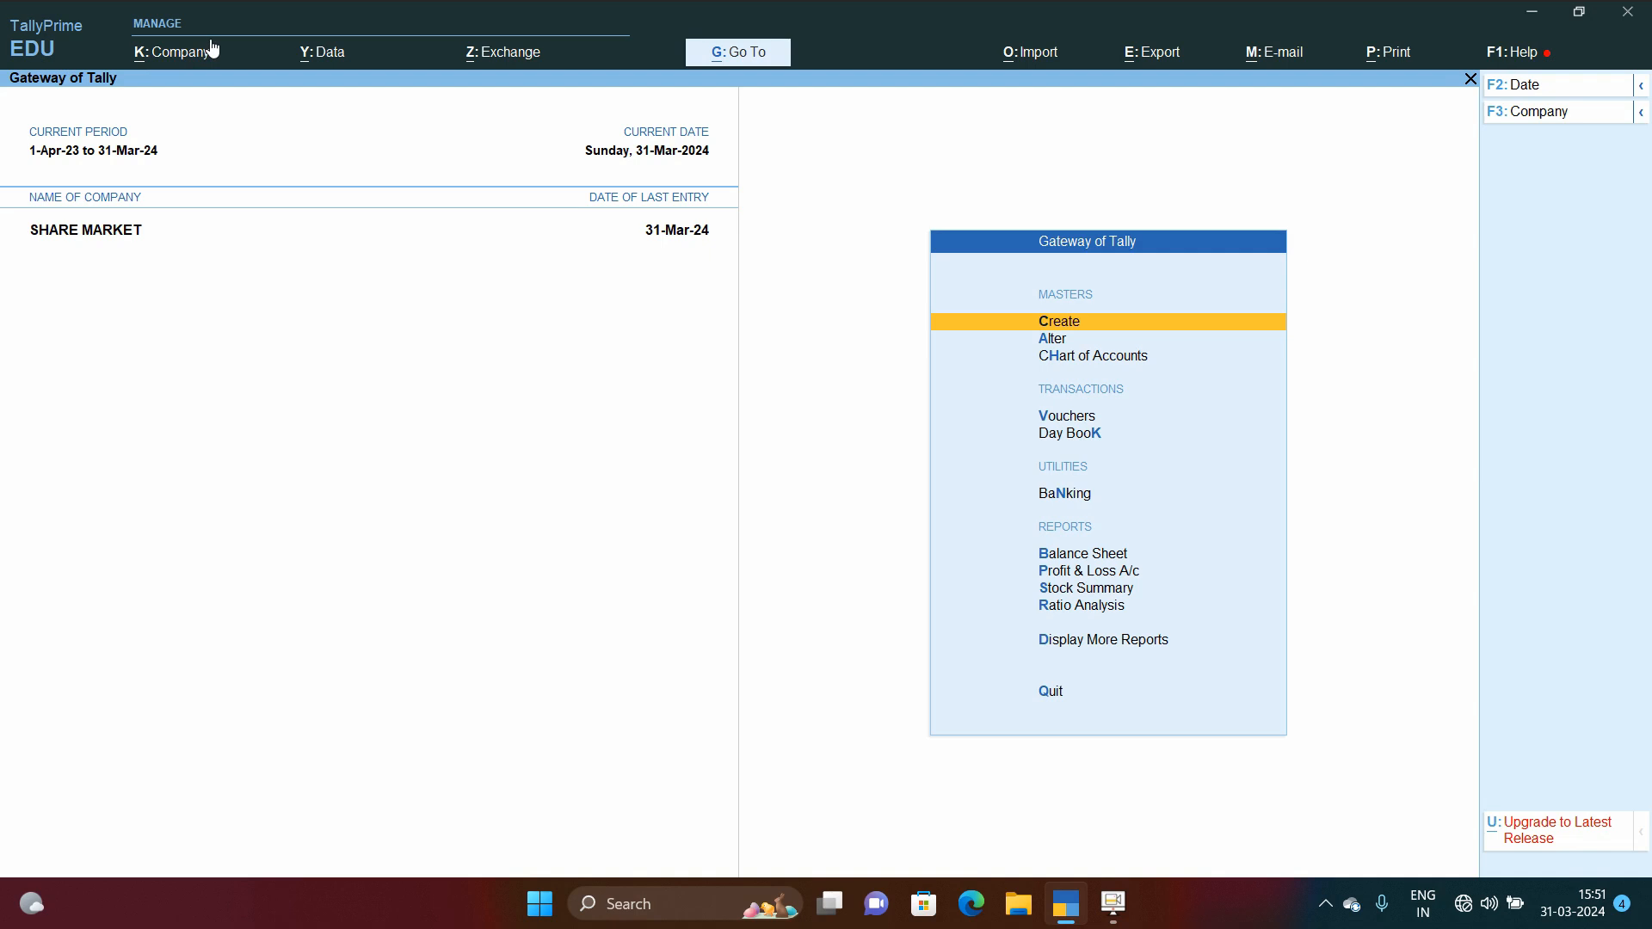
Step: Open the SHARE MARKET voucher type for alteration from the list of voucher types
key("Down")
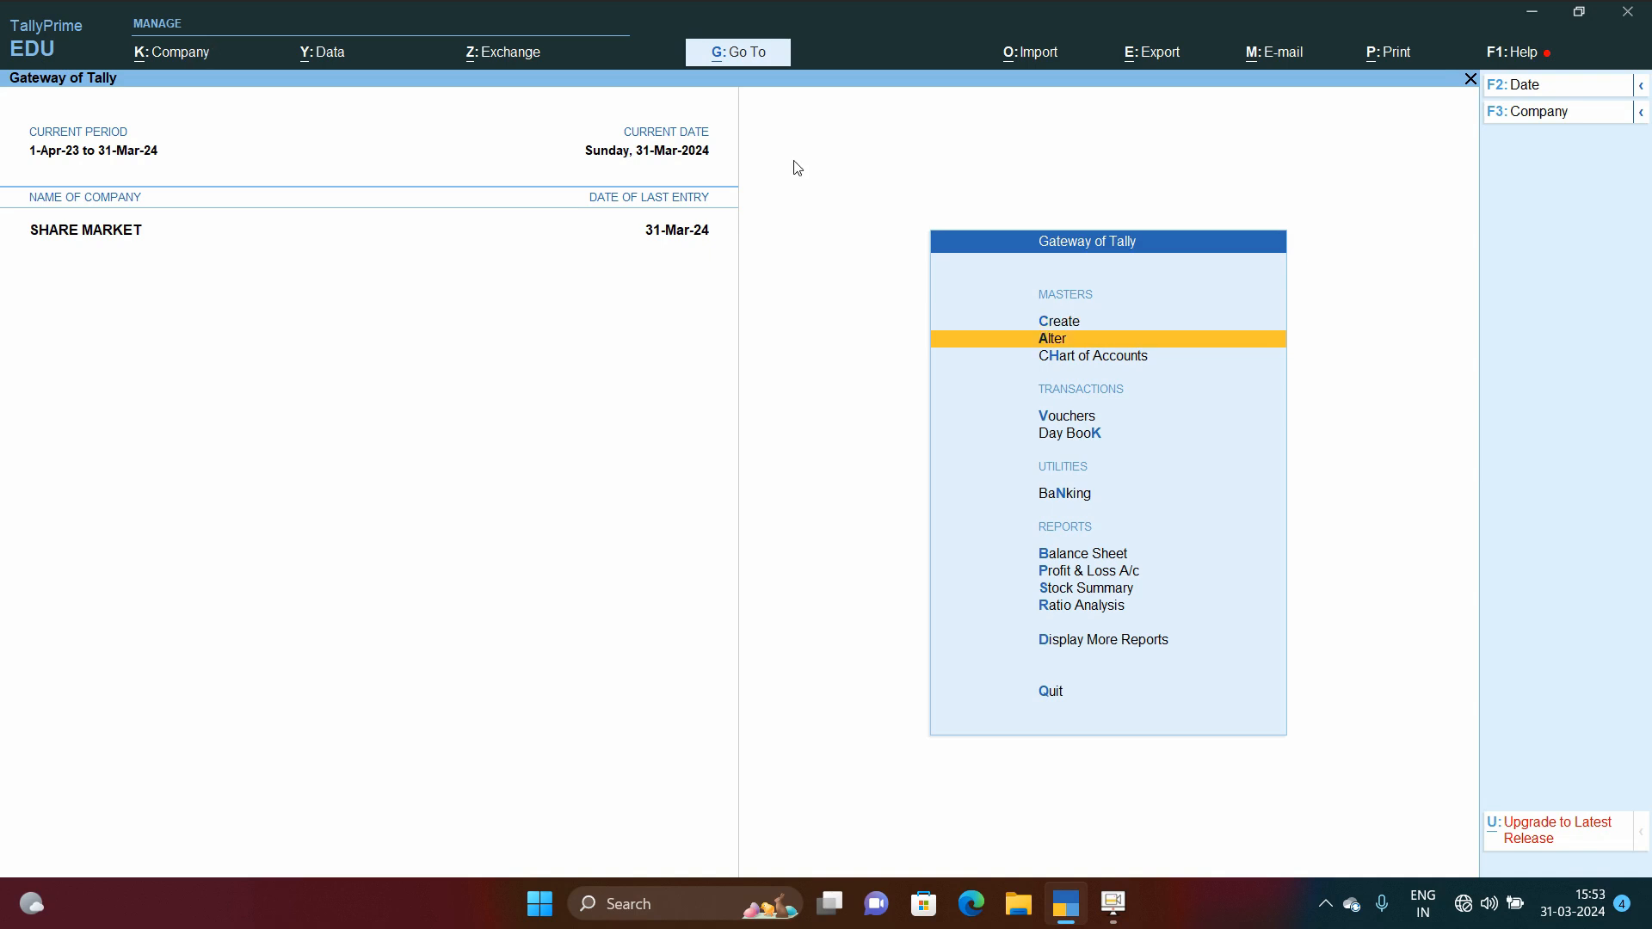
key("Up")
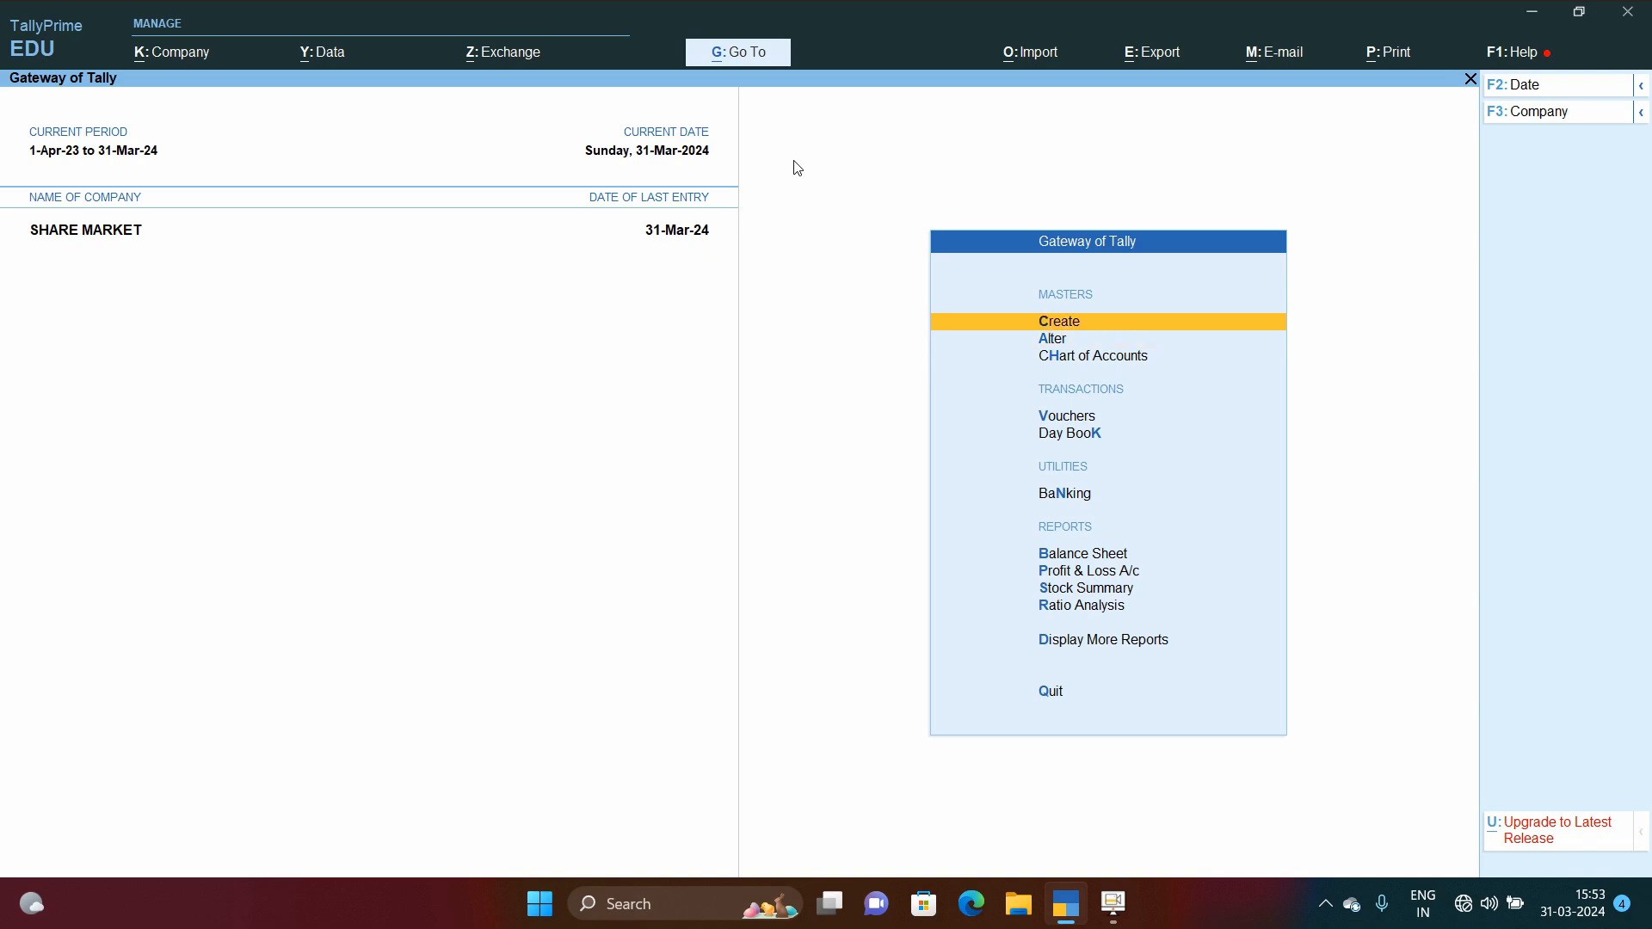
key("Down")
key("Return")
key("Down")
key("Down")
key("Down")
key("Return")
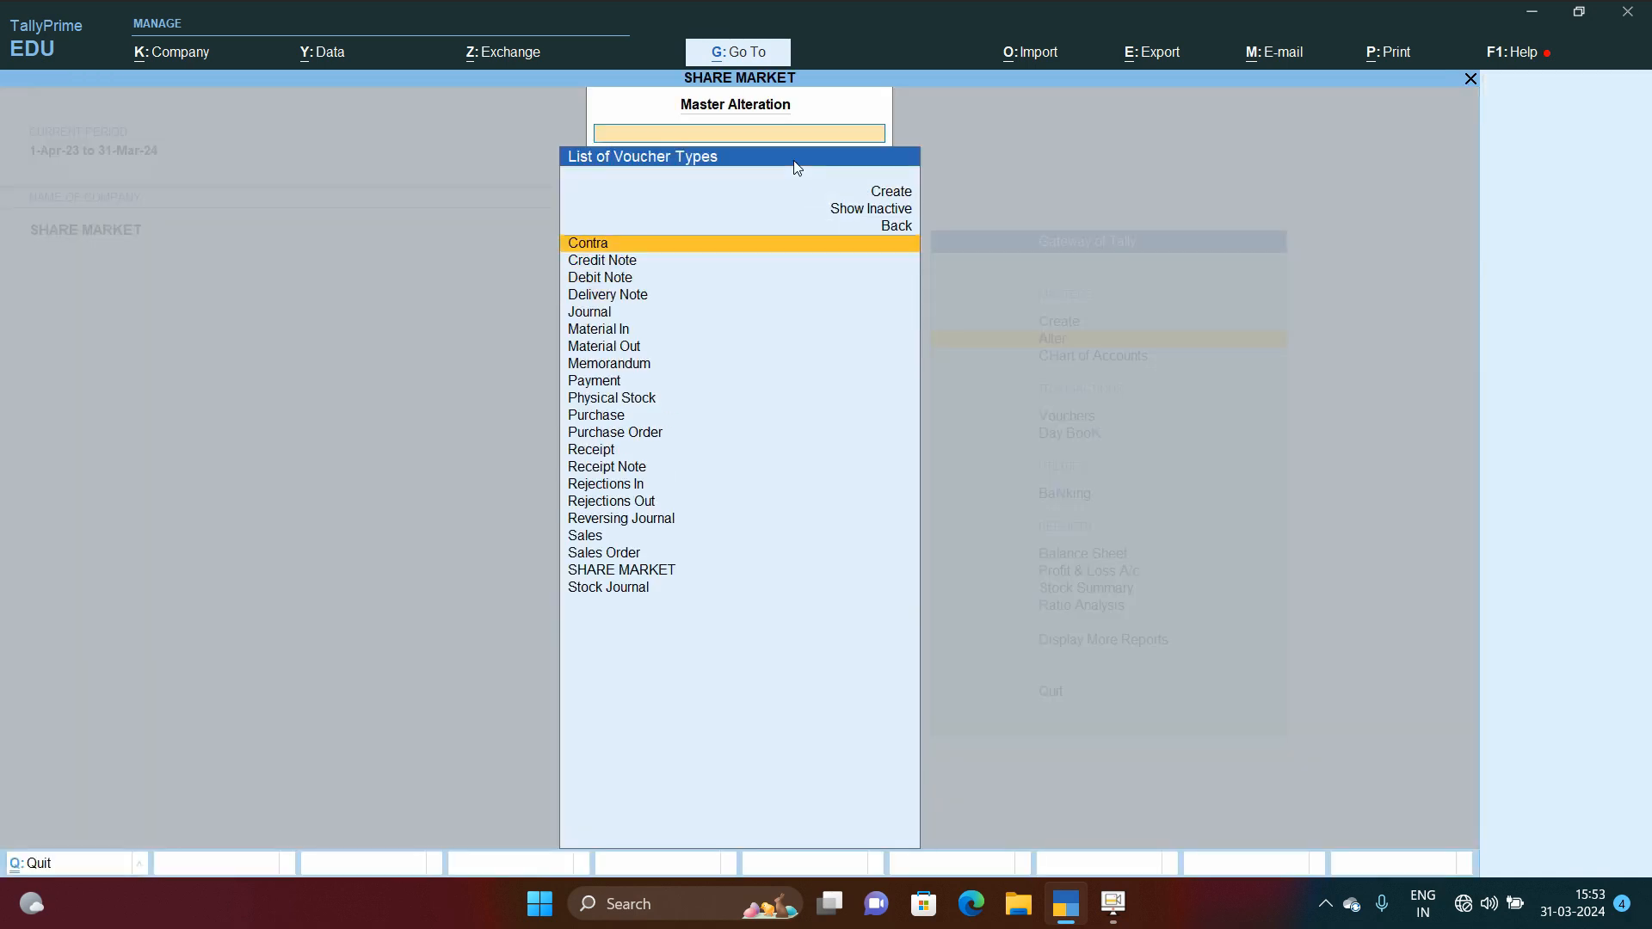
key("Down")
key("Down")
key("Down")
key("Down")
key("Down")
key("Down")
key("Down")
key("Down")
key("Down")
key("Down")
key("Down")
key("Down")
key("Down")
key("Down")
key("Down")
key("Down")
key("Down")
key("Down")
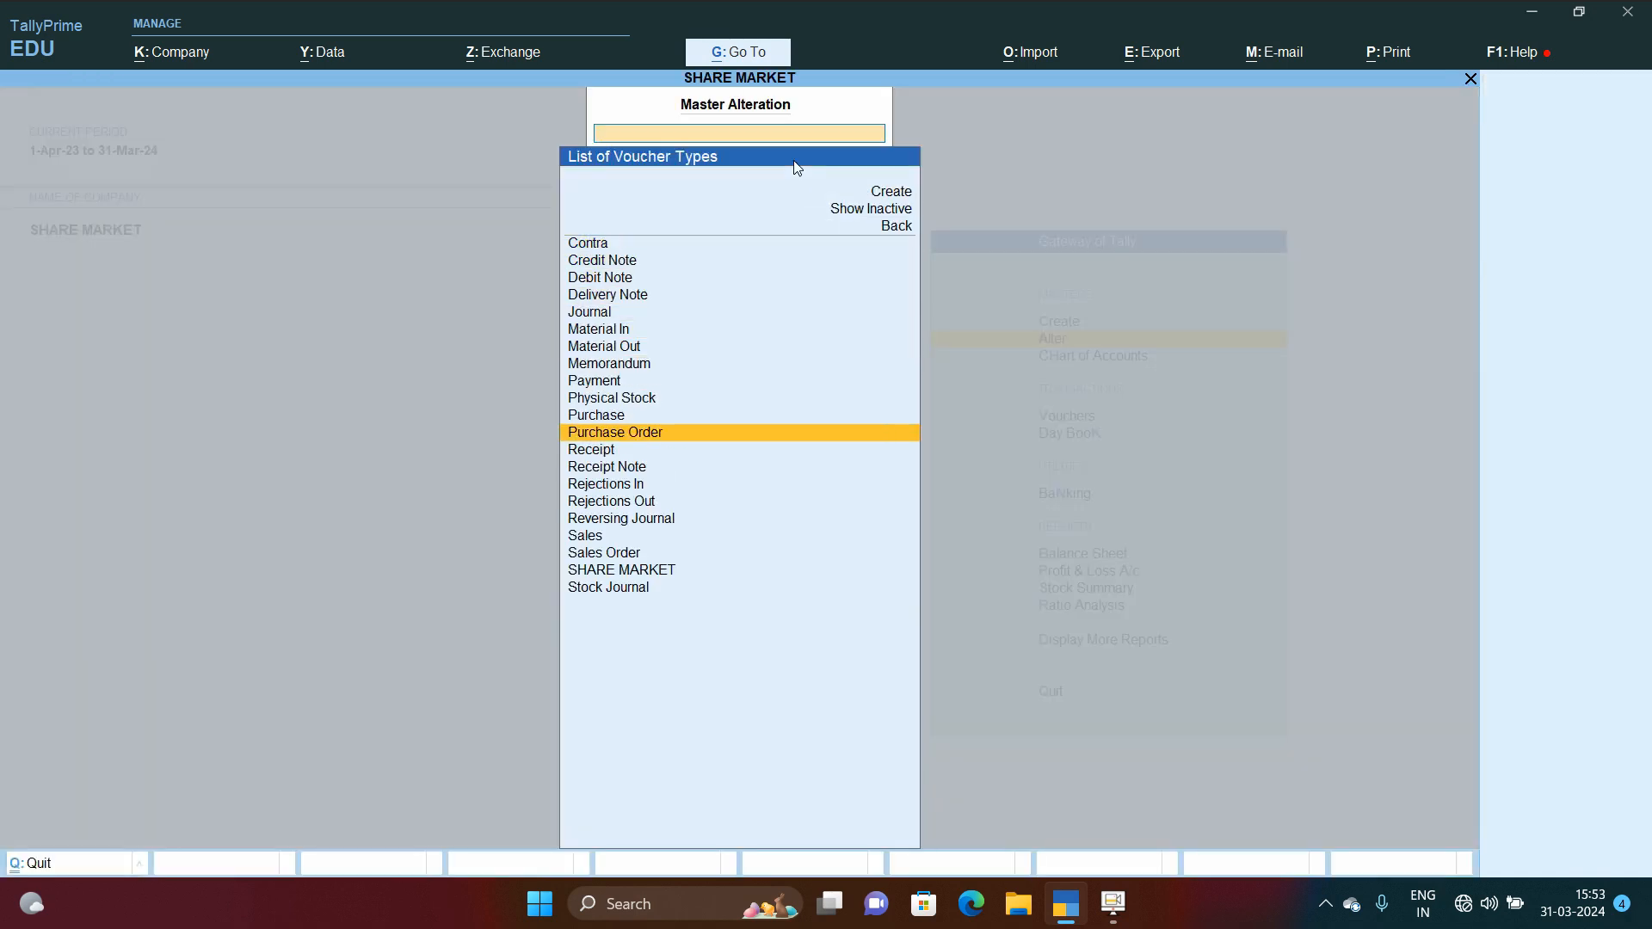
key("Down")
key("Return")
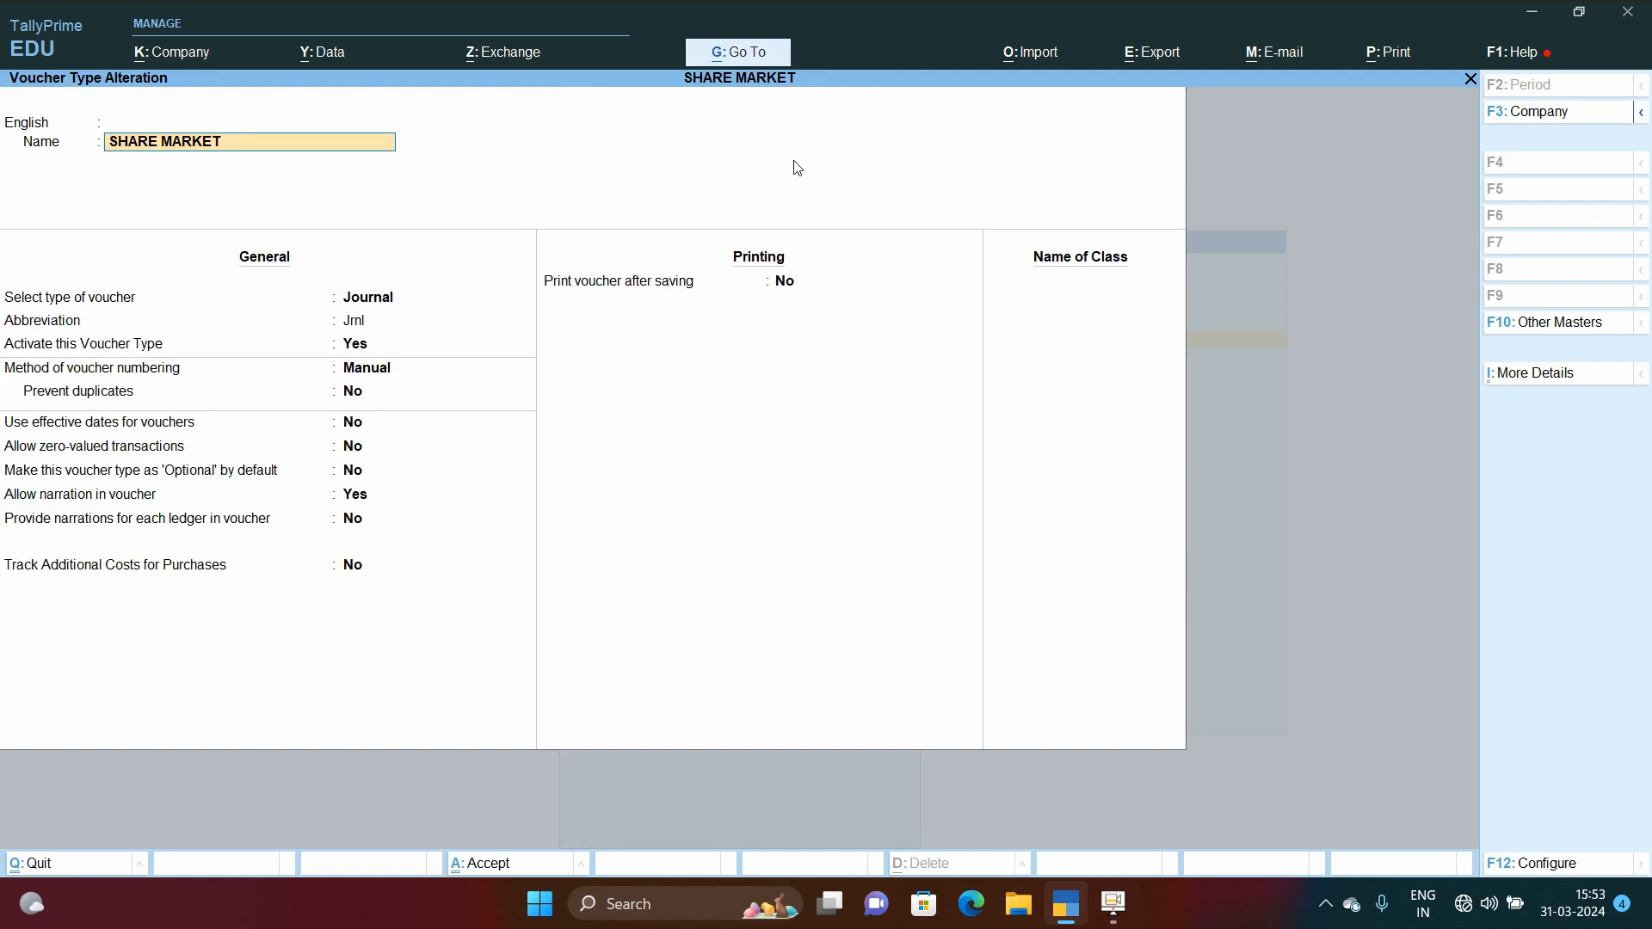
Step: Step through the SHARE MARKET voucher type's settings, view the numbering methods, and quit without changes
key("Return")
key("Return")
key("Up")
key("Return")
key("Return")
key("Return")
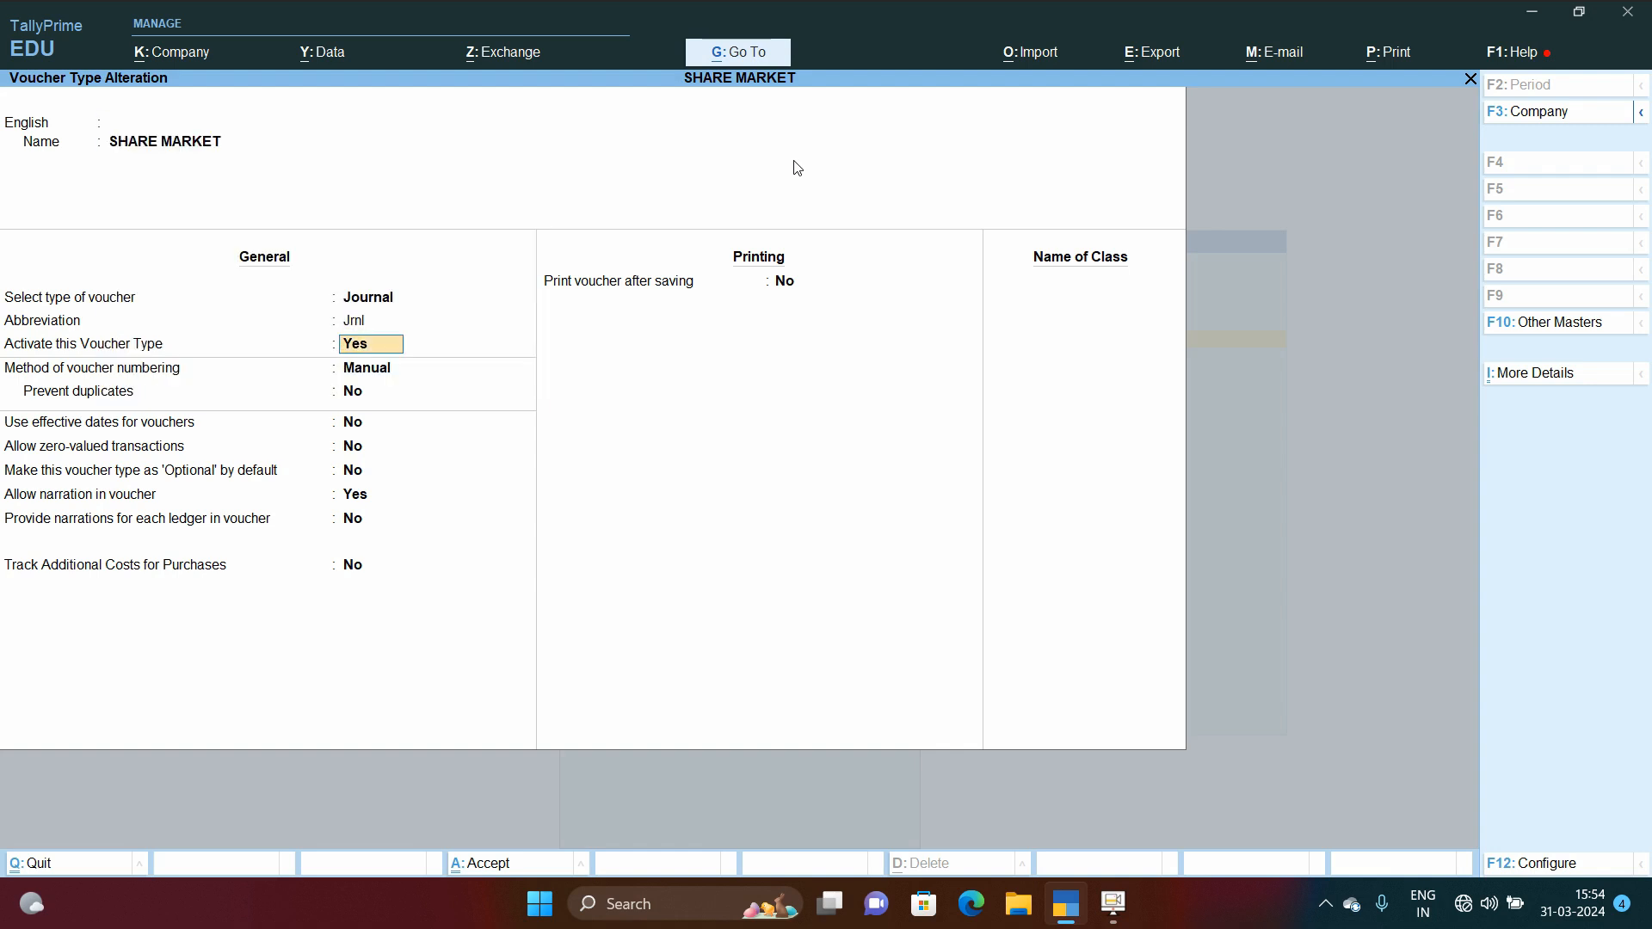
key("Return")
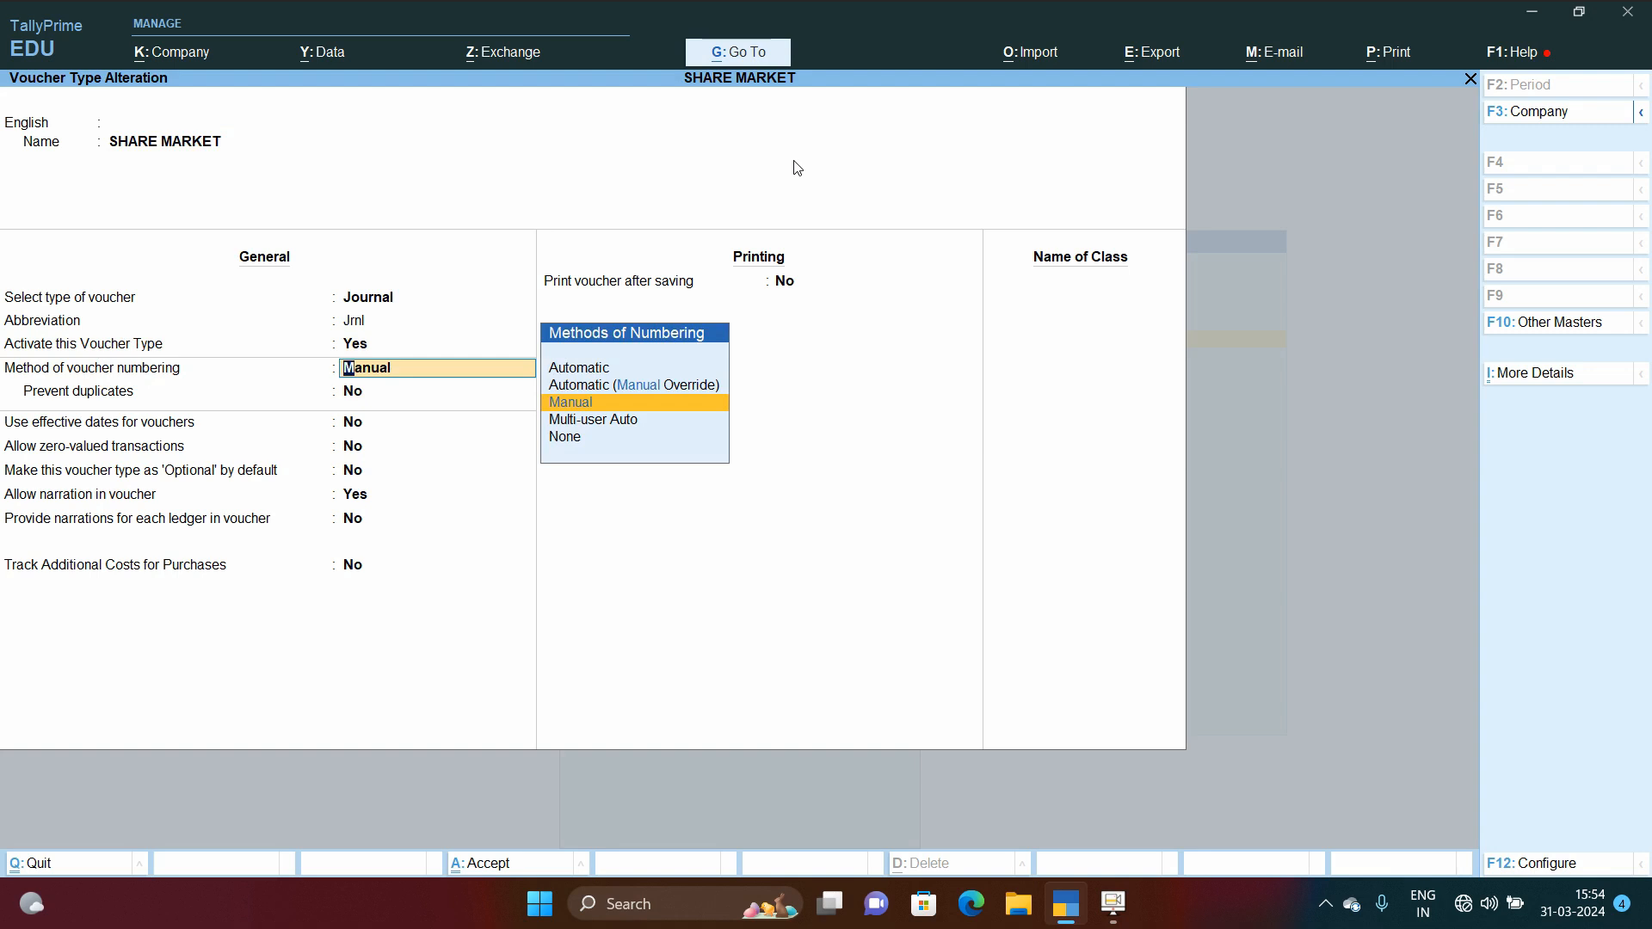
key("Escape")
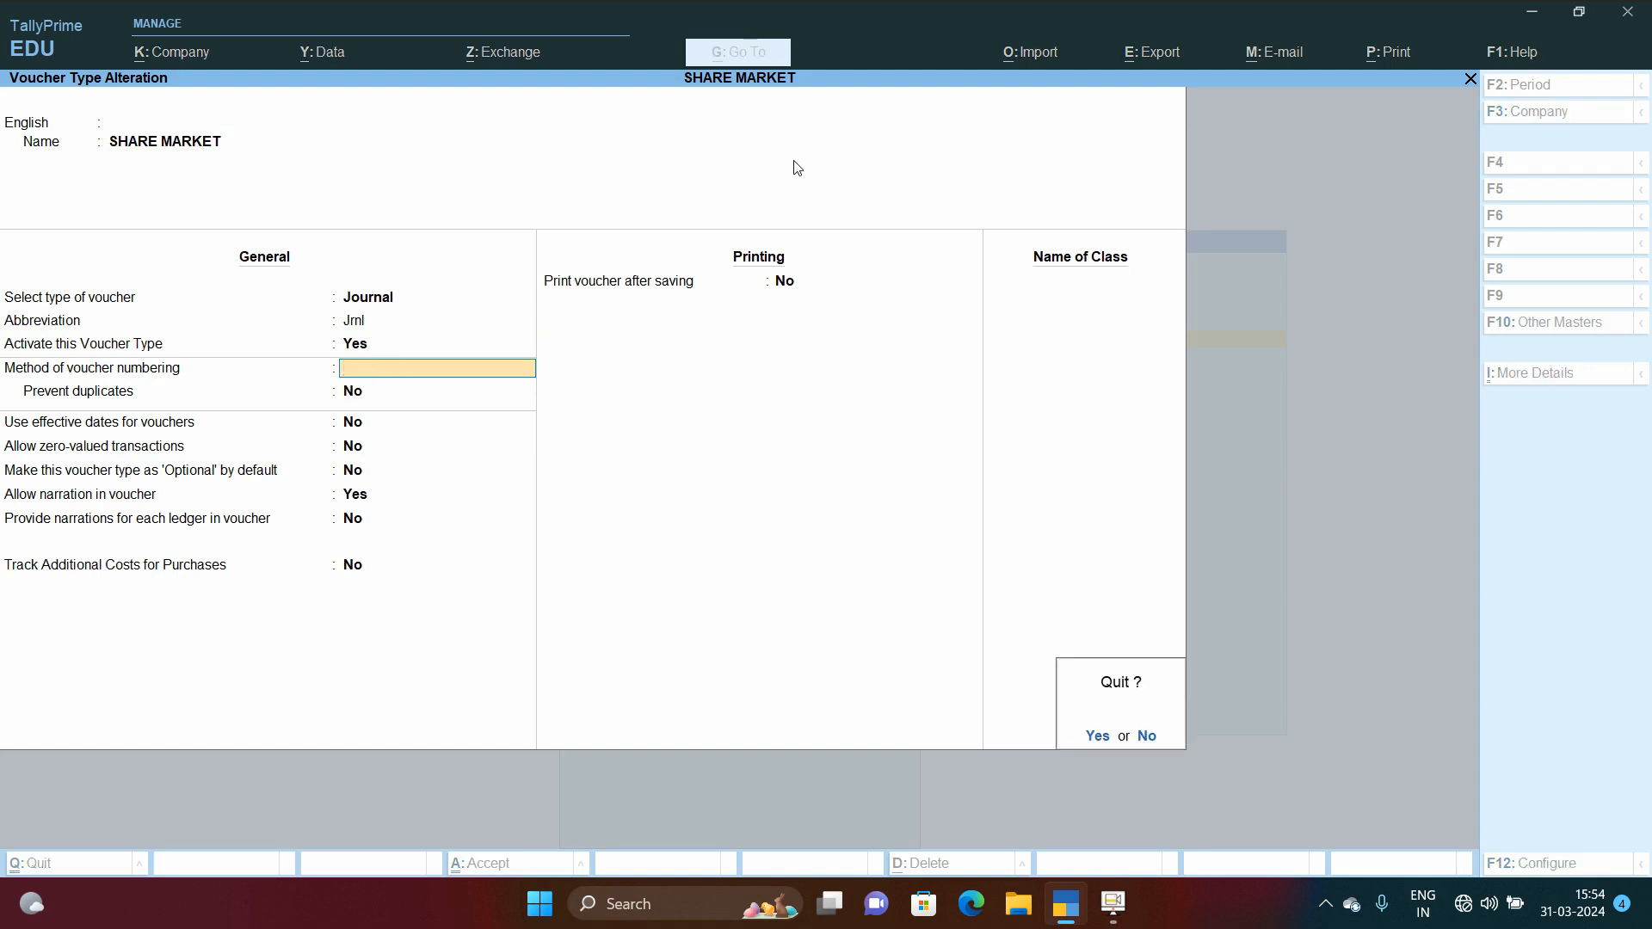
key("y")
key("Escape")
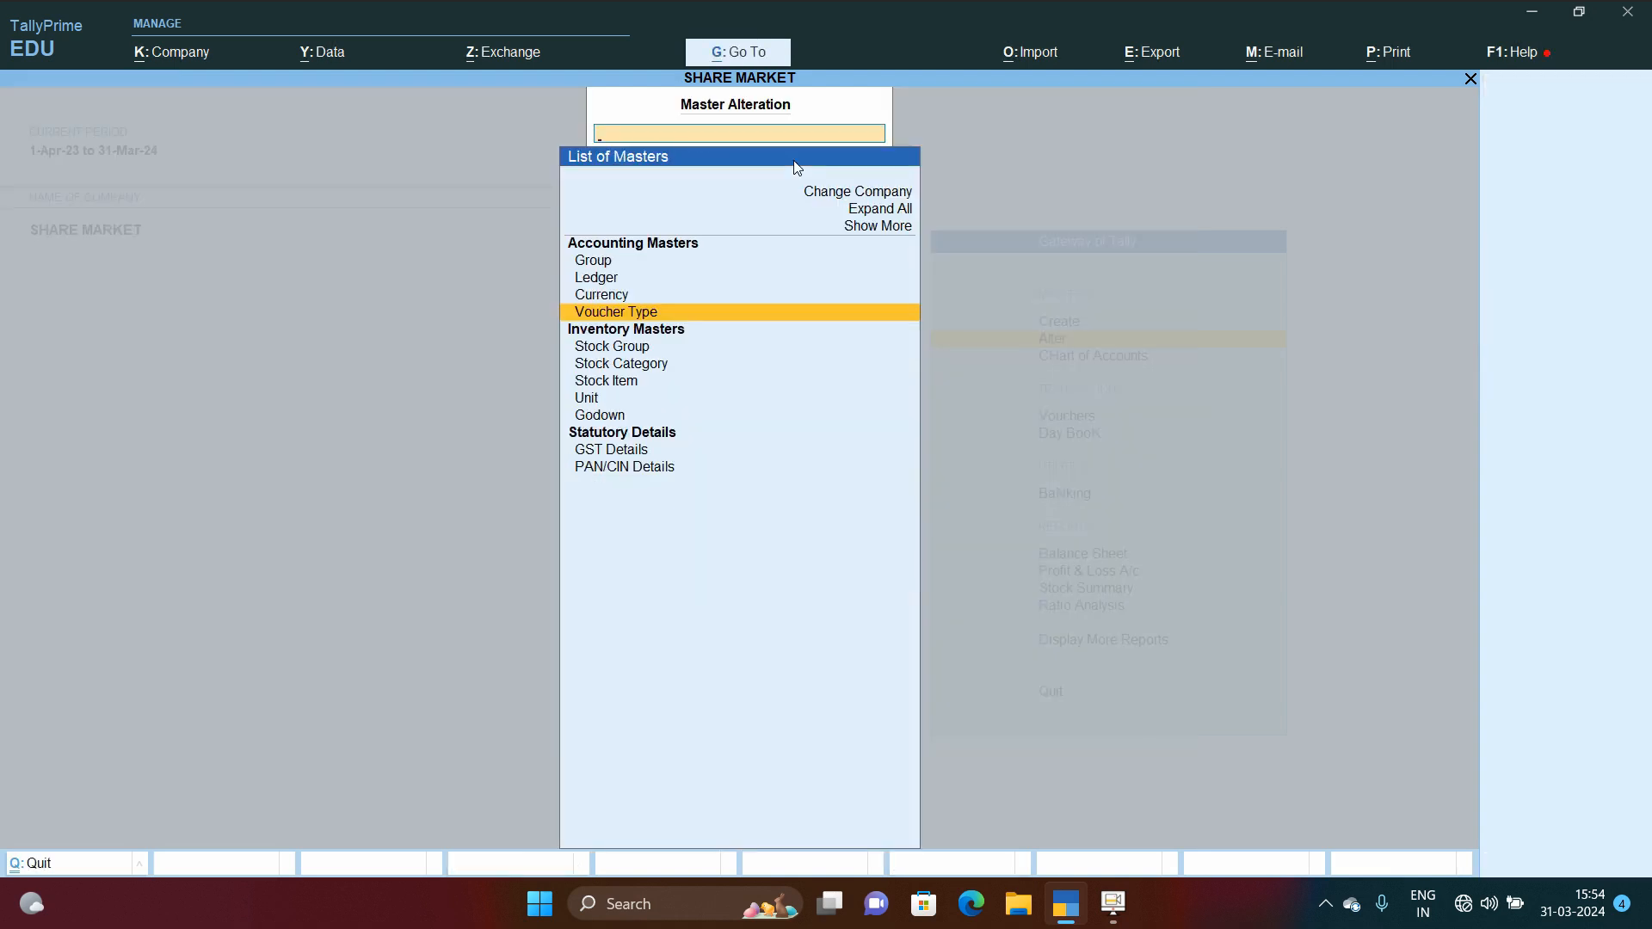
Step: Open the godown creation form to view its fields, then quit it without creating a godown
key("Escape")
key("Up")
key("Return")
key("Down")
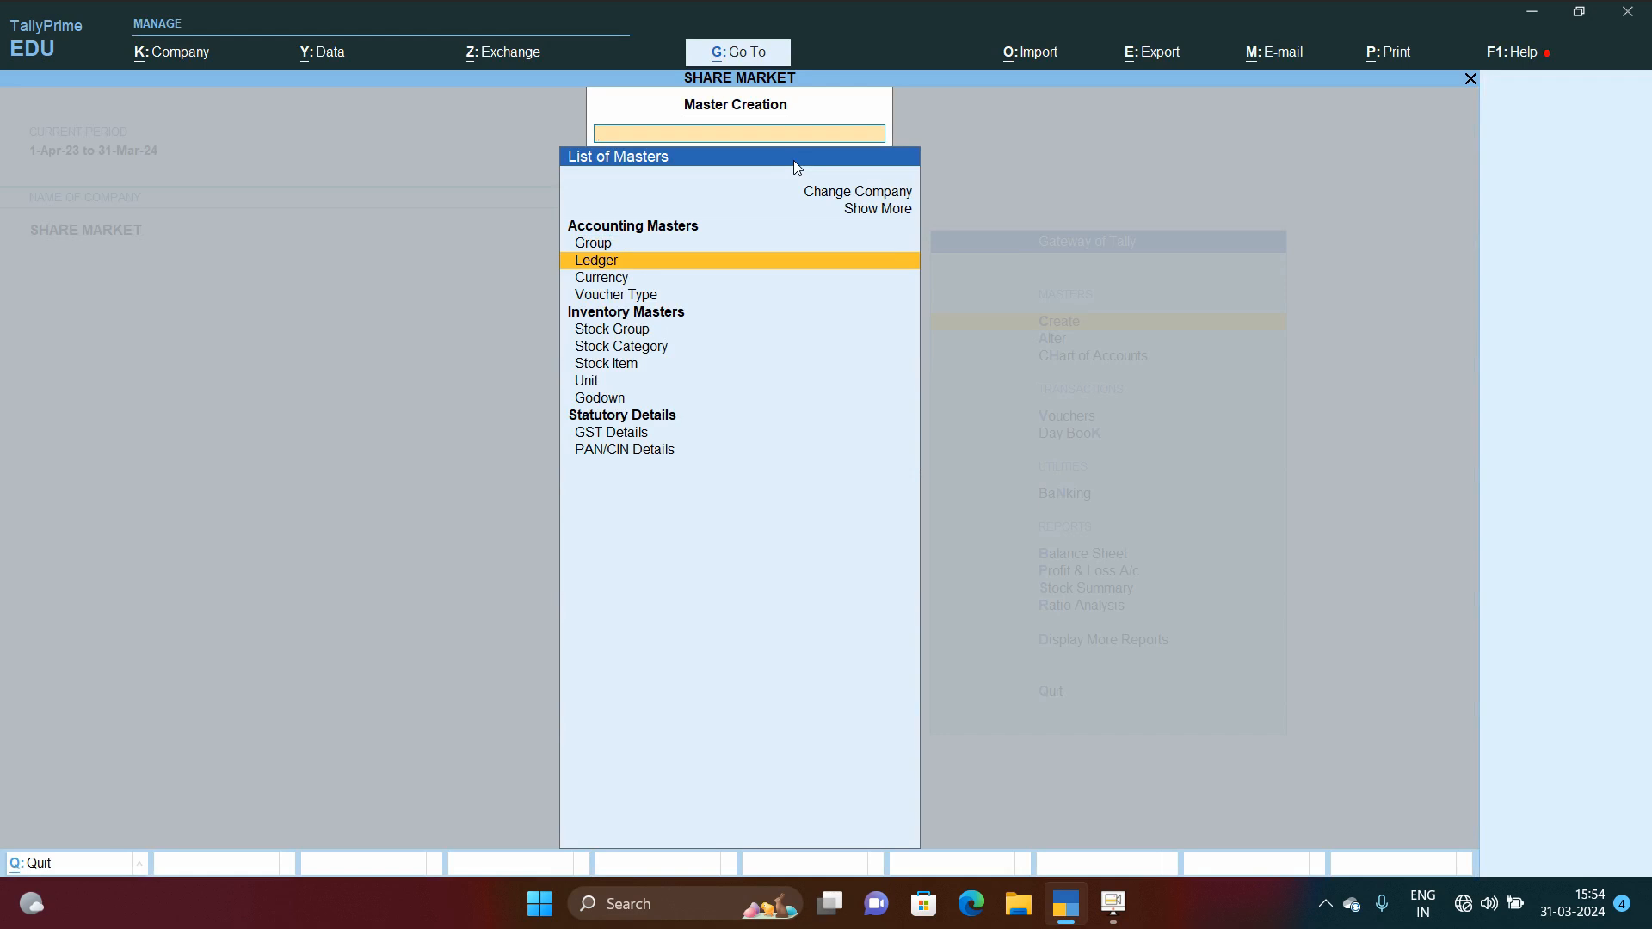
key("Down")
key("Down")
key("Down")
key("Down")
key("Down")
key("Down")
key("Down")
key("Return")
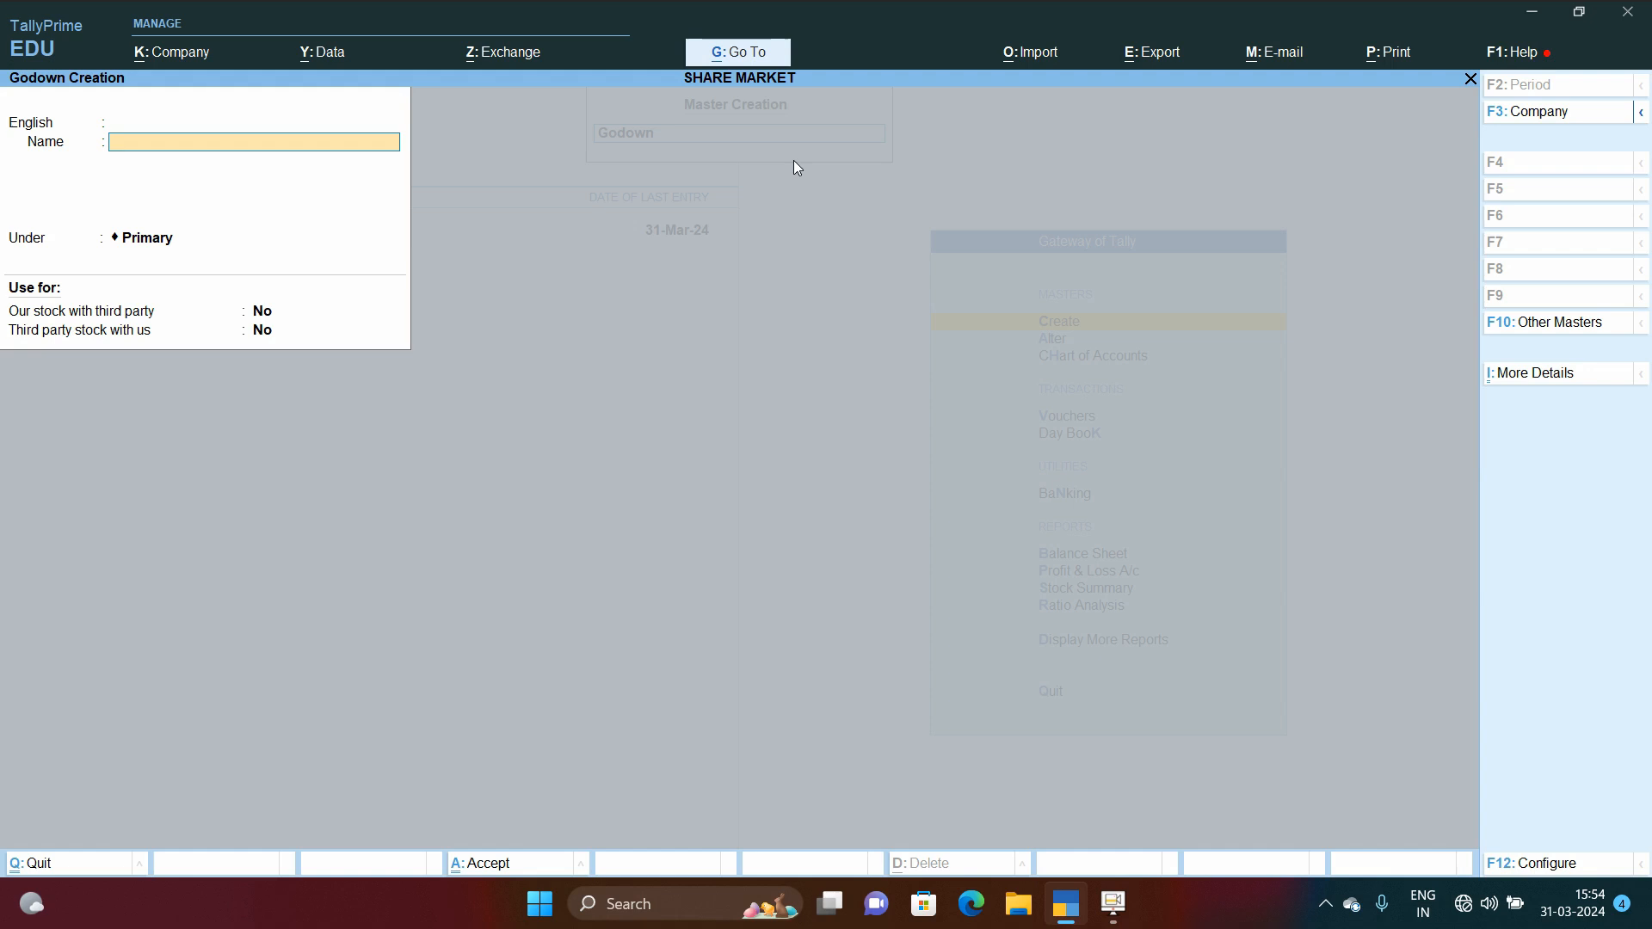
key("Escape")
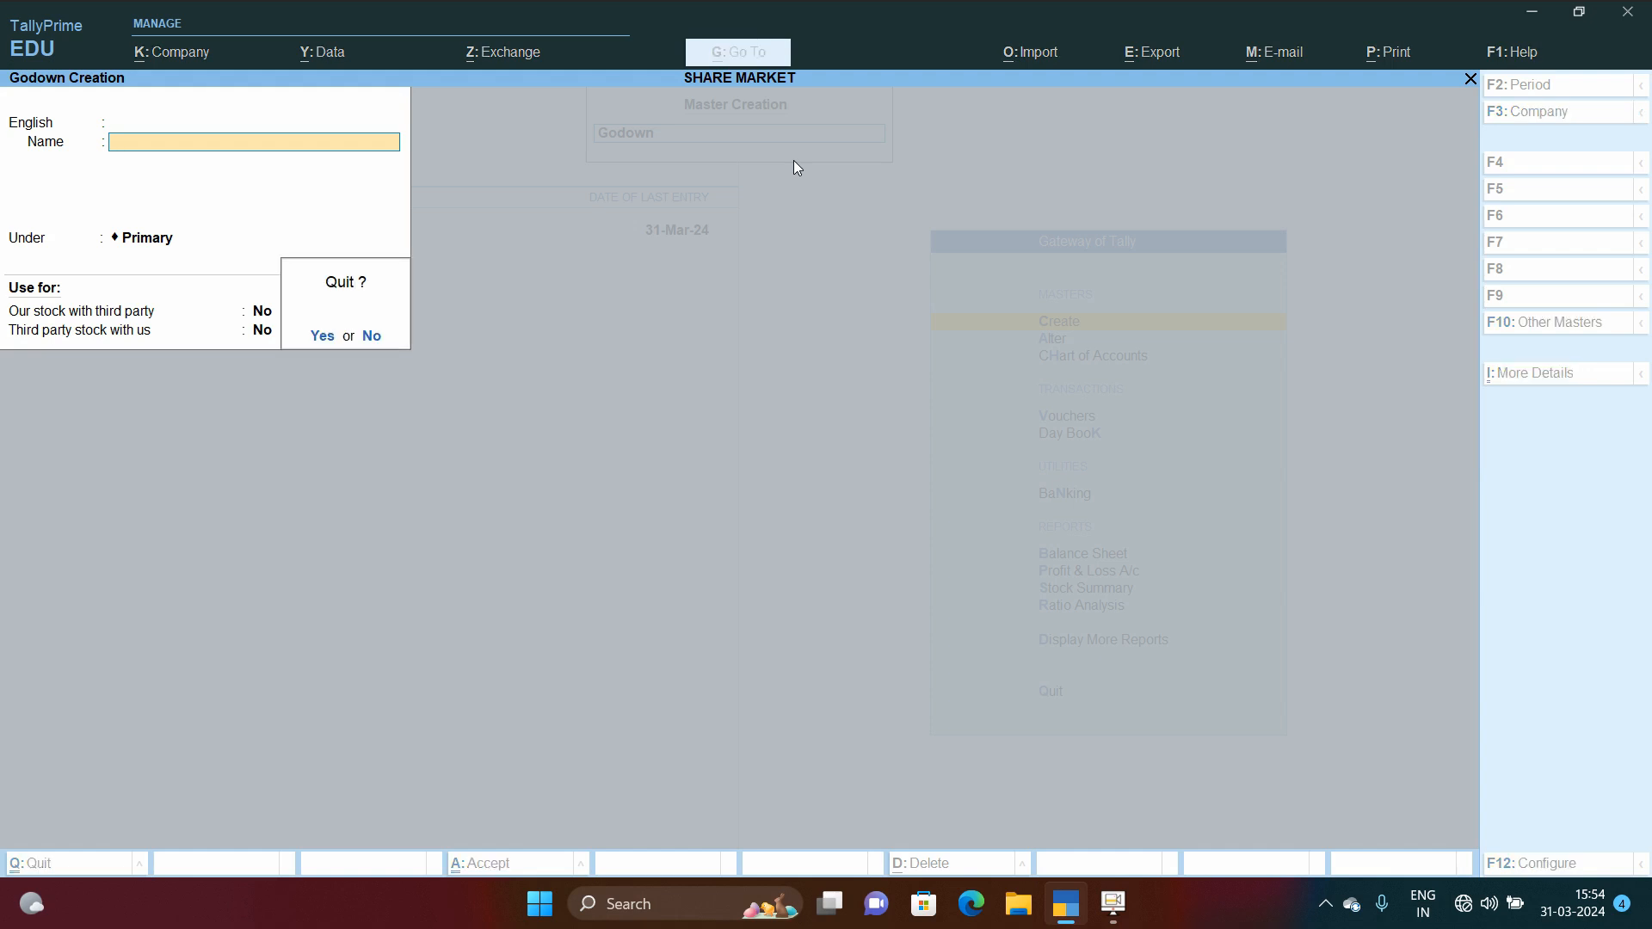
key("y")
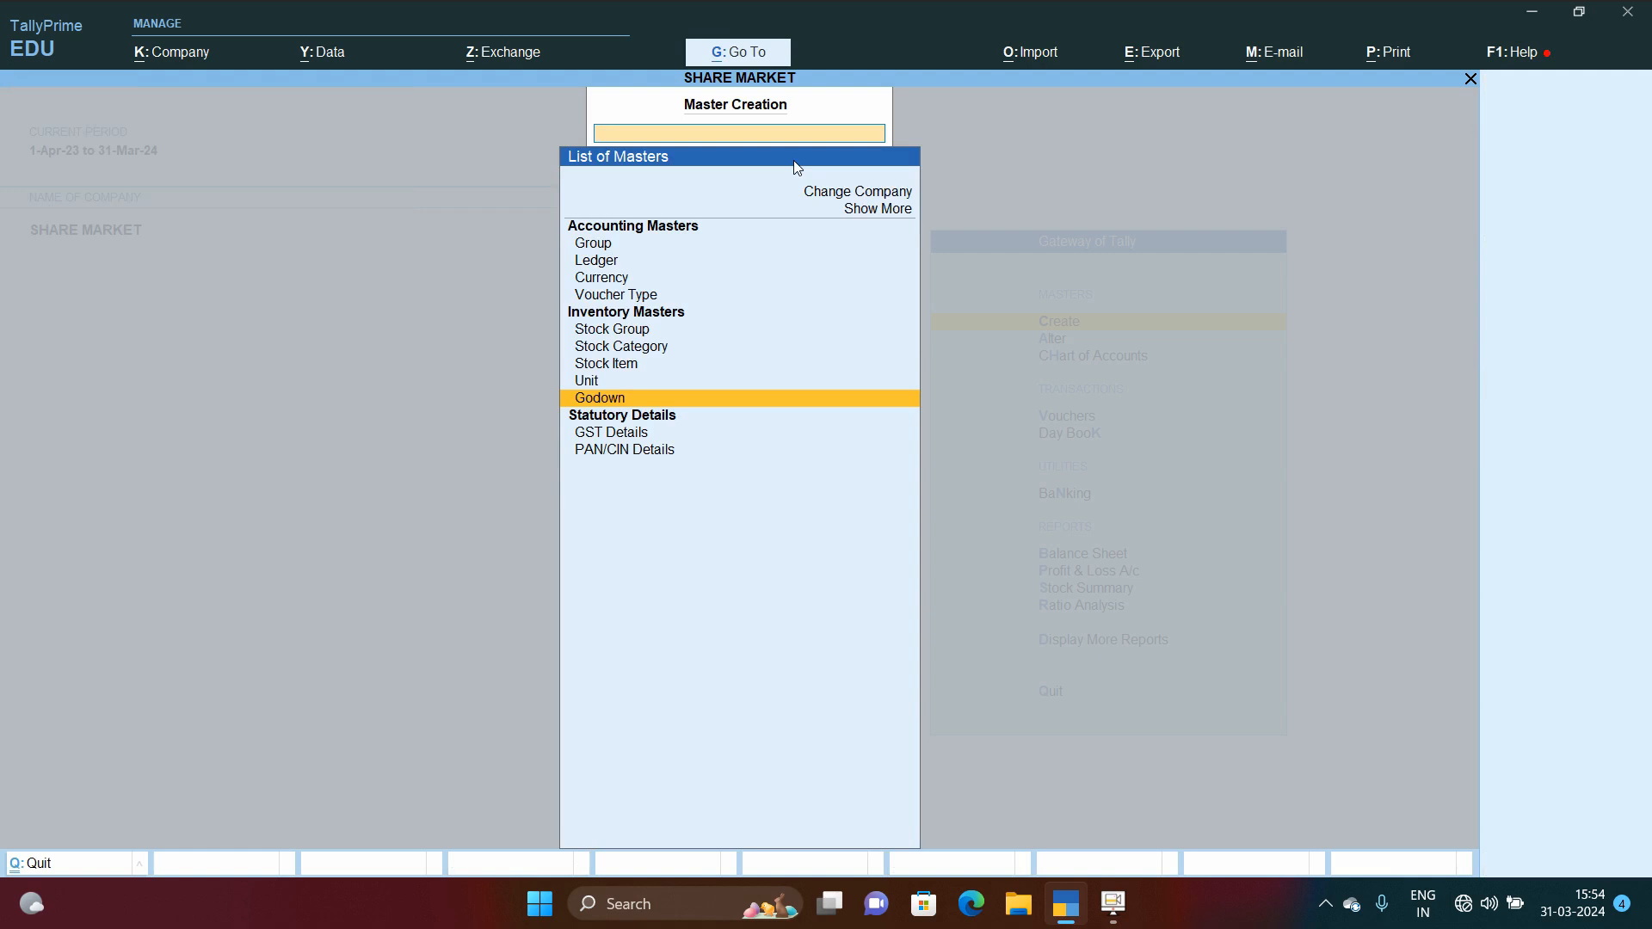
Step: Open the SHARE INVESTMENT godown for alteration
key("Escape")
key("Down")
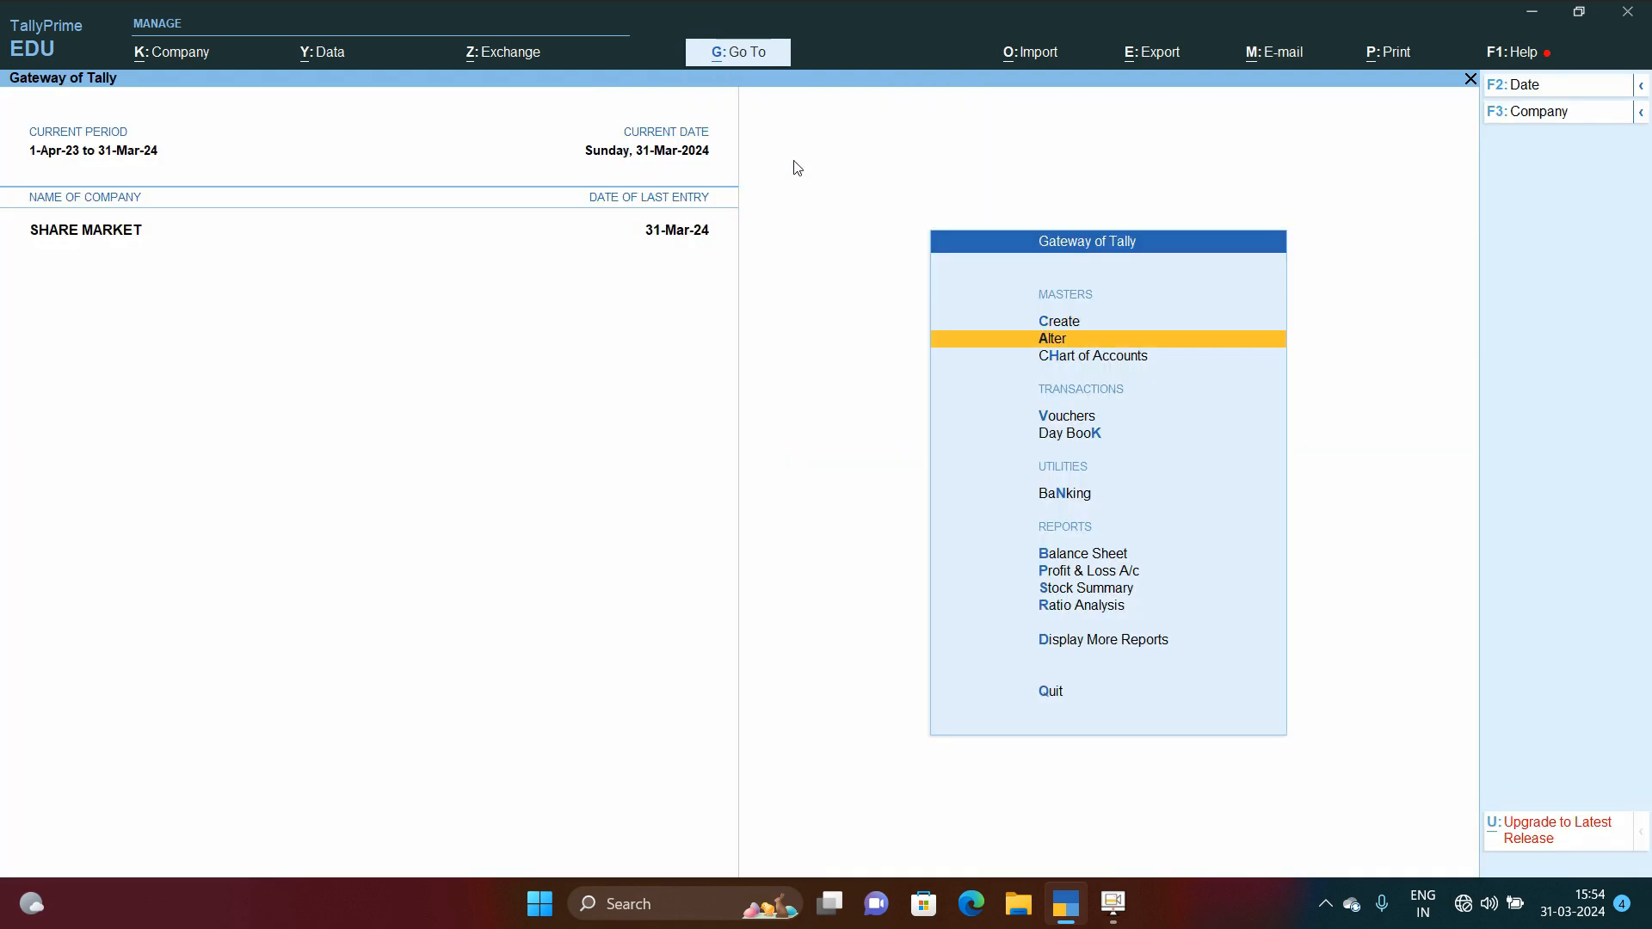
key("Return")
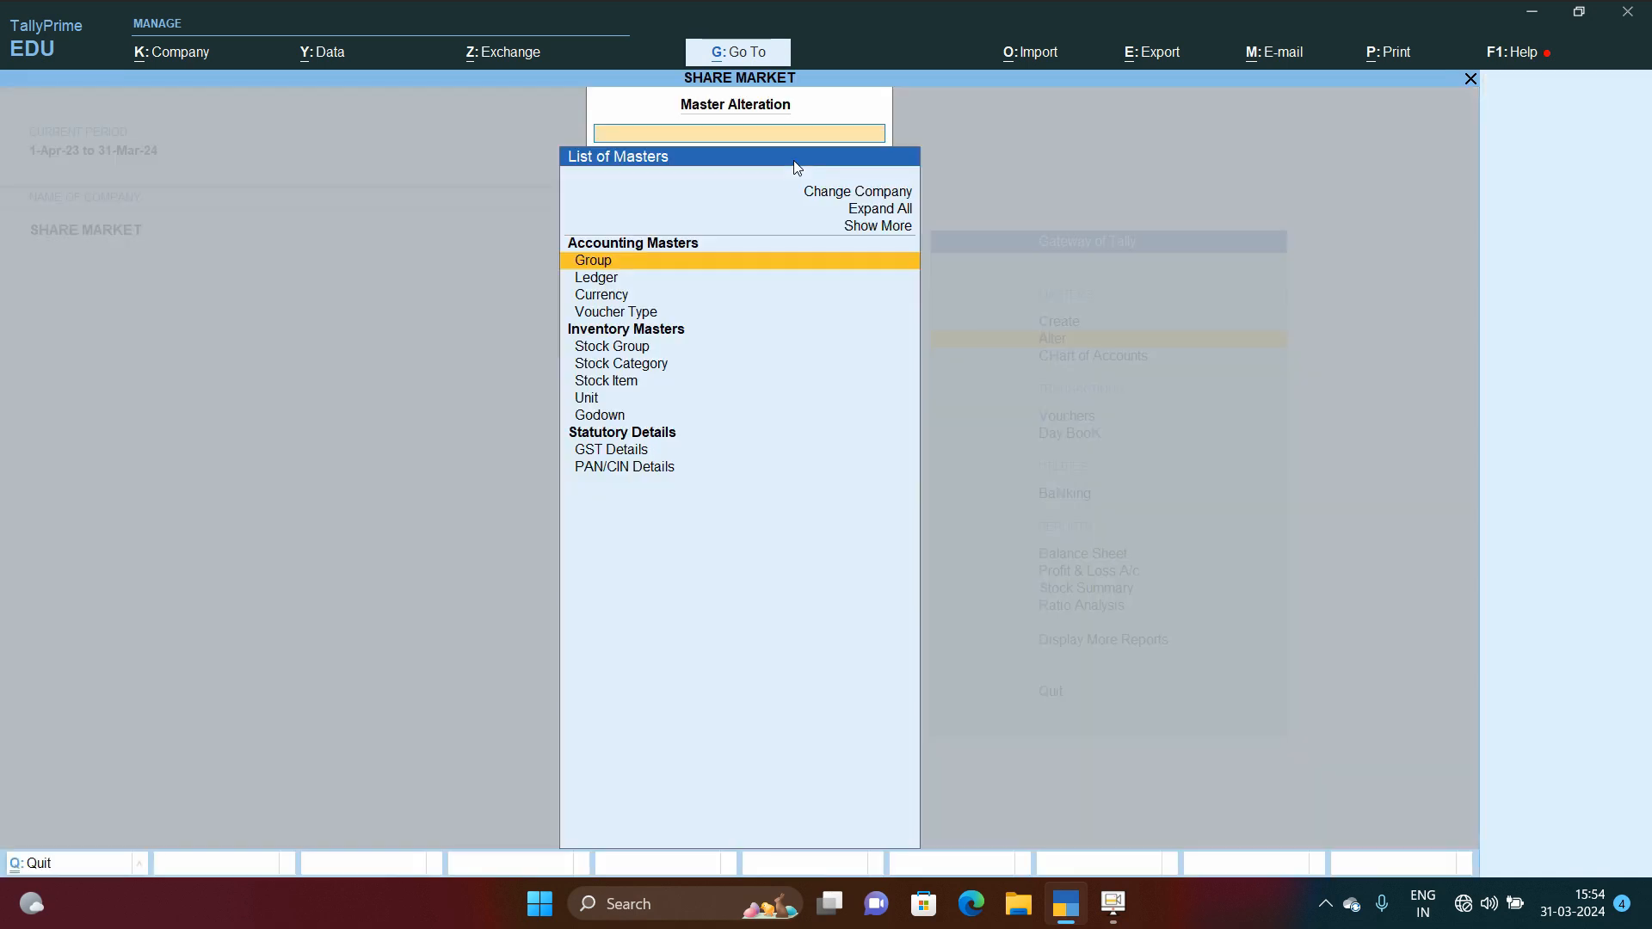
key("Down")
key("Down")
key("Down")
key("Down")
key("Down")
key("Down")
key("Down")
key("Down")
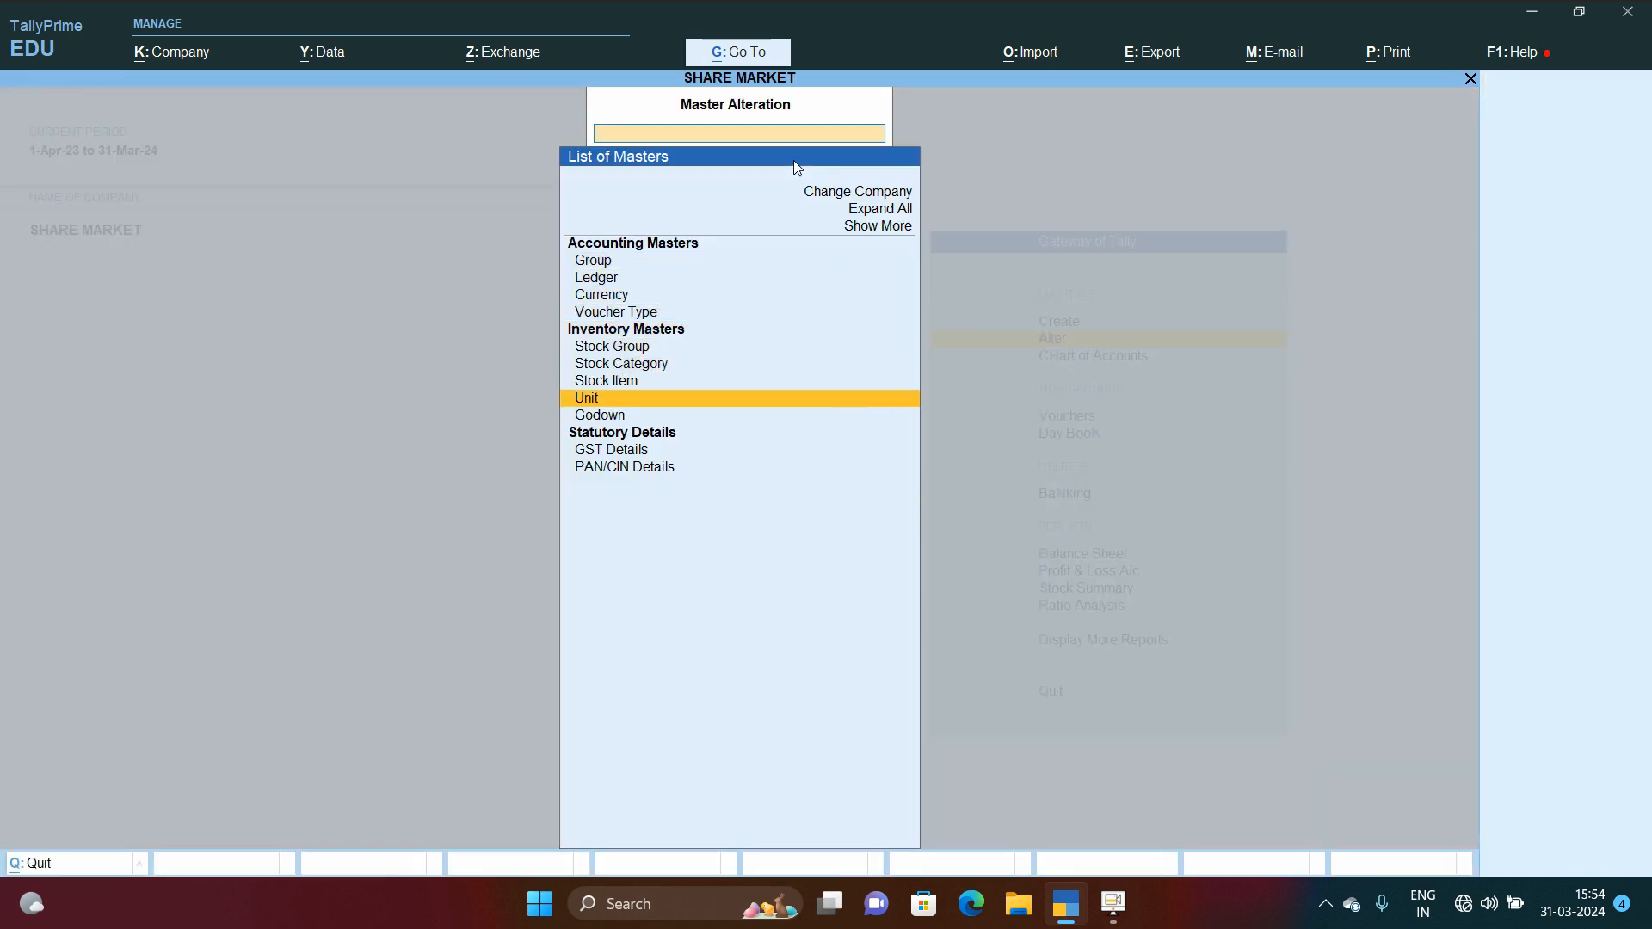
key("Return")
key("Down")
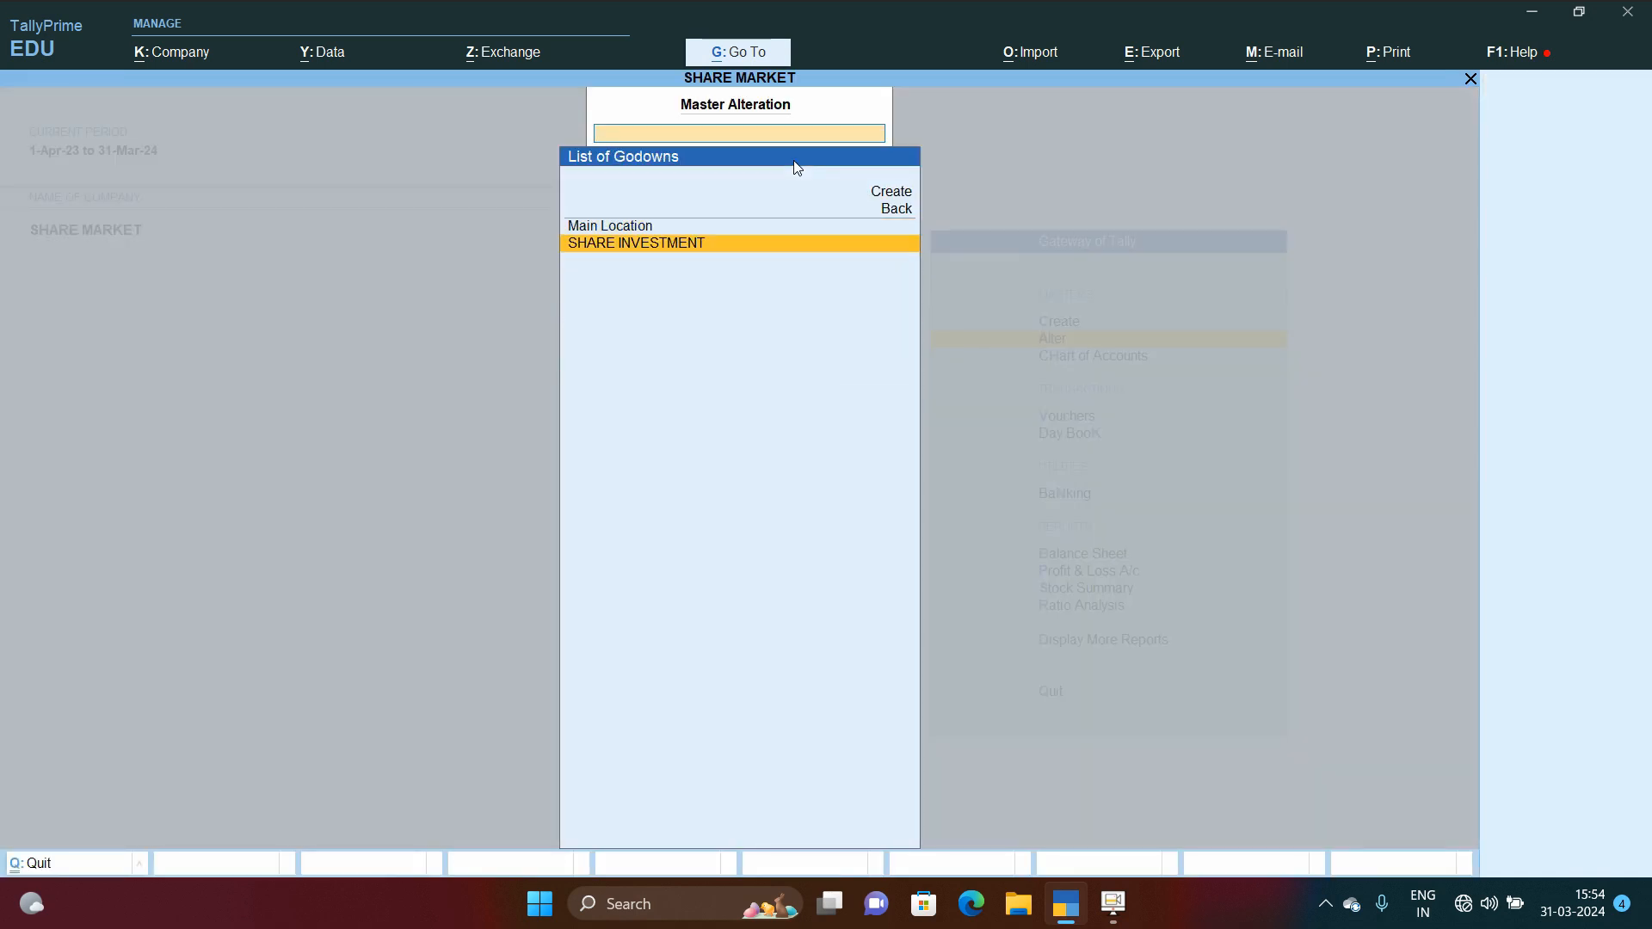
key("Return")
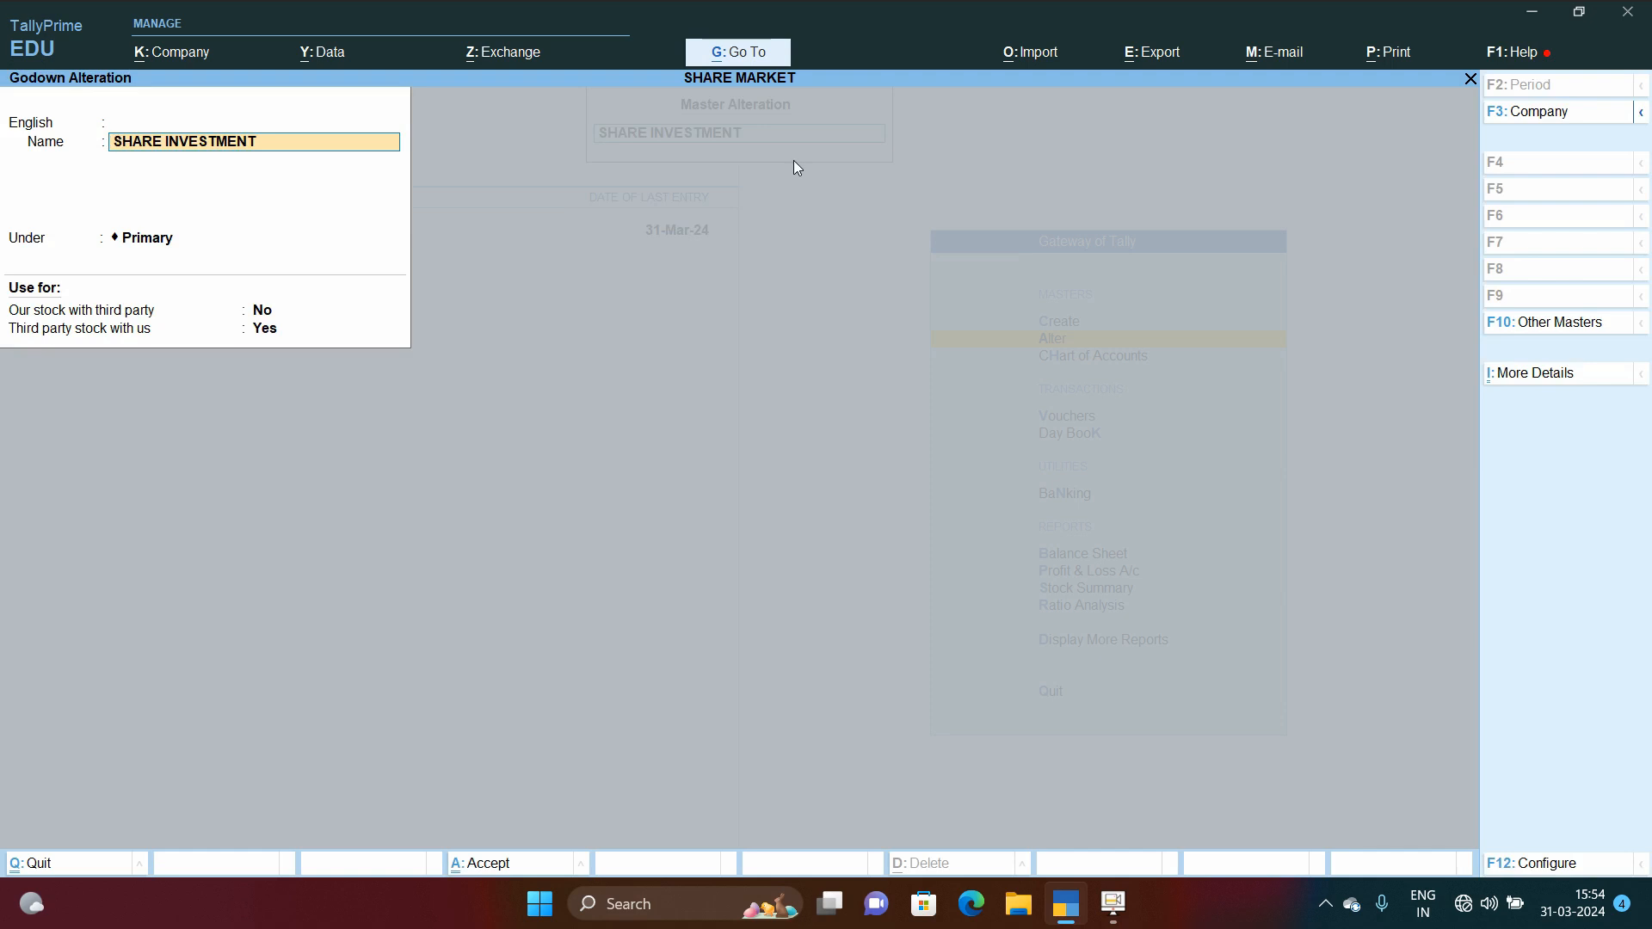
Step: Review the SHARE INVESTMENT godown's fields and configuration options, then quit back to the masters list
key("Return")
key("Return")
key("Return")
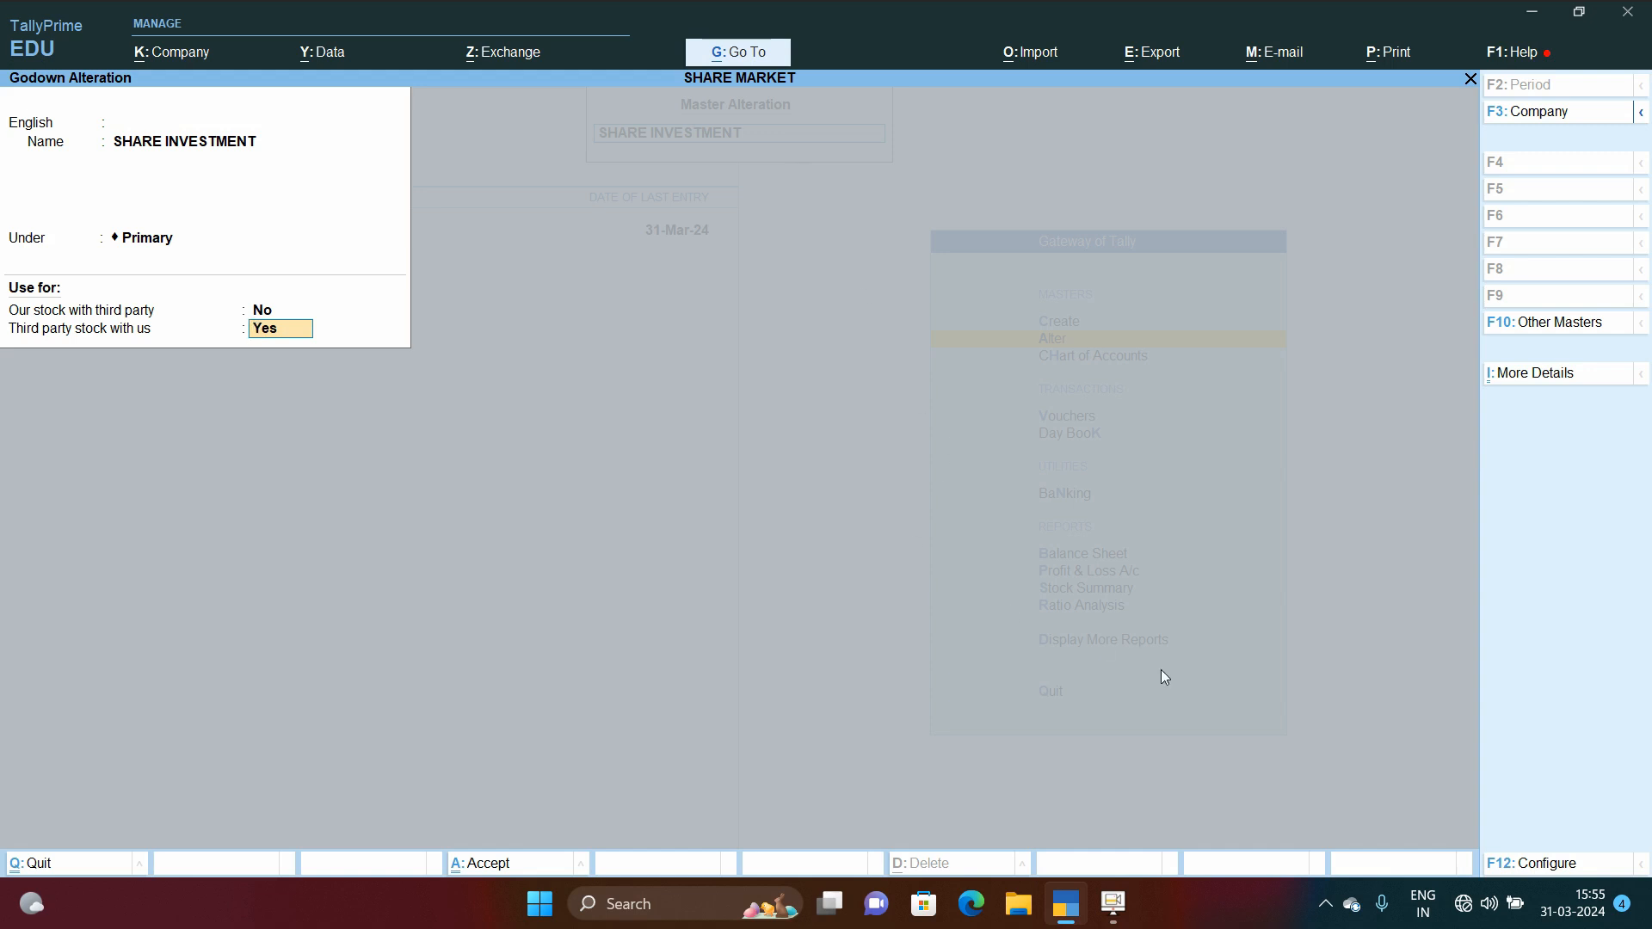
left_click(1554, 874)
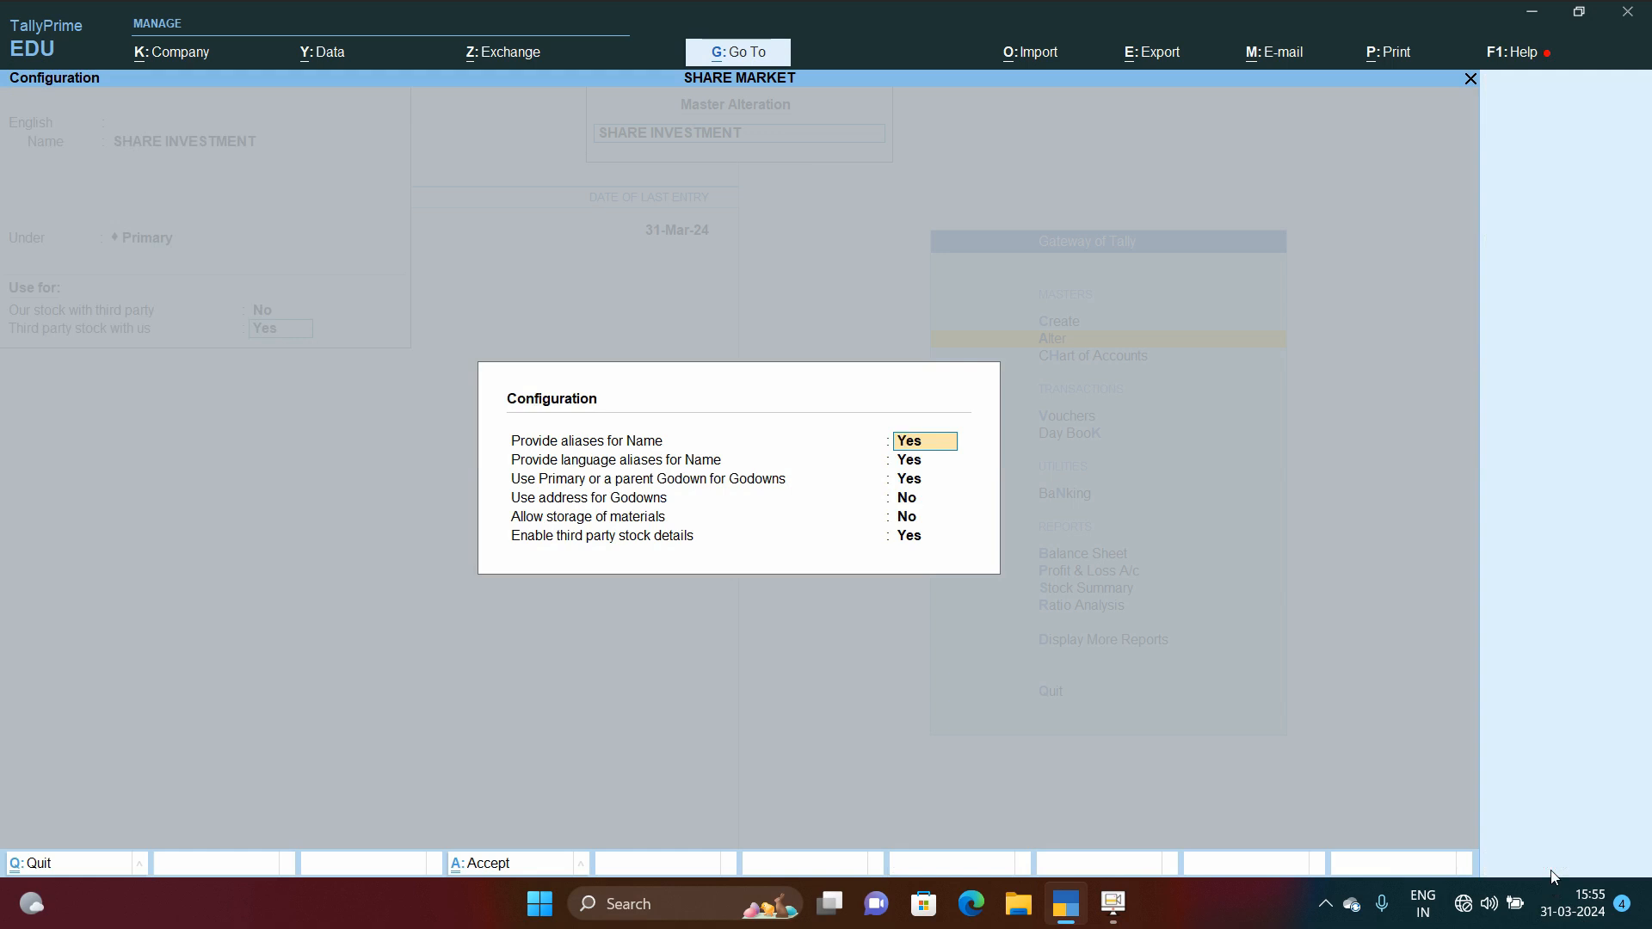
key("Escape")
key("Escape")
key("Escape")
key("Escape")
key("y")
key("Escape")
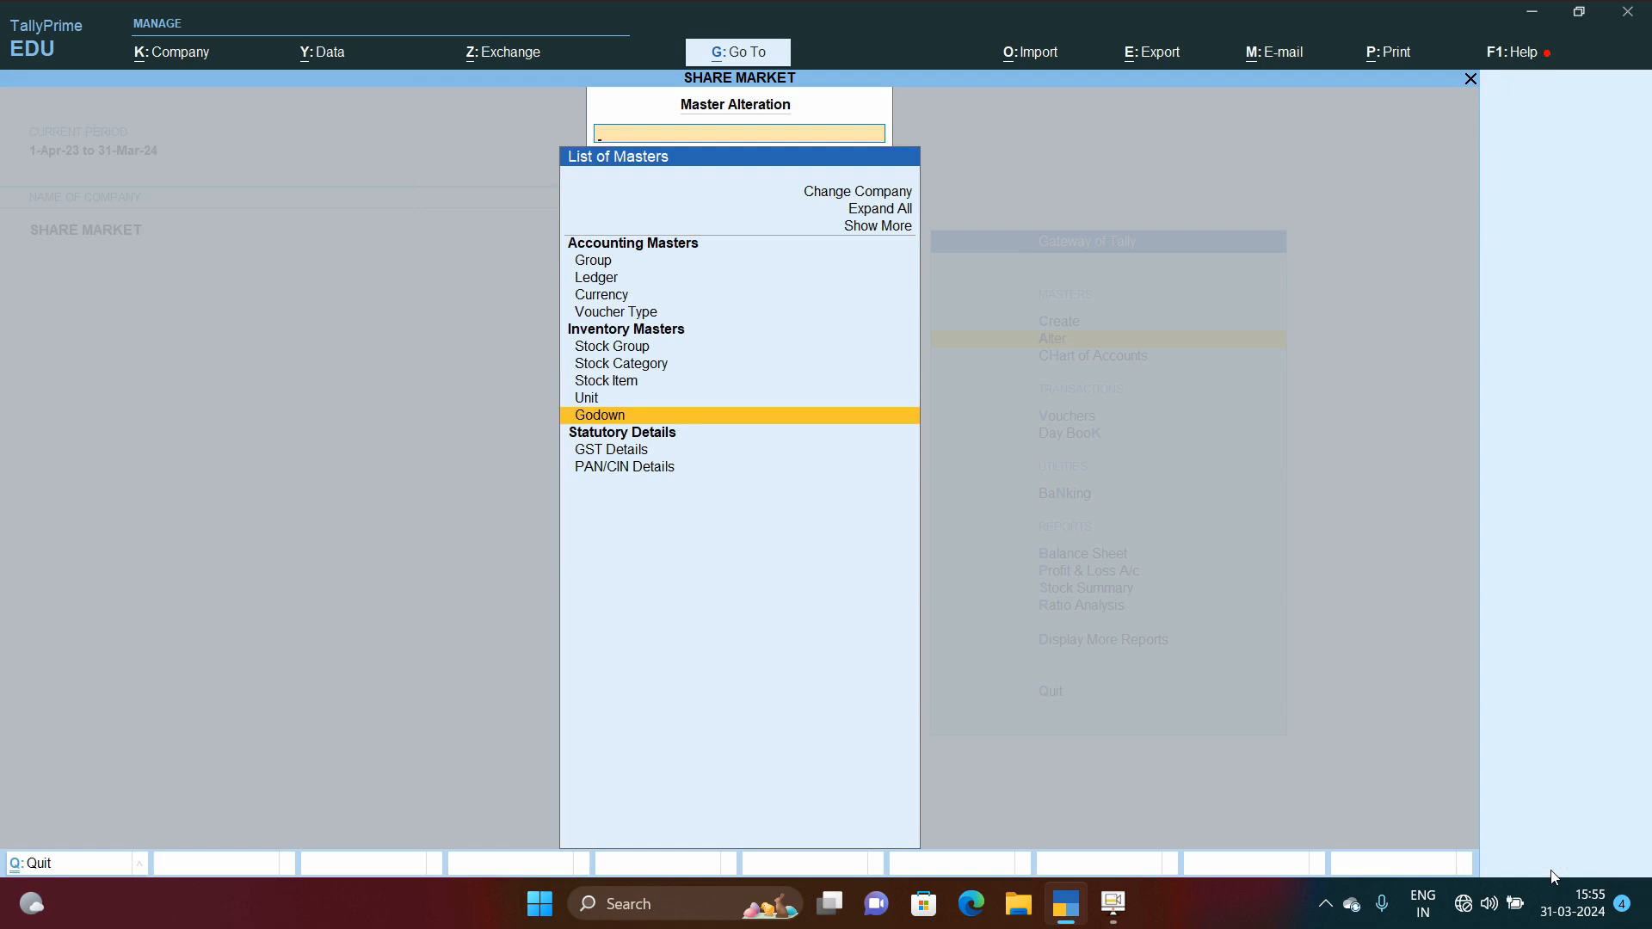
Step: Open the list of ledgers and browse through its entries
key("Up")
key("Up")
key("Up")
key("Up")
key("Up")
key("Up")
key("Up")
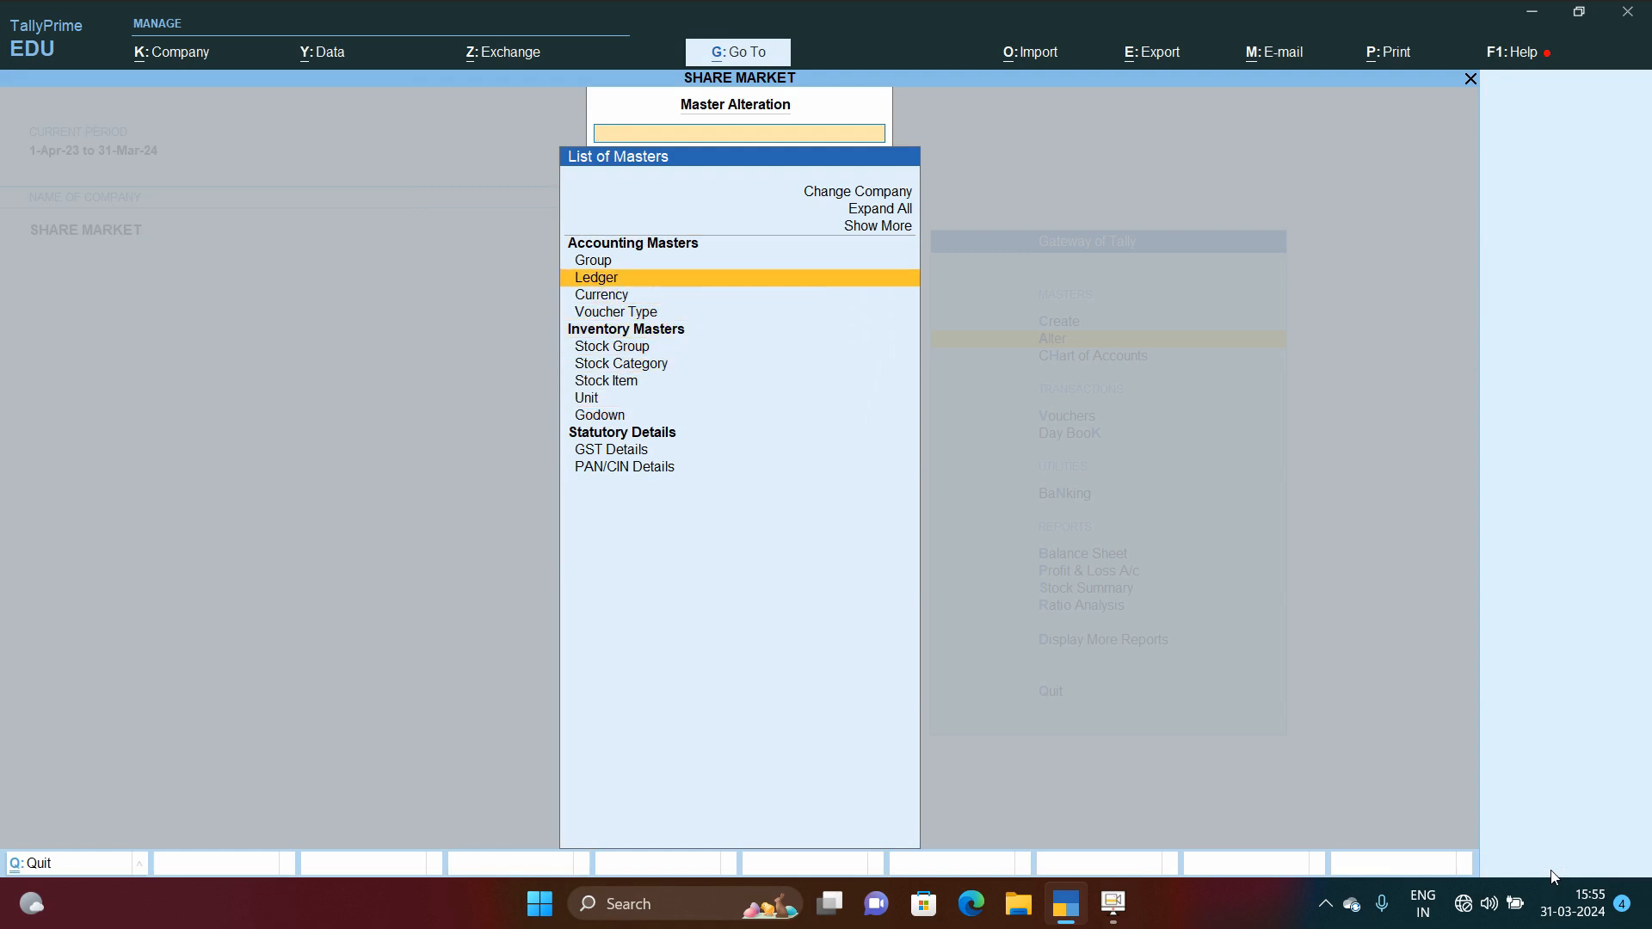
key("Return")
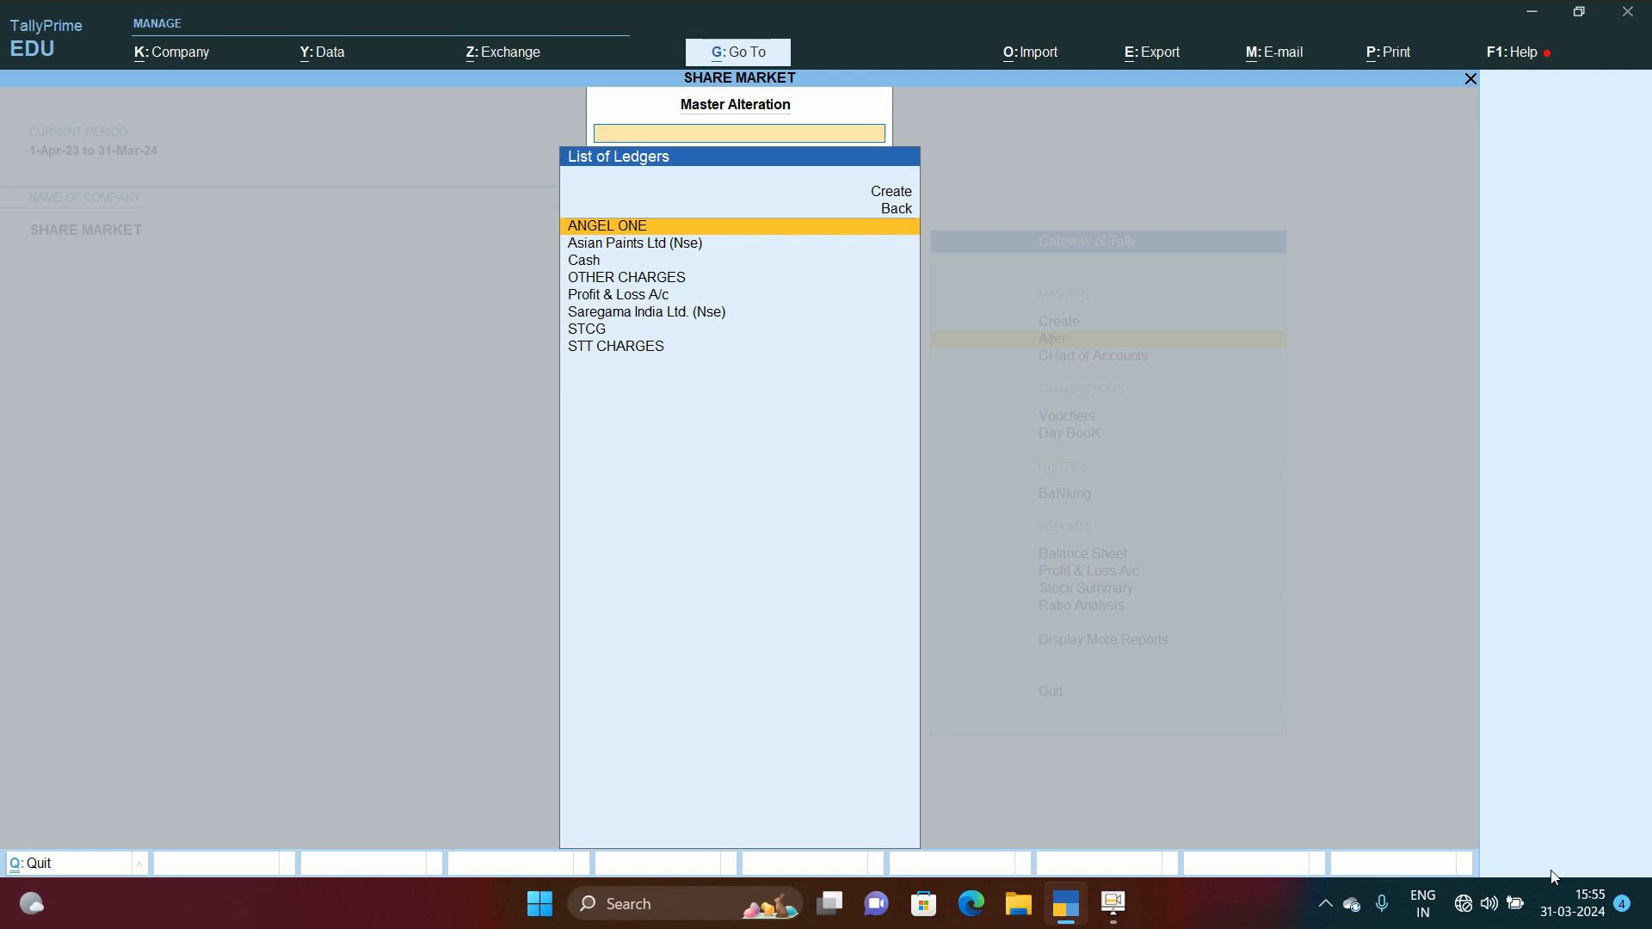
key("Down")
key("Down")
key("Down")
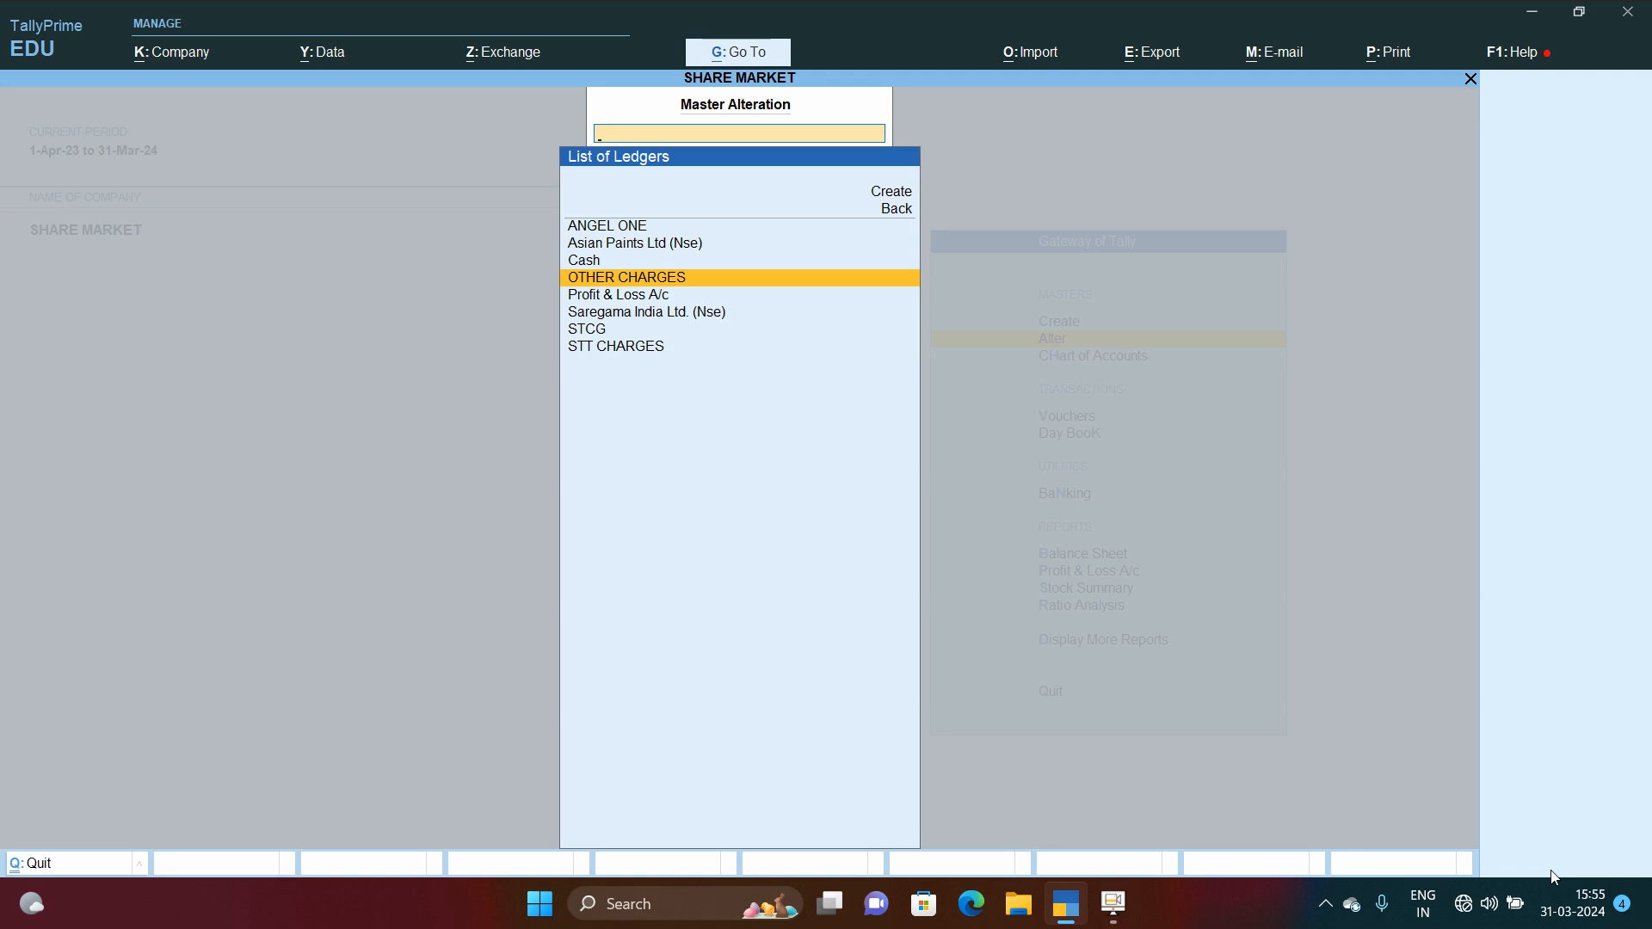
key("Down")
key("Down")
key("Down")
key("Up")
key("Up")
key("Up")
key("Up")
key("Up")
key("Up")
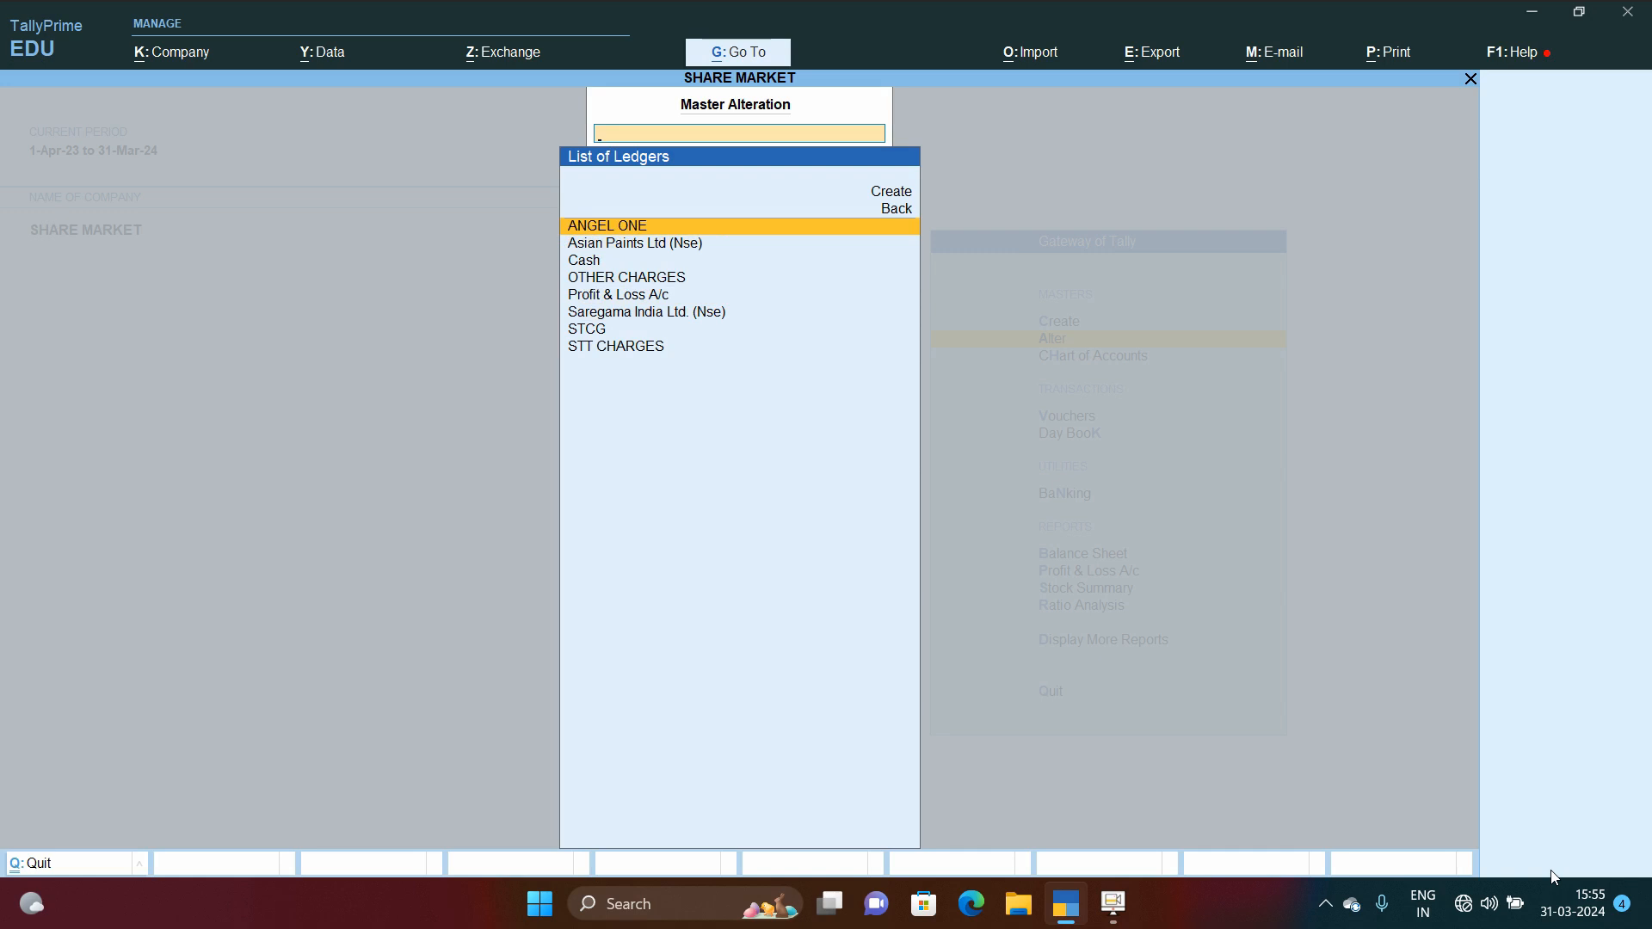
Step: Open the ANGEL ONE ledger to review its details, then quit it
key("Return")
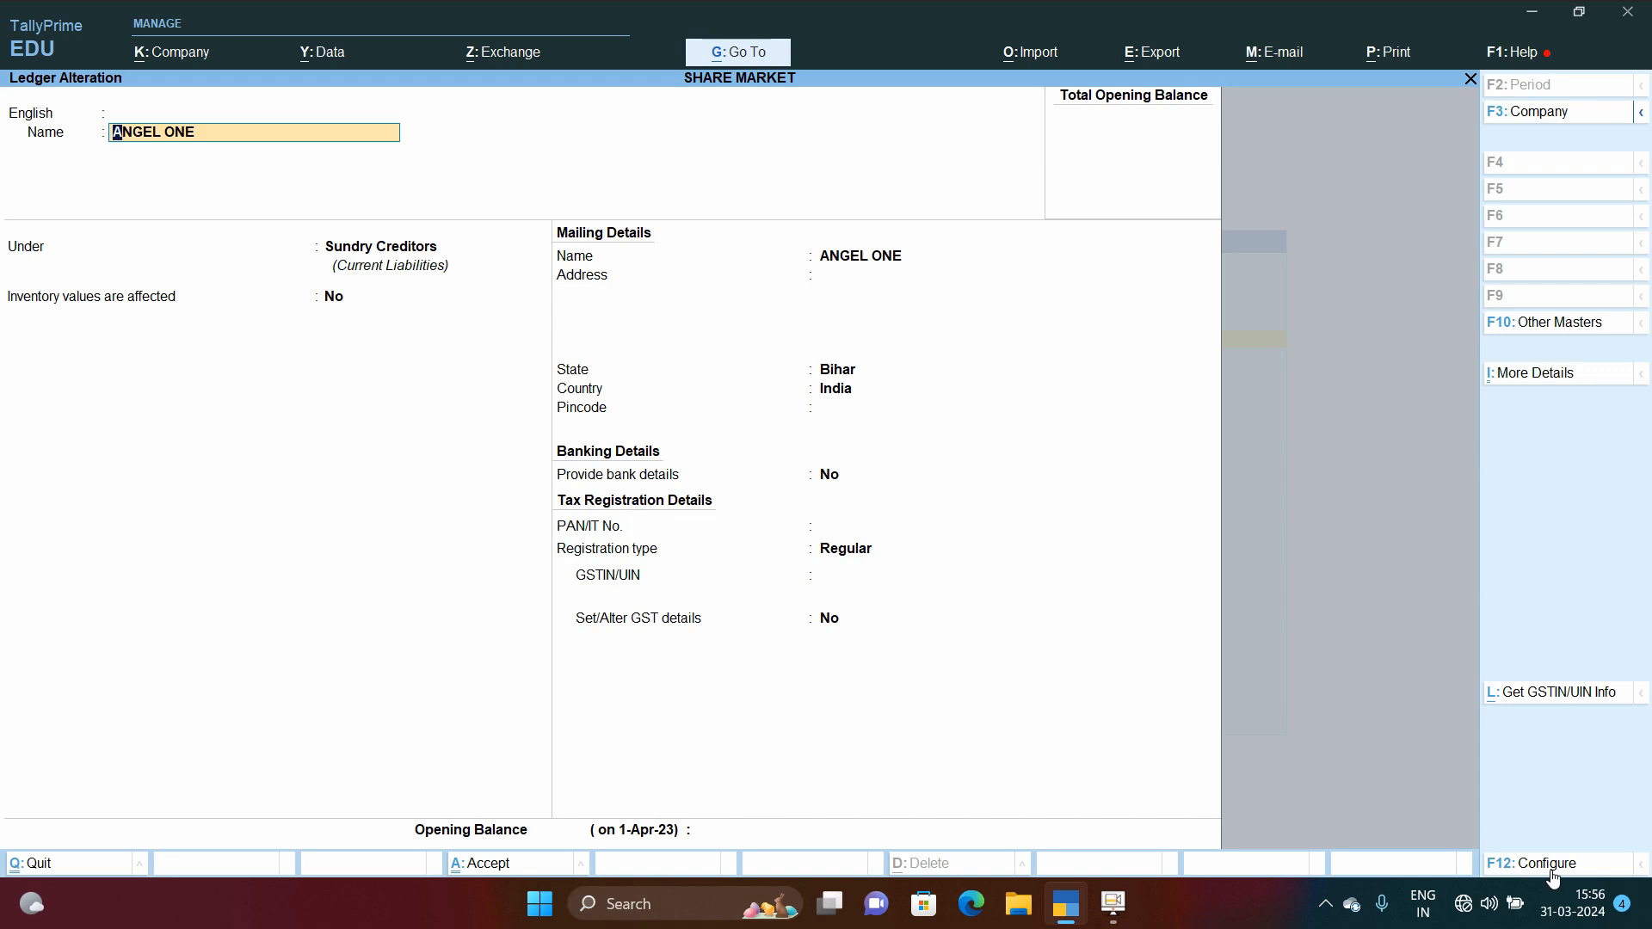
key("Escape")
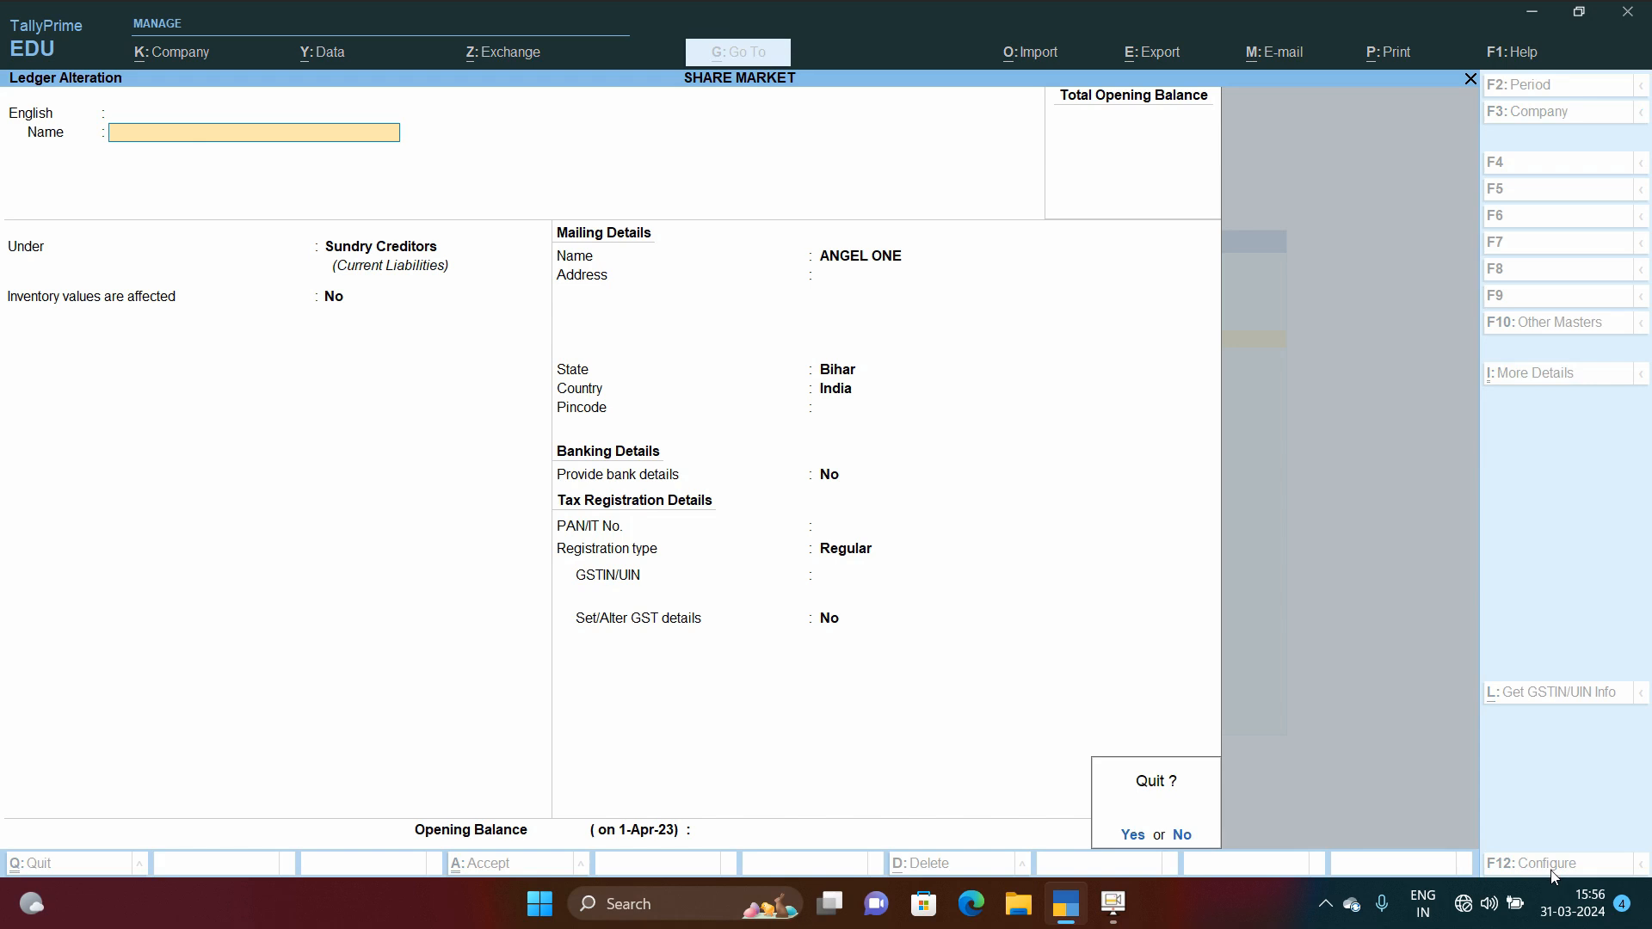
key("y")
Step: Open the Asian Paints Ltd (Nse) ledger and step through to its Under group field
key("Down")
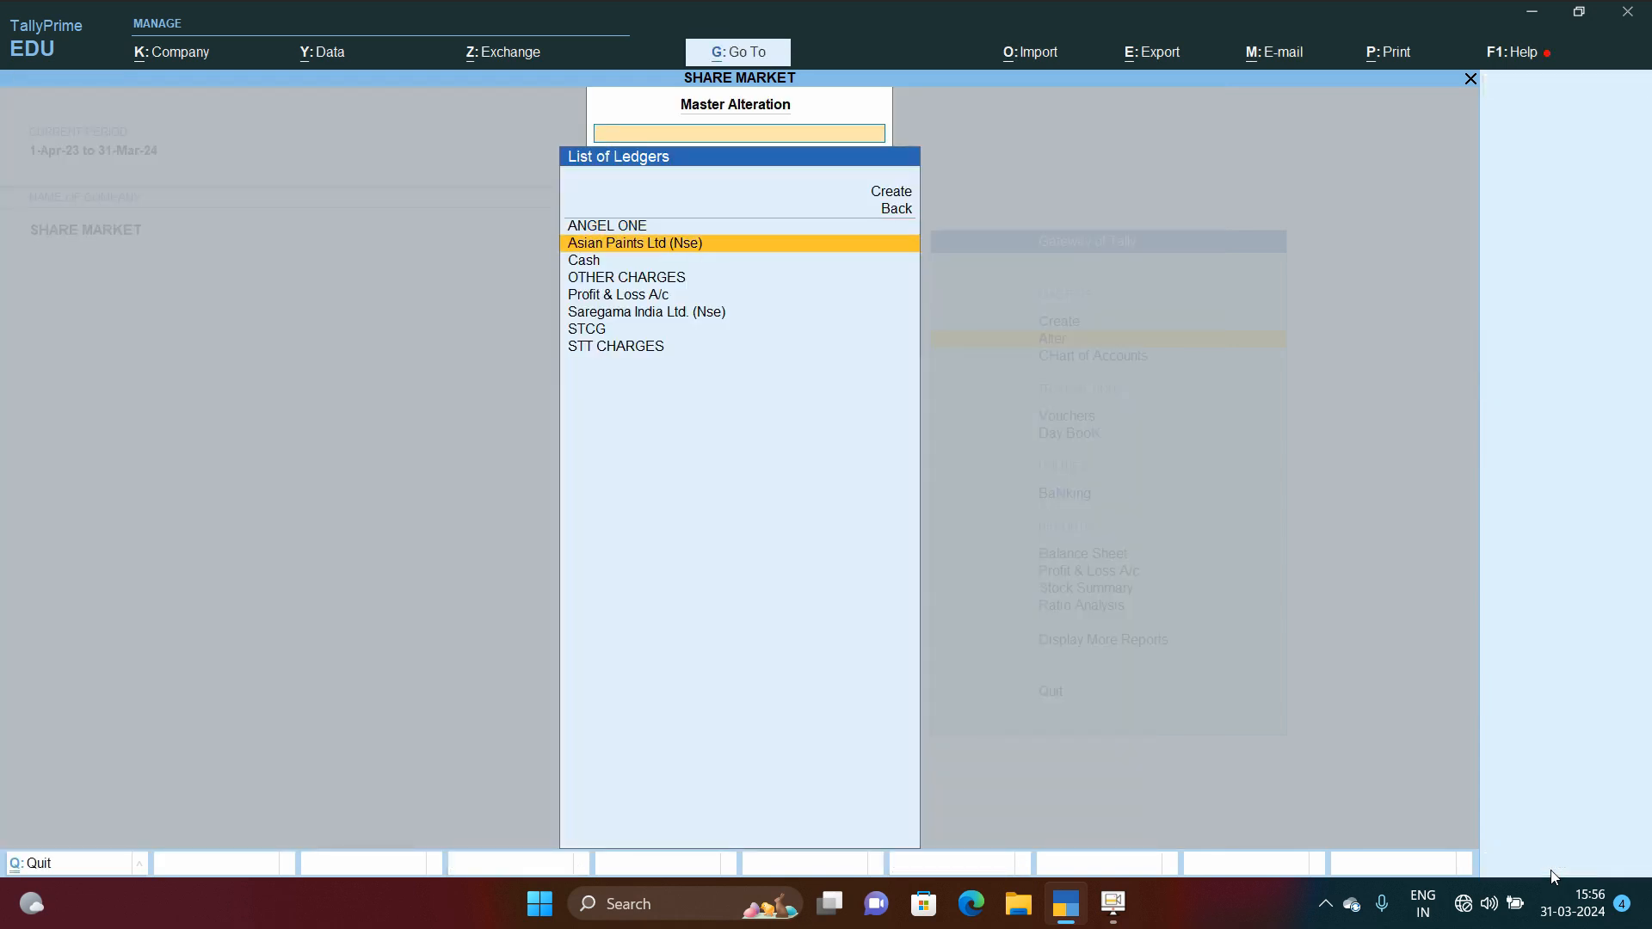
key("Return")
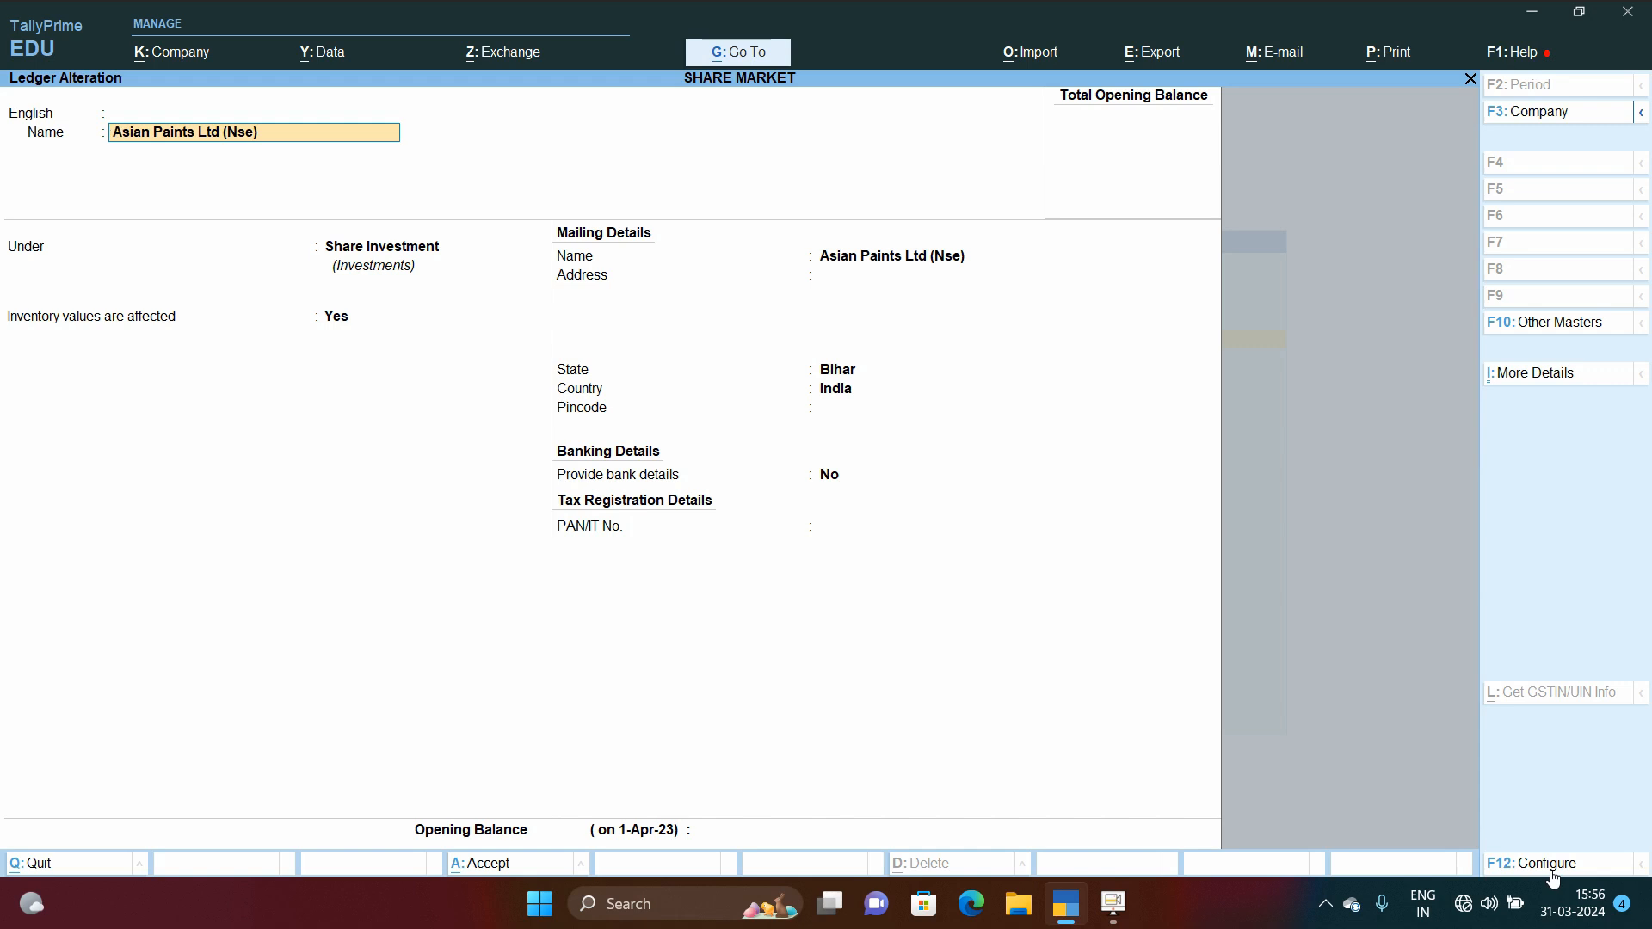
key("Return")
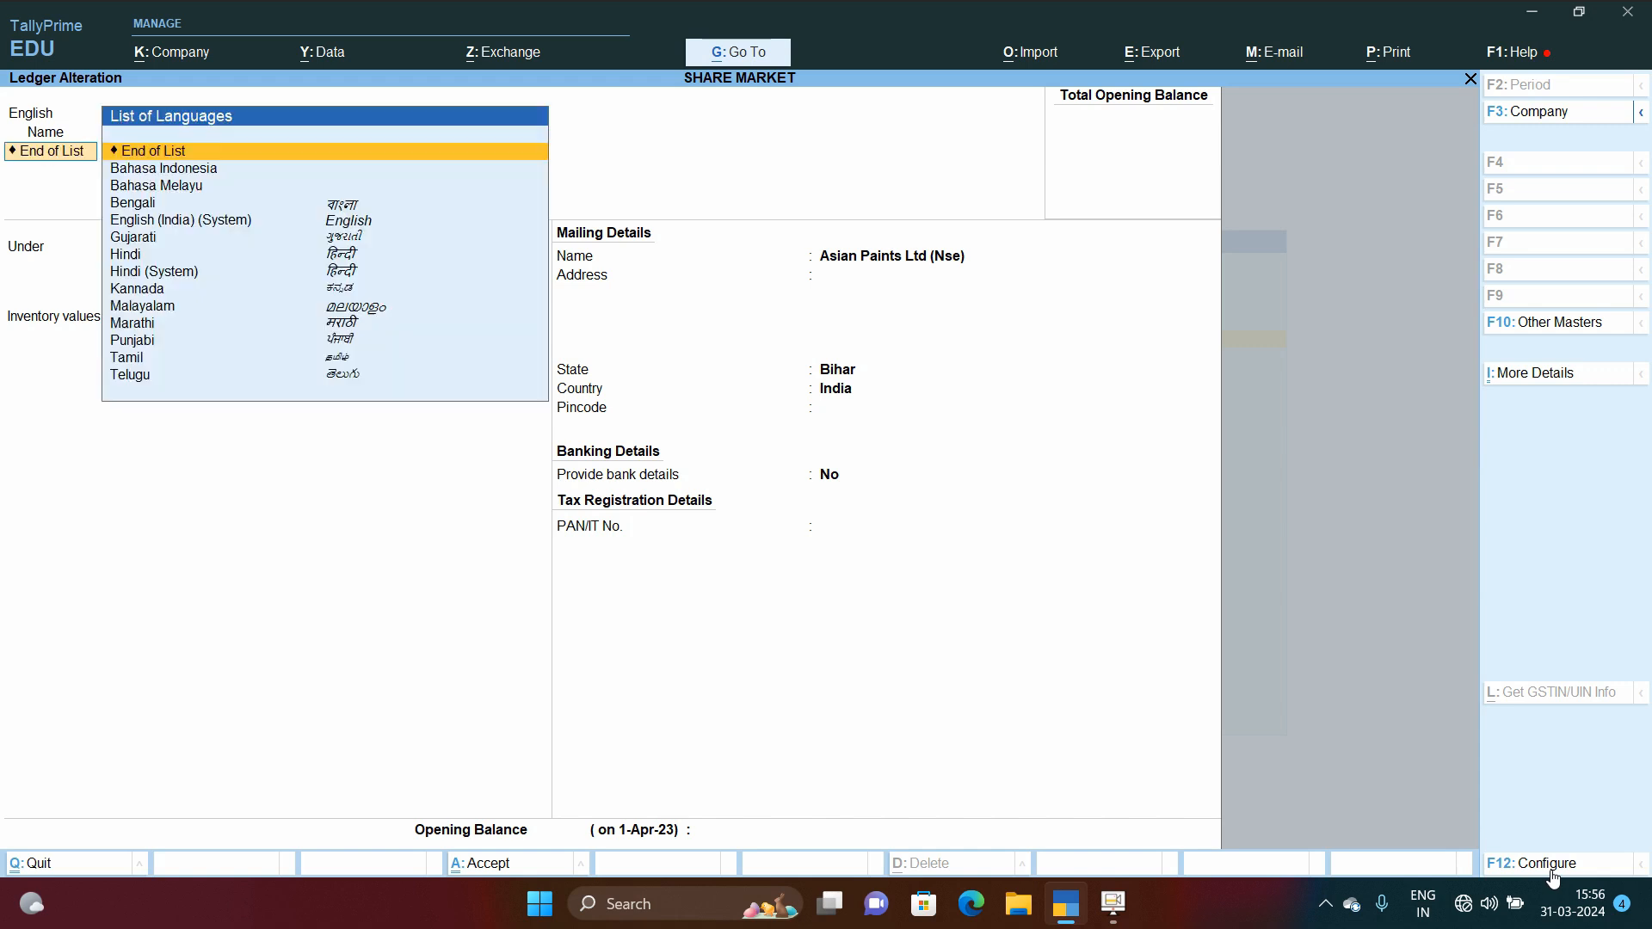
key("BackSpace")
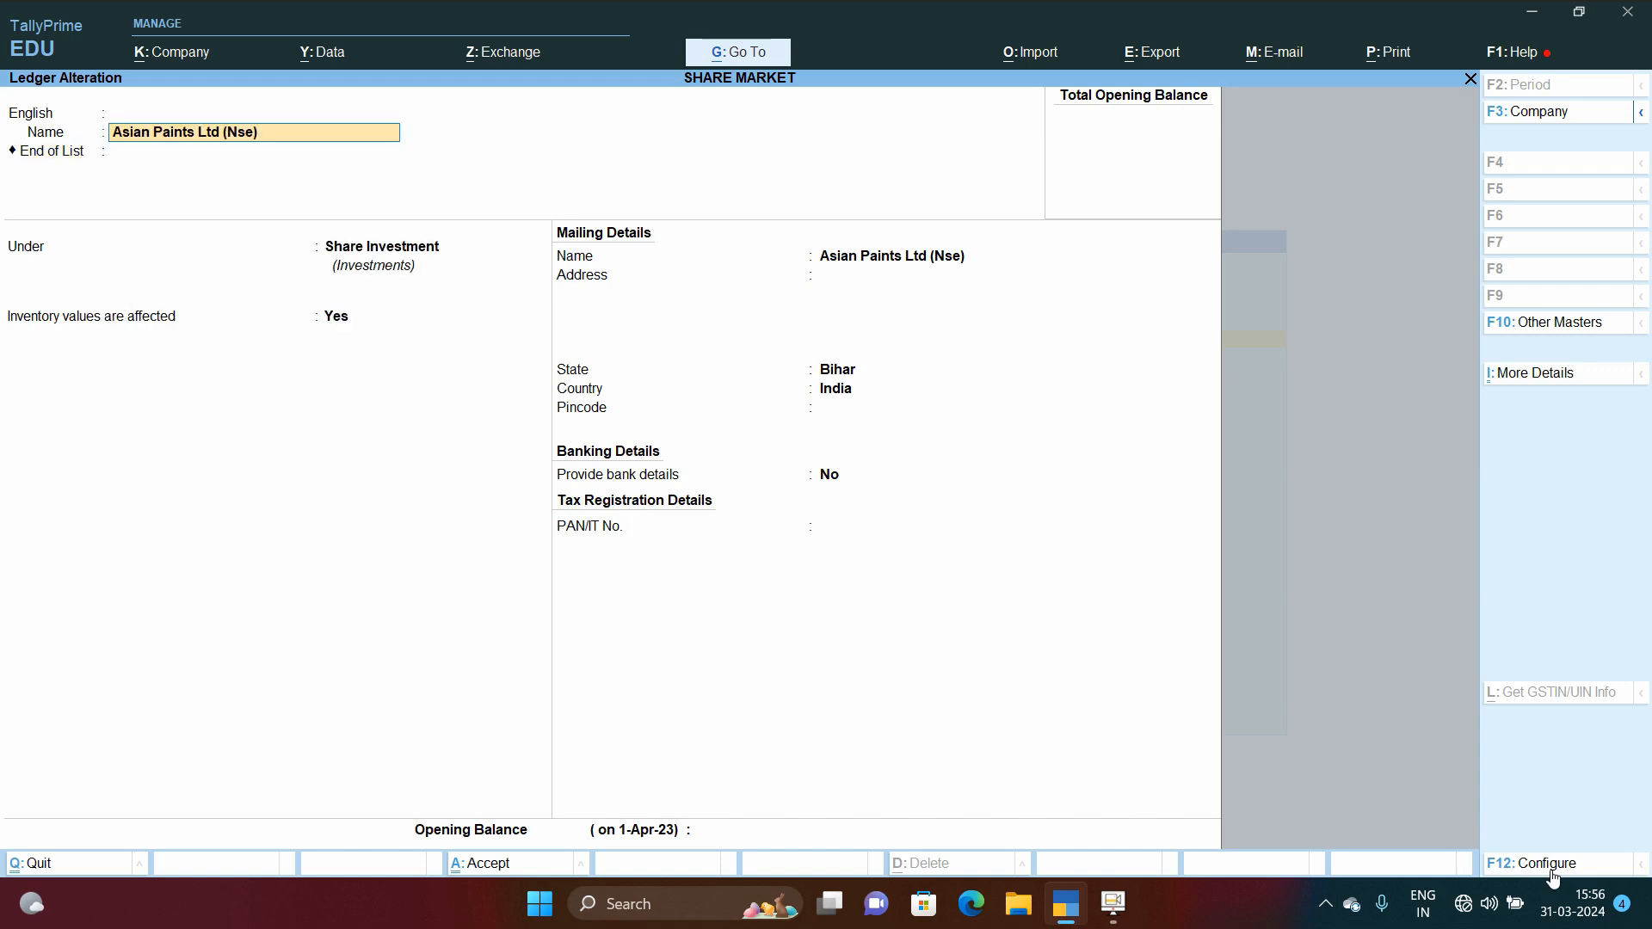
key("Return")
key("Return")
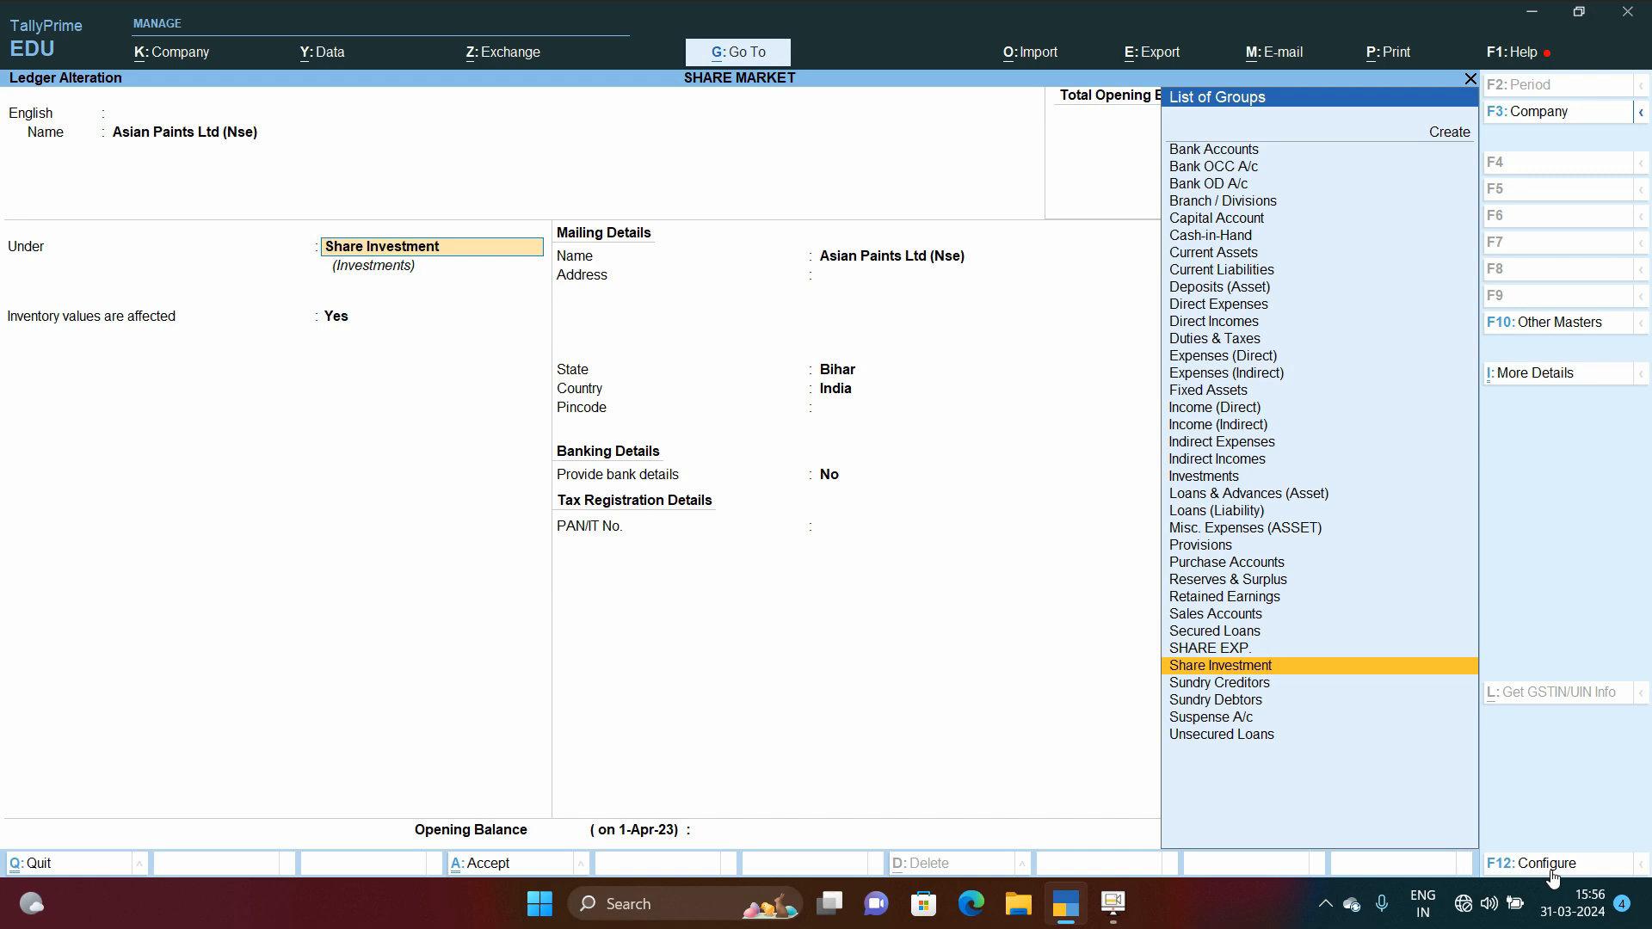
Step: Open the Share Investment group from the ledger to review it, then accept and return to the ledger
key("ctrl+Return")
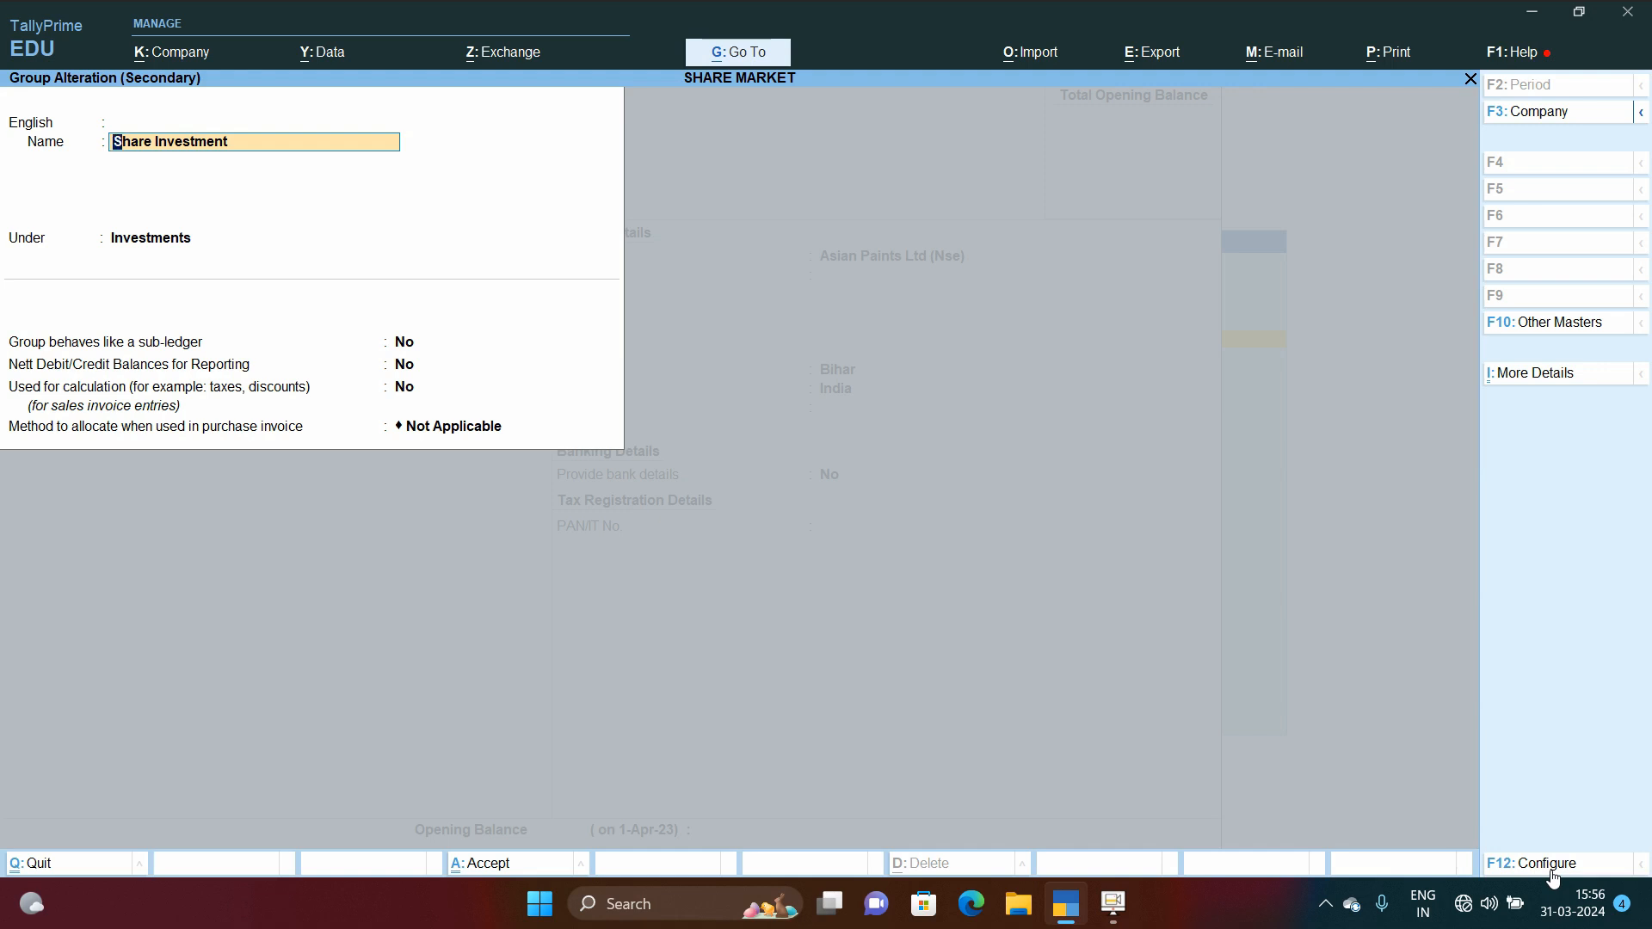
key("ctrl+a")
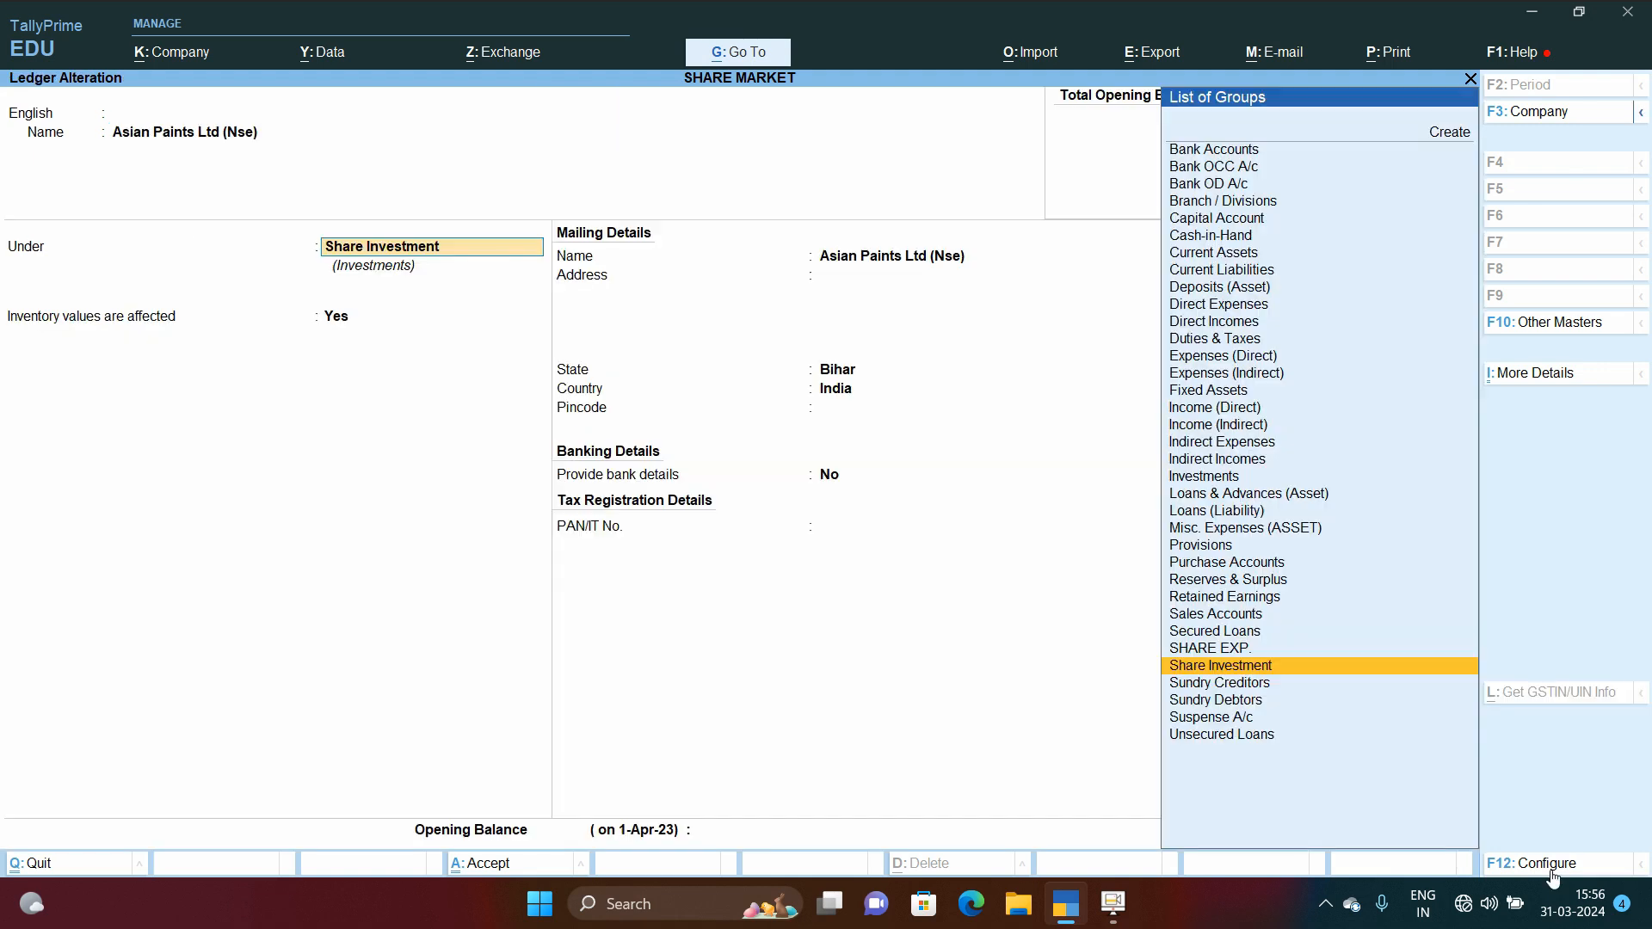
key("Return")
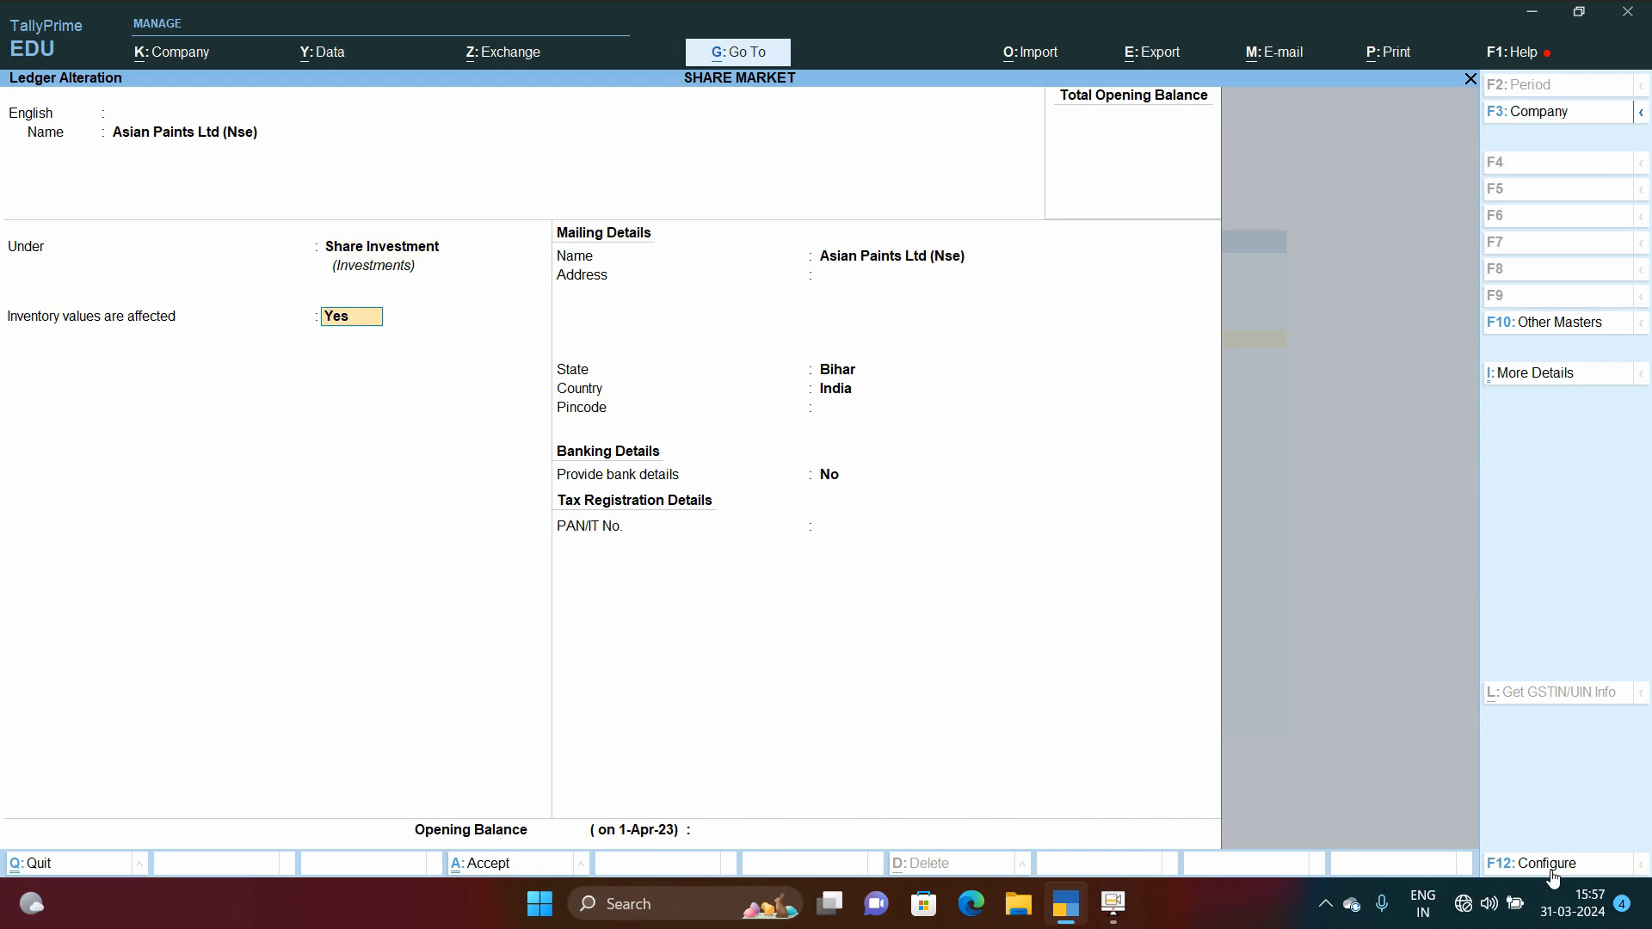
Step: Quit the Asian Paints ledger, open the Saregama India Ltd. (Nse) ledger to review it, then quit back to the ledger list
key("Escape")
key("y")
key("Down")
key("Down")
key("Down")
key("Down")
key("Return")
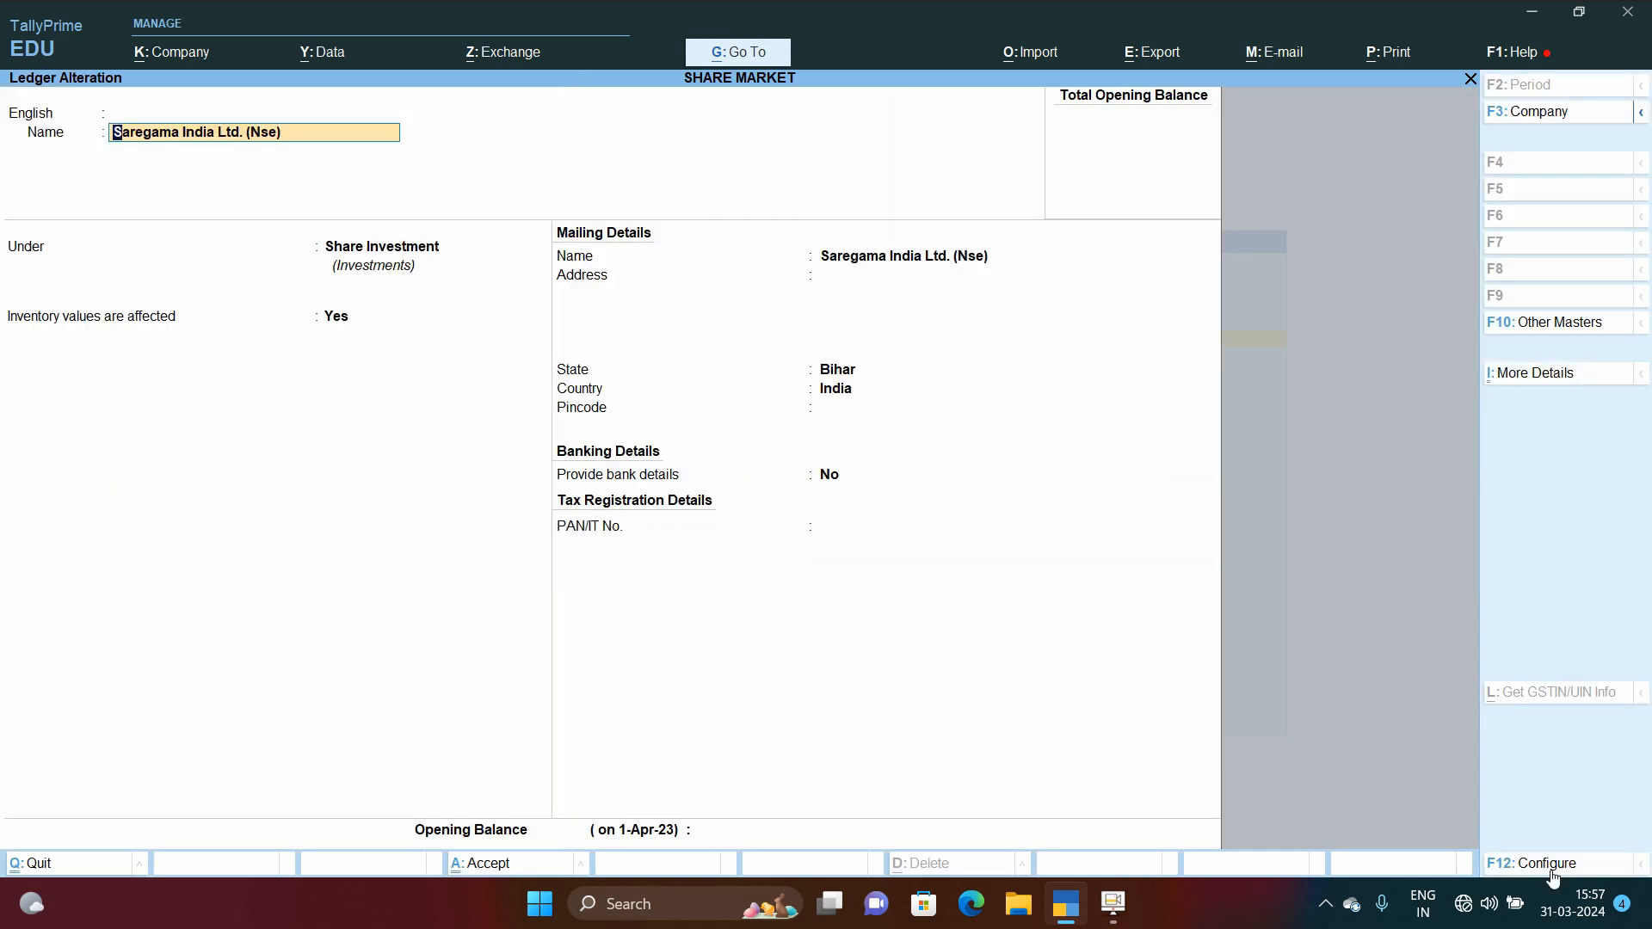
key("BackSpace")
key("Escape")
key("y")
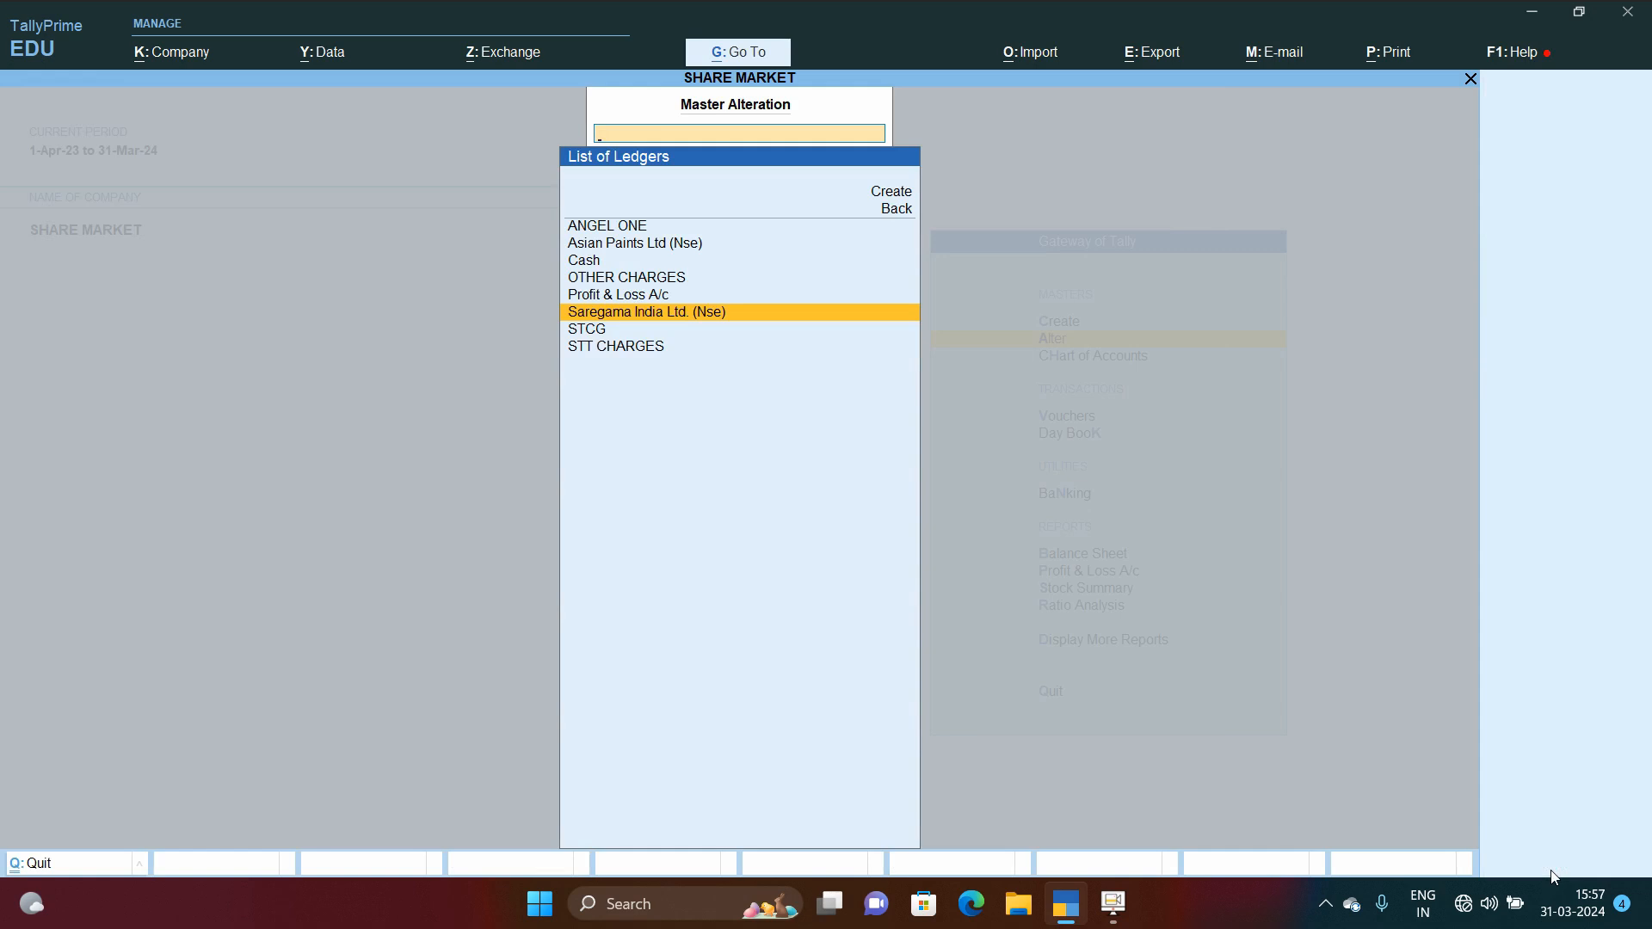
Step: Browse the ledger list and open the STT CHARGES ledger for review
key("Up")
key("Up")
key("Up")
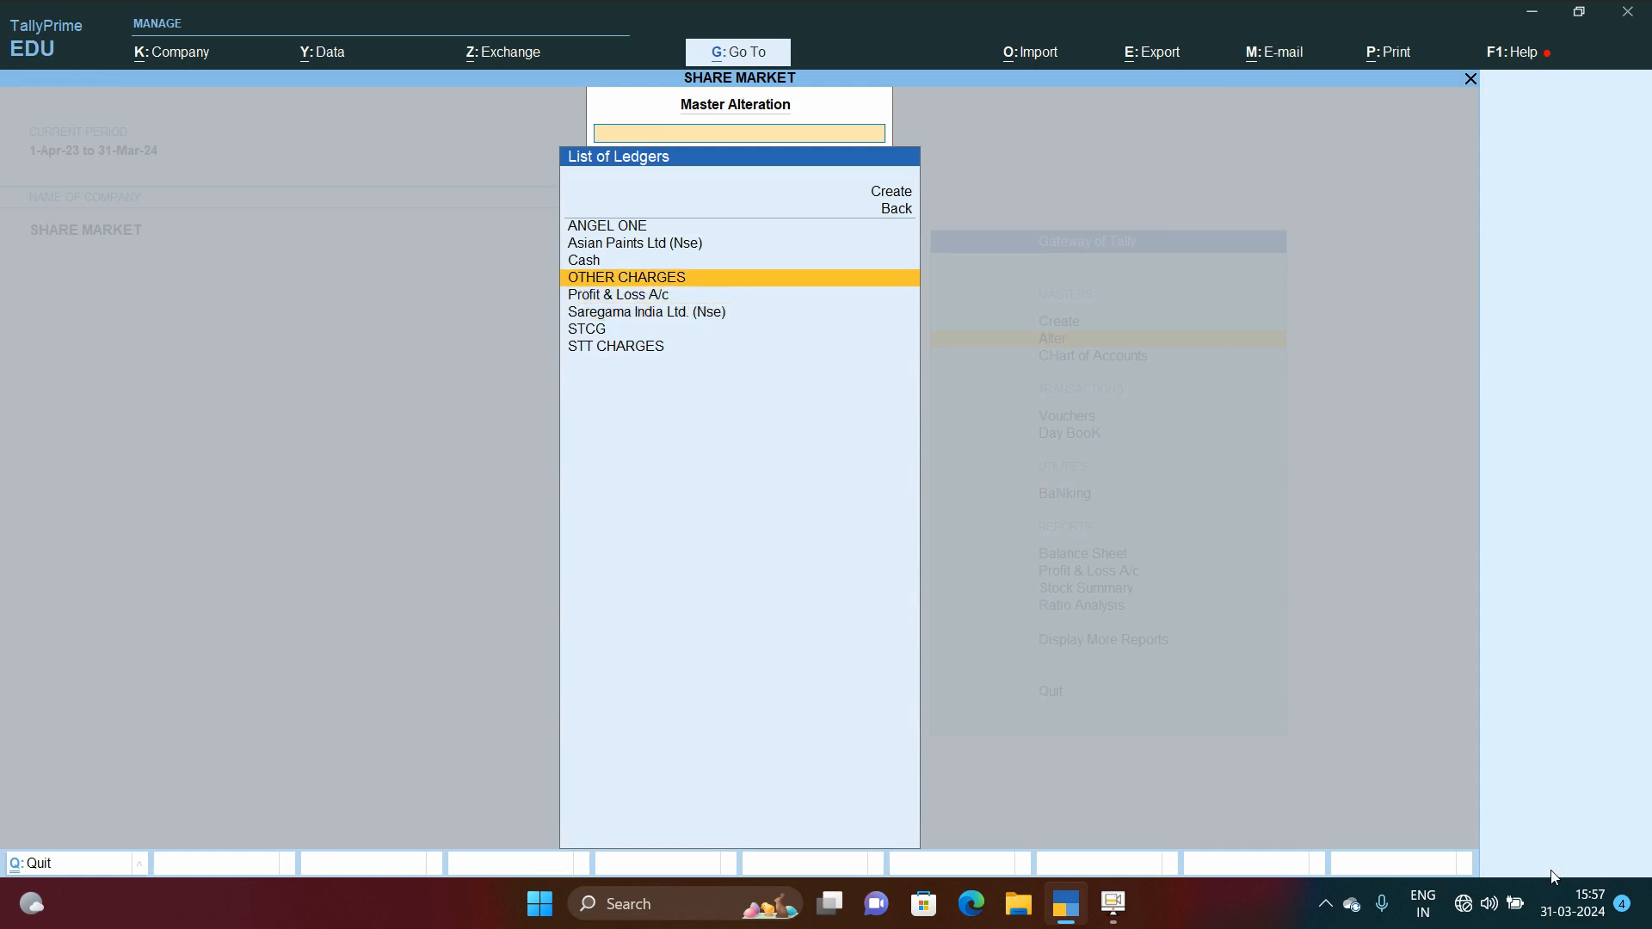
key("Down")
key("Down")
key("Down")
key("Down")
key("Down")
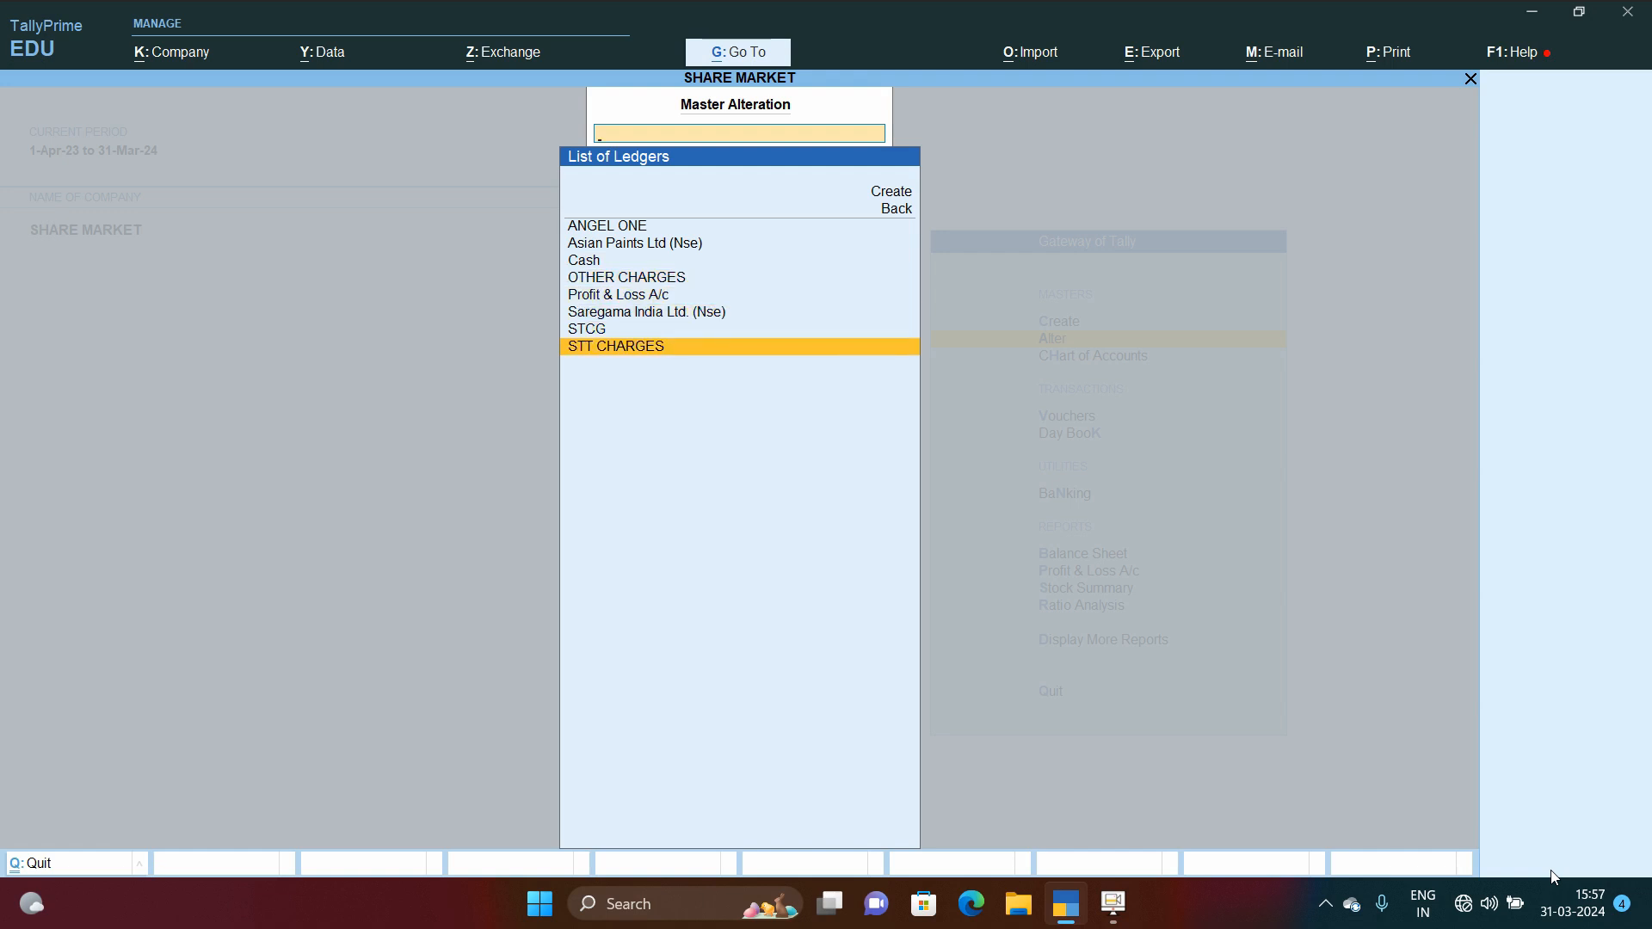
key("Return")
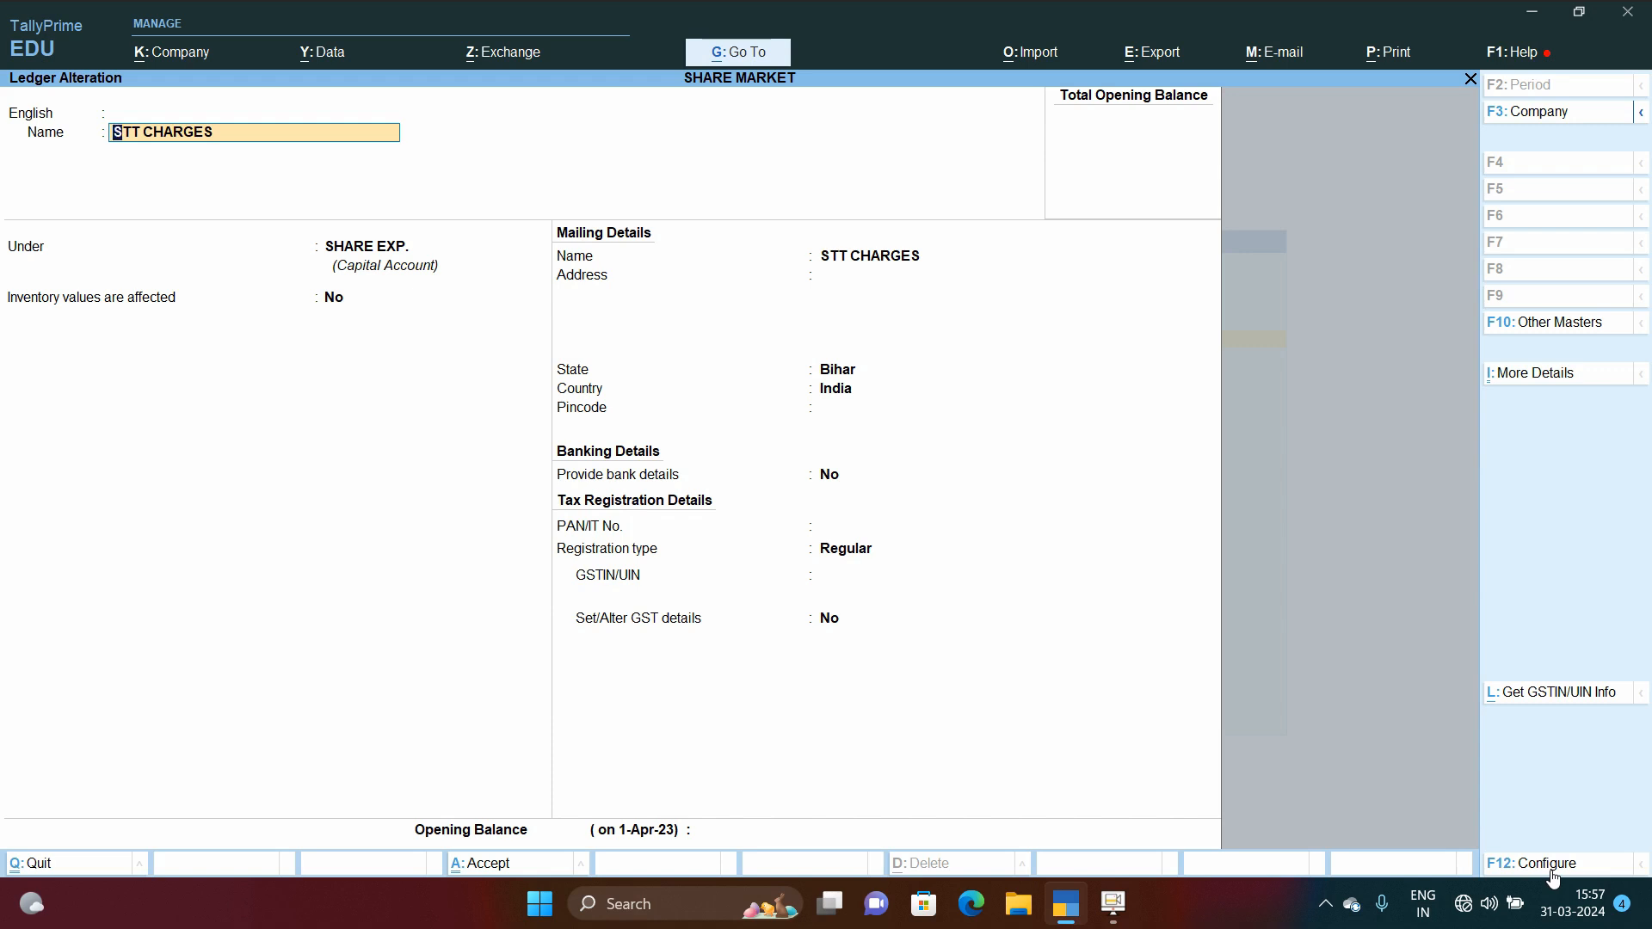
Step: Open the SHARE EXP. group from the ledger's Under field to review it, then accept and return
key("Return")
key("Return")
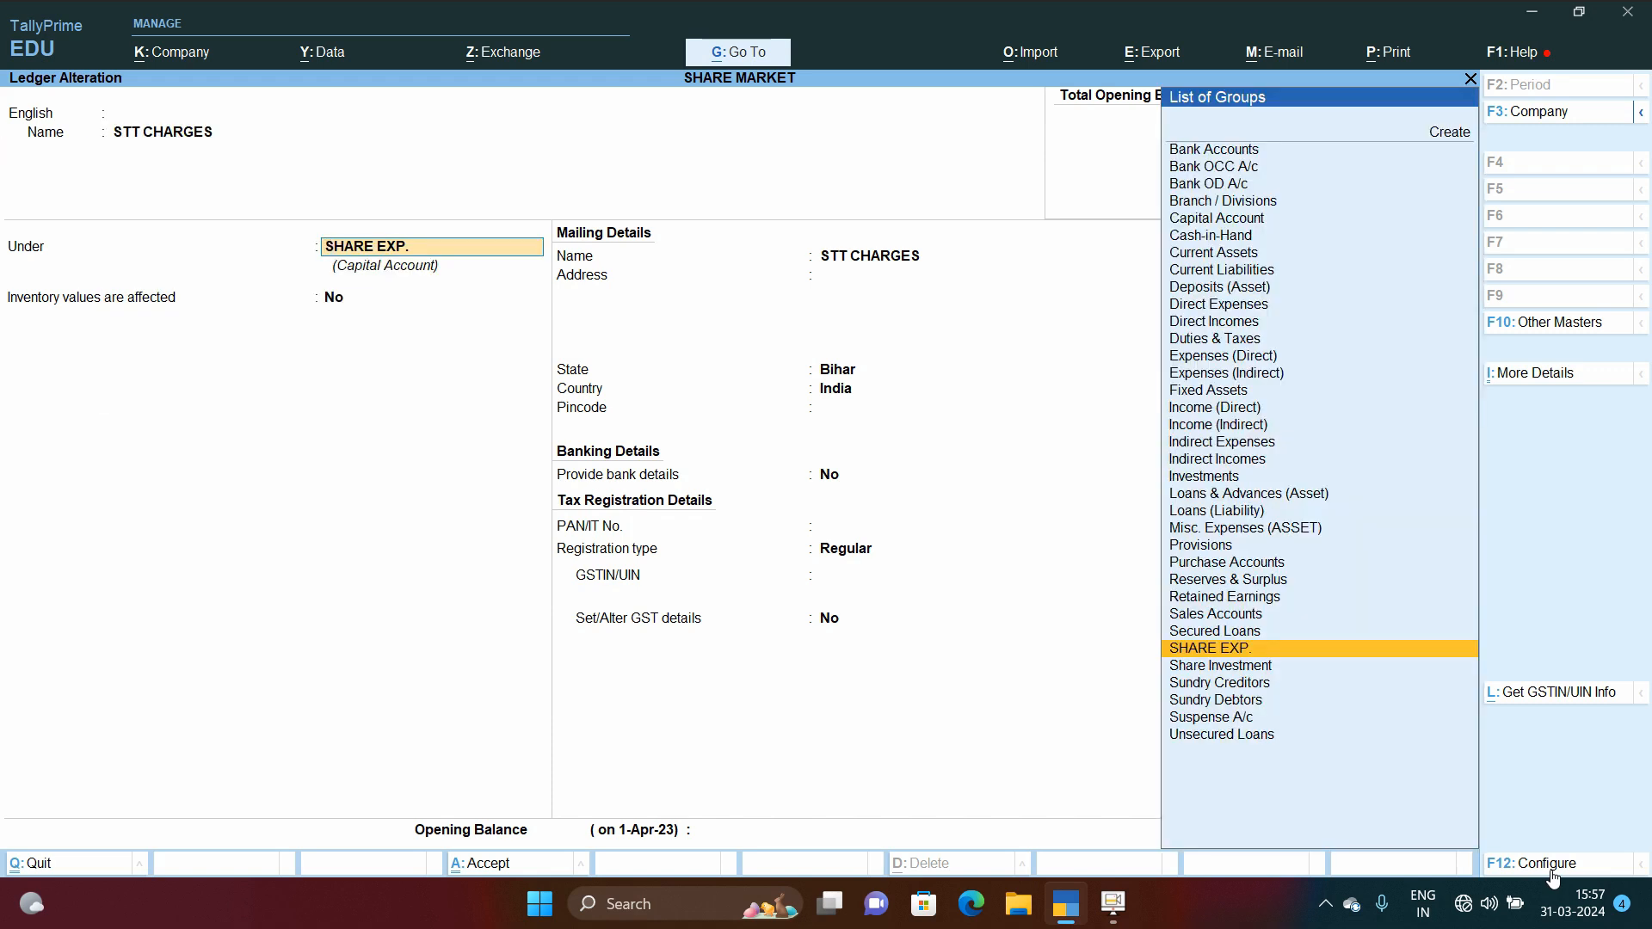
key("ctrl+Return")
key("Return")
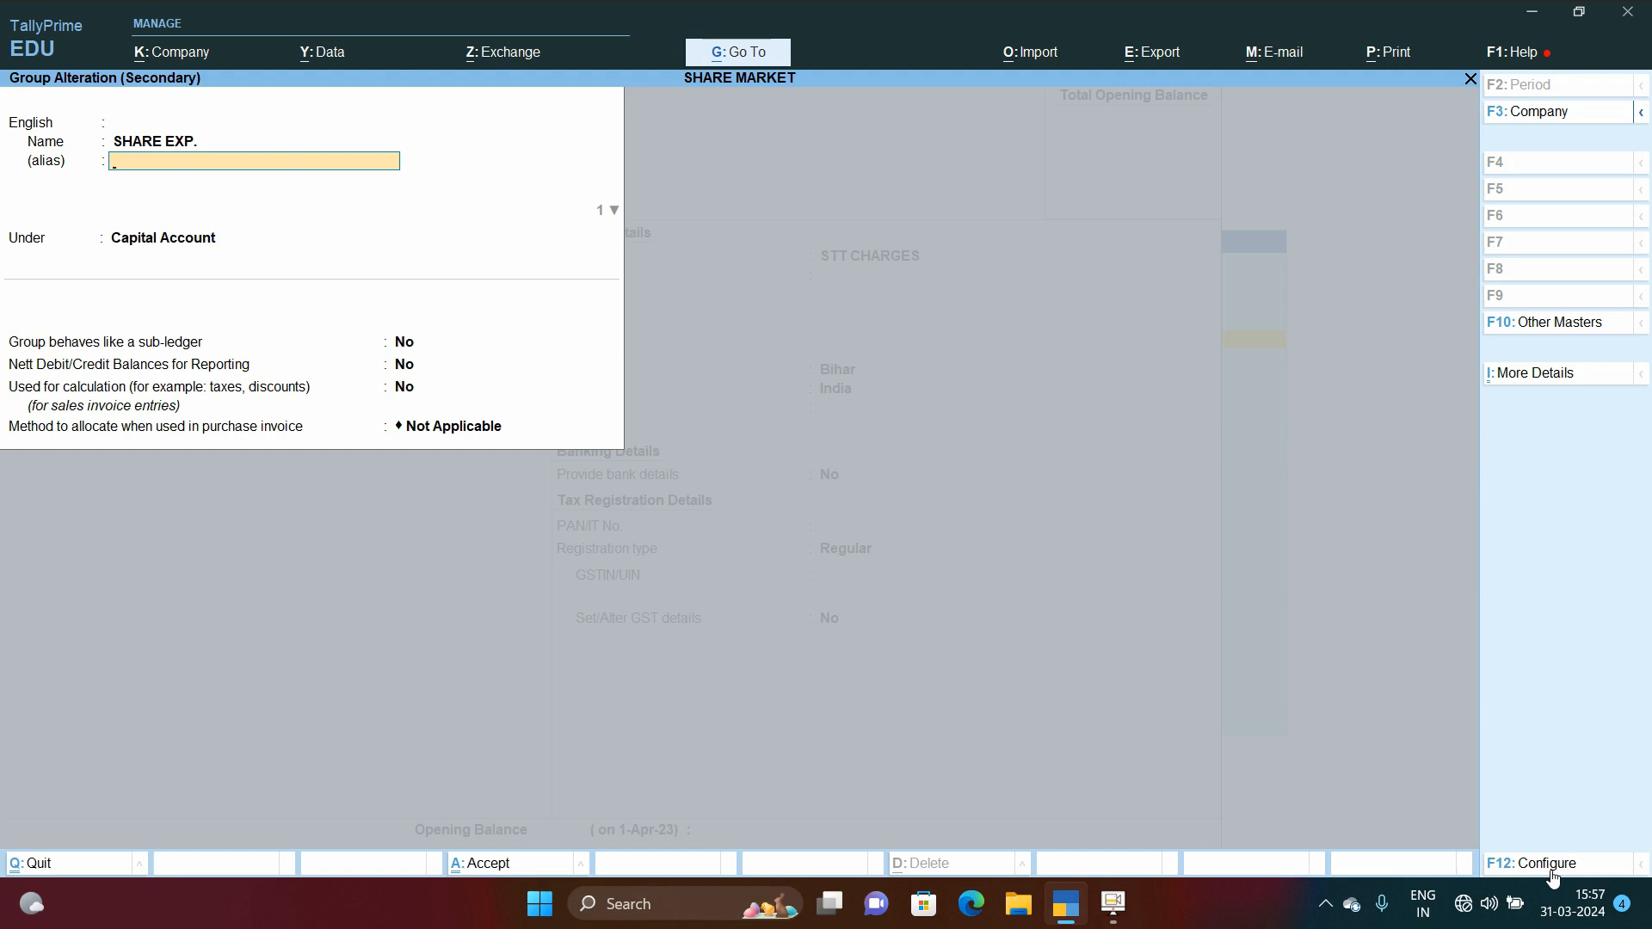
key("ctrl+a")
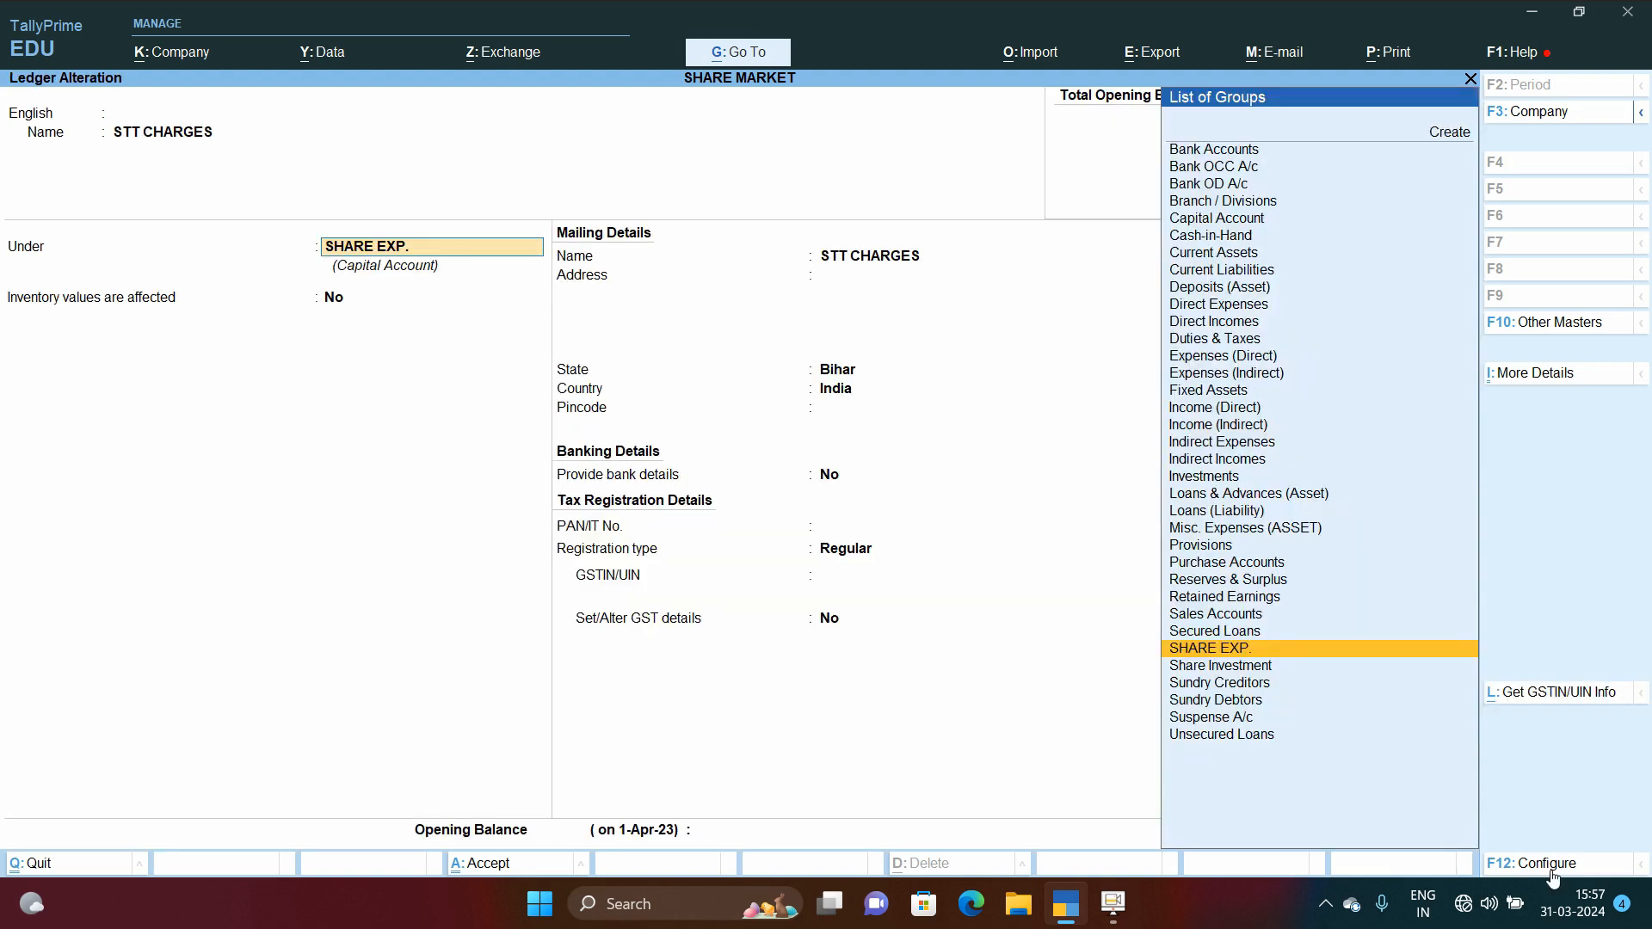
Step: Quit the STT CHARGES ledger and open the STCG ledger for review
key("Escape")
key("y")
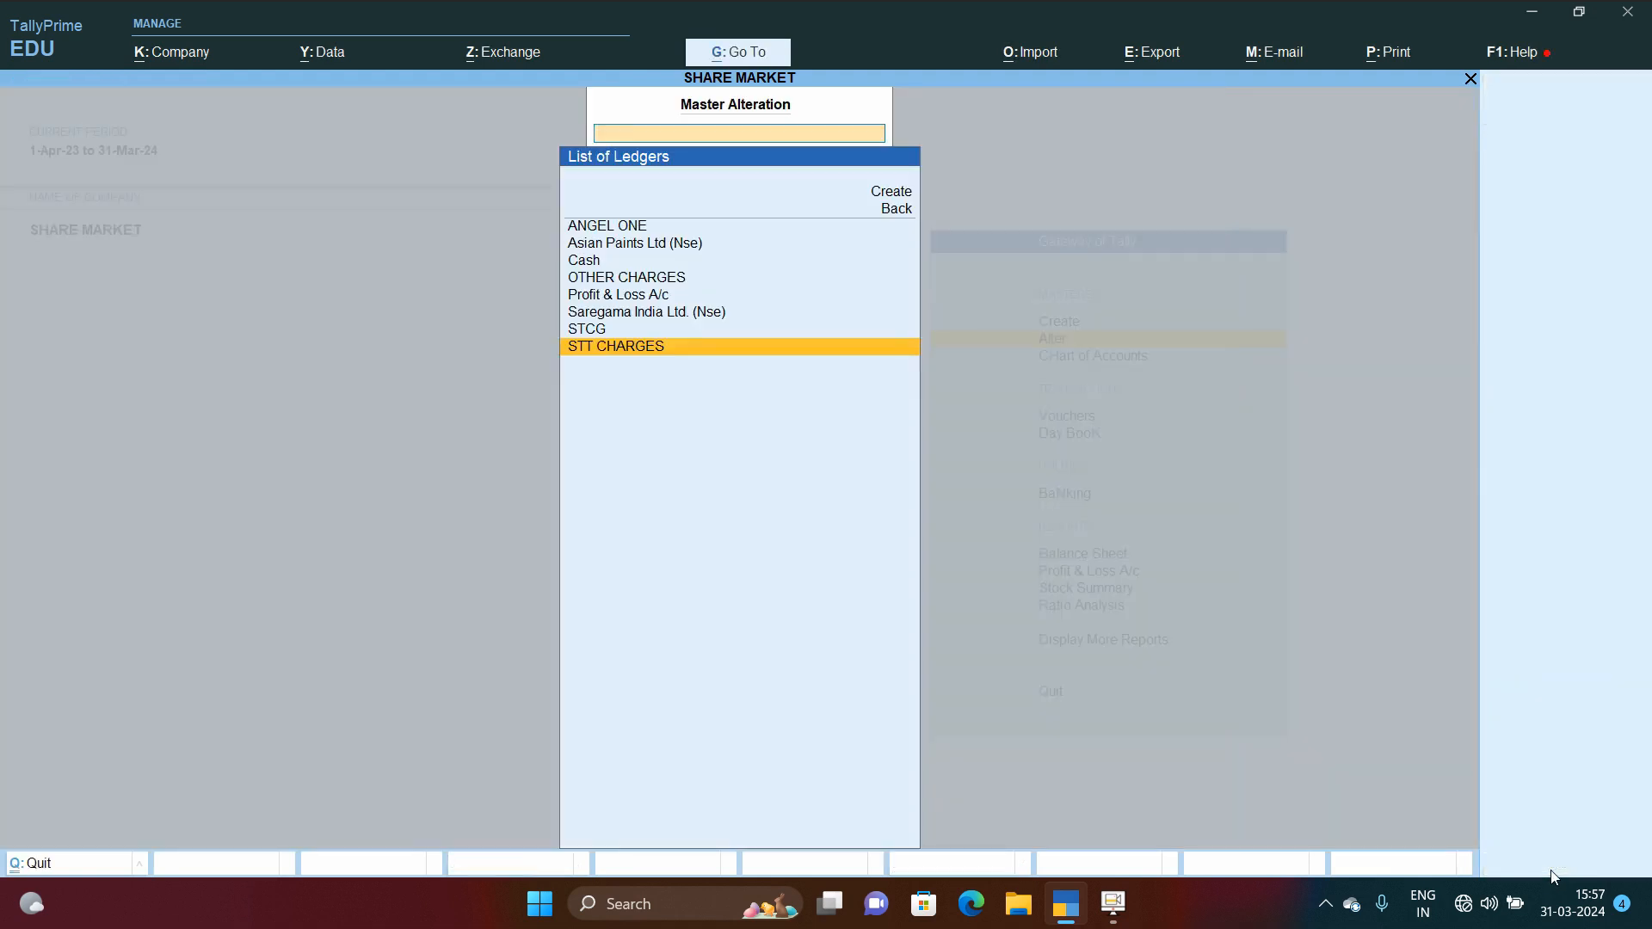
key("Up")
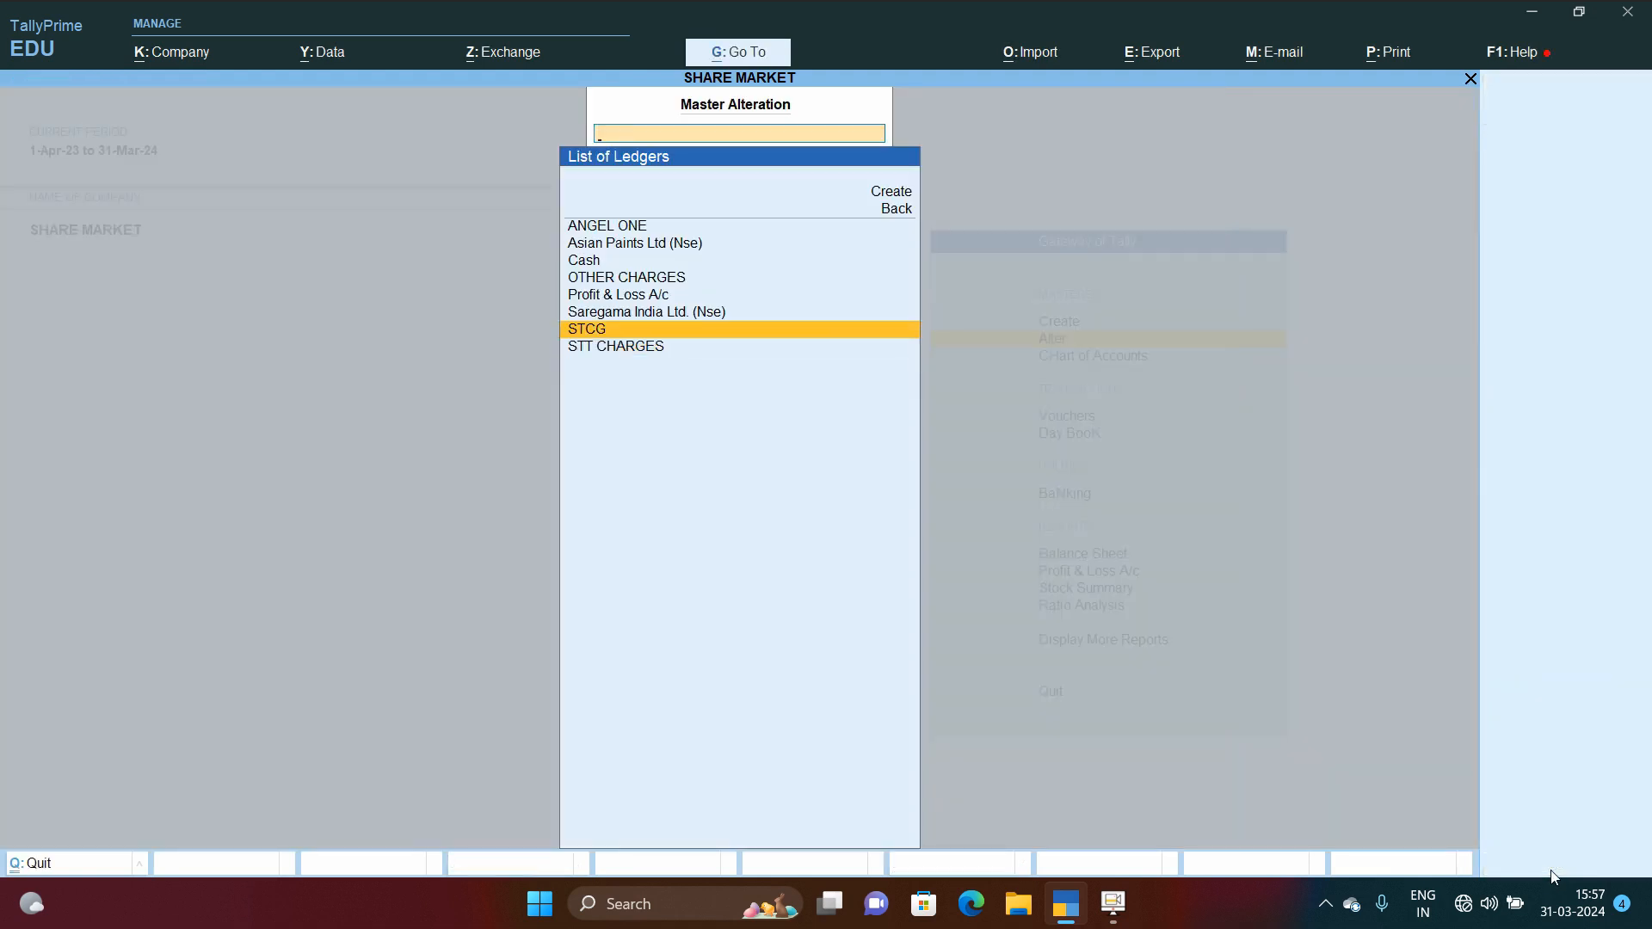
key("Return")
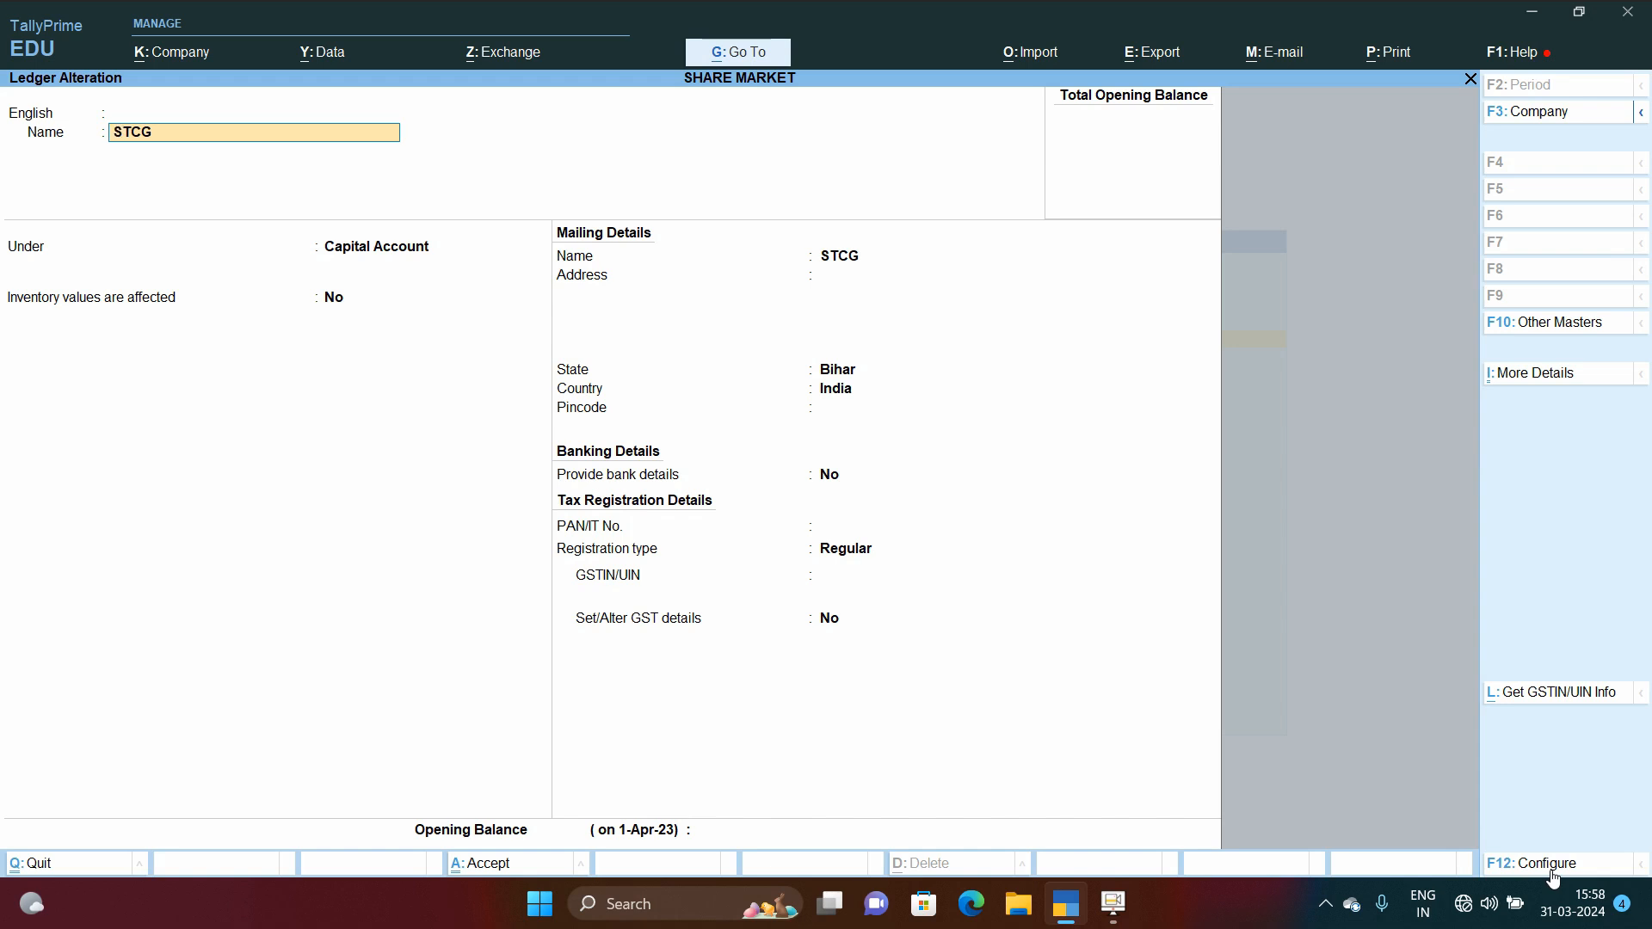
Step: Quit the STCG ledger and open the OTHER CHARGES ledger for review
key("Escape")
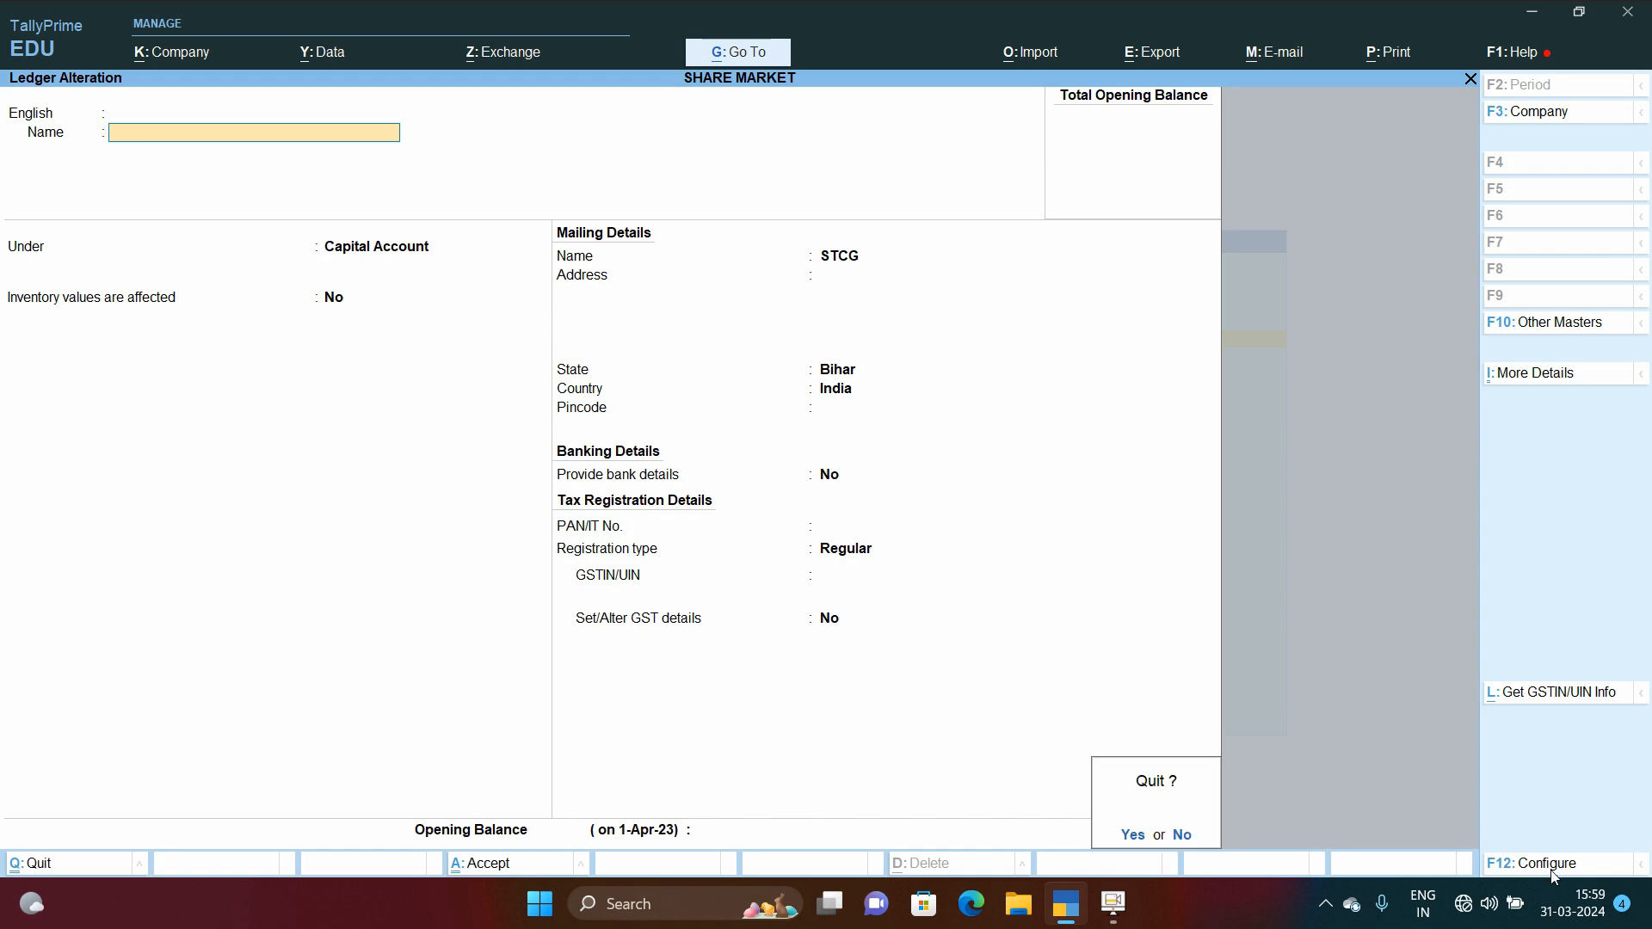
key("Escape")
key("Up")
key("Up")
key("Up")
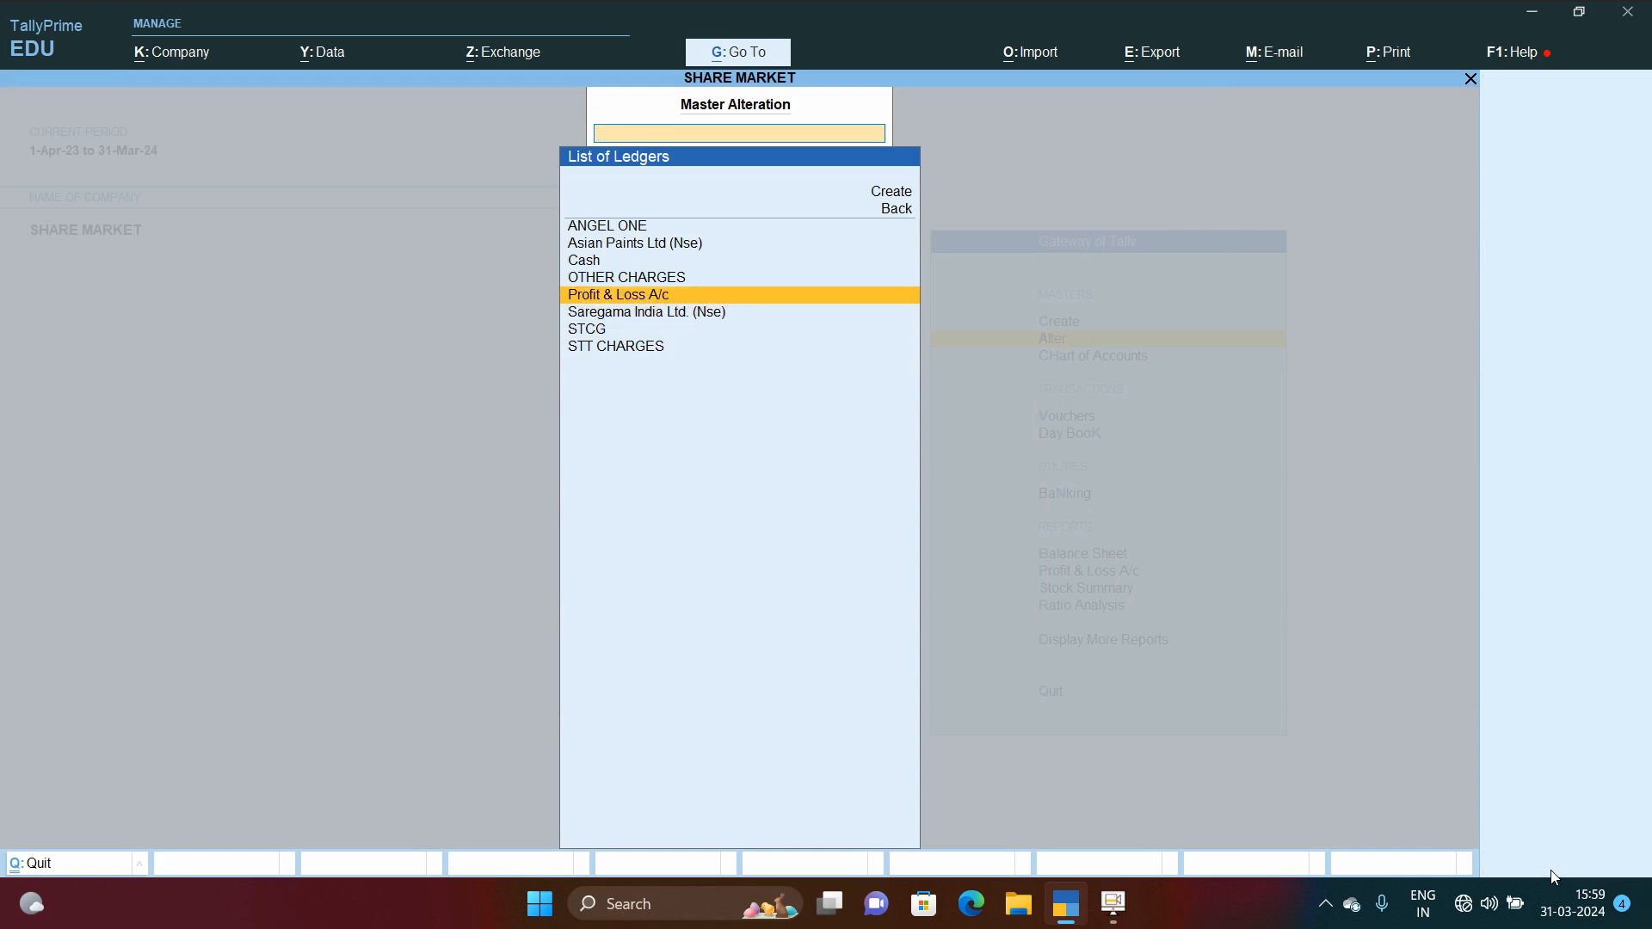
key("Return")
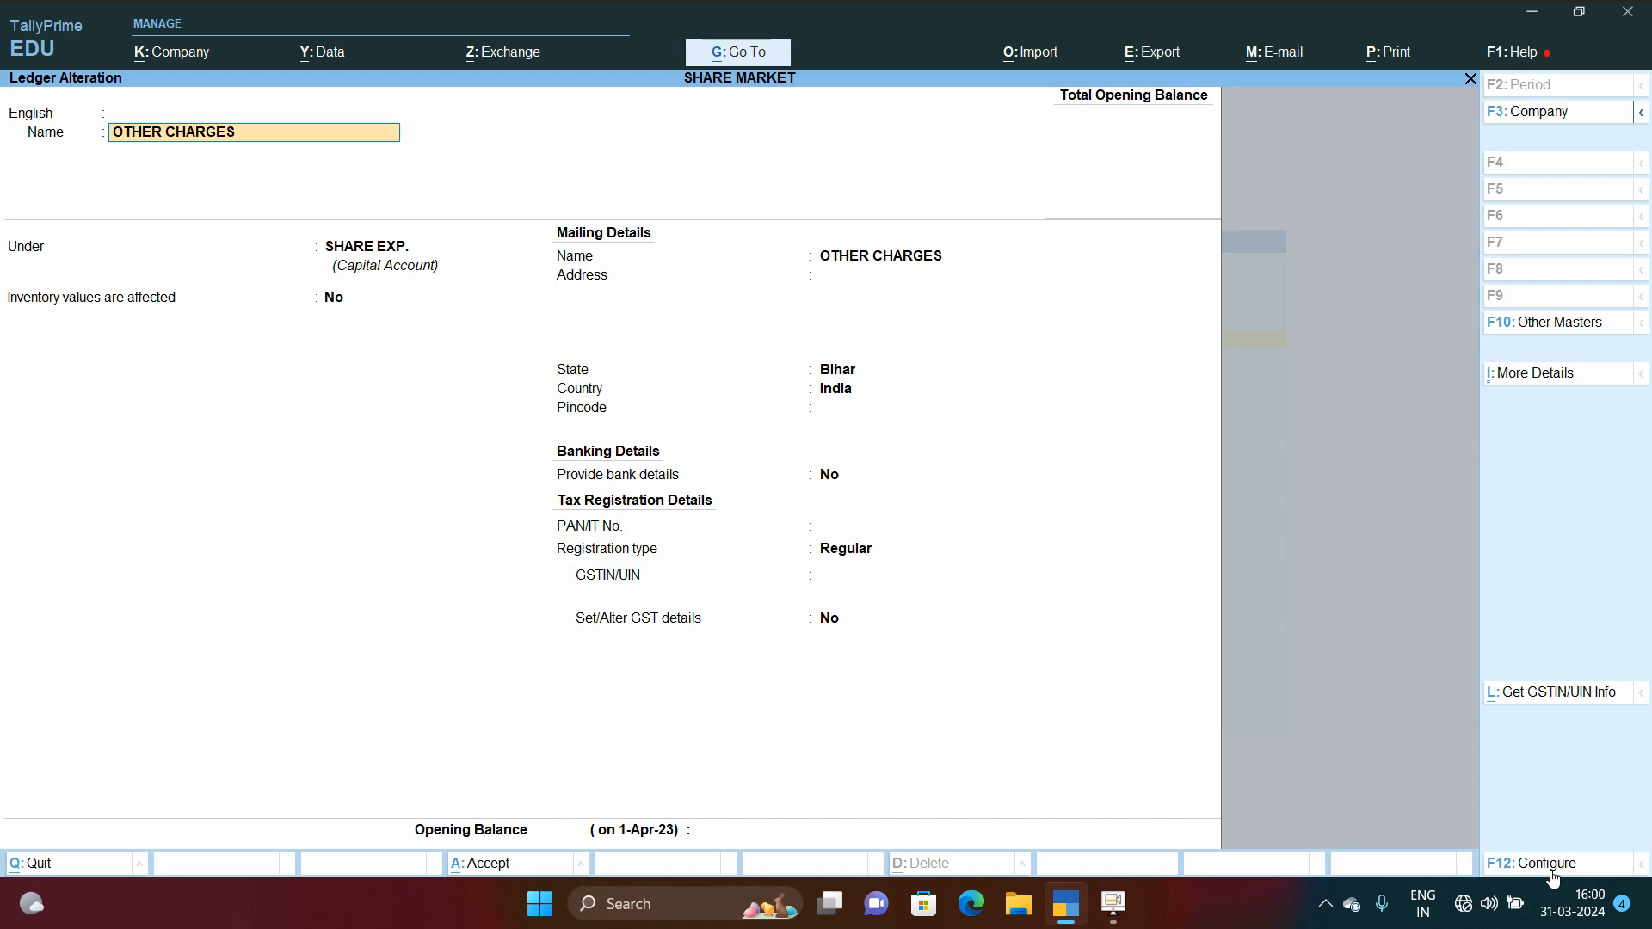
Step: Quit the ledger, return to the masters list and open the list of stock items
key("Escape")
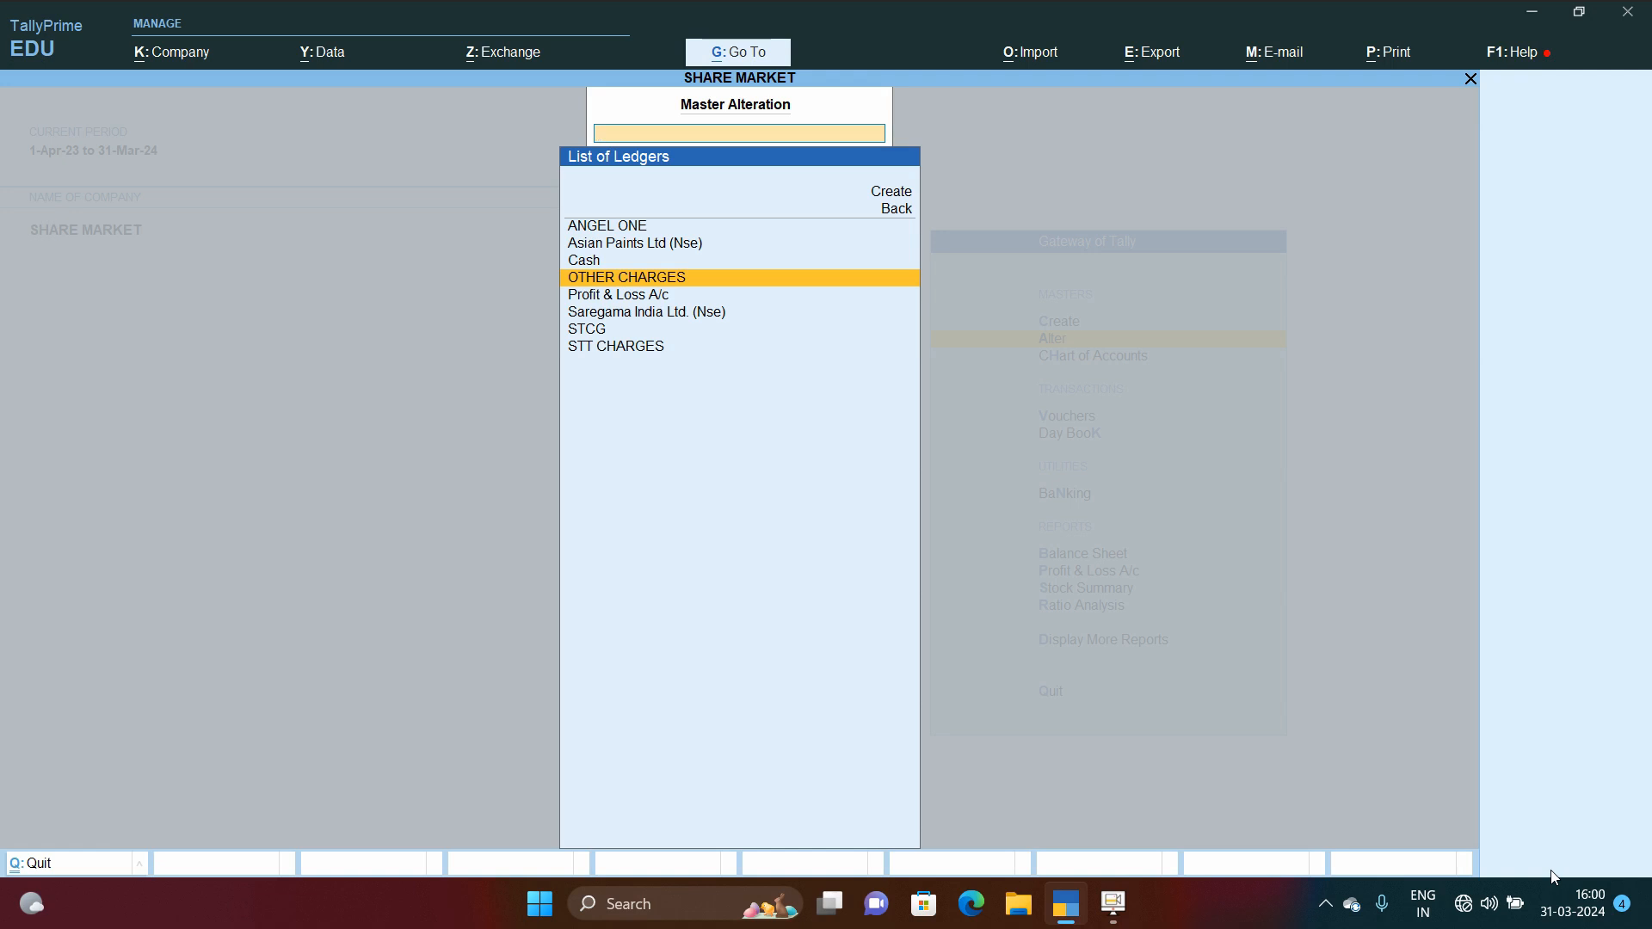
key("BackSpace")
key("Down")
key("Down")
key("Down")
key("Down")
key("Down")
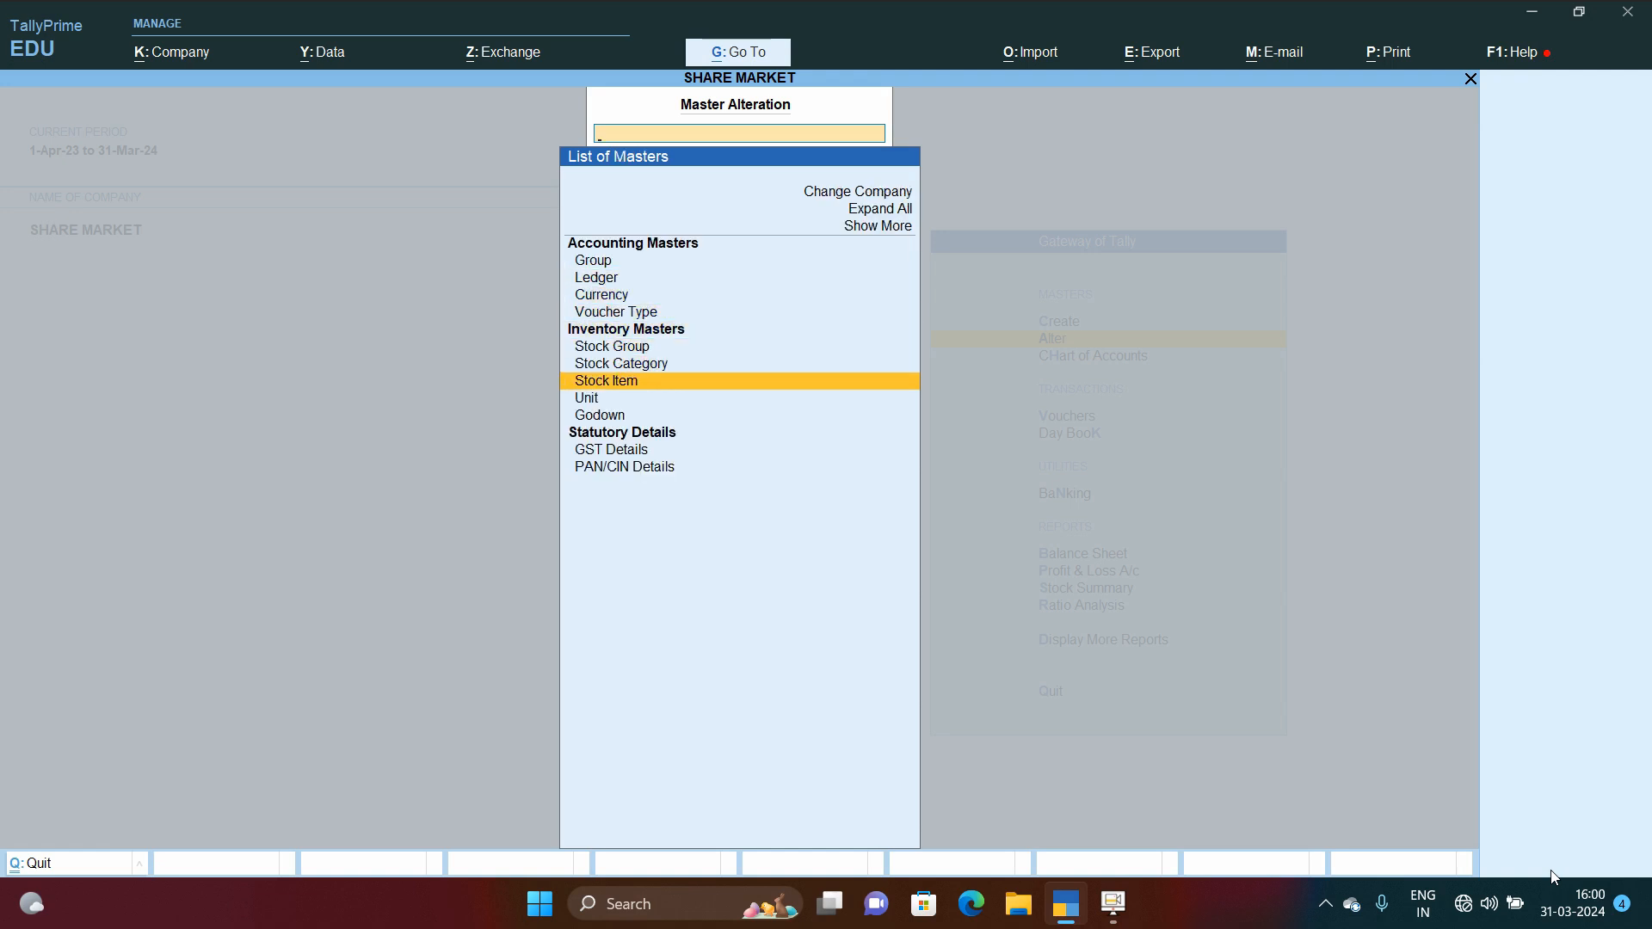
key("Return")
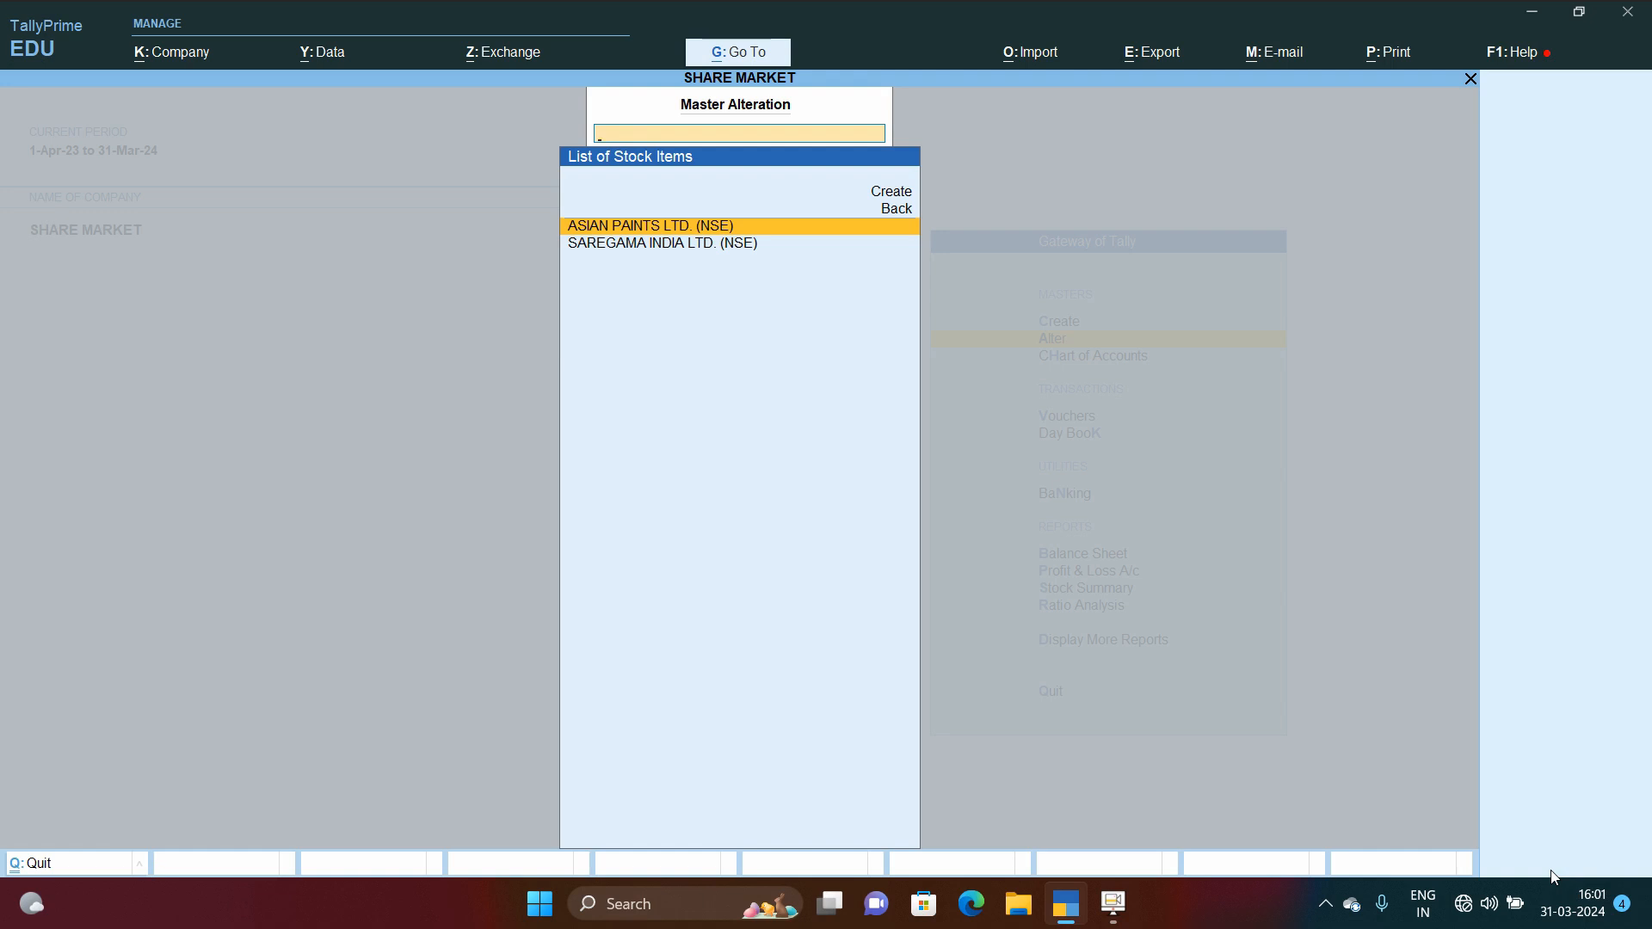
Step: Open the ASIAN PAINTS LTD. (NSE) stock item and step through its fields to the Under group
key("Return")
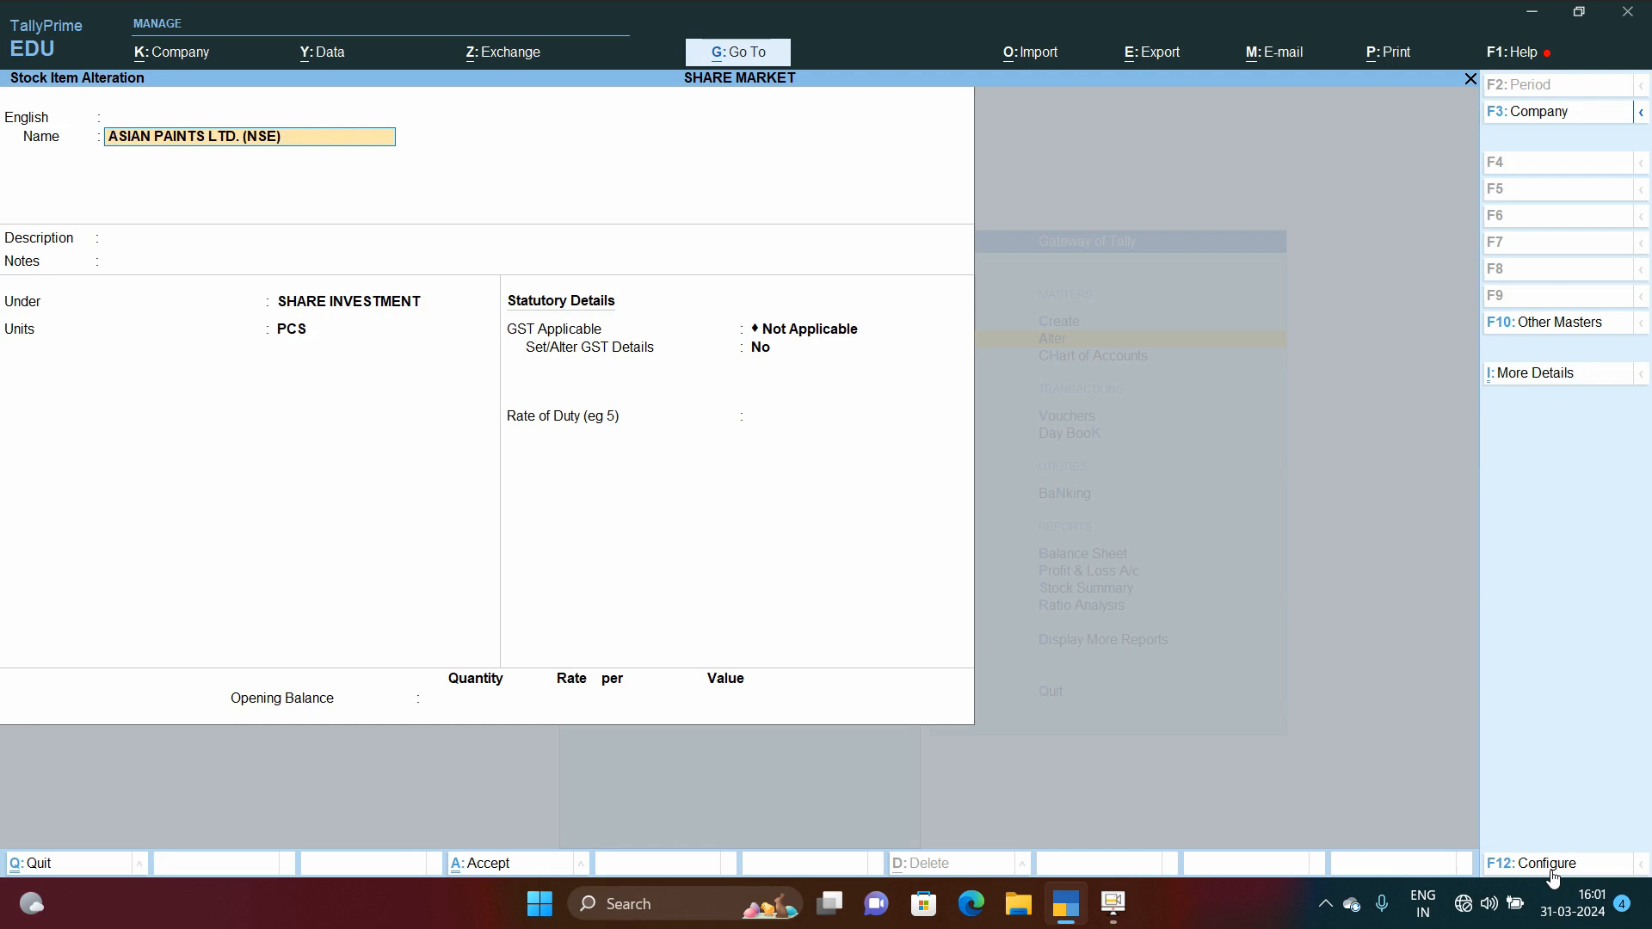
key("BackSpace")
key("Return")
key("Return")
key("Return")
key("Return")
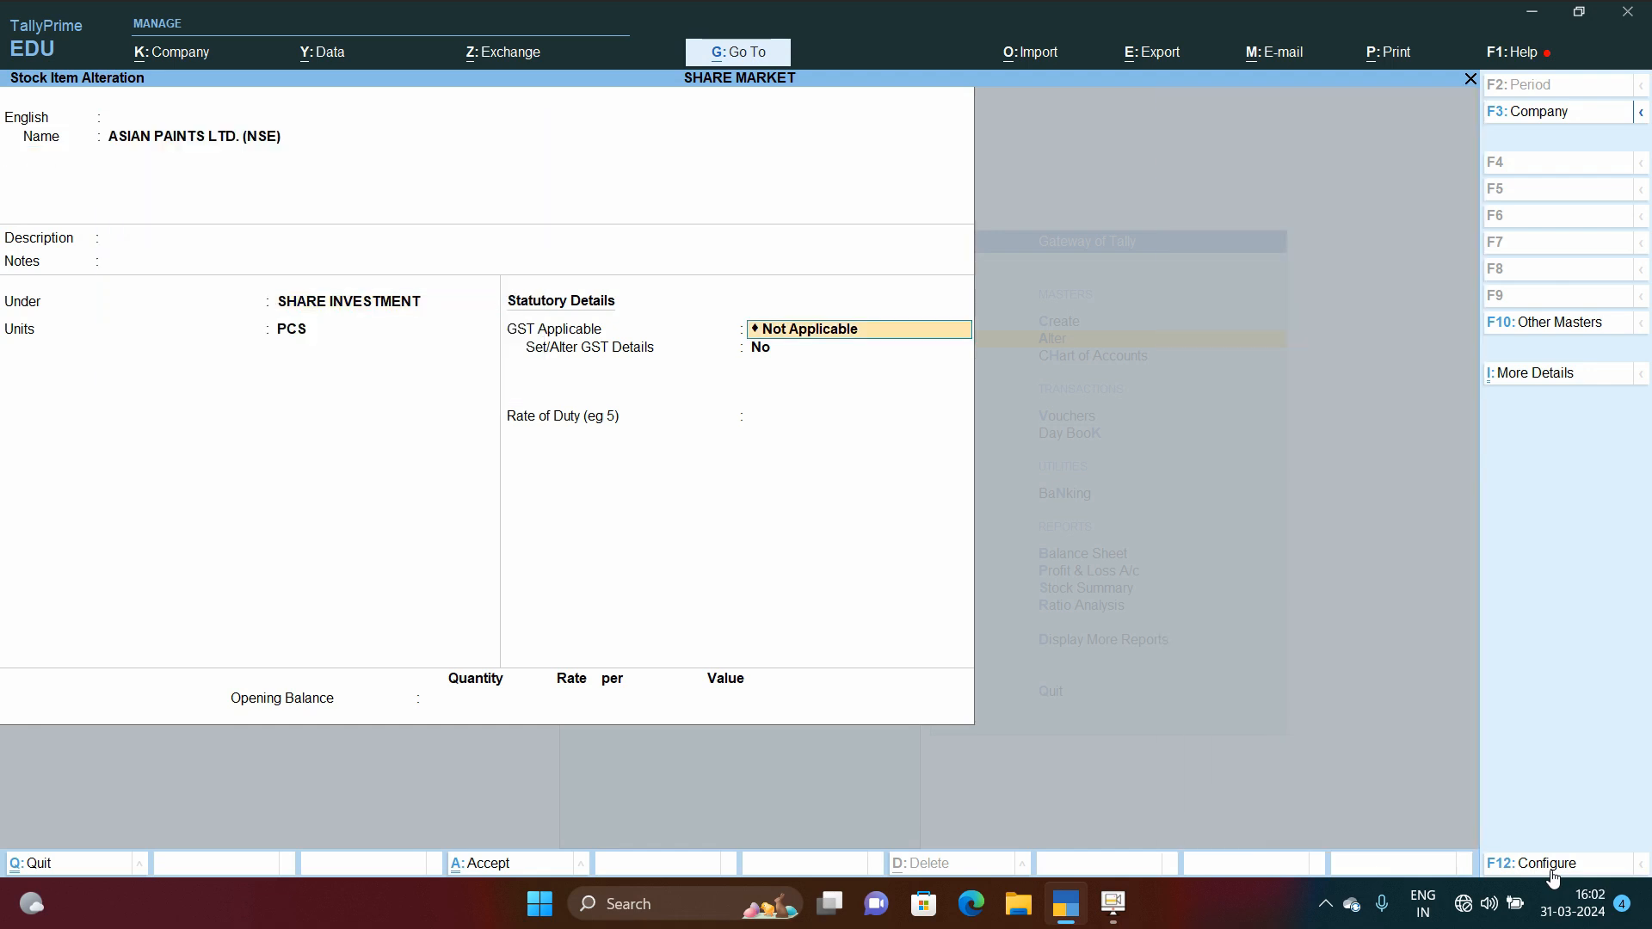
key("BackSpace")
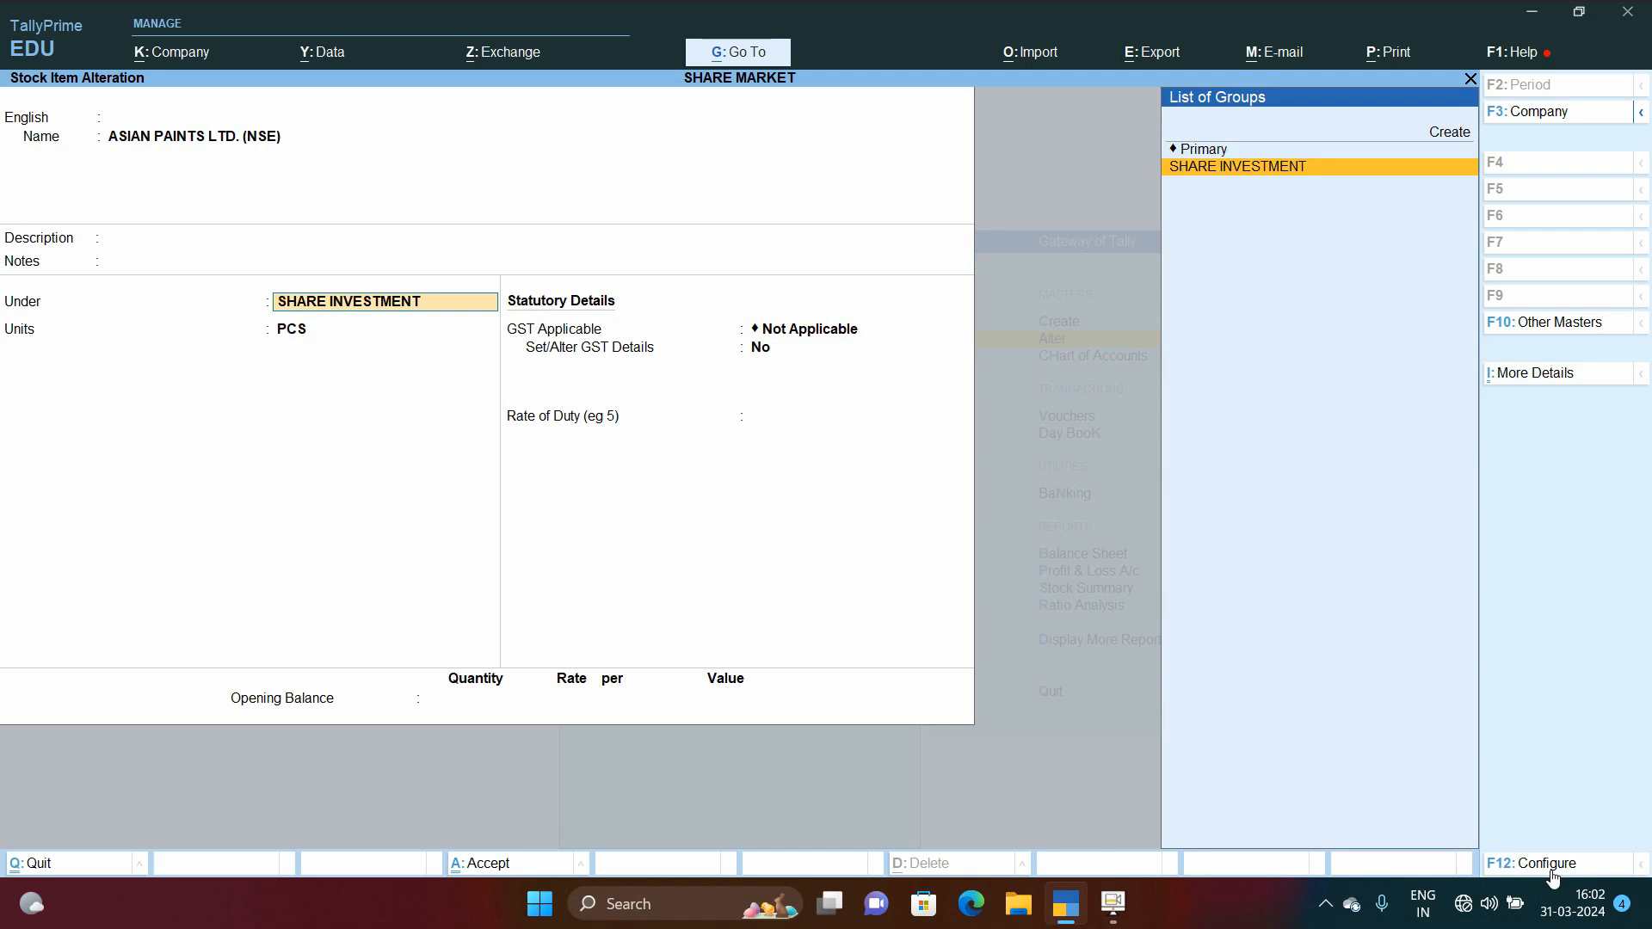
Step: Open the SHARE INVESTMENT stock group from the stock item to review it, then quit back
key("ctrl+Return")
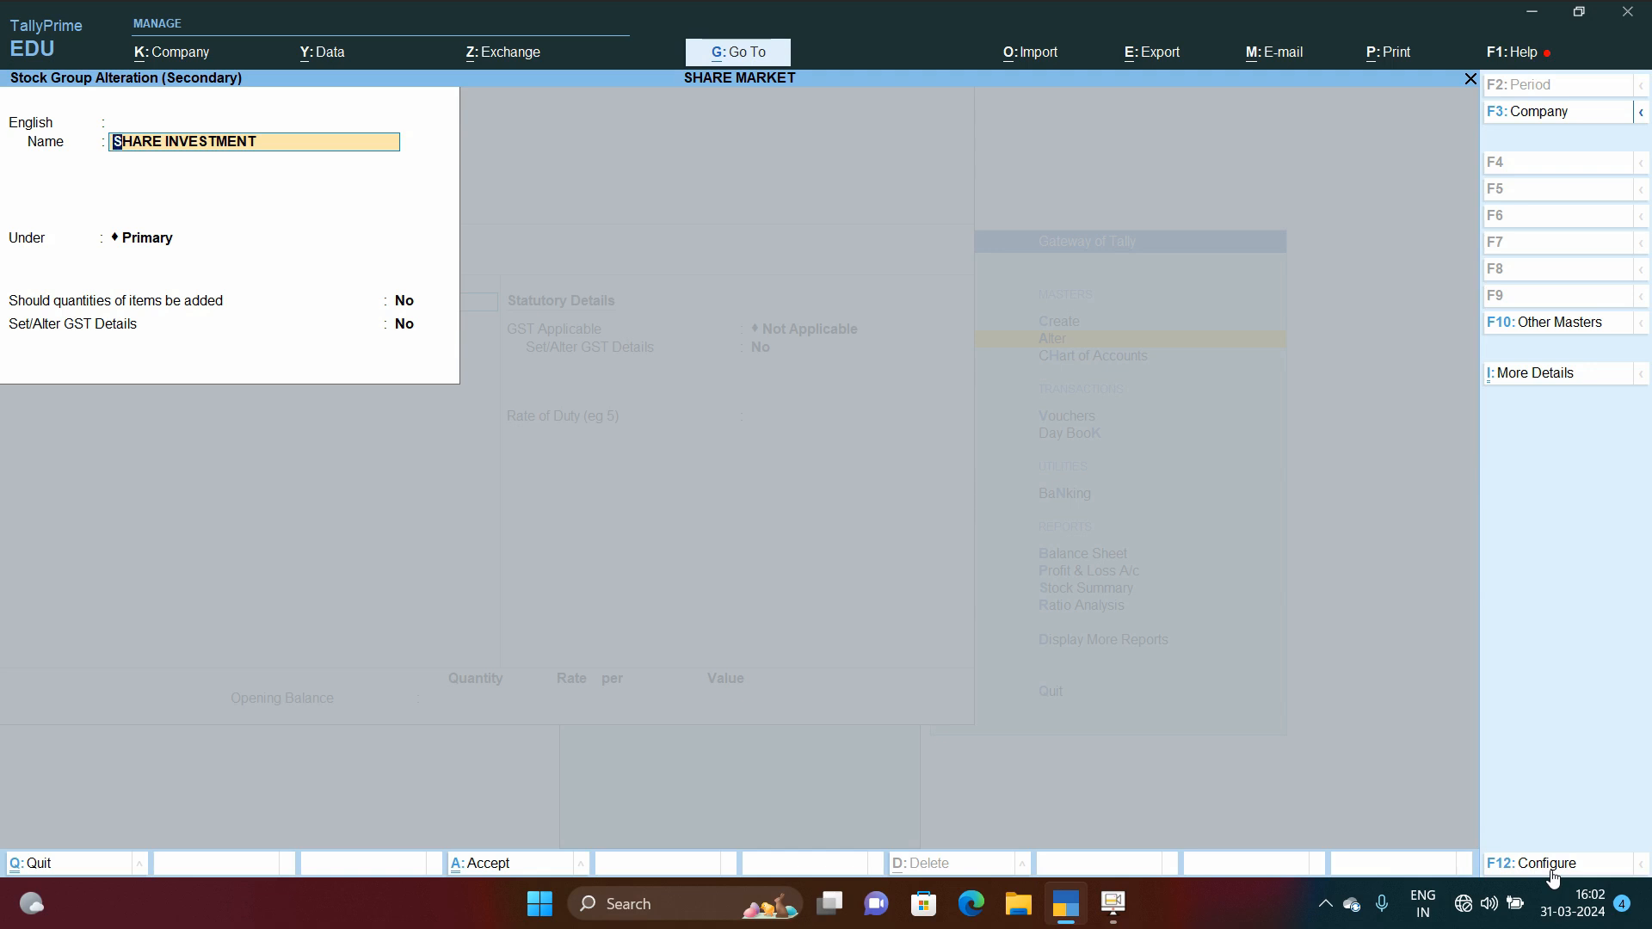
key("Escape")
key("Escape")
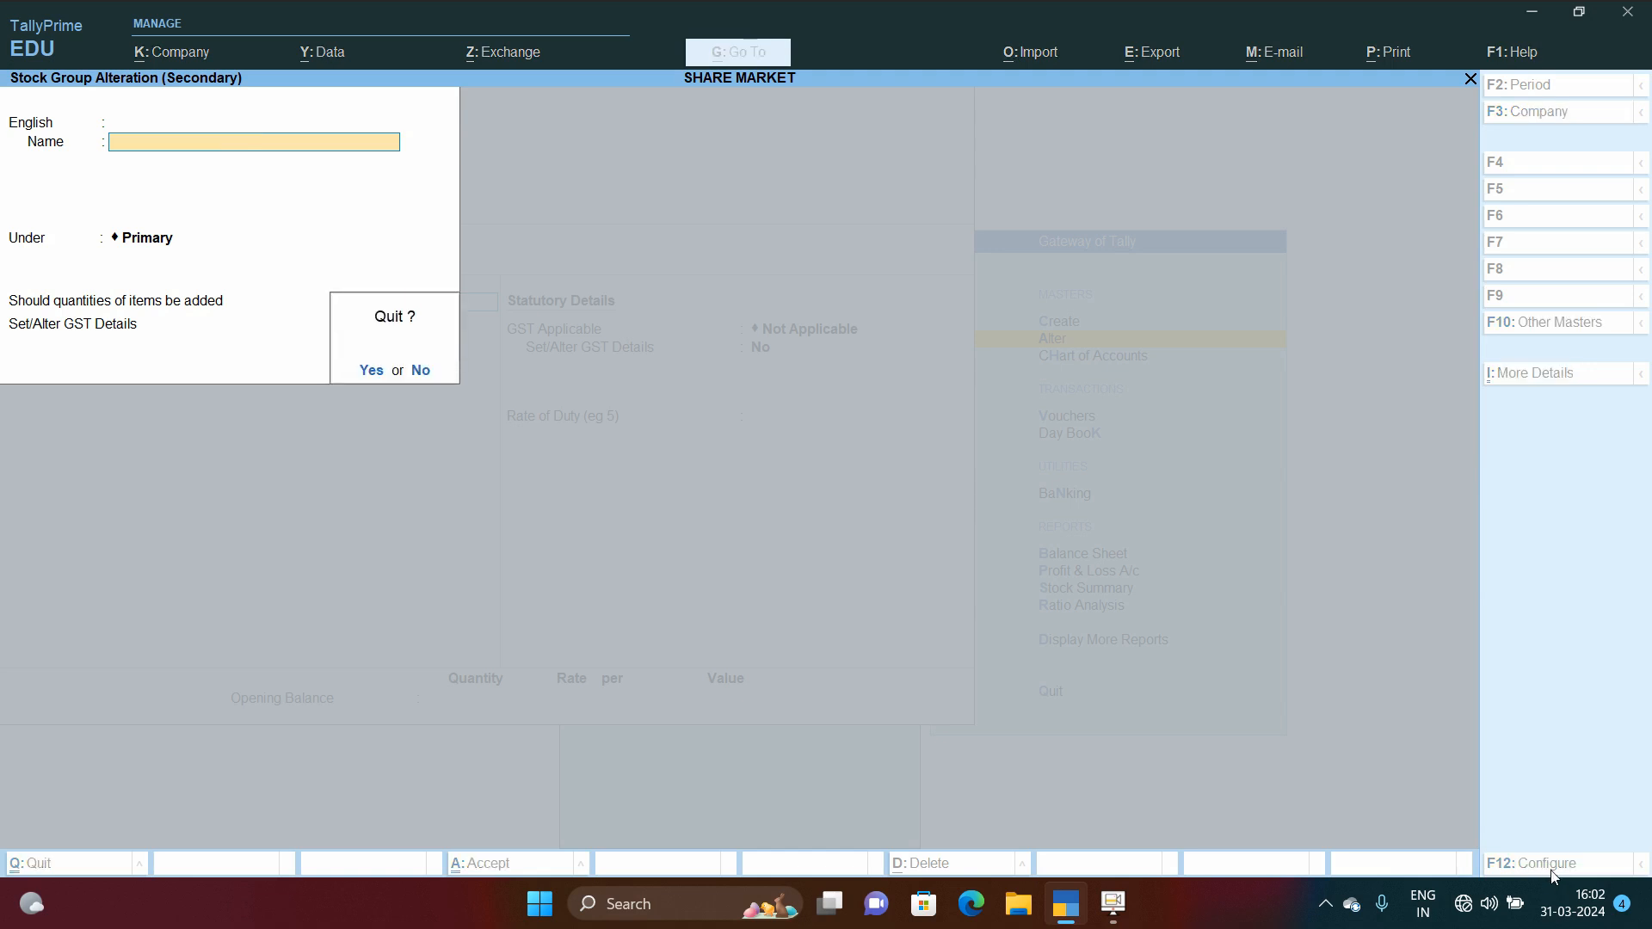
key("Return")
key("Return")
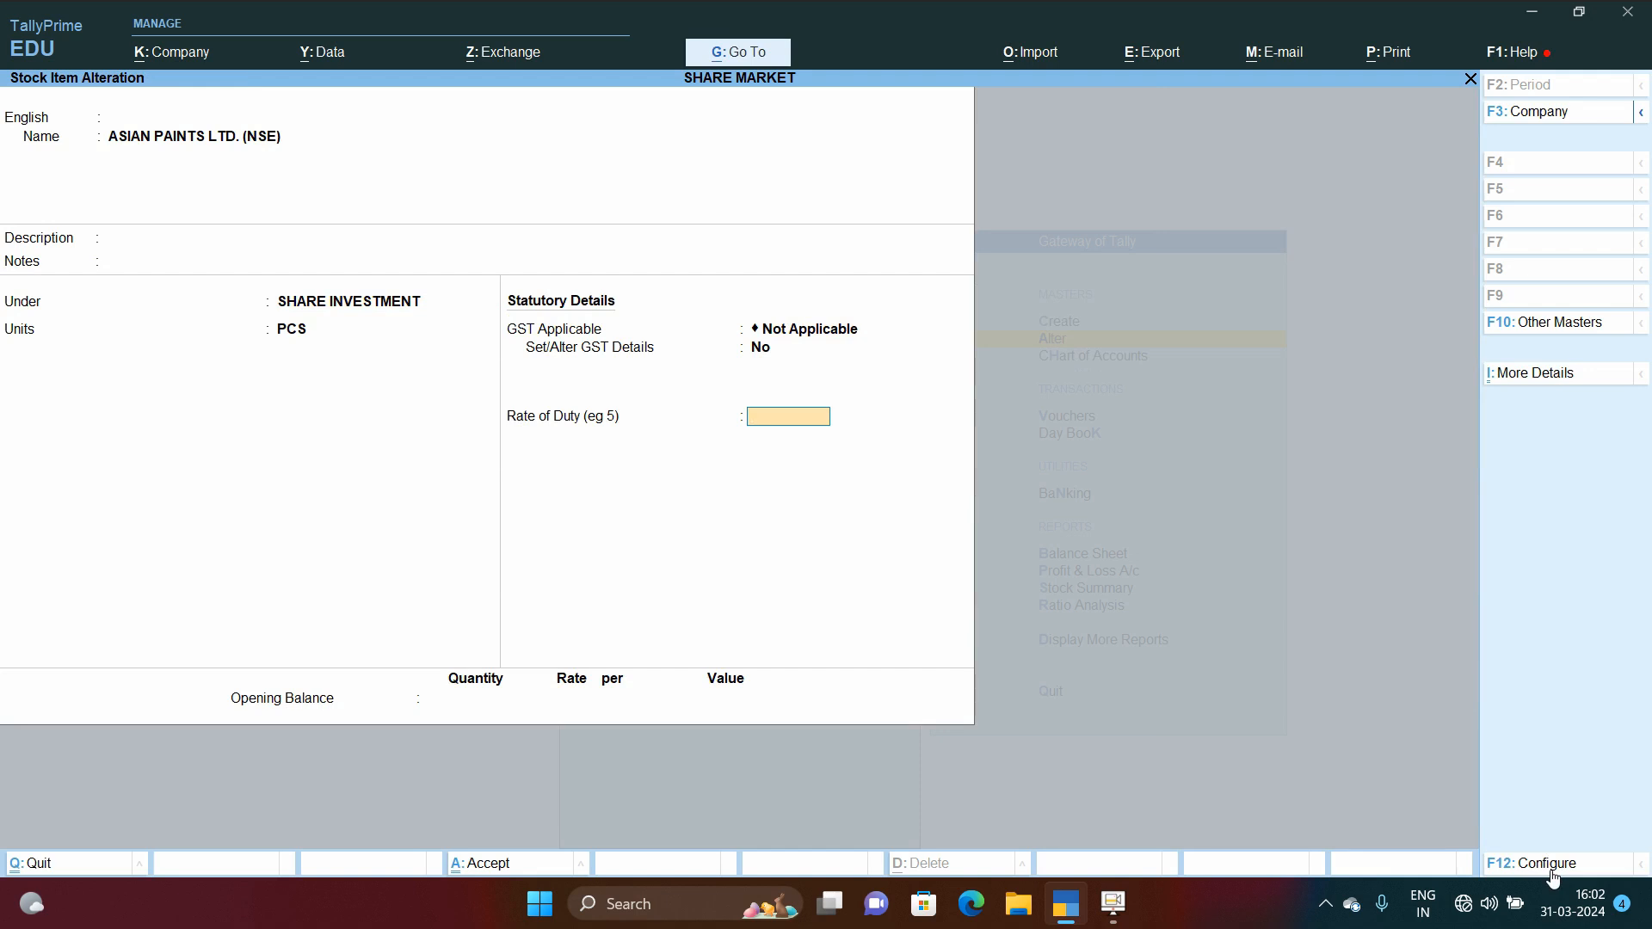
Step: Accept the ASIAN PAINTS LTD. (NSE) stock item and open the SAREGAMA INDIA LTD. (NSE) stock item
key("Return")
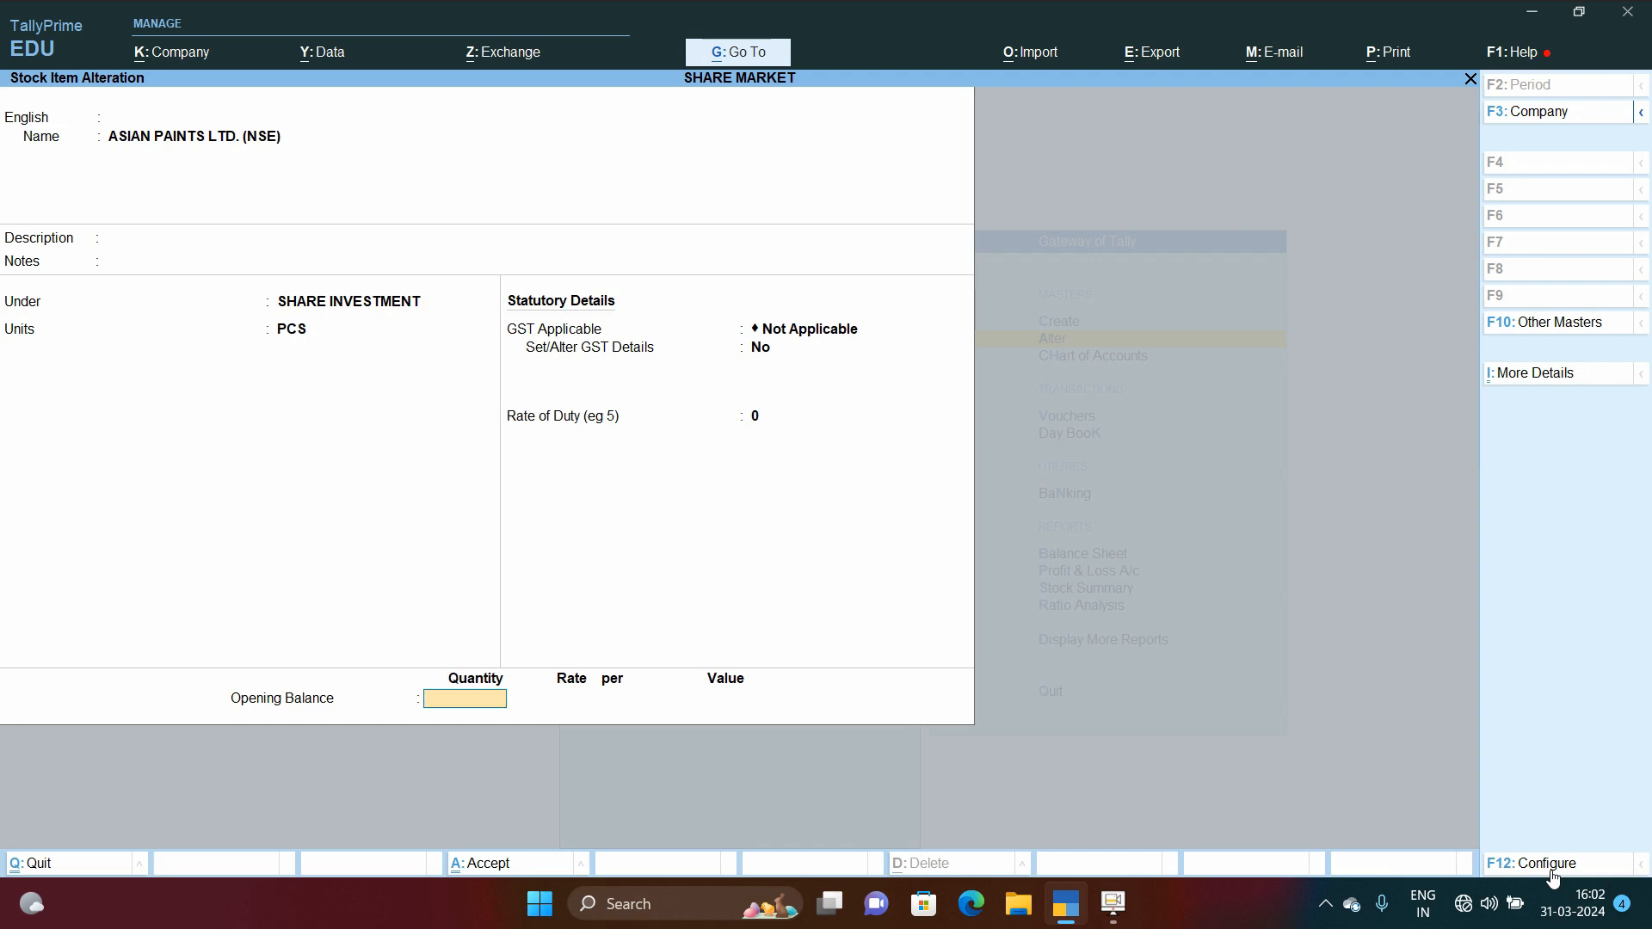
key("Return")
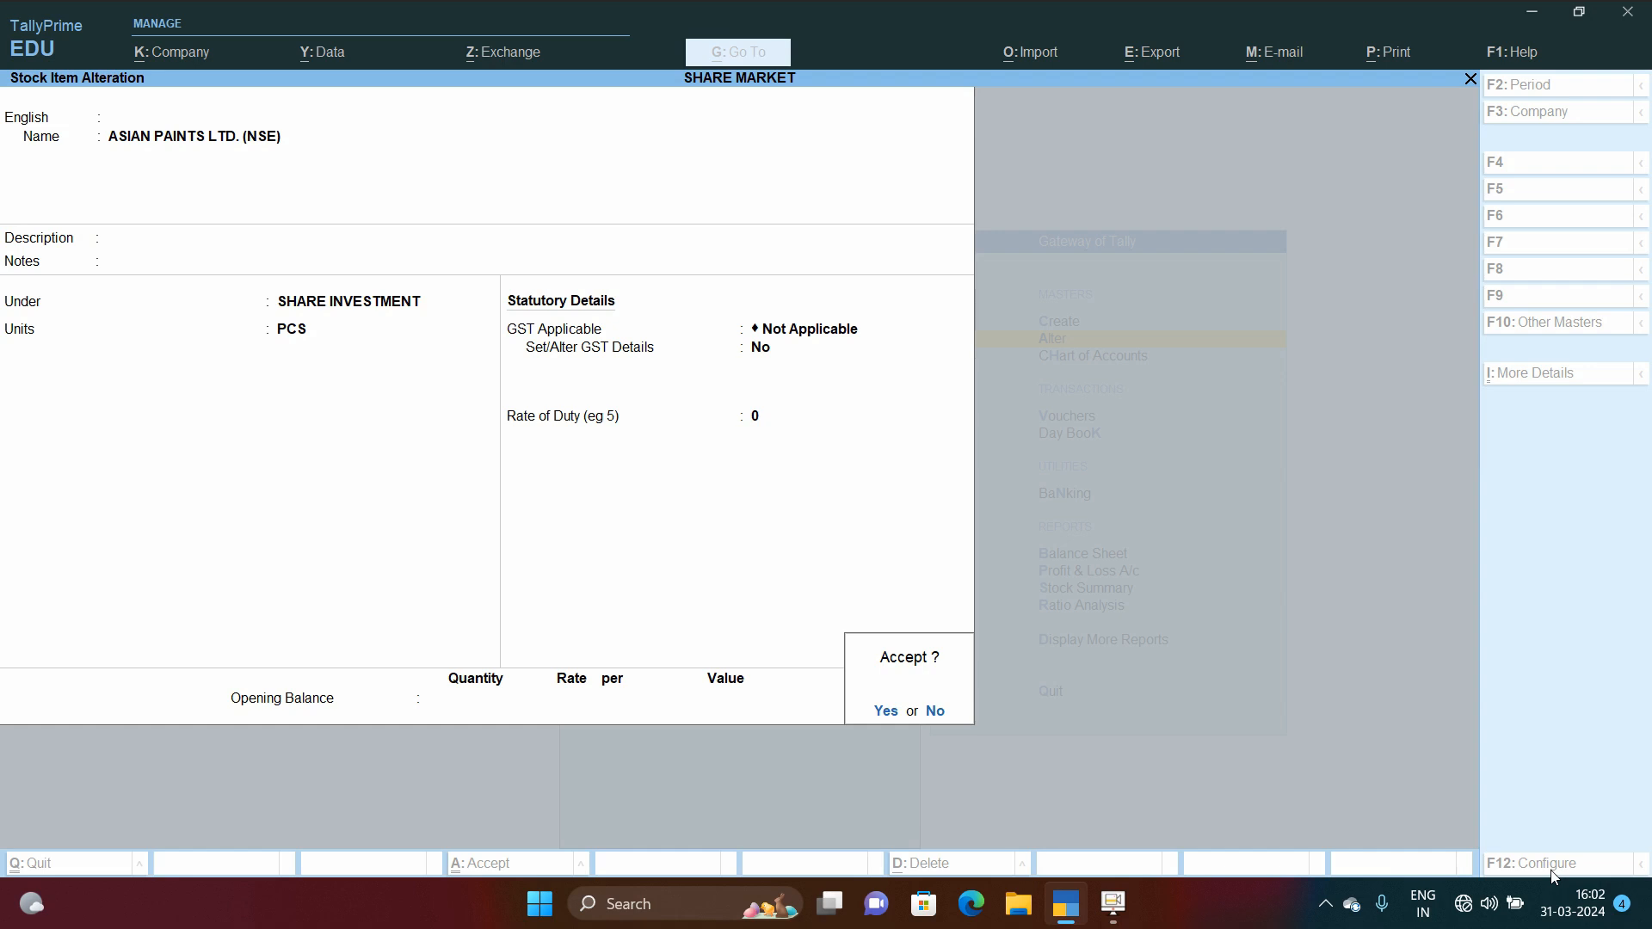
key("Return")
key("Down")
key("Return")
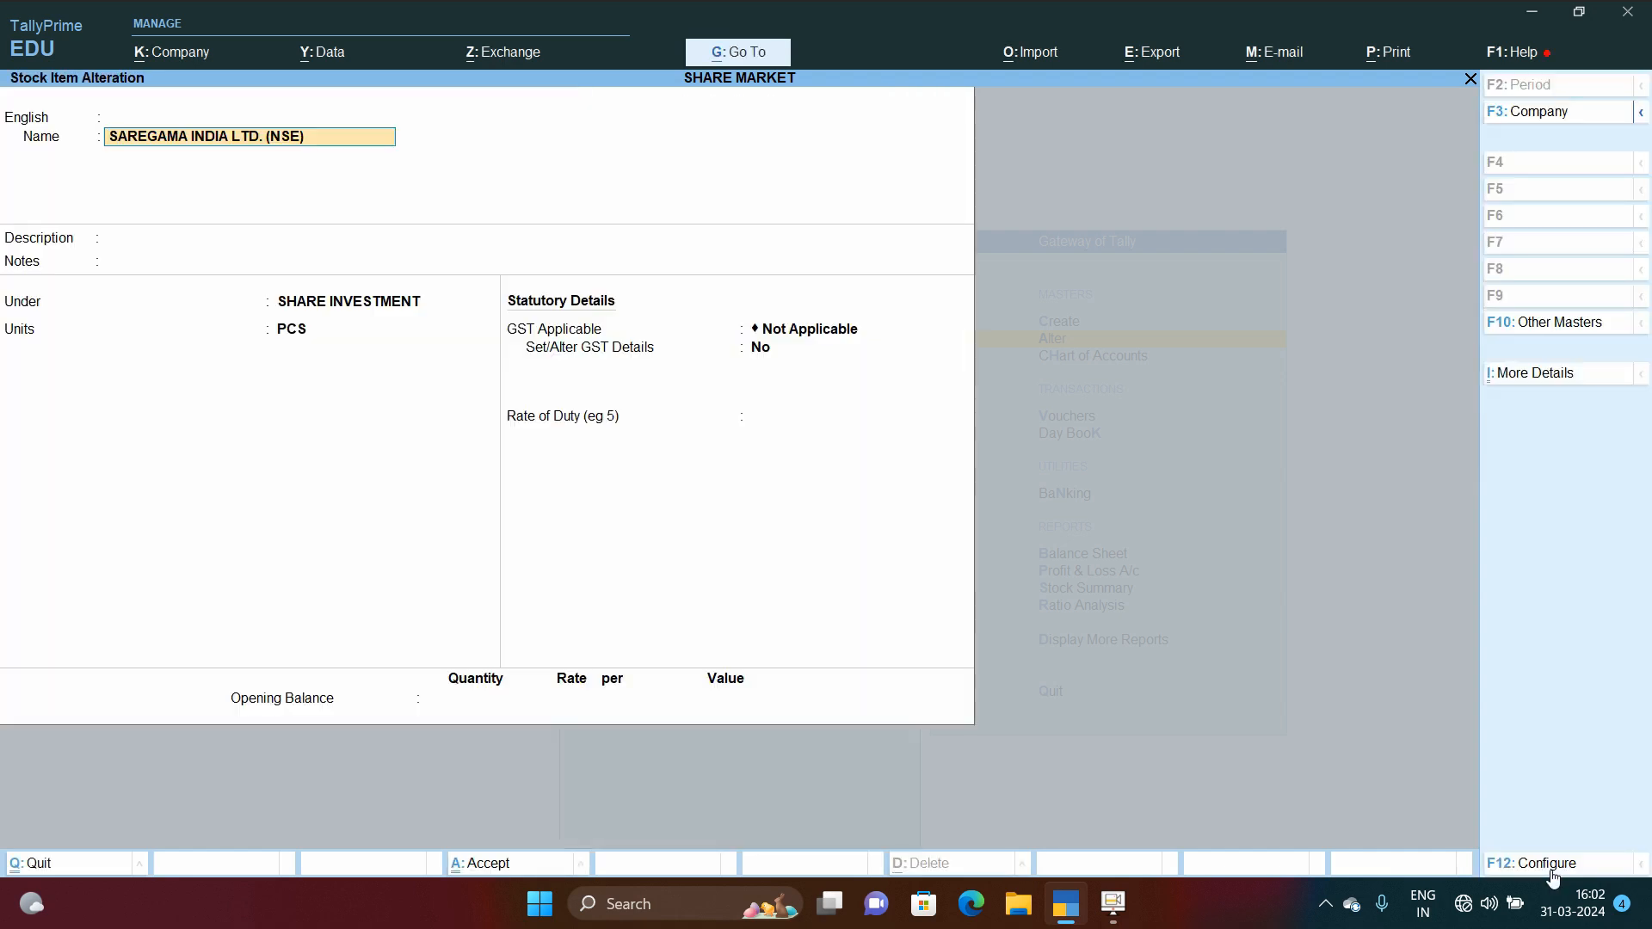
Step: Quit the stock item and masters list to return to the Gateway of Tally
key("Escape")
key("Escape")
key("Return")
key("Escape")
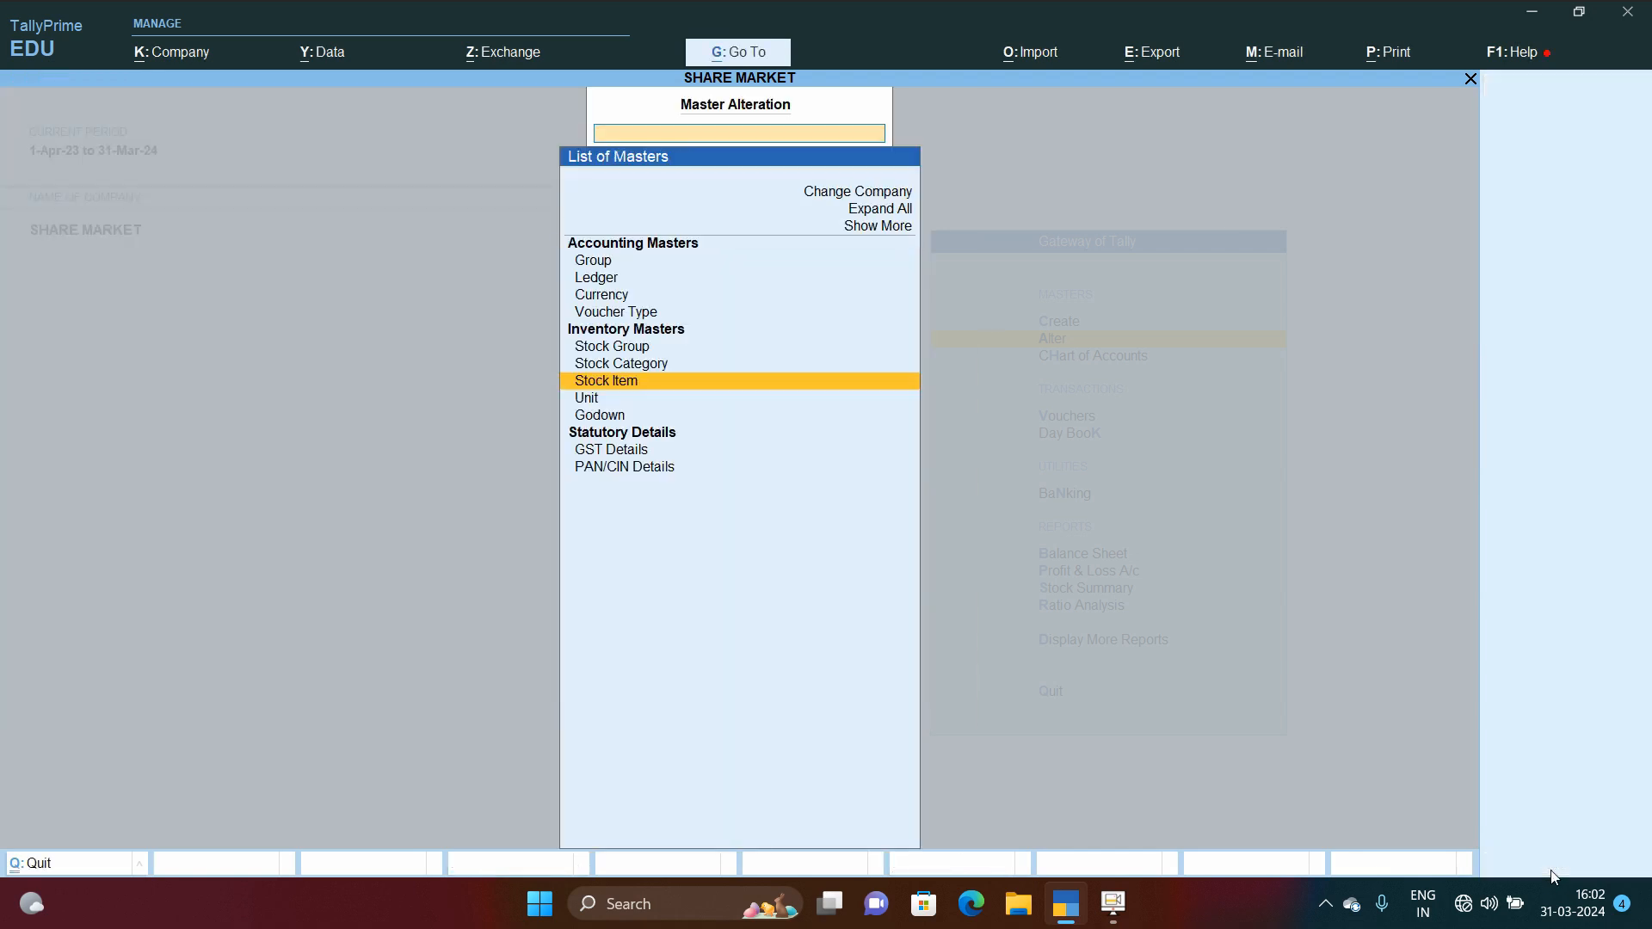
key("Escape")
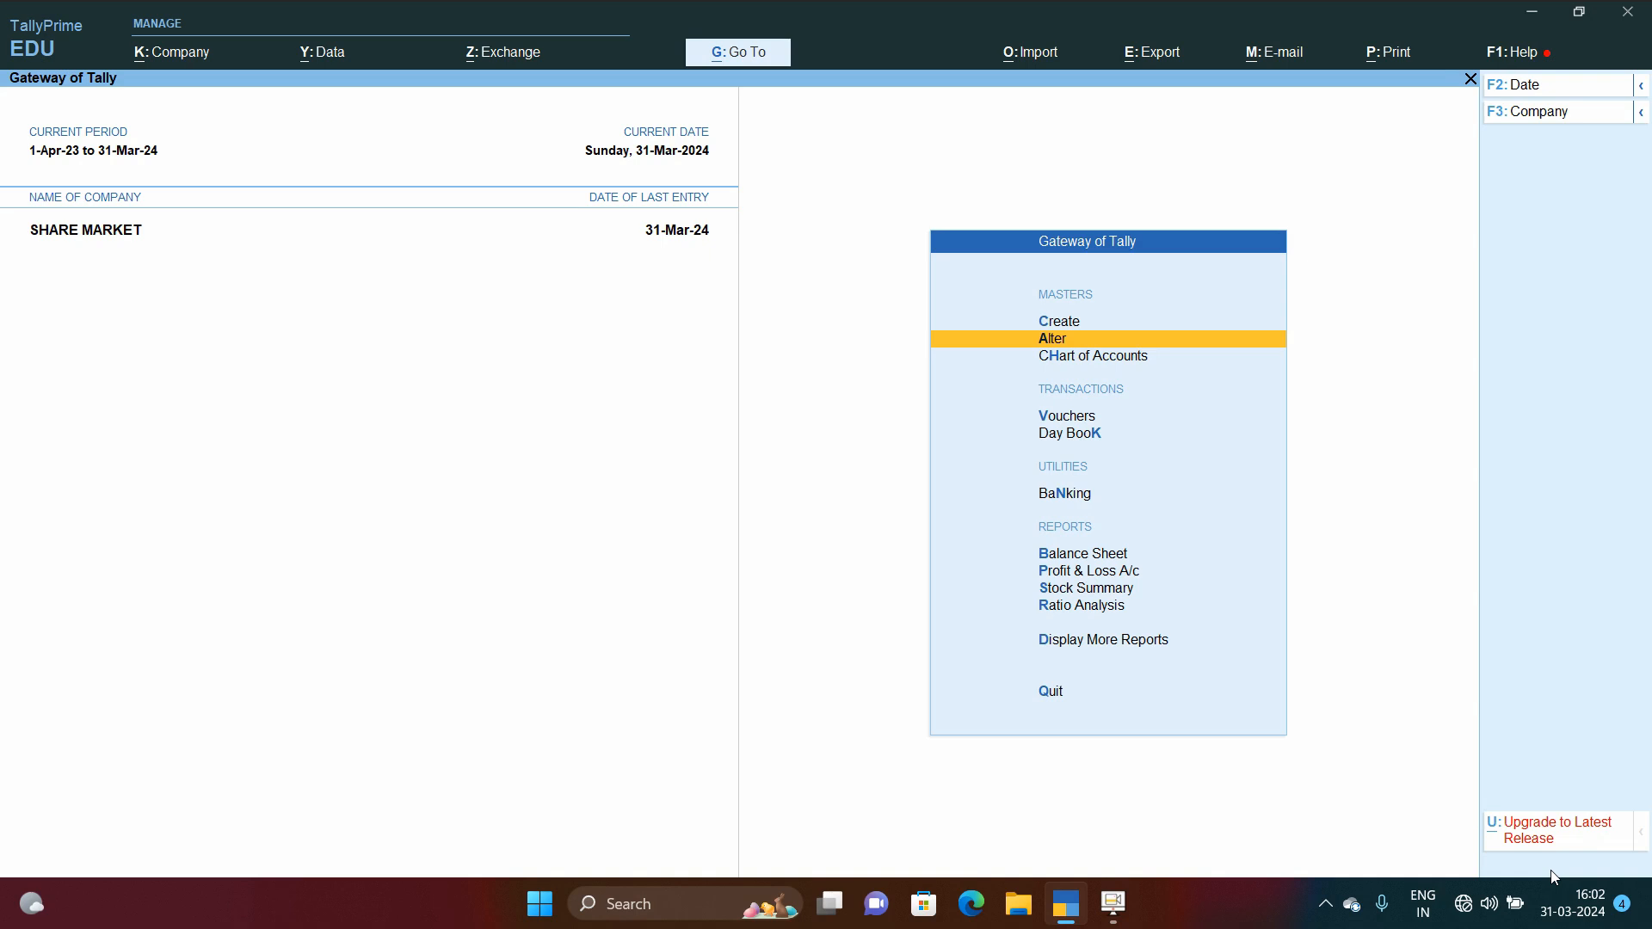
Step: Open voucher entry and switch the voucher type to SHARE MARKET
key("Down")
key("Down")
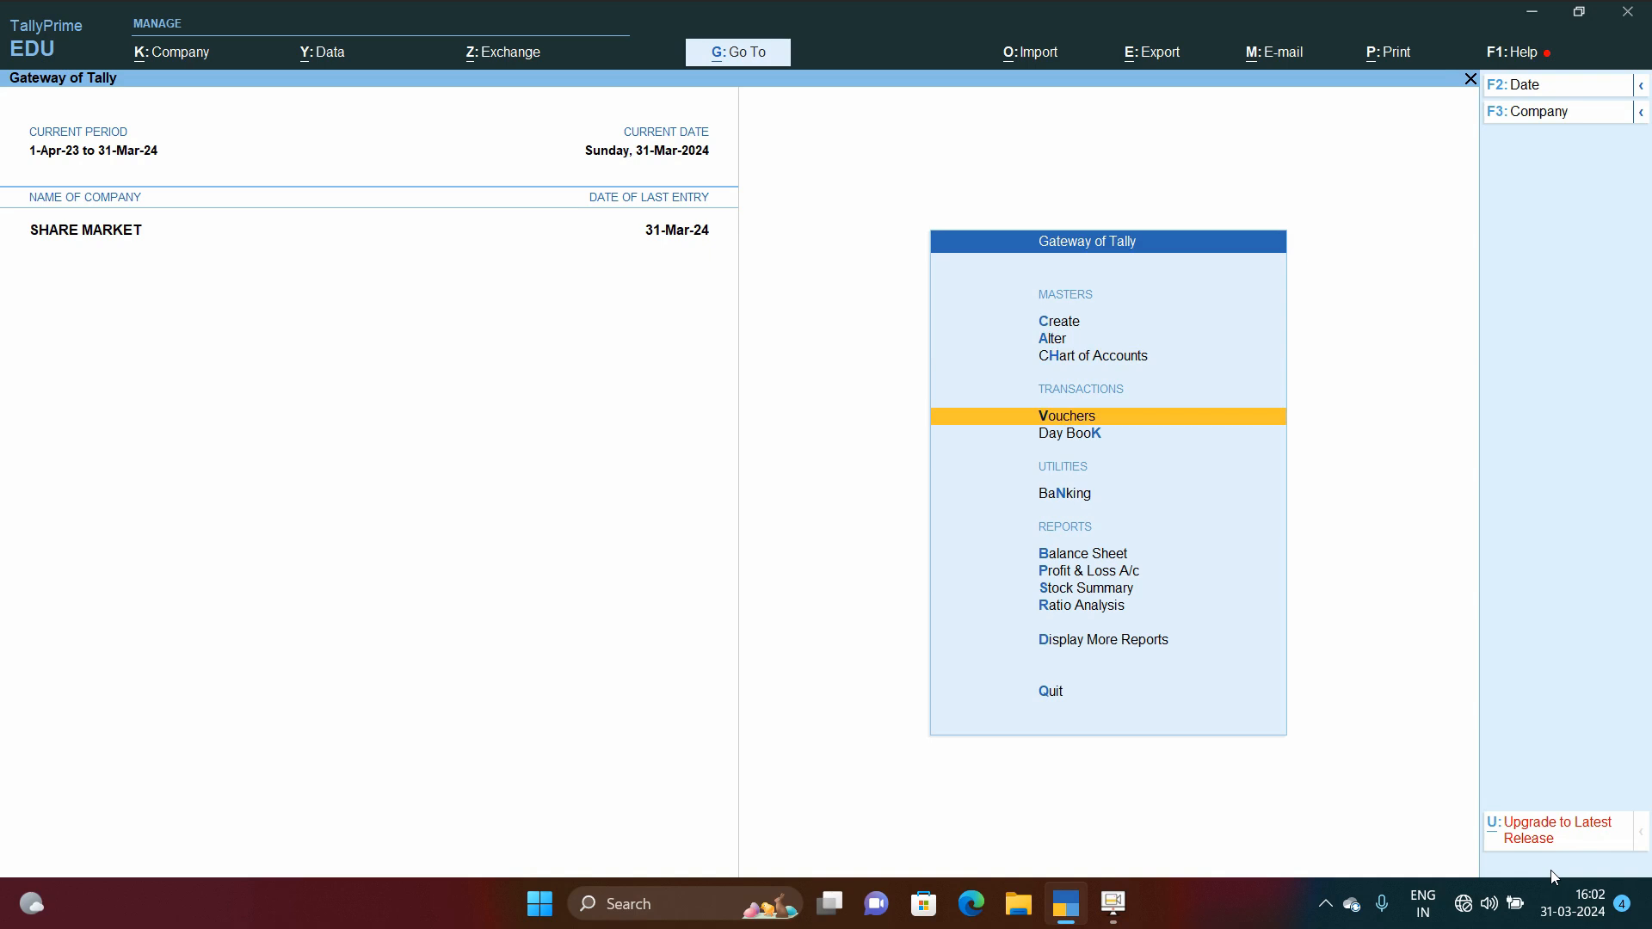
key("Return")
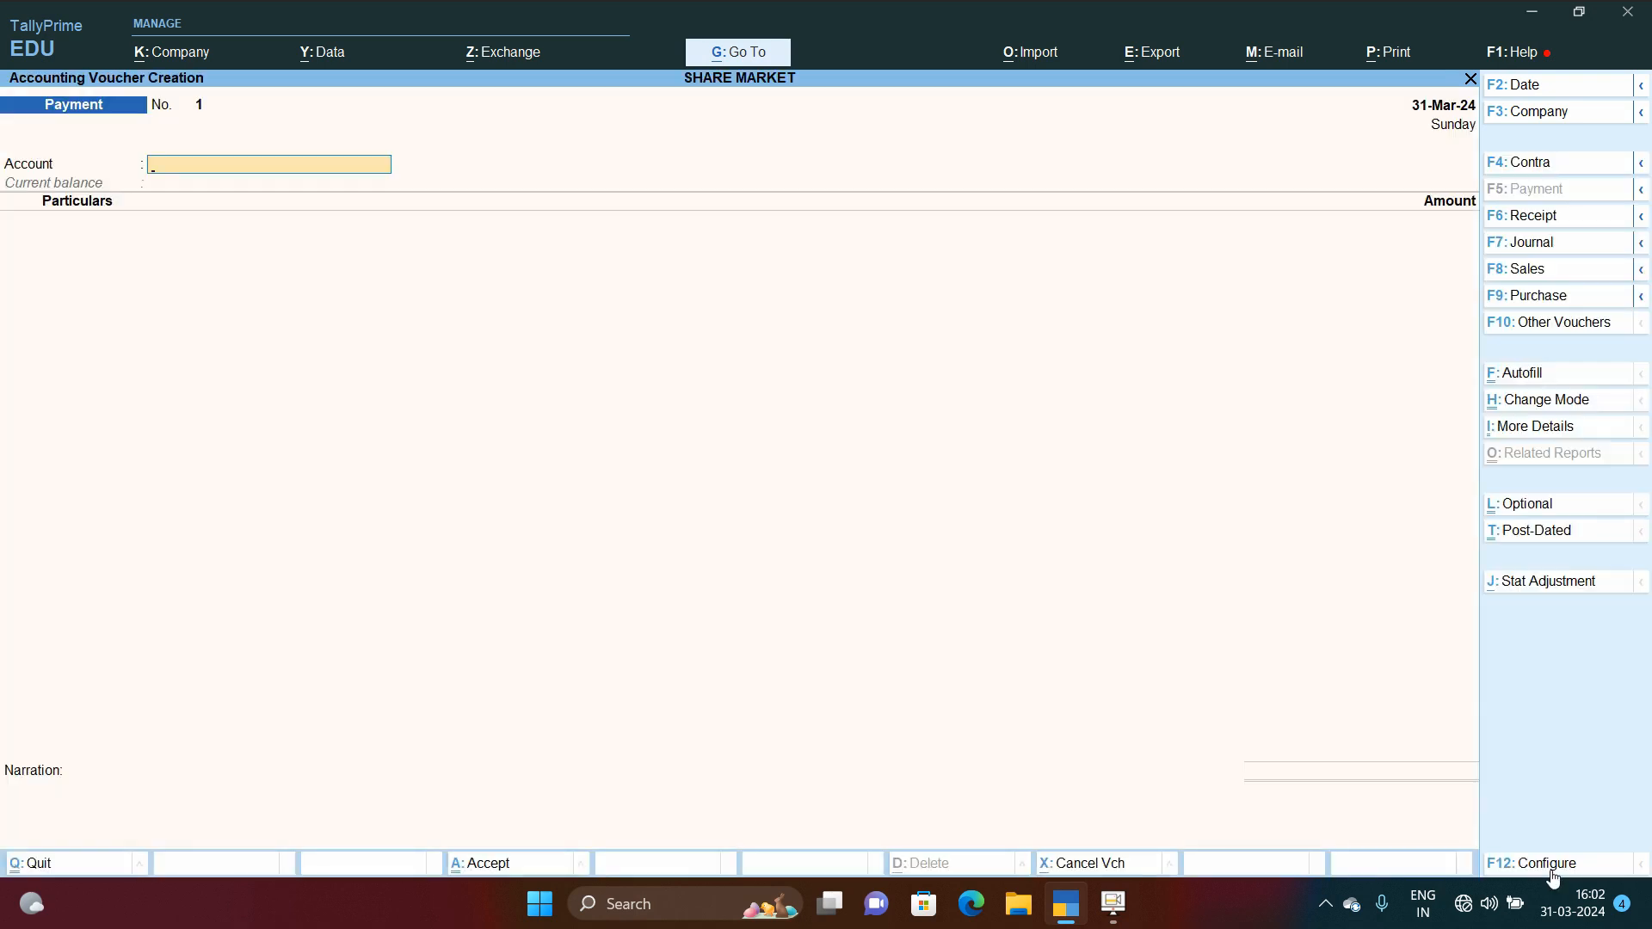
left_click(1534, 244)
key("Down")
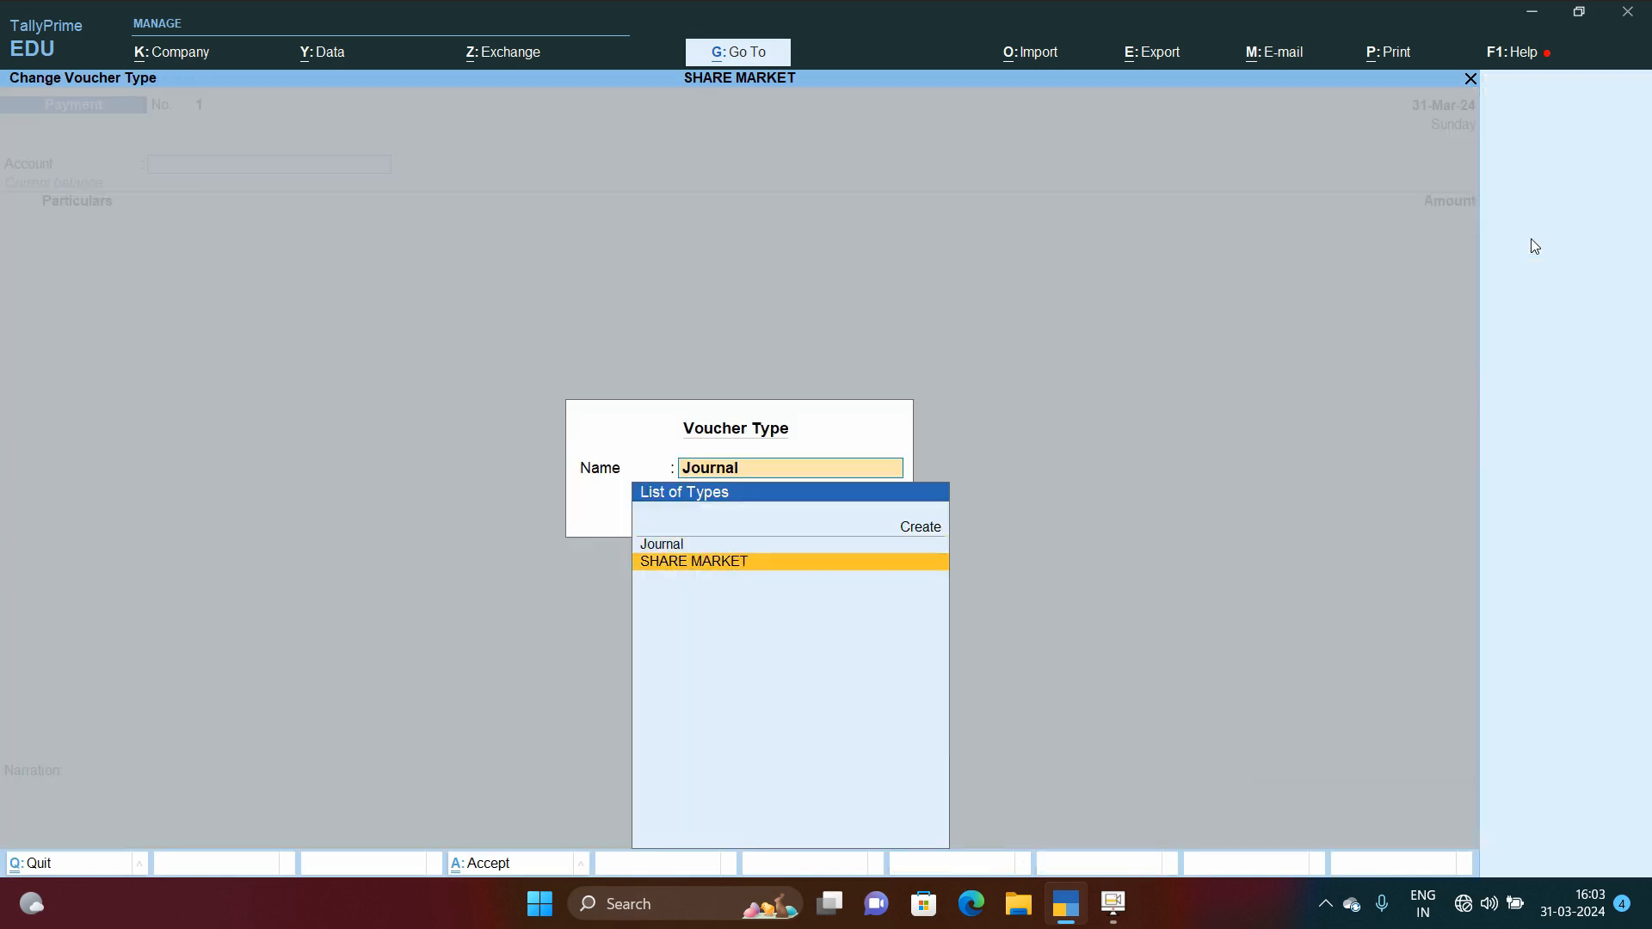
key("Return")
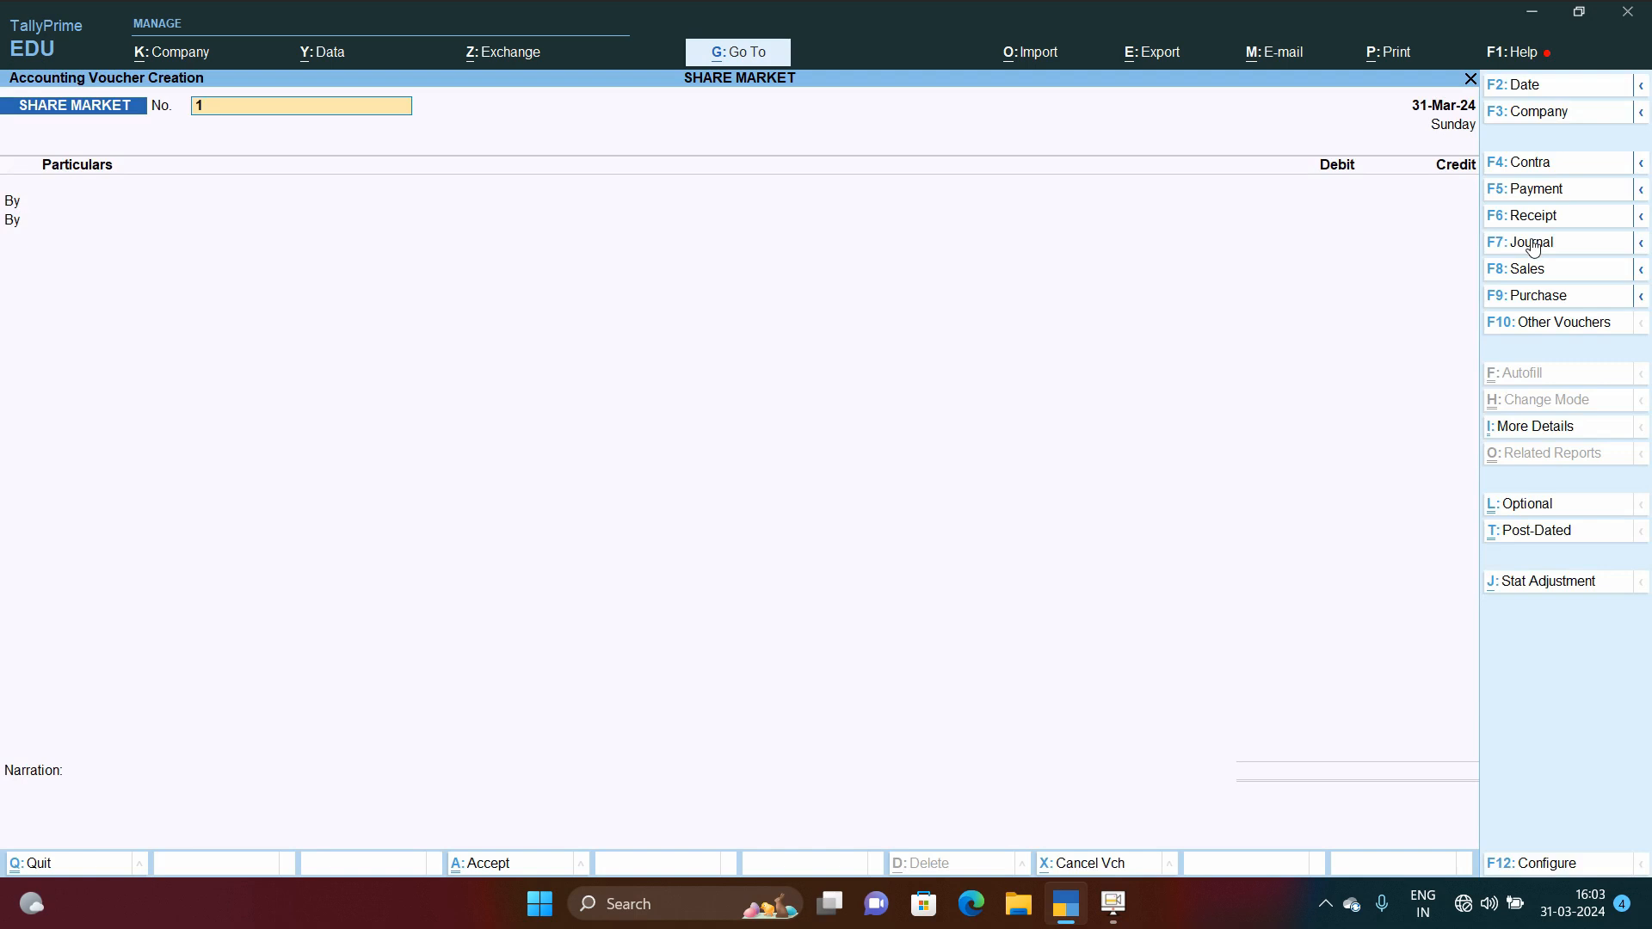
left_click(1547, 87)
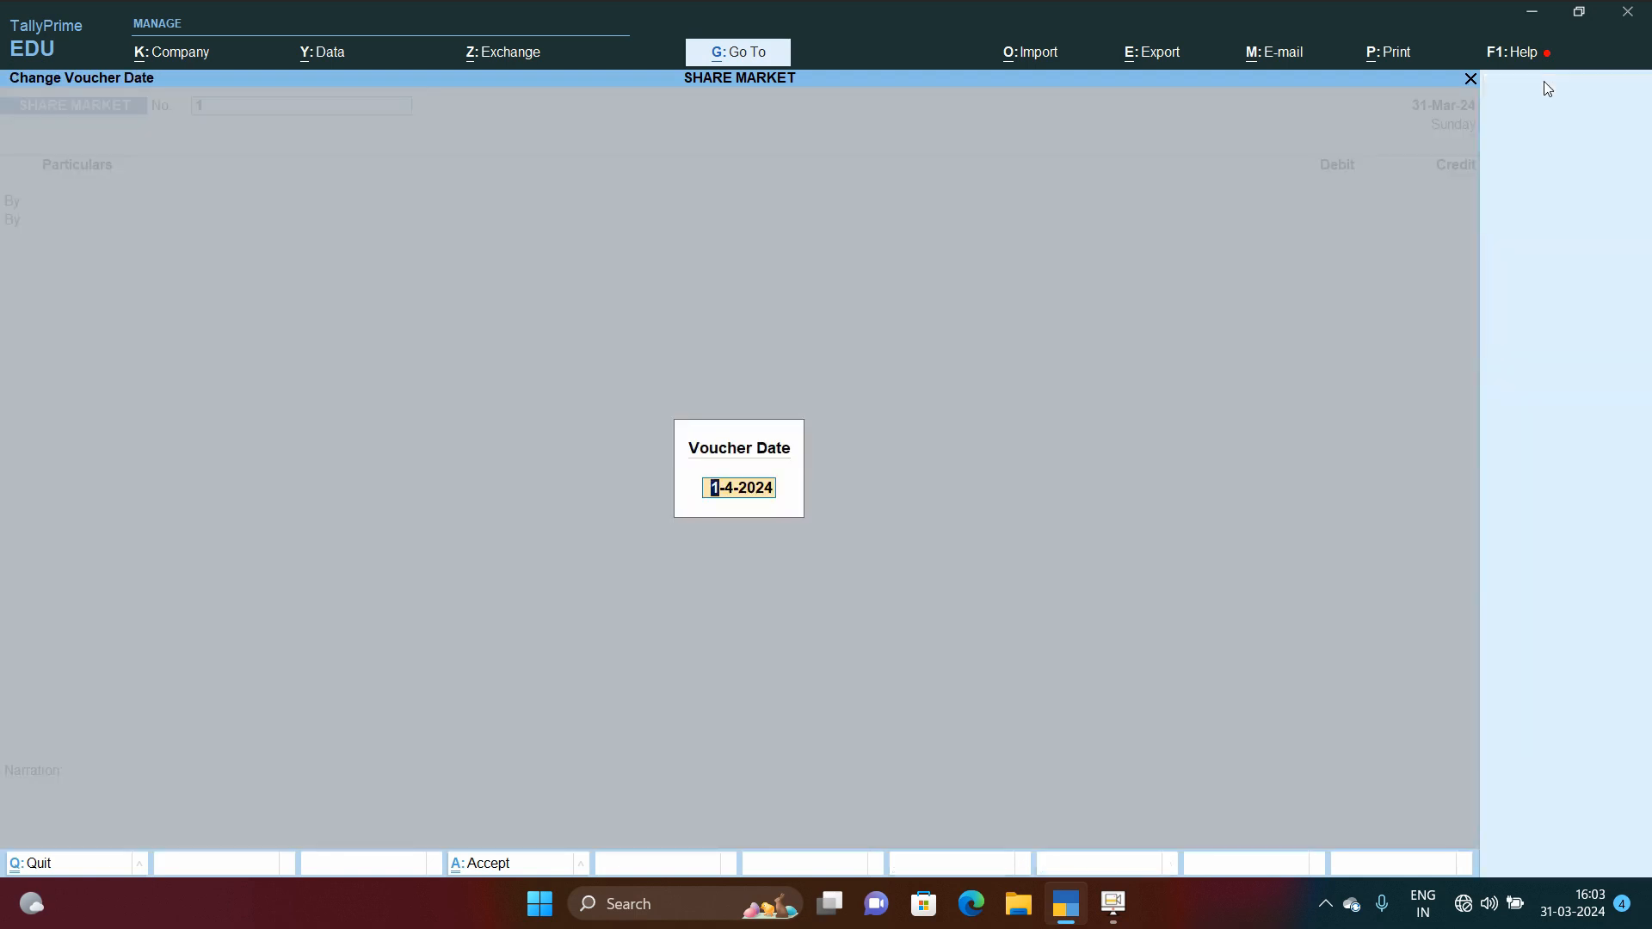
key("Escape")
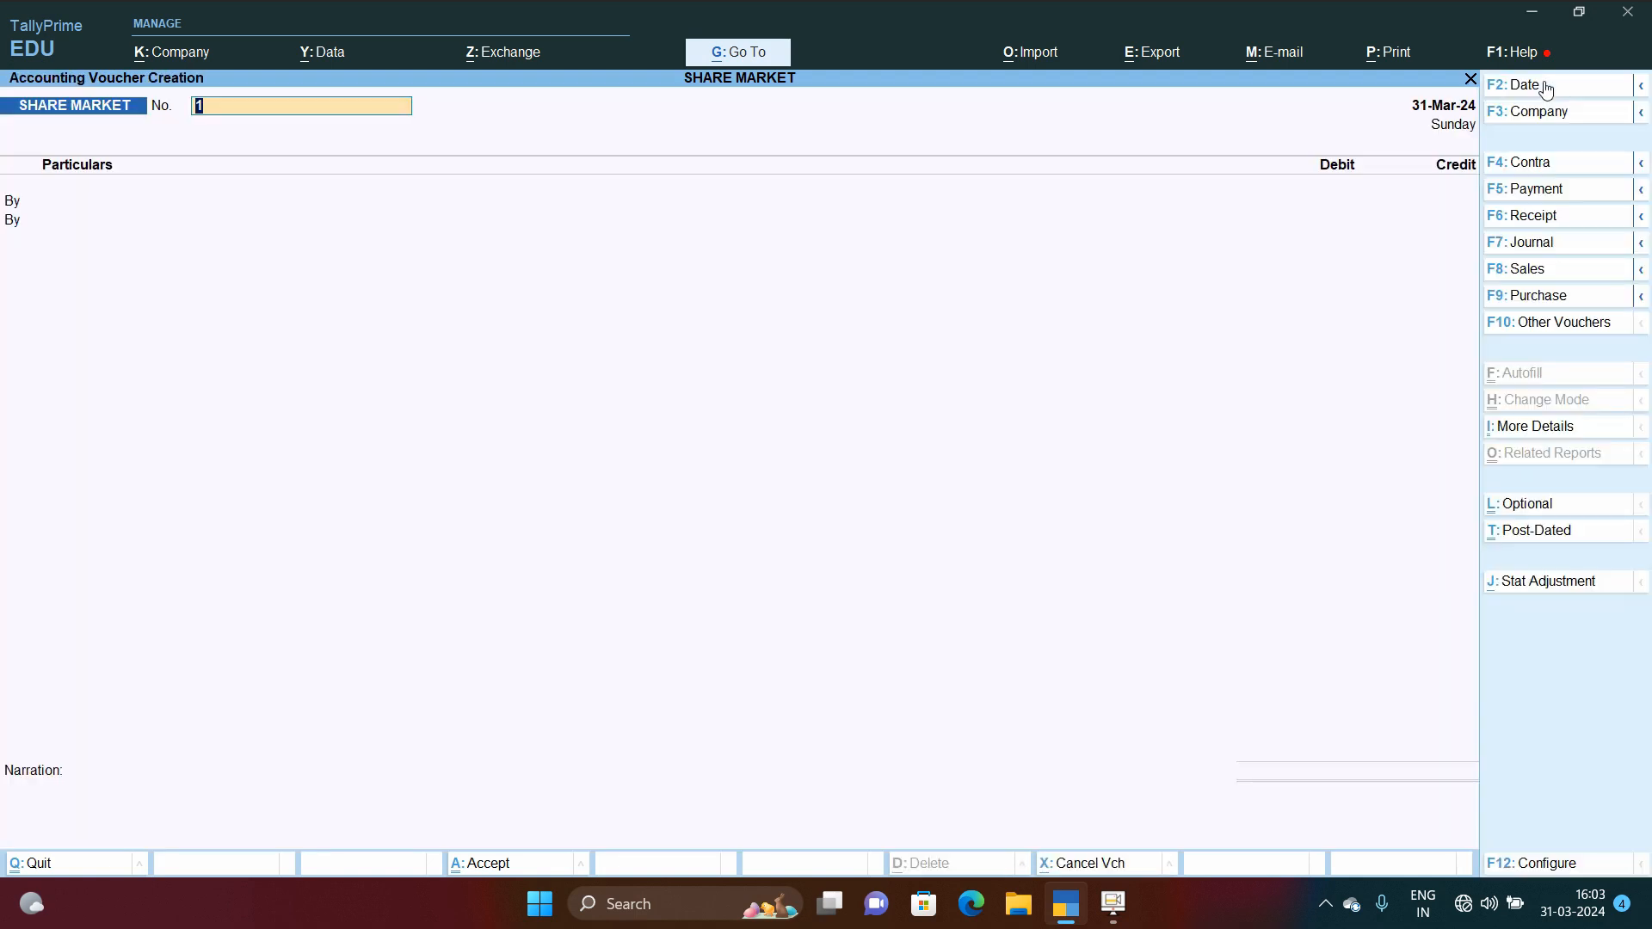
key("Return")
key("BackSpace")
key("Return")
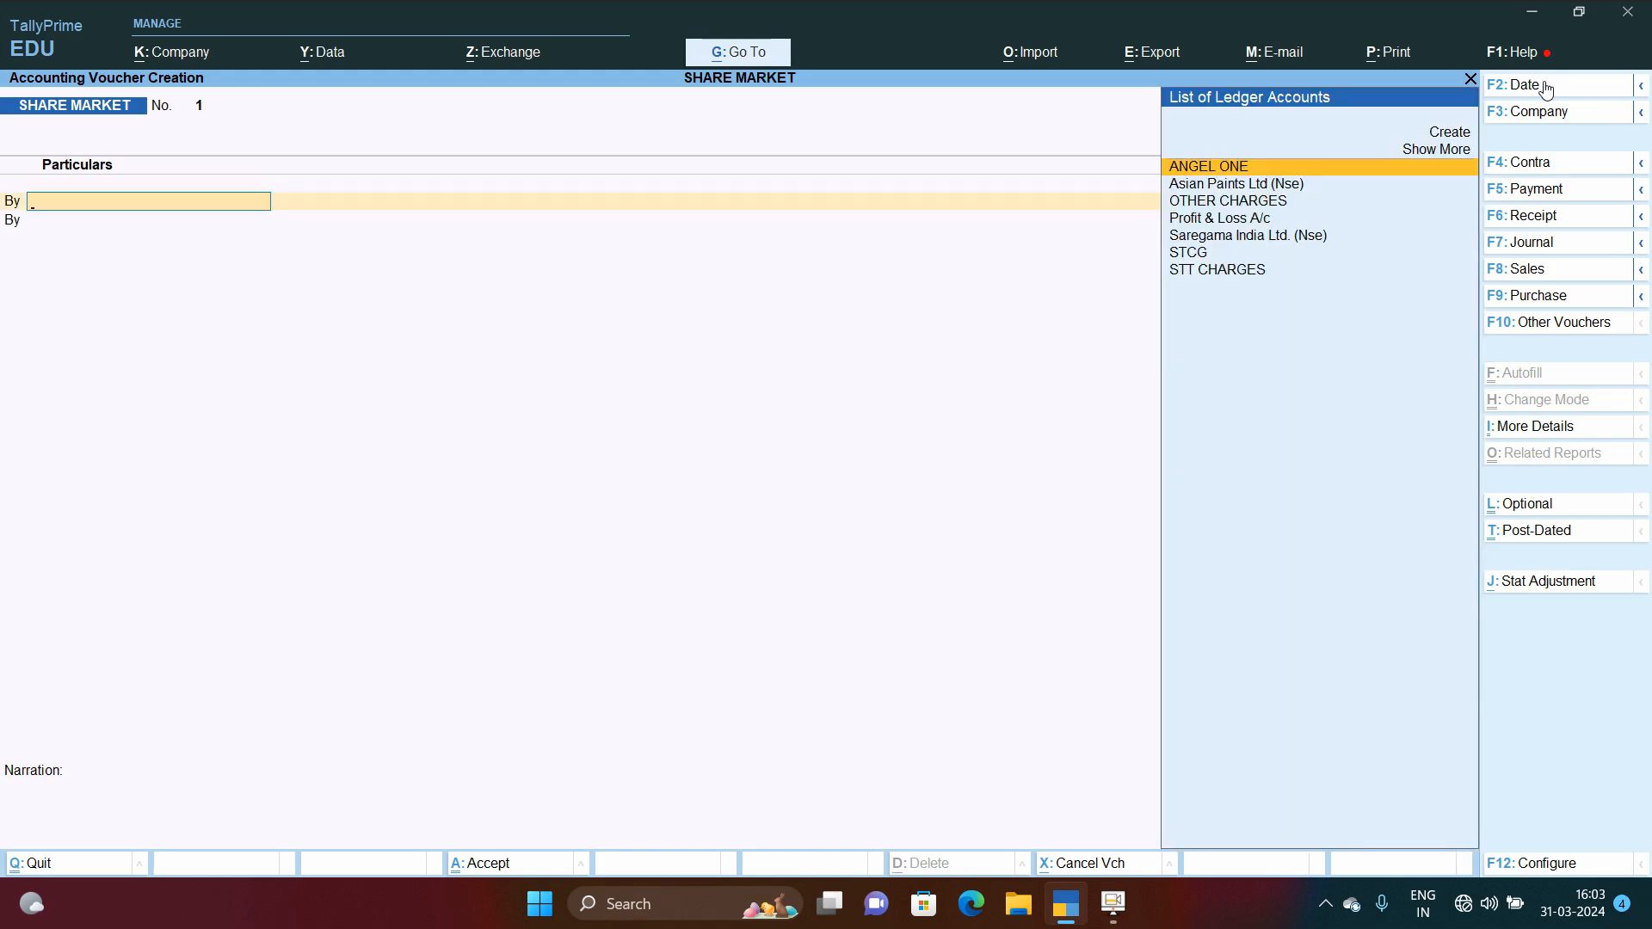
key("Escape")
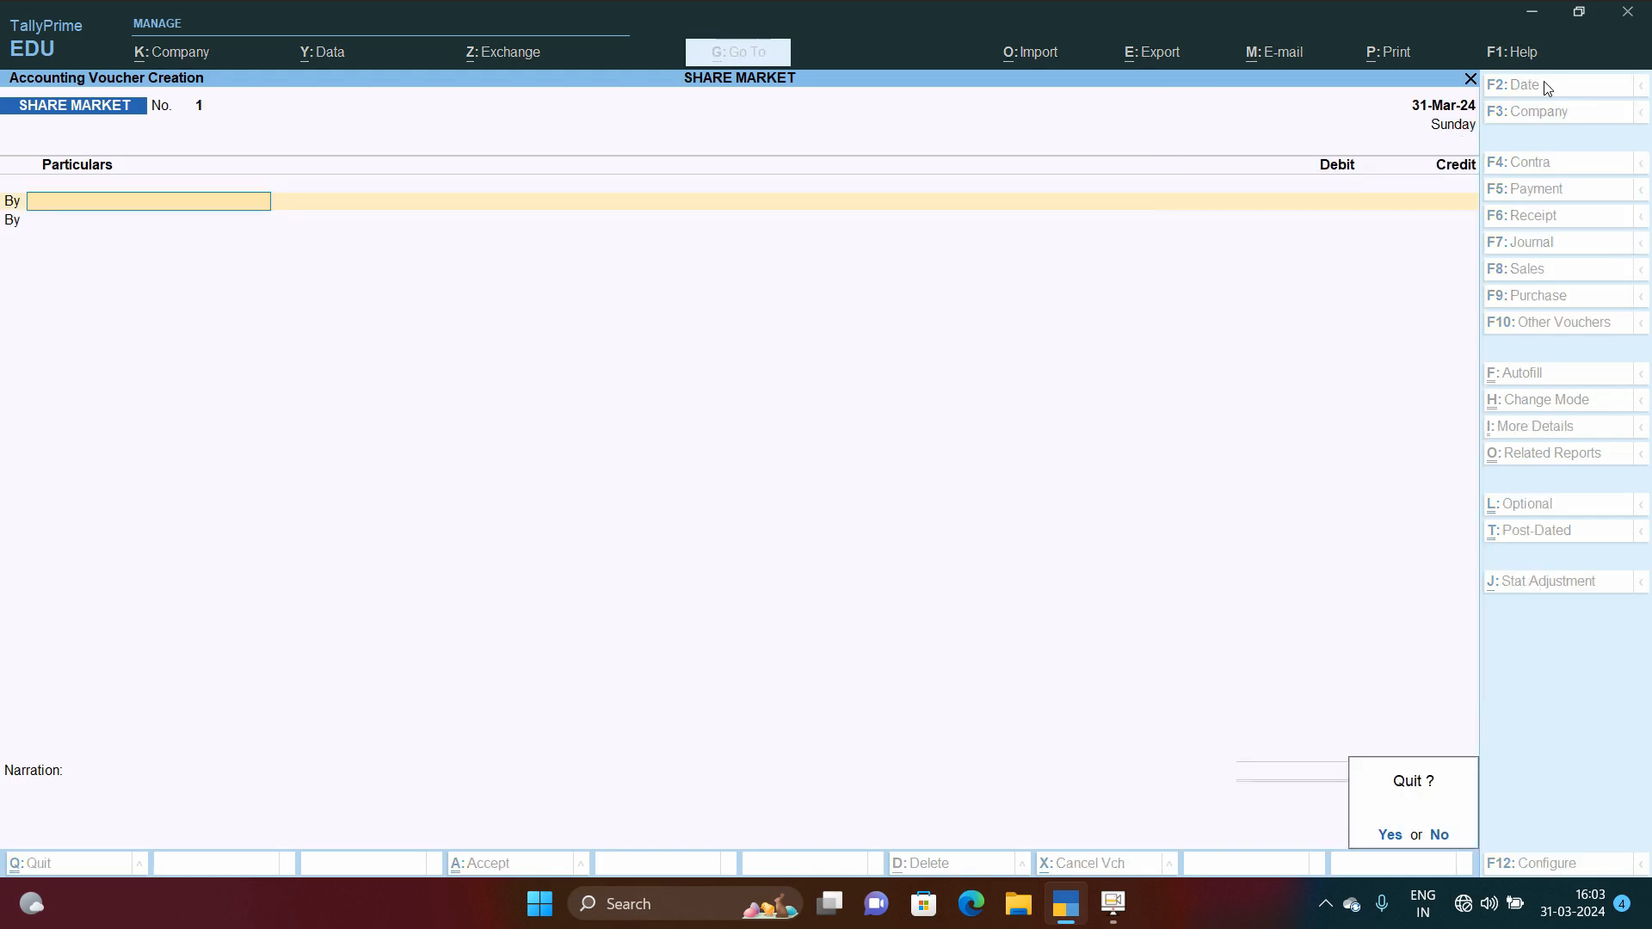
key("y")
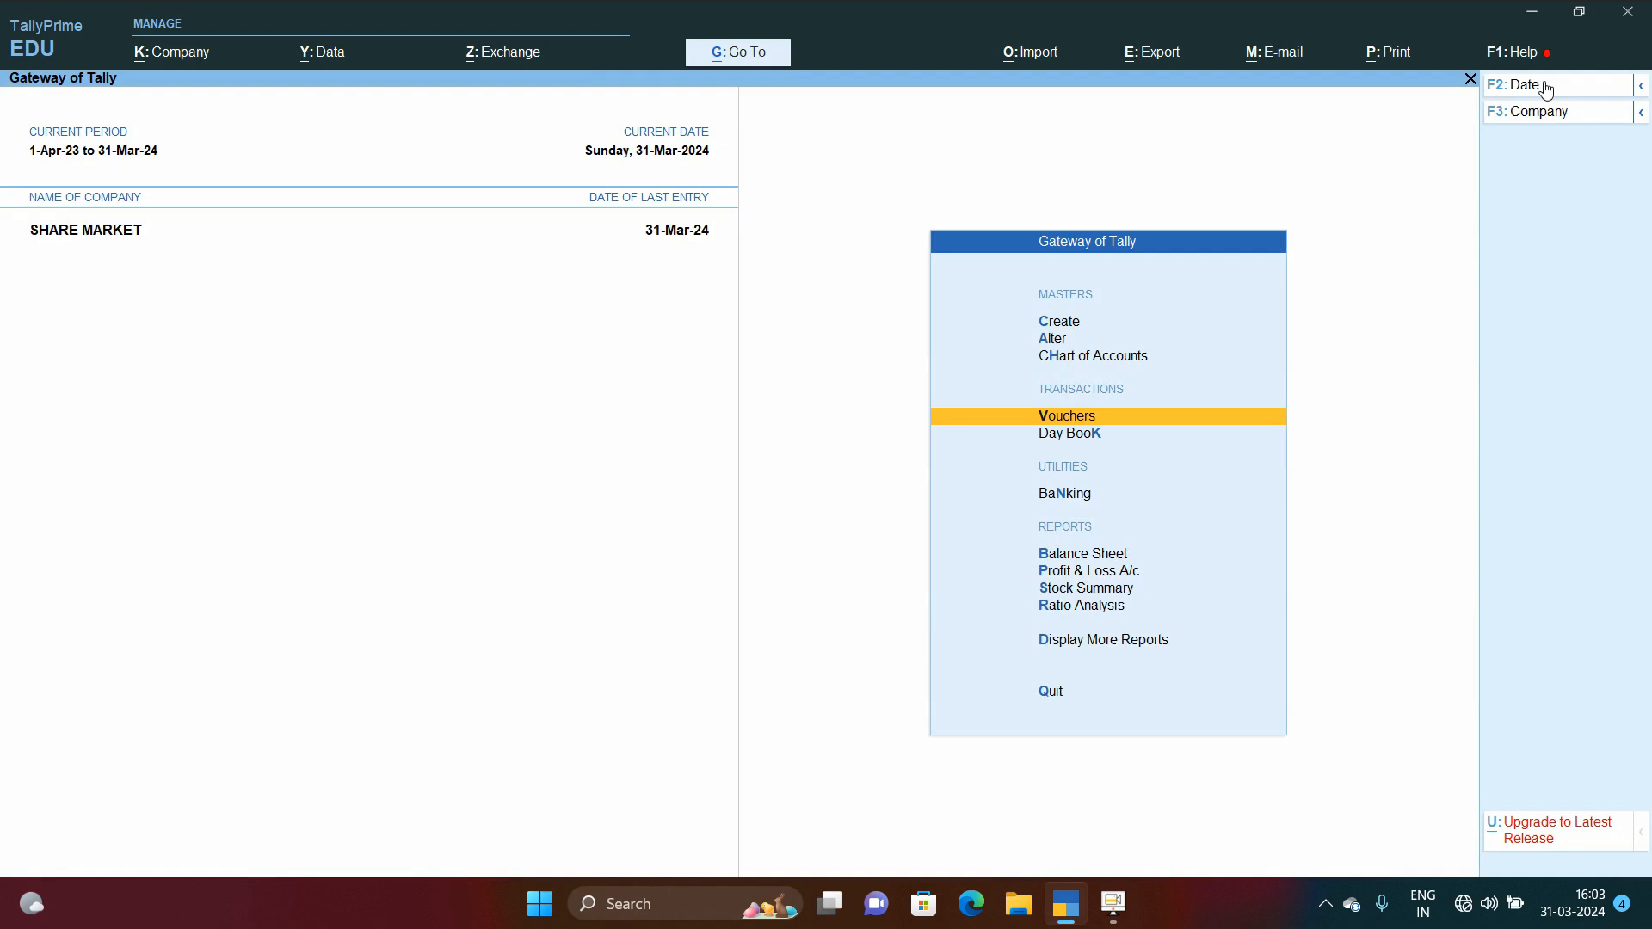
Step: Open the Journal Register and list the March vouchers
key("d")
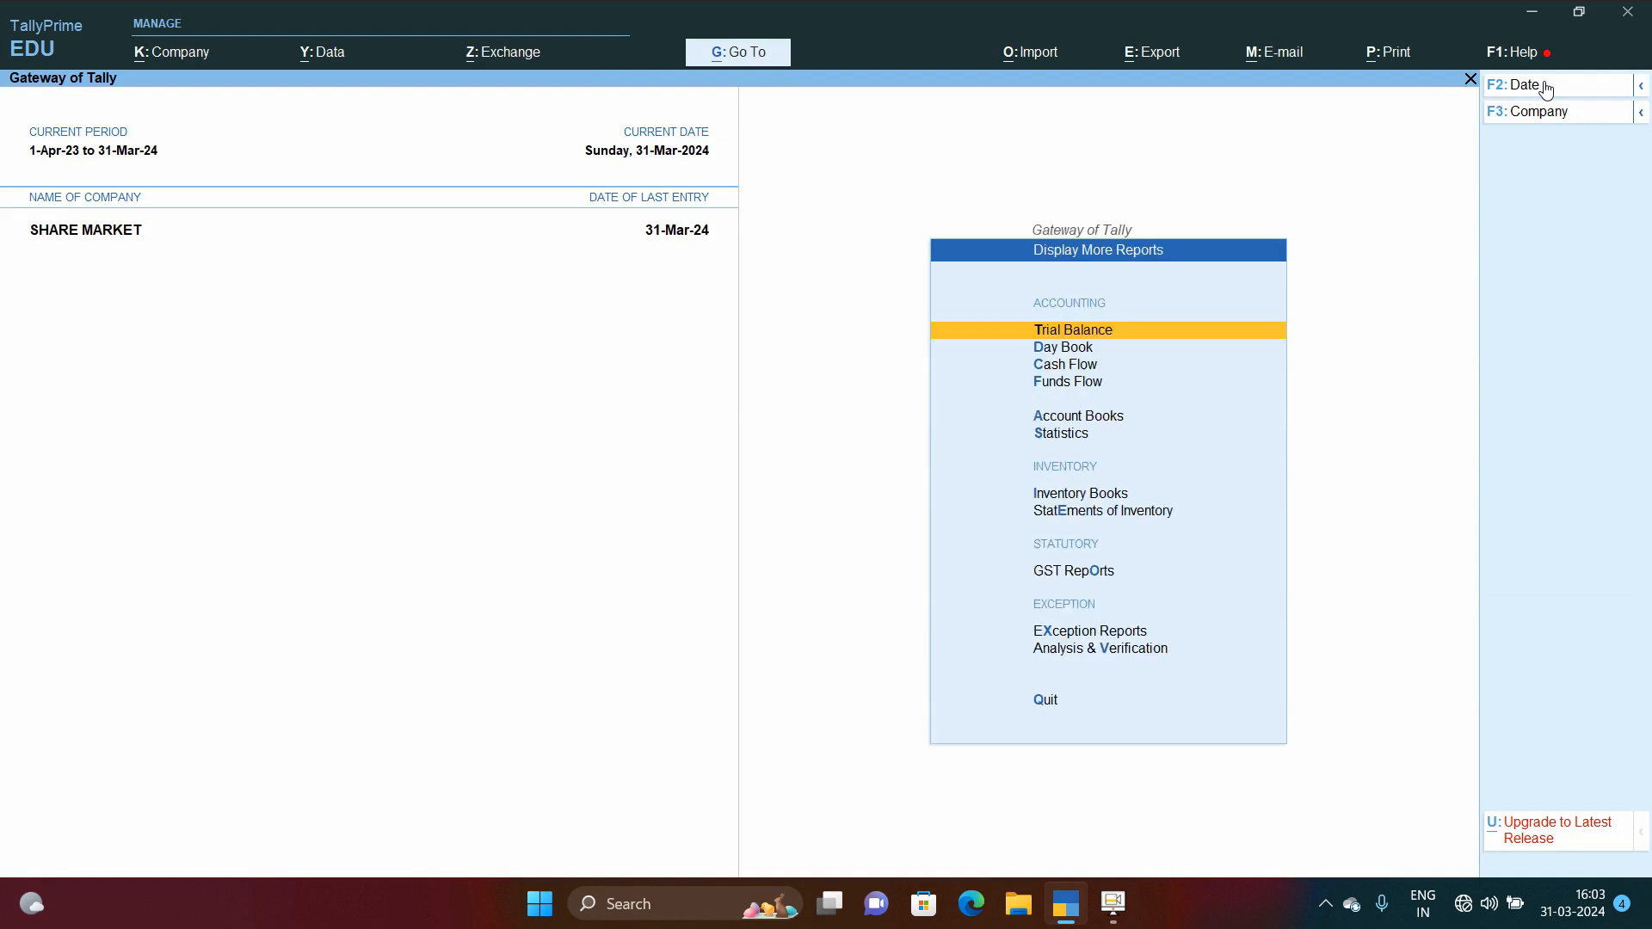
key("a")
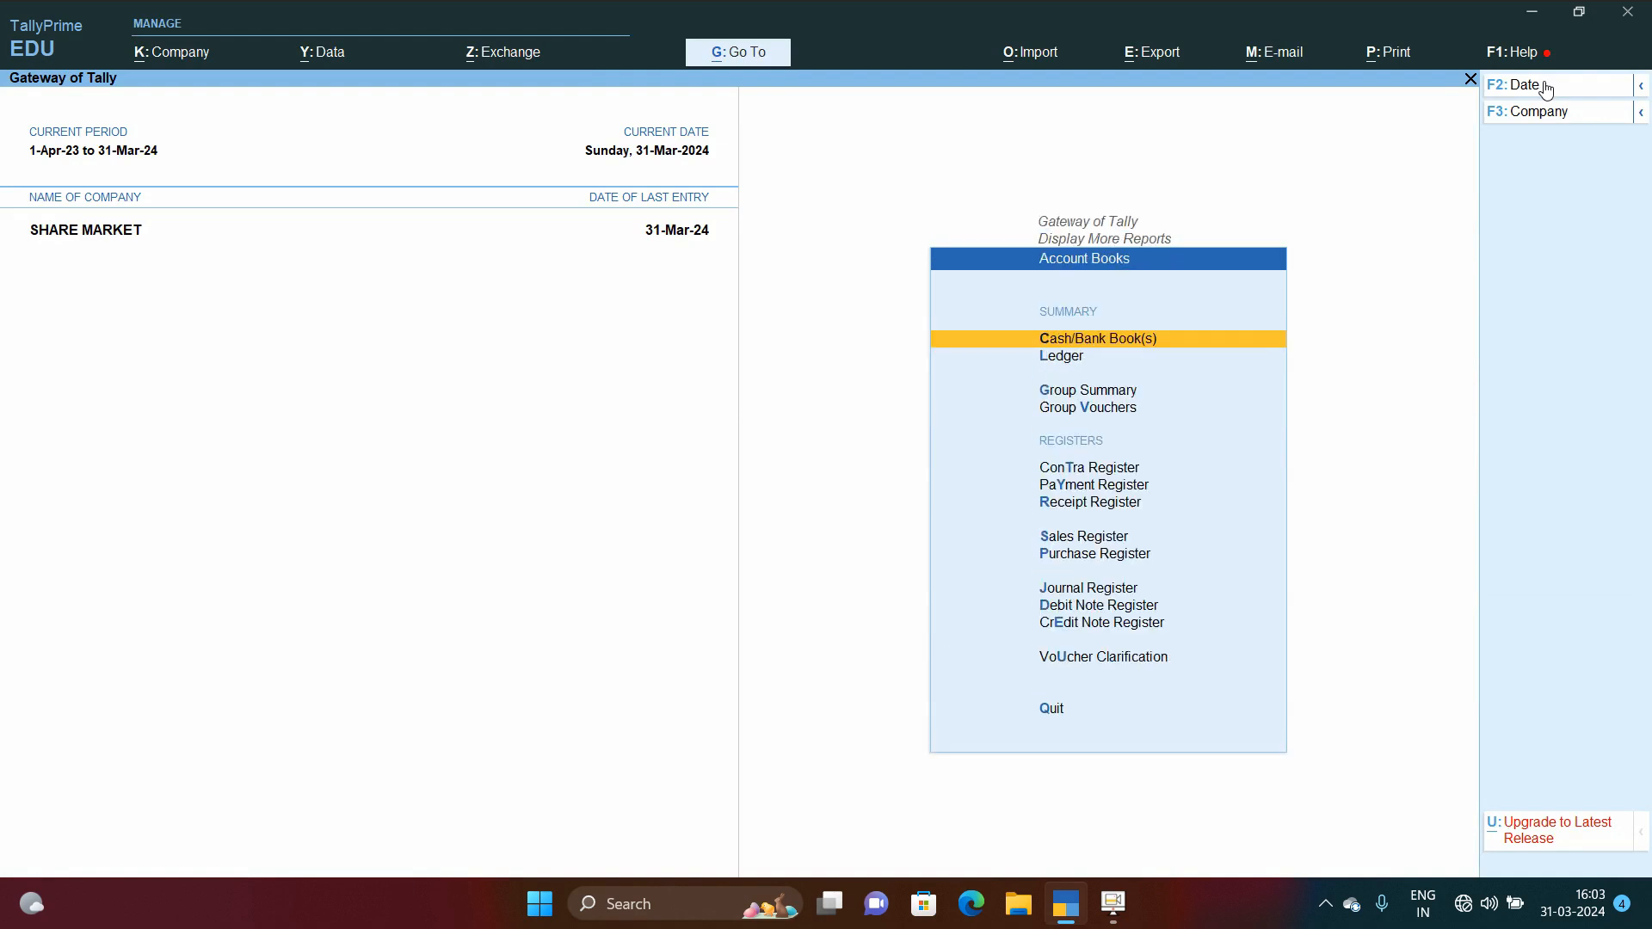
key("Down")
key("Down")
key("Down")
key("Down")
key("Down")
key("Down")
key("Down")
key("Down")
key("Down")
key("Down")
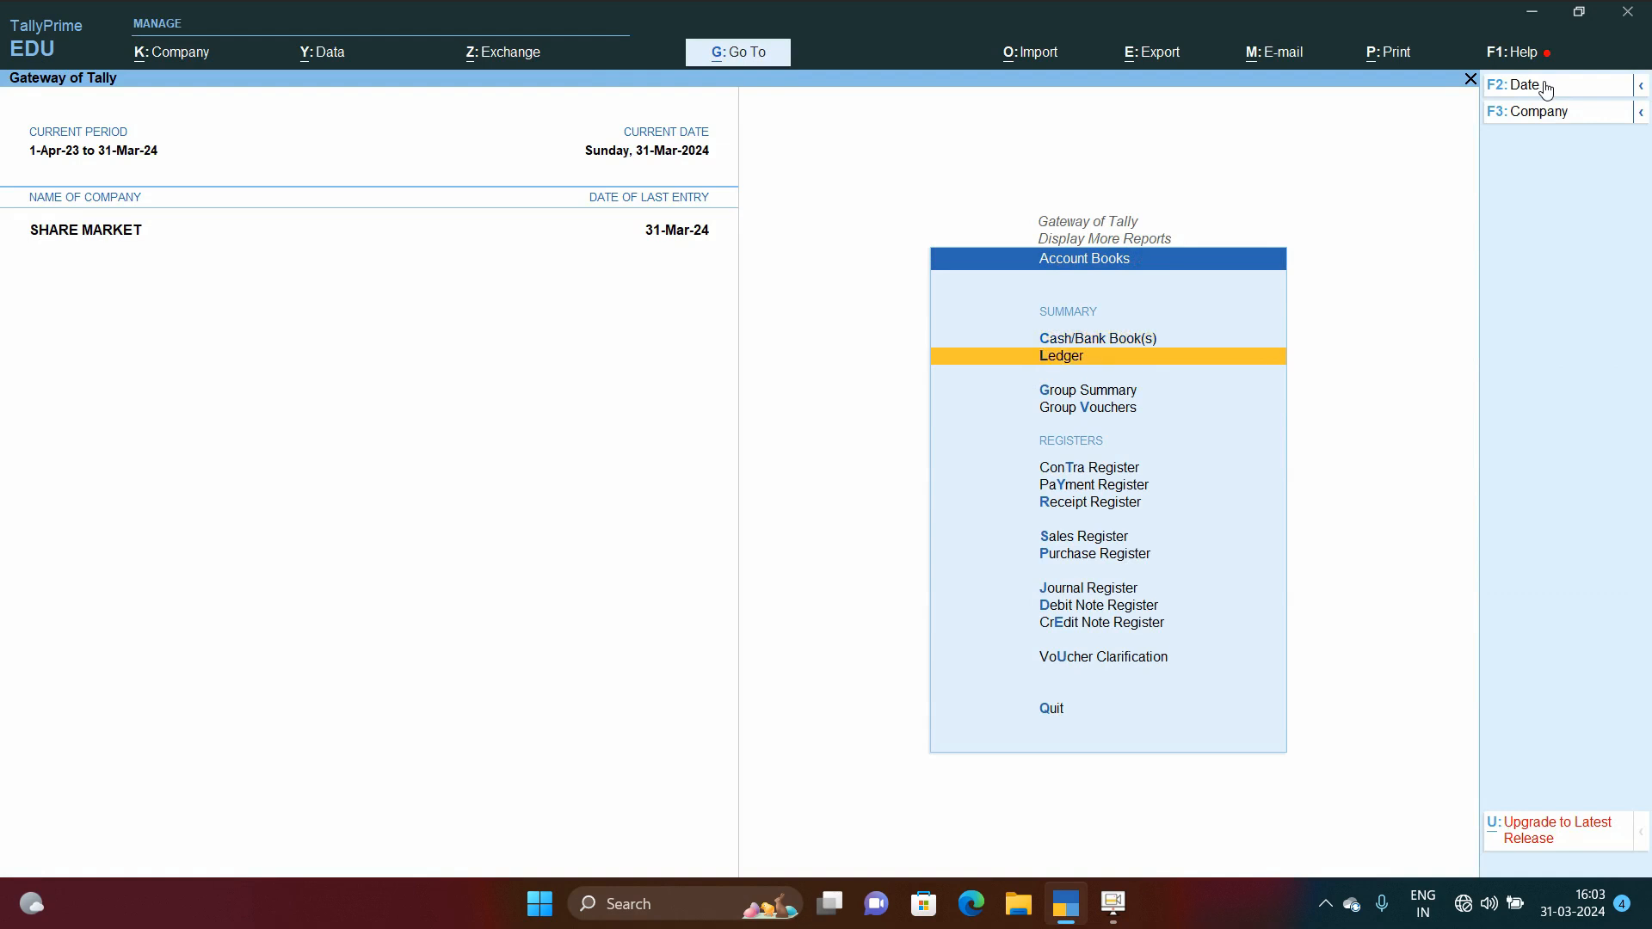
key("Up")
key("Return")
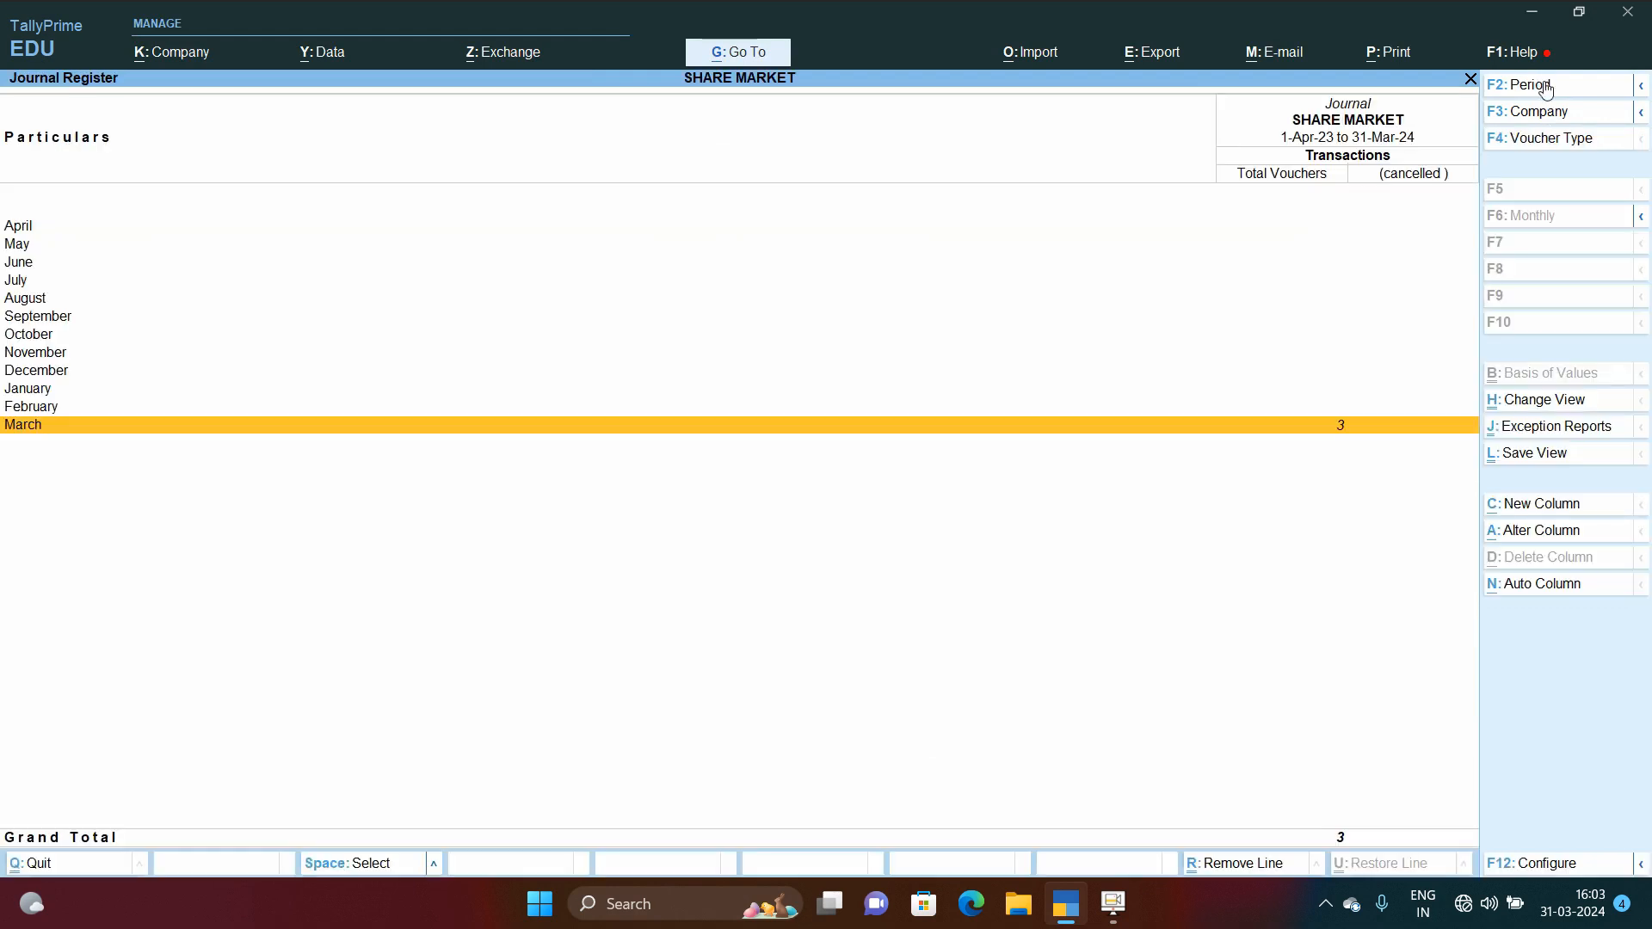
key("Return")
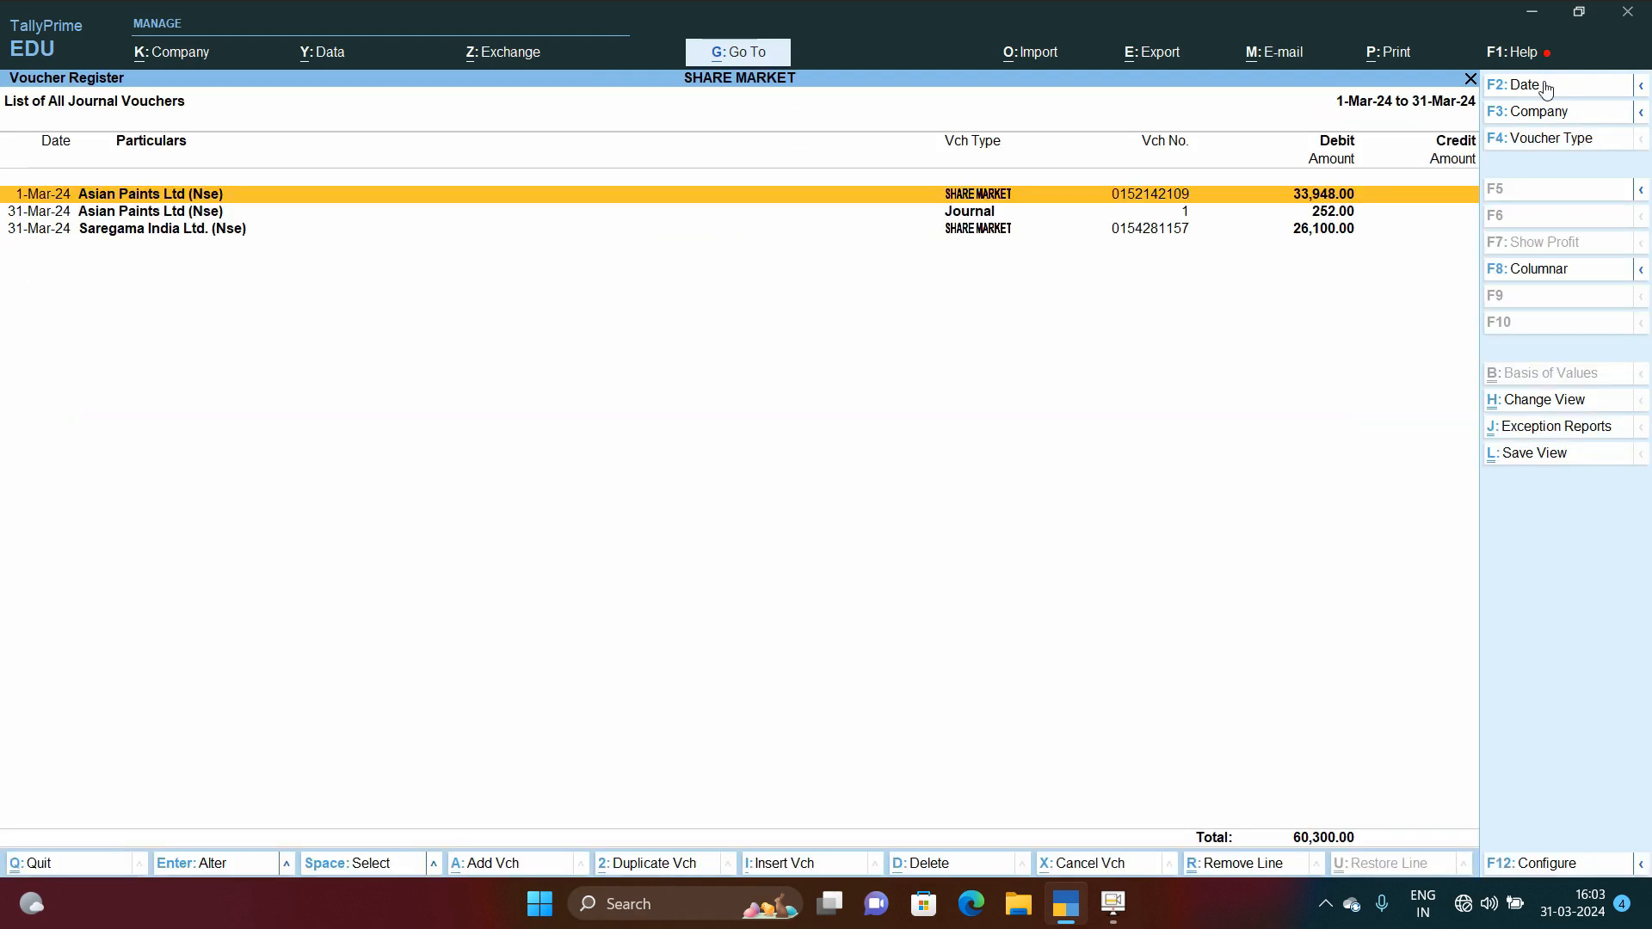
Step: Open the 1-Mar-24 Asian Paints Ltd (Nse) SHARE MARKET voucher and review its ASIAN PAINTS LTD. (NSE) item allocation
key("Return")
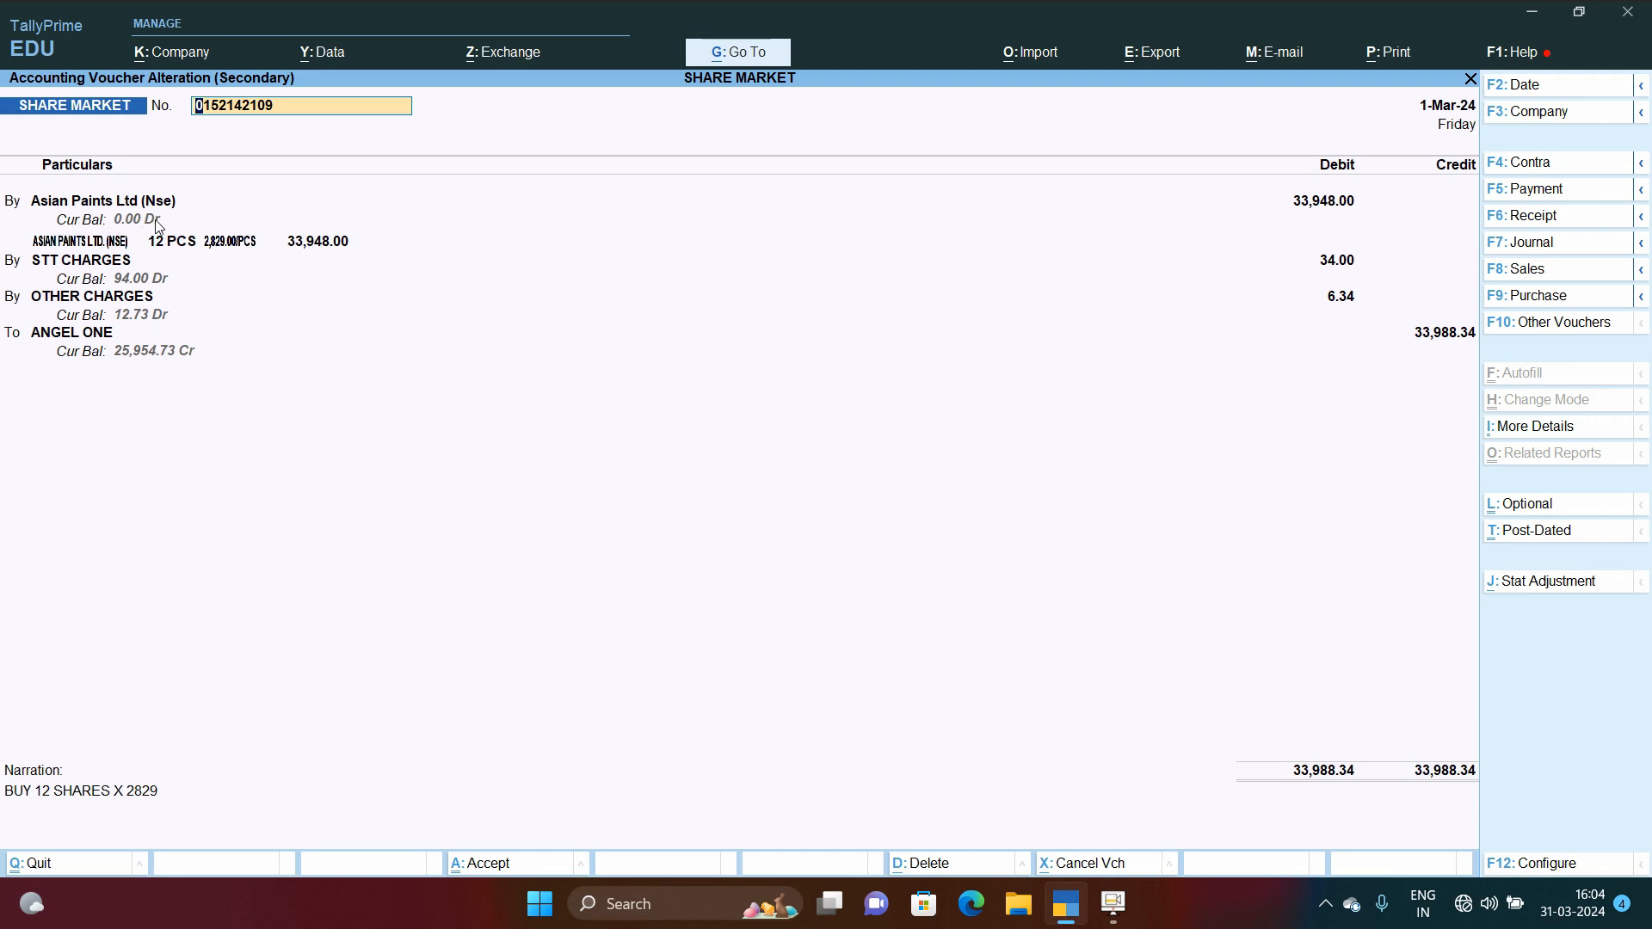
key("Return")
key("Return")
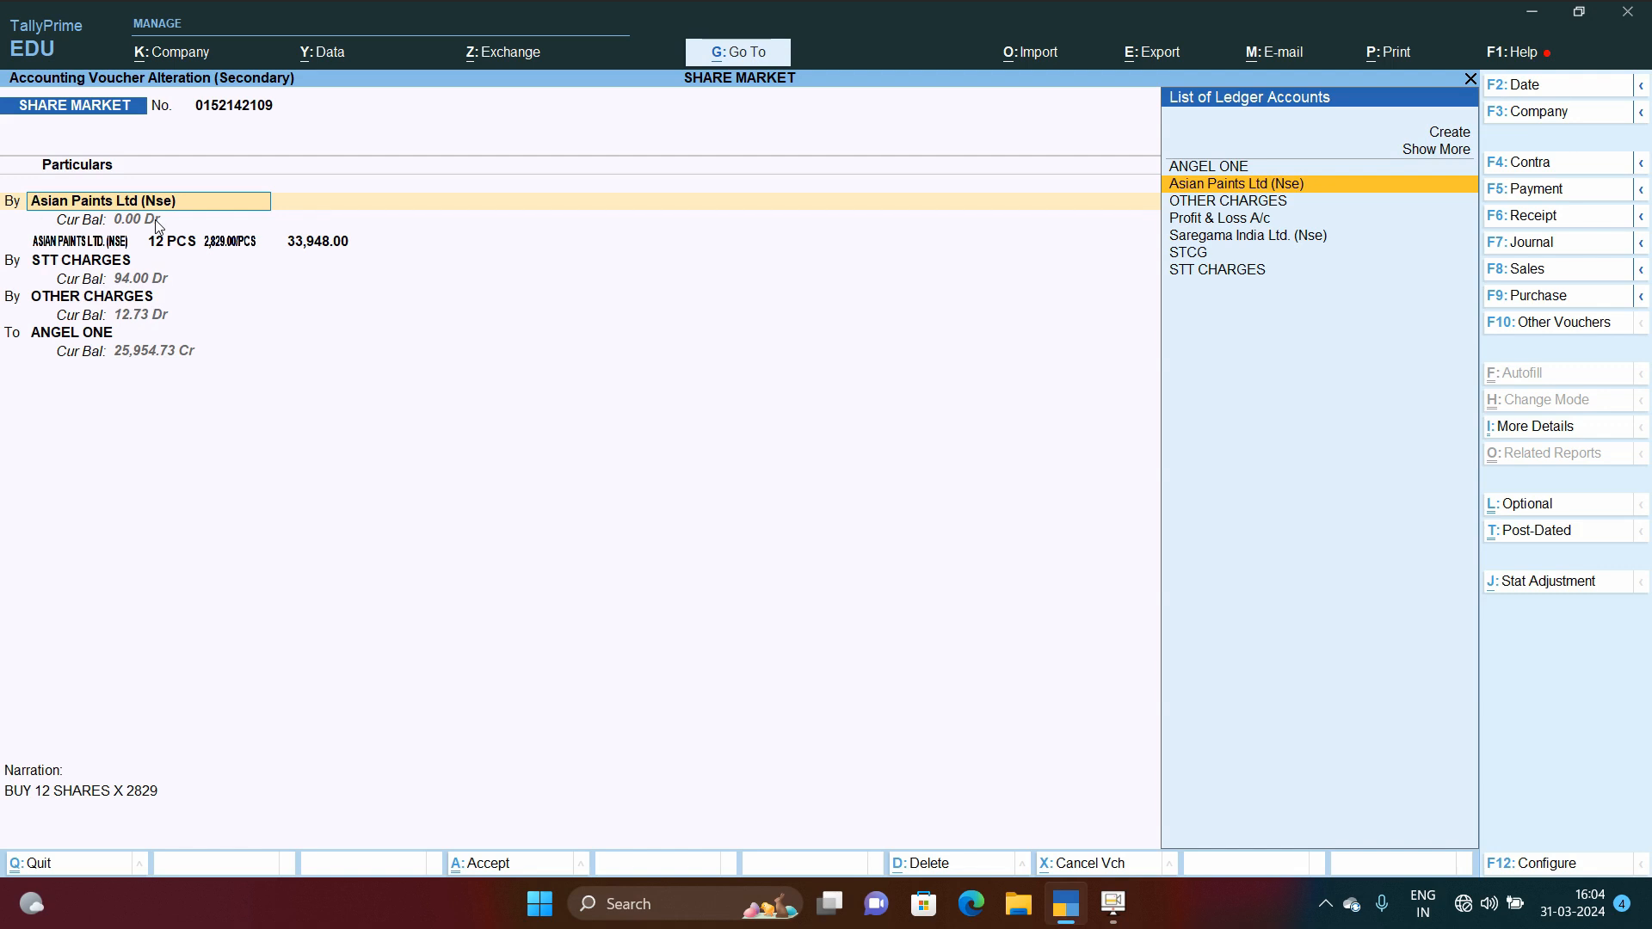
key("Return")
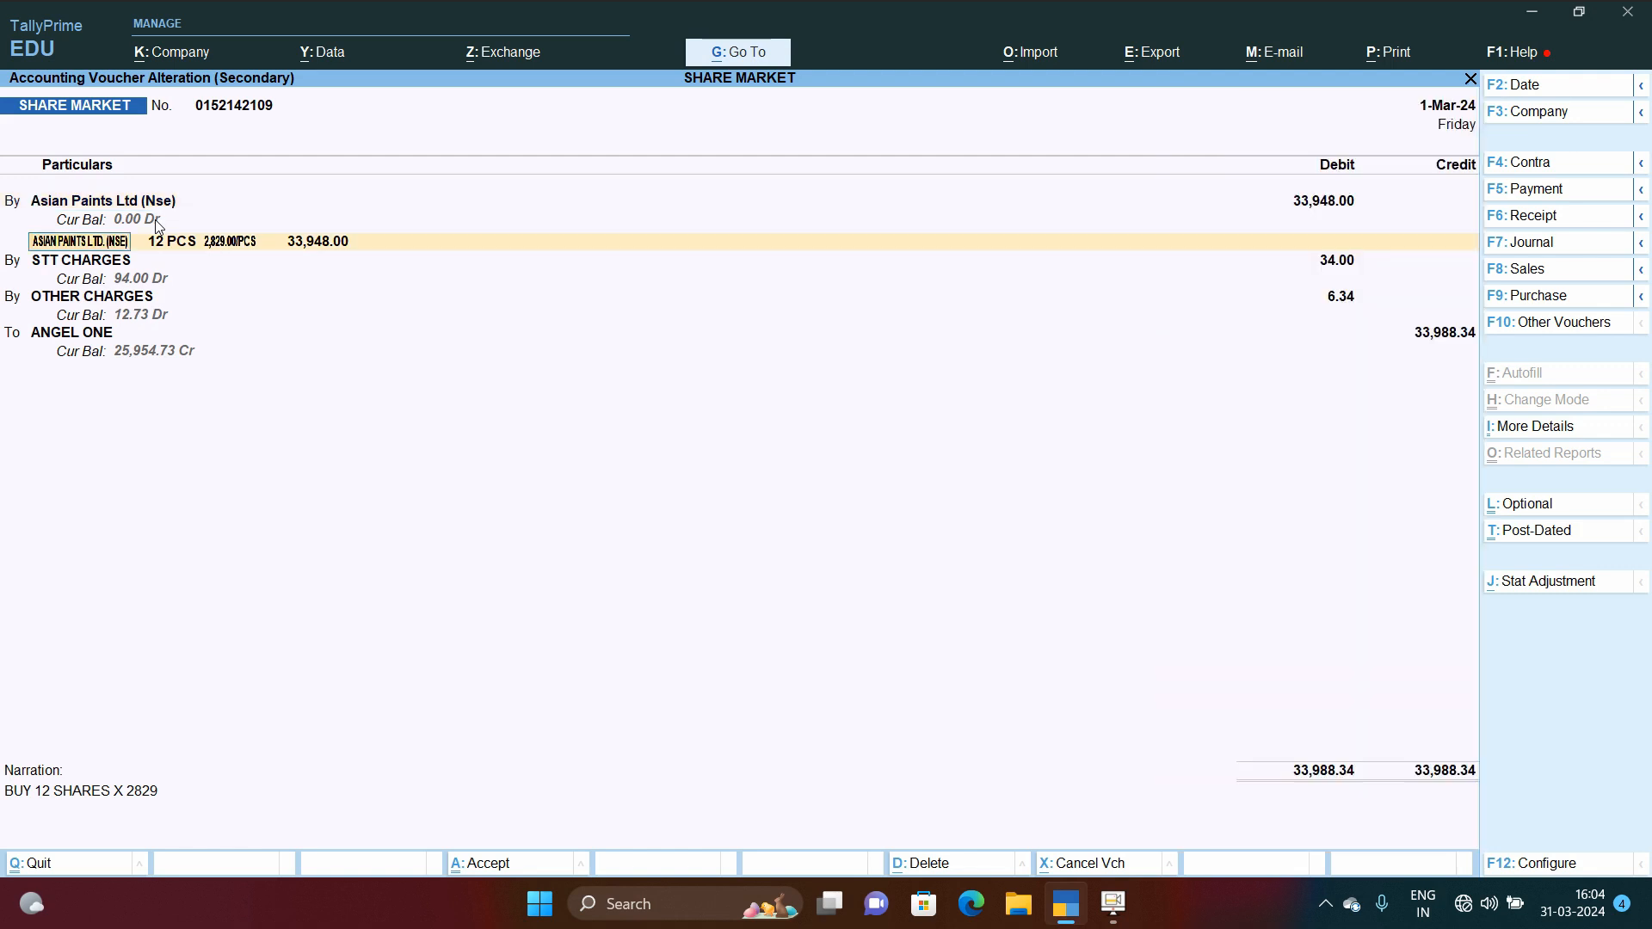
key("Return")
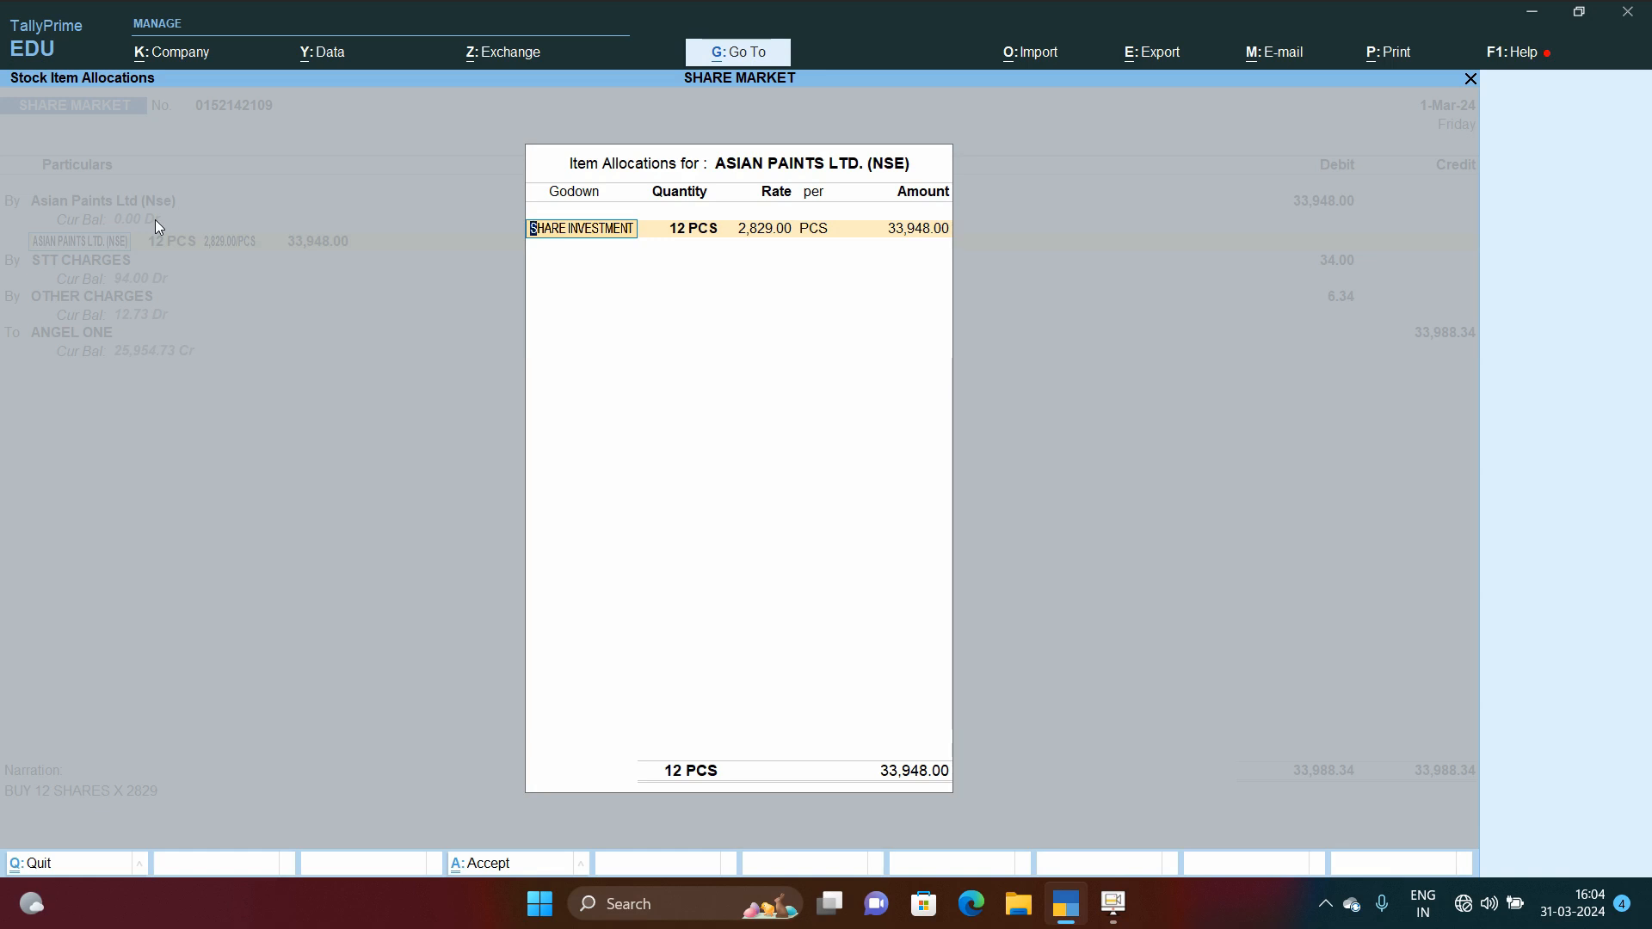
key("Escape")
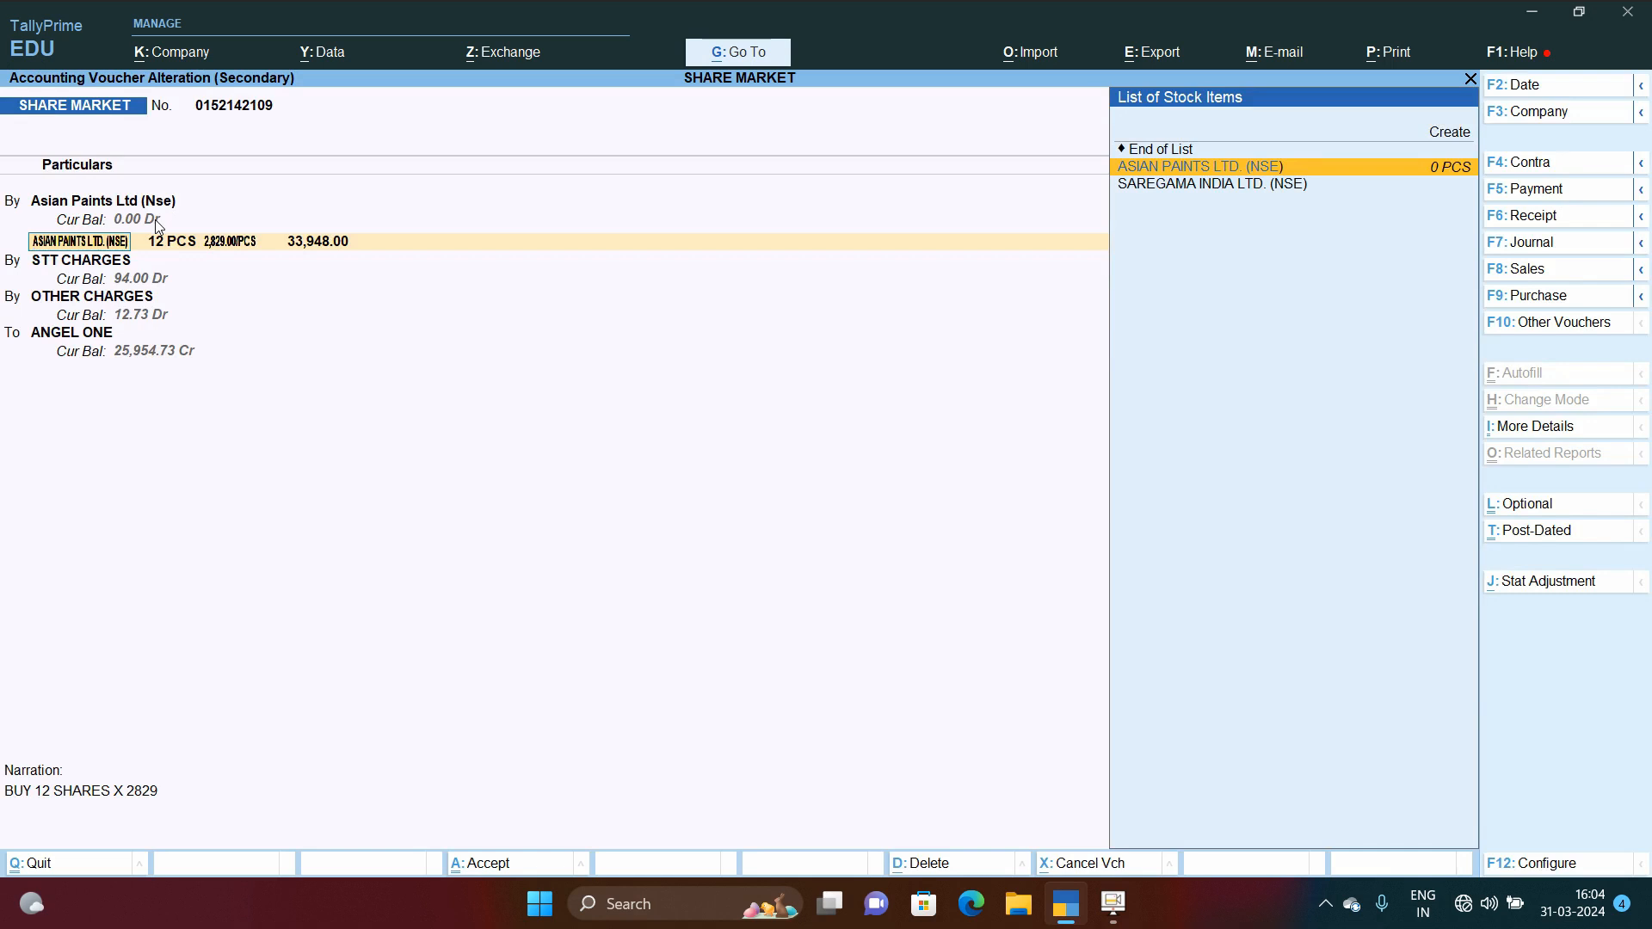
key("Return")
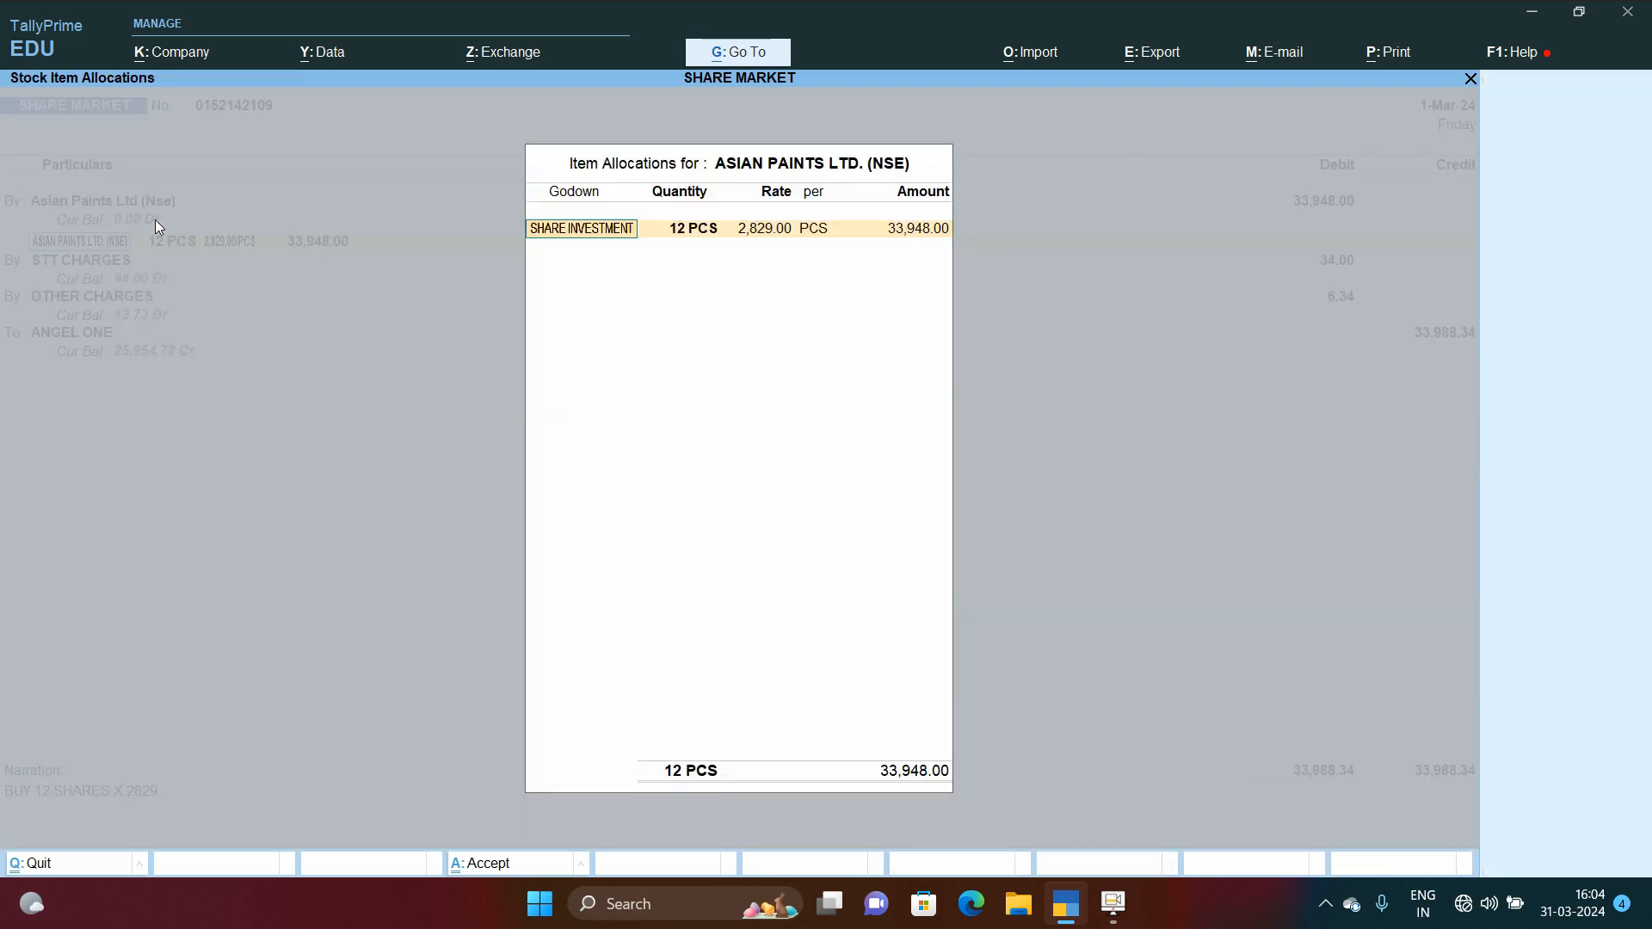
Step: Quit the voucher and the register to return to the Gateway of Tally
key("Escape")
key("y")
key("Escape")
key("Escape")
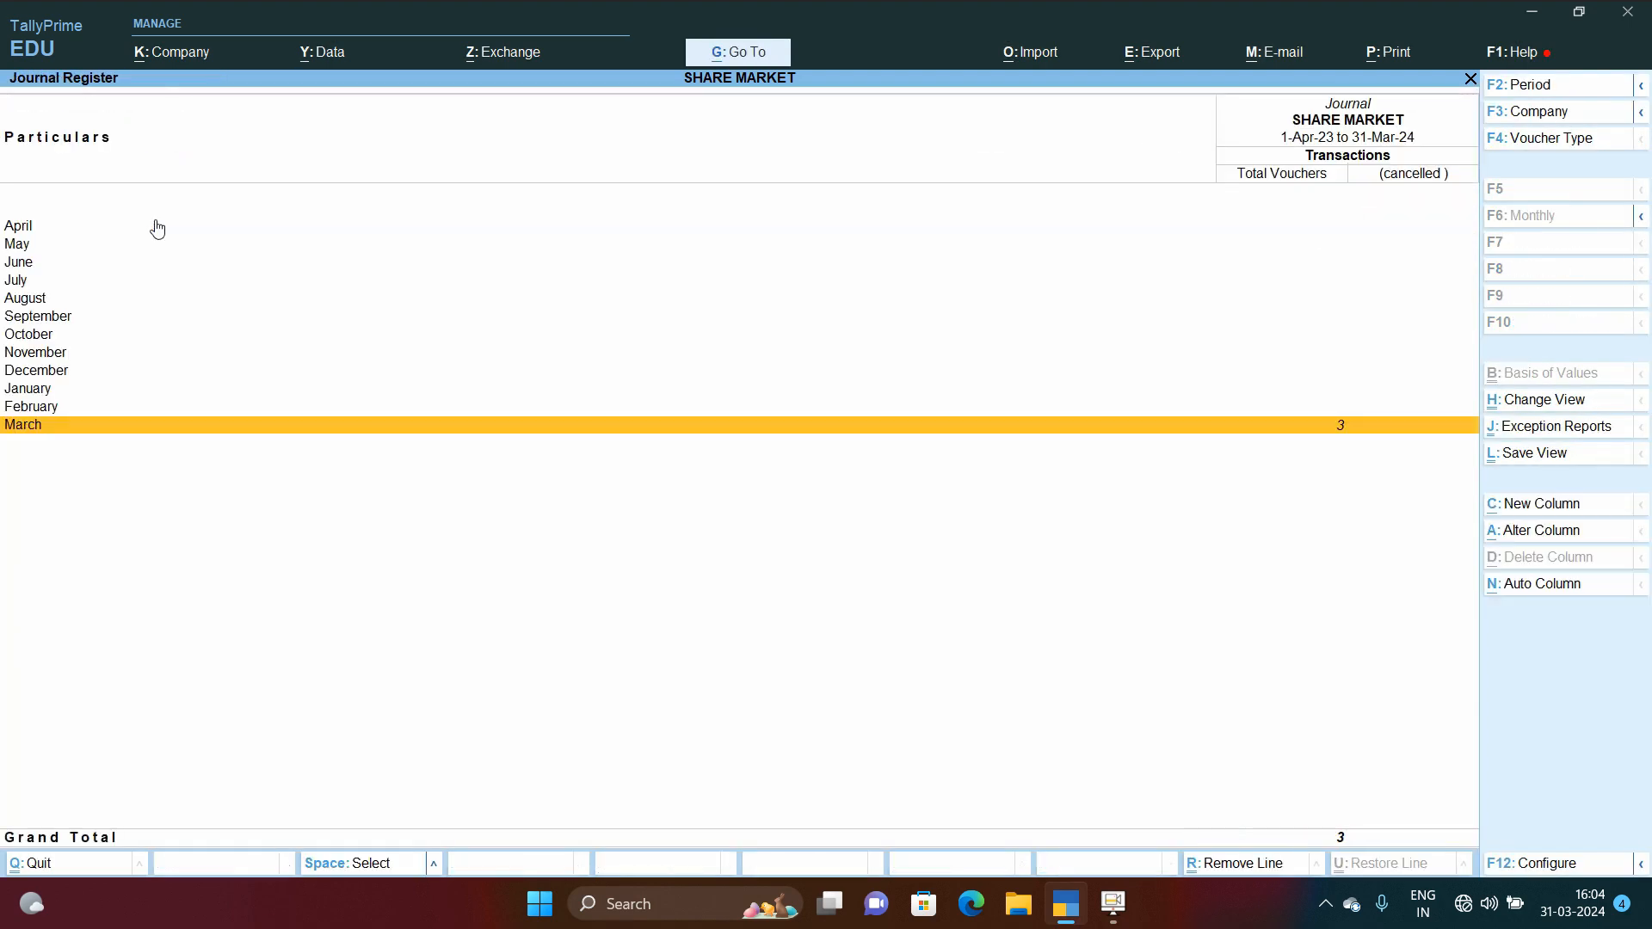
key("Escape")
key("Escape")
key("Escape")
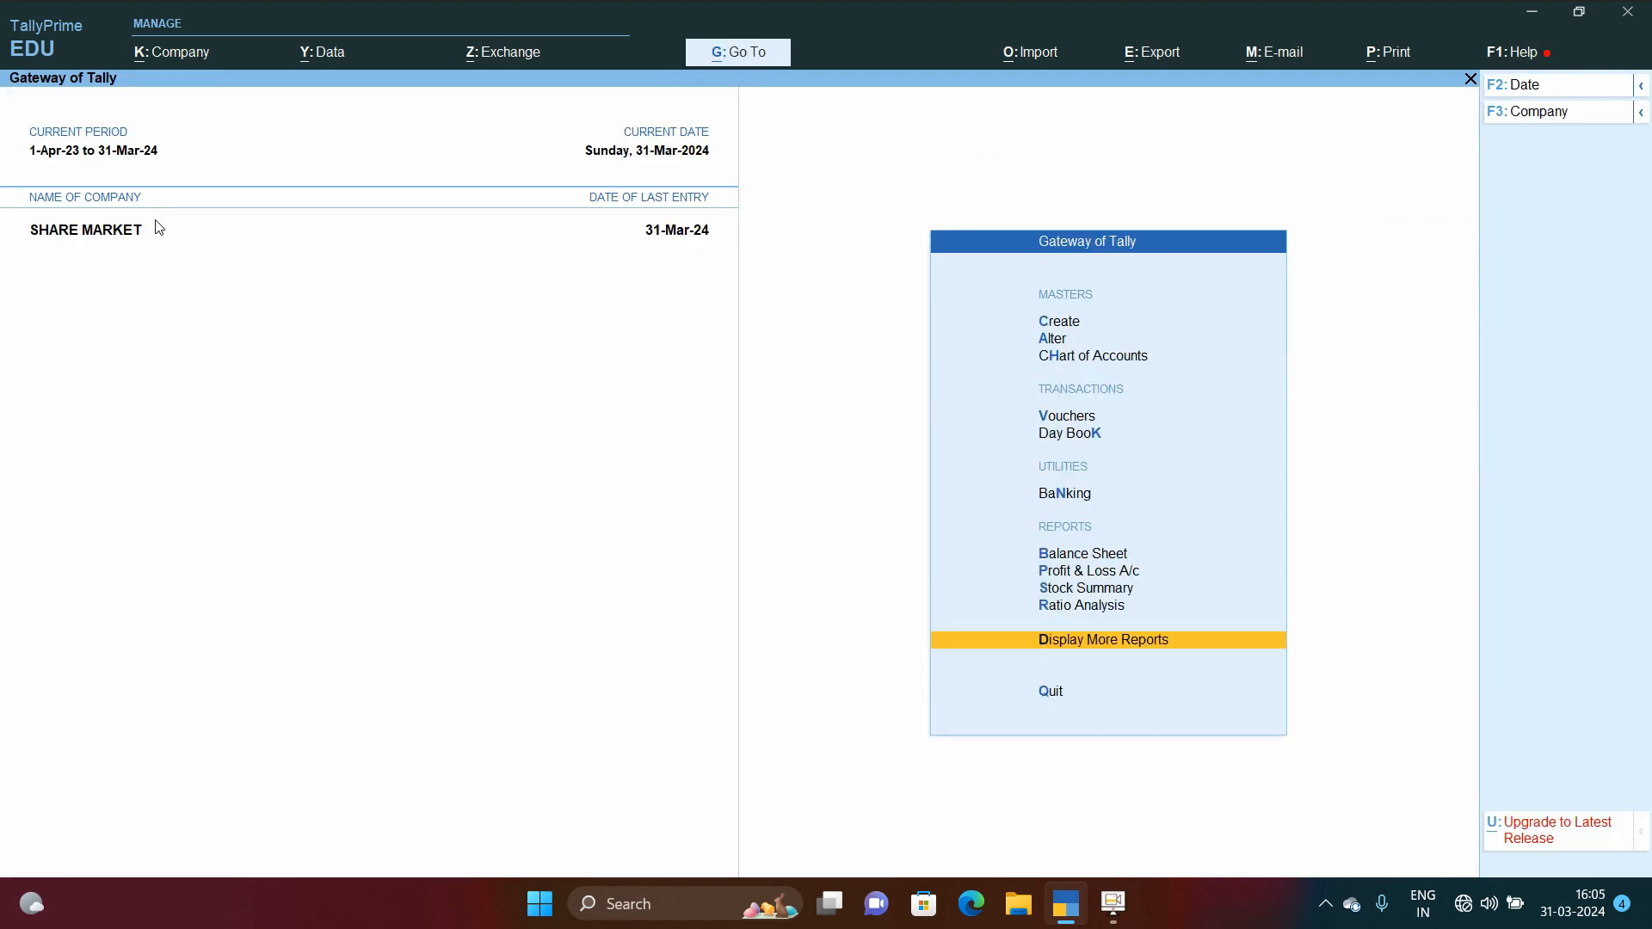
key("v")
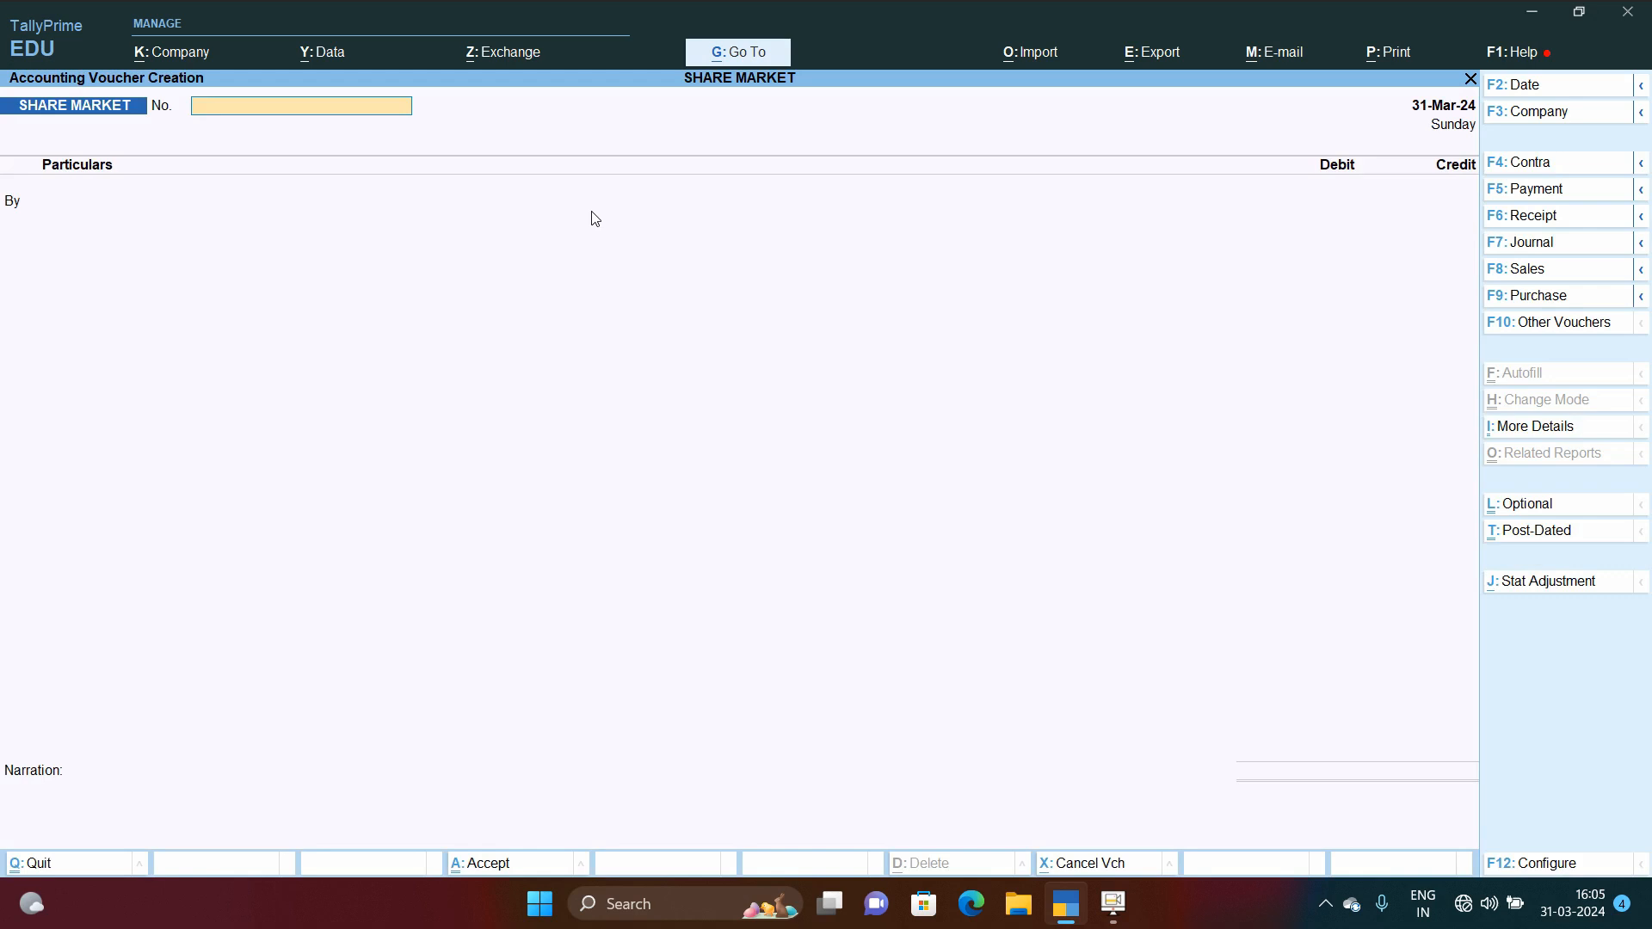
key("Return")
type("As")
key("Return")
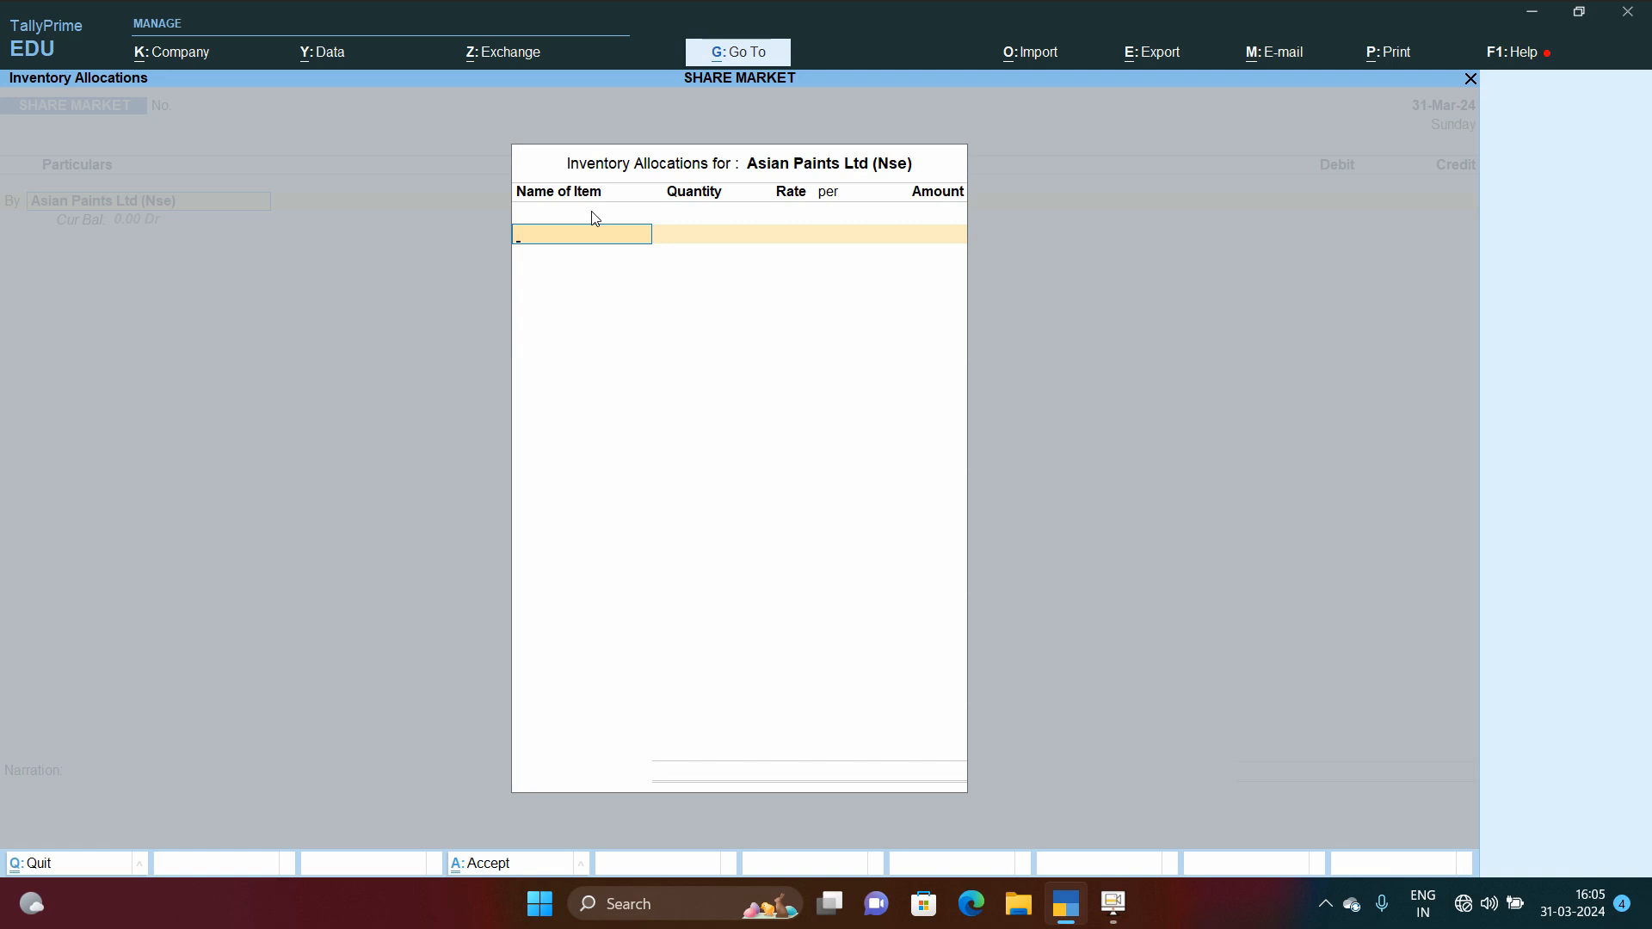
type("Asi")
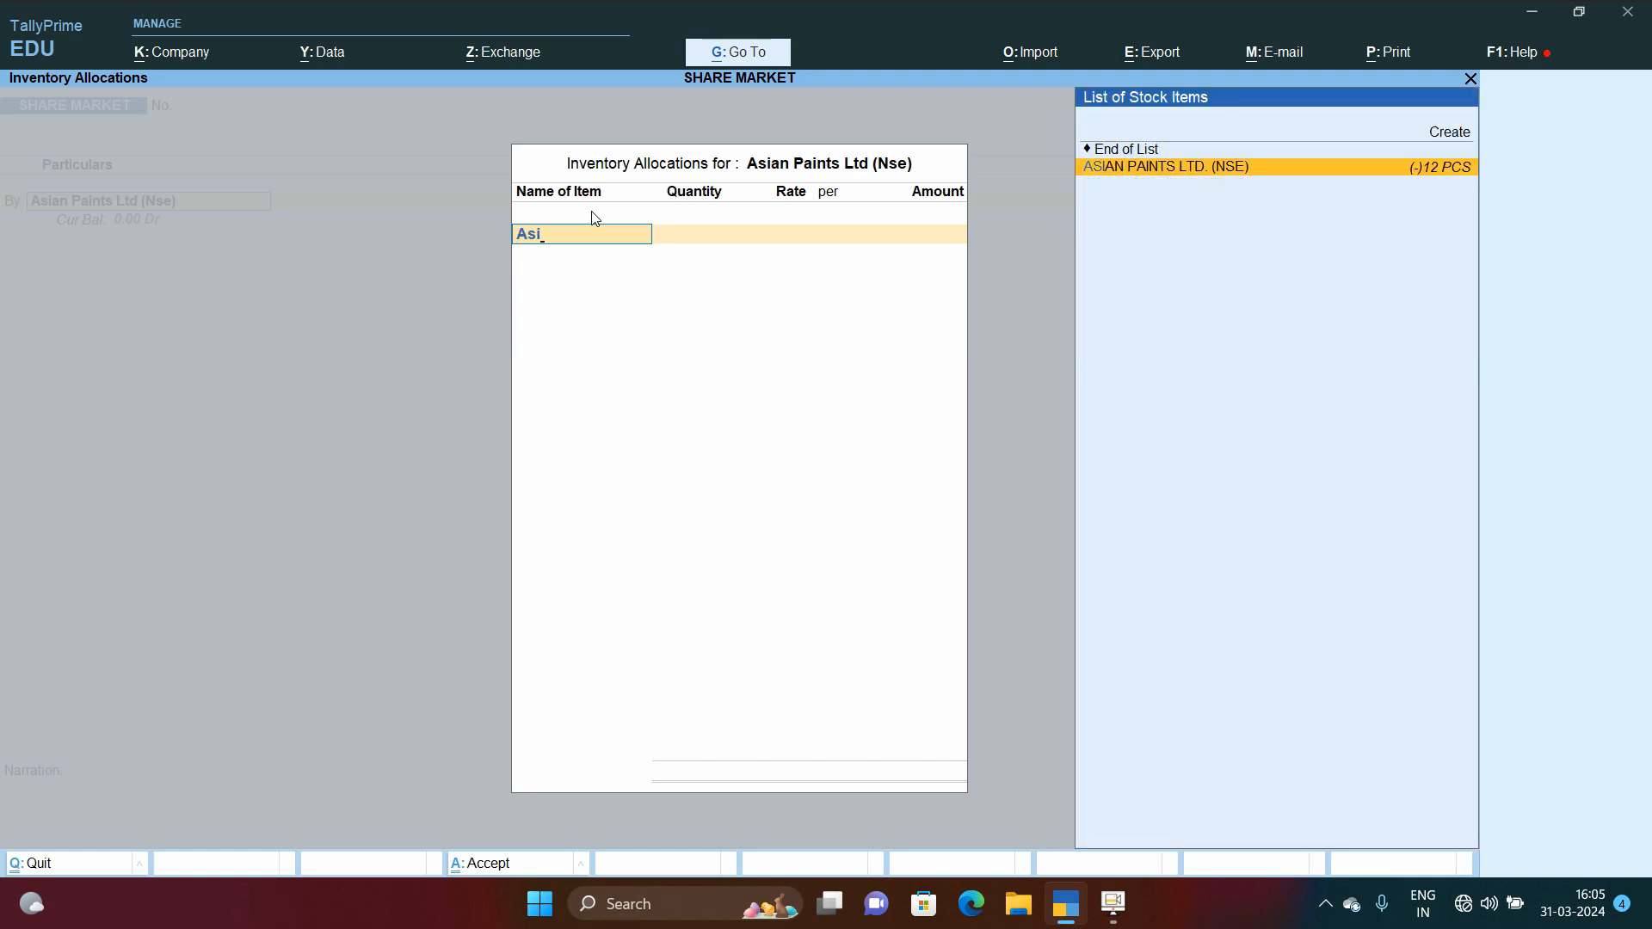
key("Return")
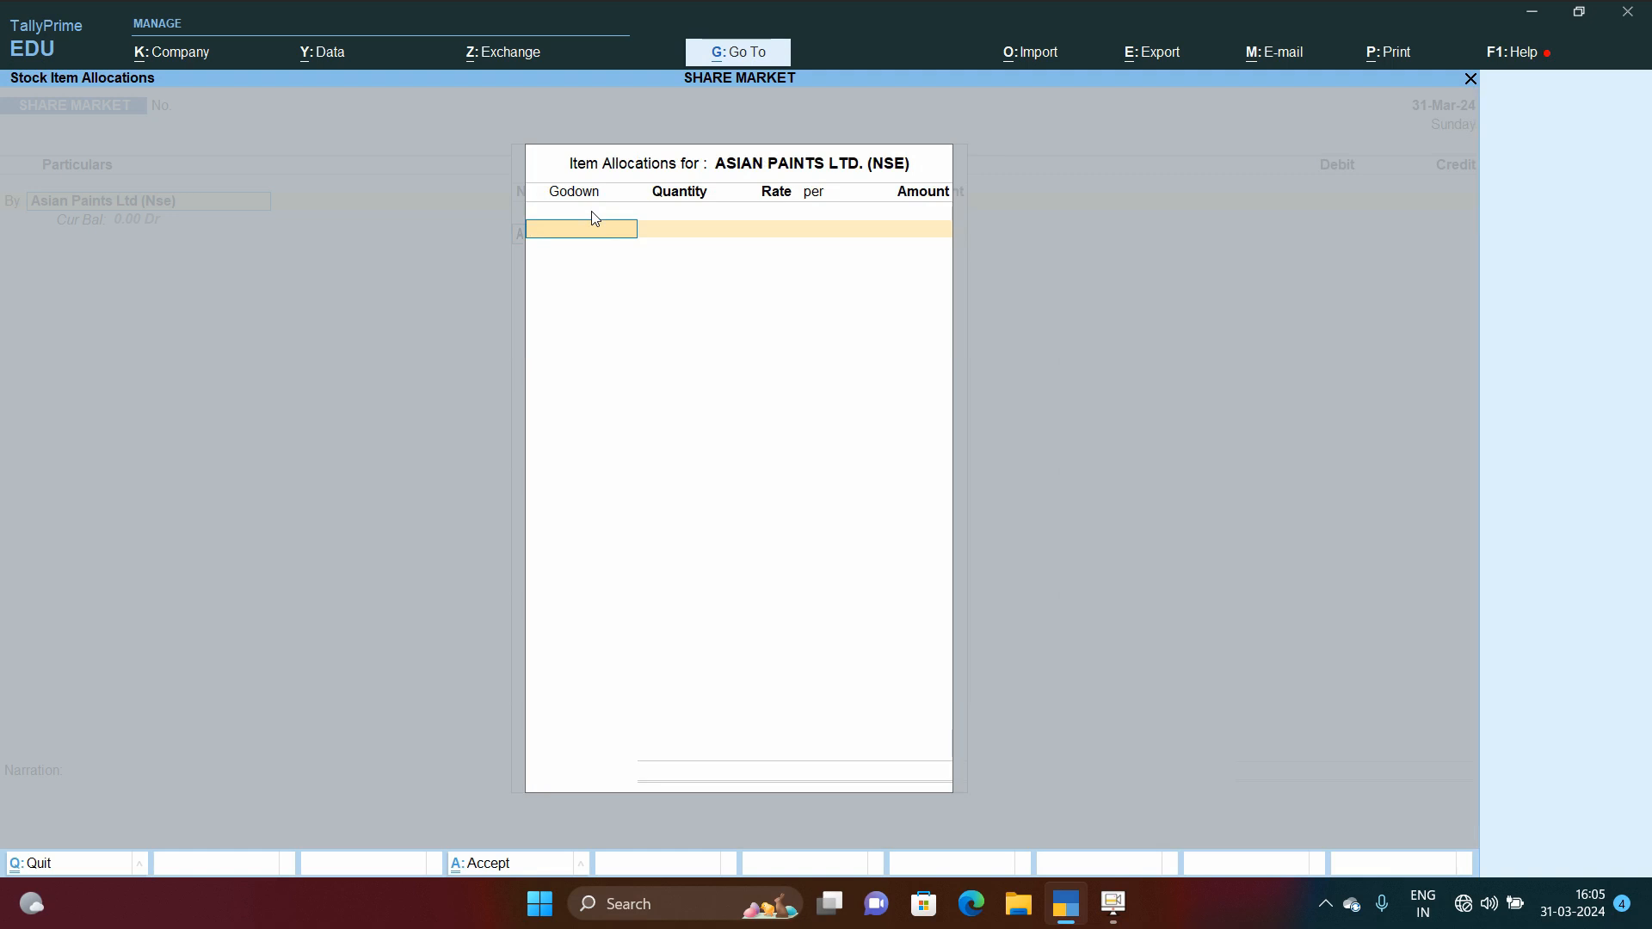
key("Return")
key("Escape")
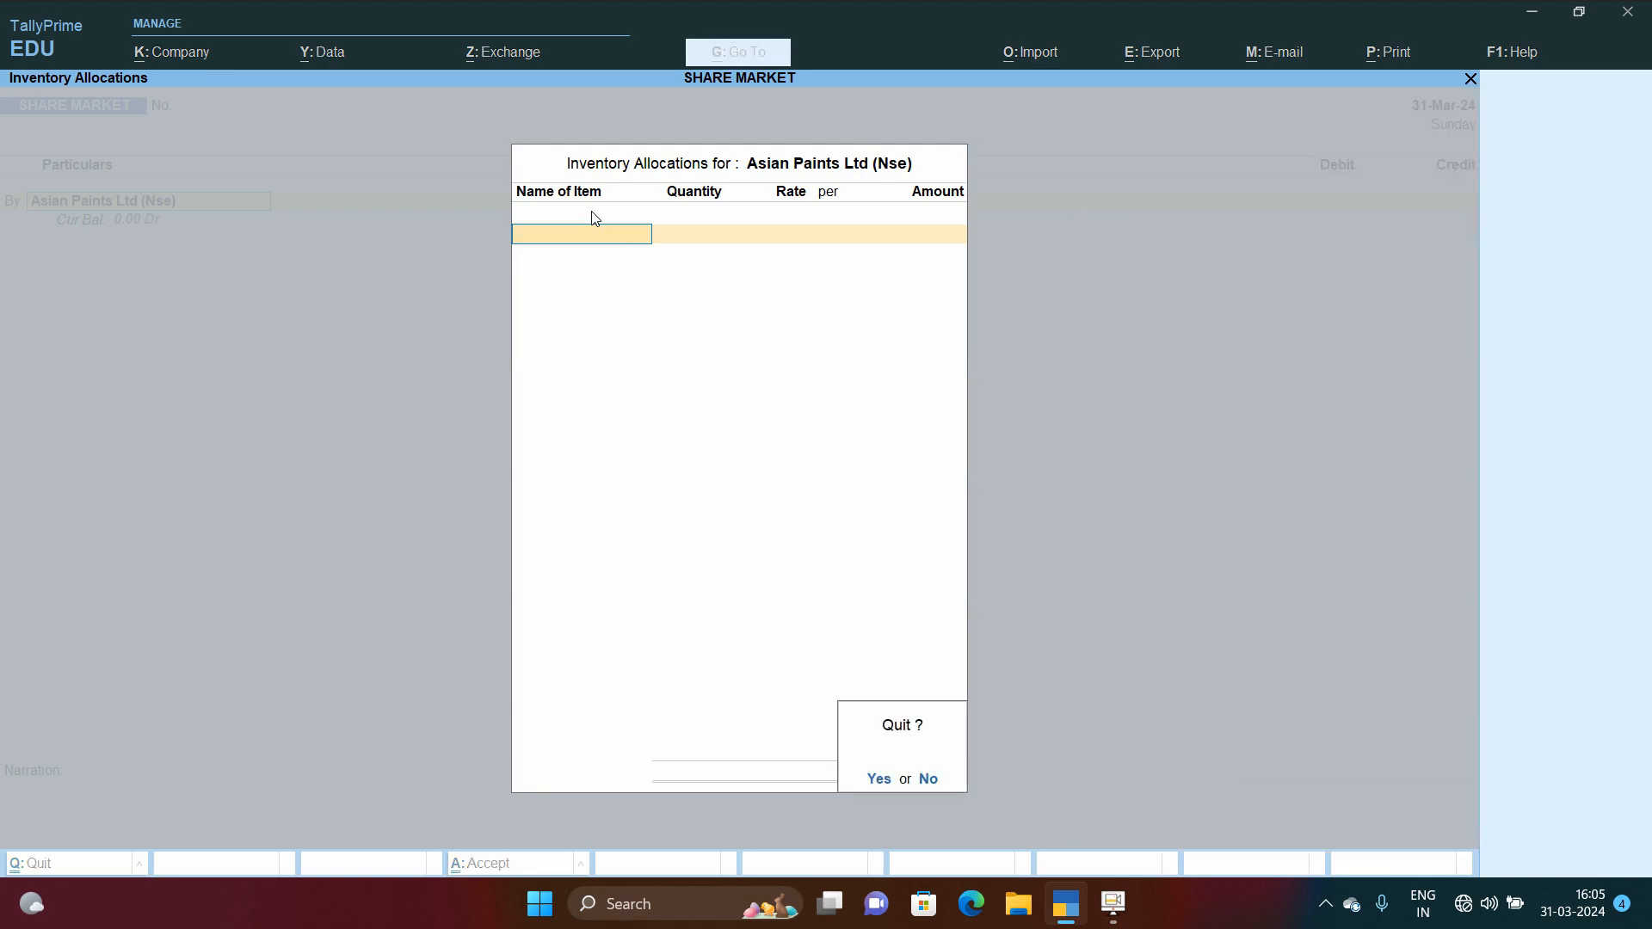
key("Return")
key("Escape")
key("Return")
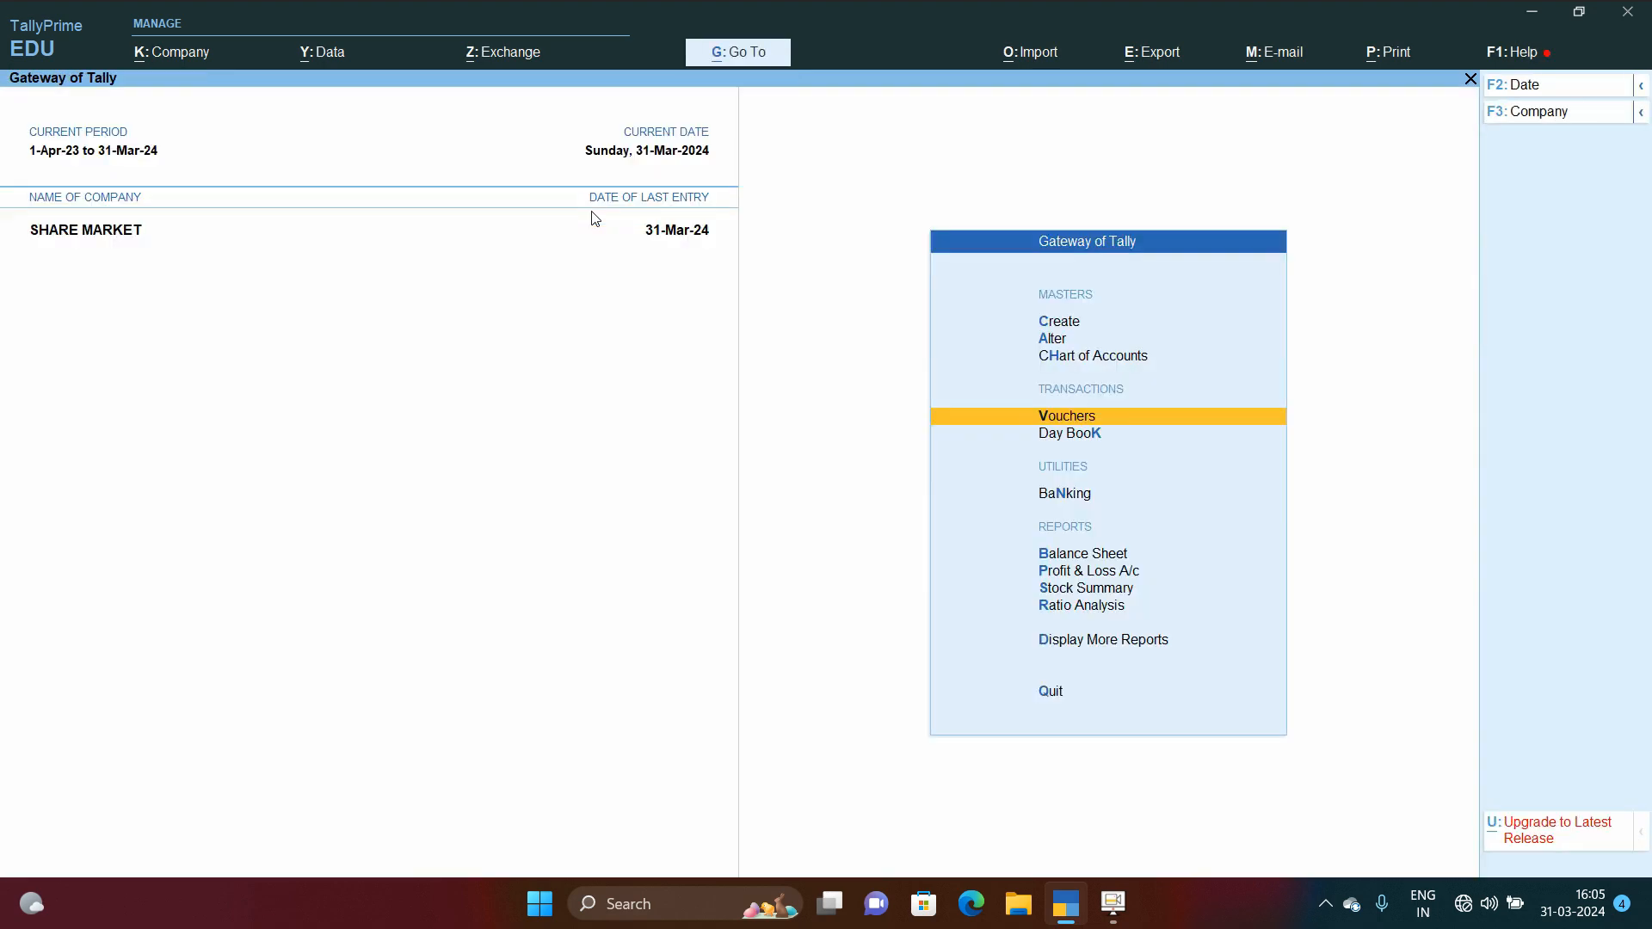
Step: Reopen the 1-Mar-24 Asian Paints share purchase voucher from the Journal Register
key("d")
key("a")
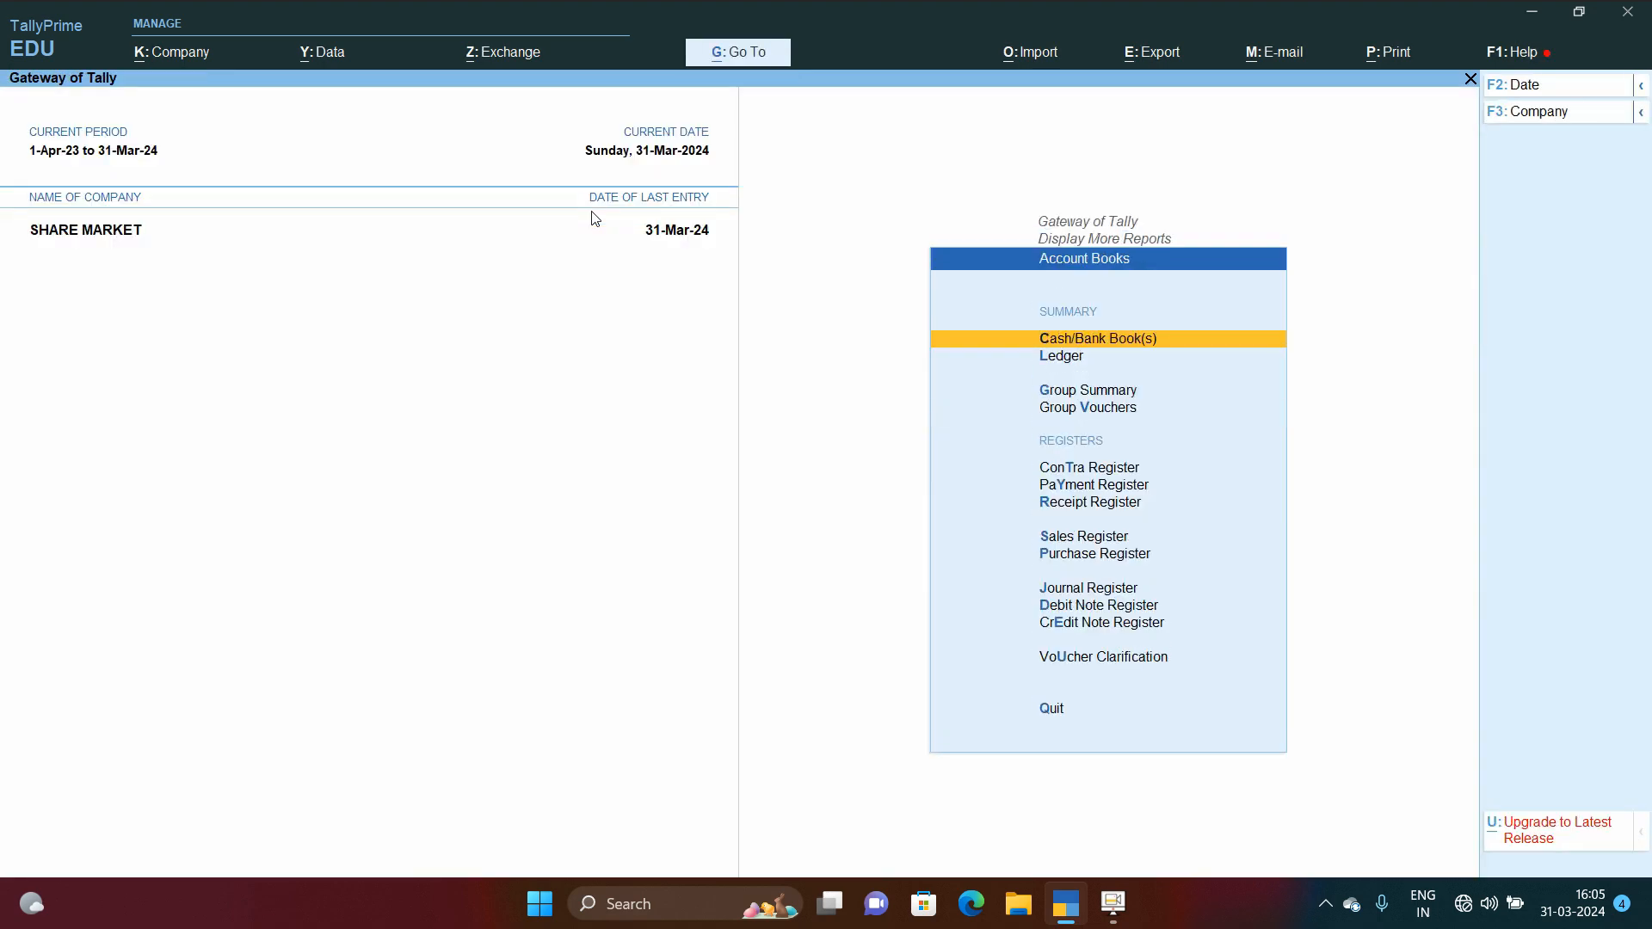
key("j")
key("Return")
Step: Step through the Asian Paints Ltd (Nse) ledger line and its SHARE INVESTMENT godown allocation
key("Return")
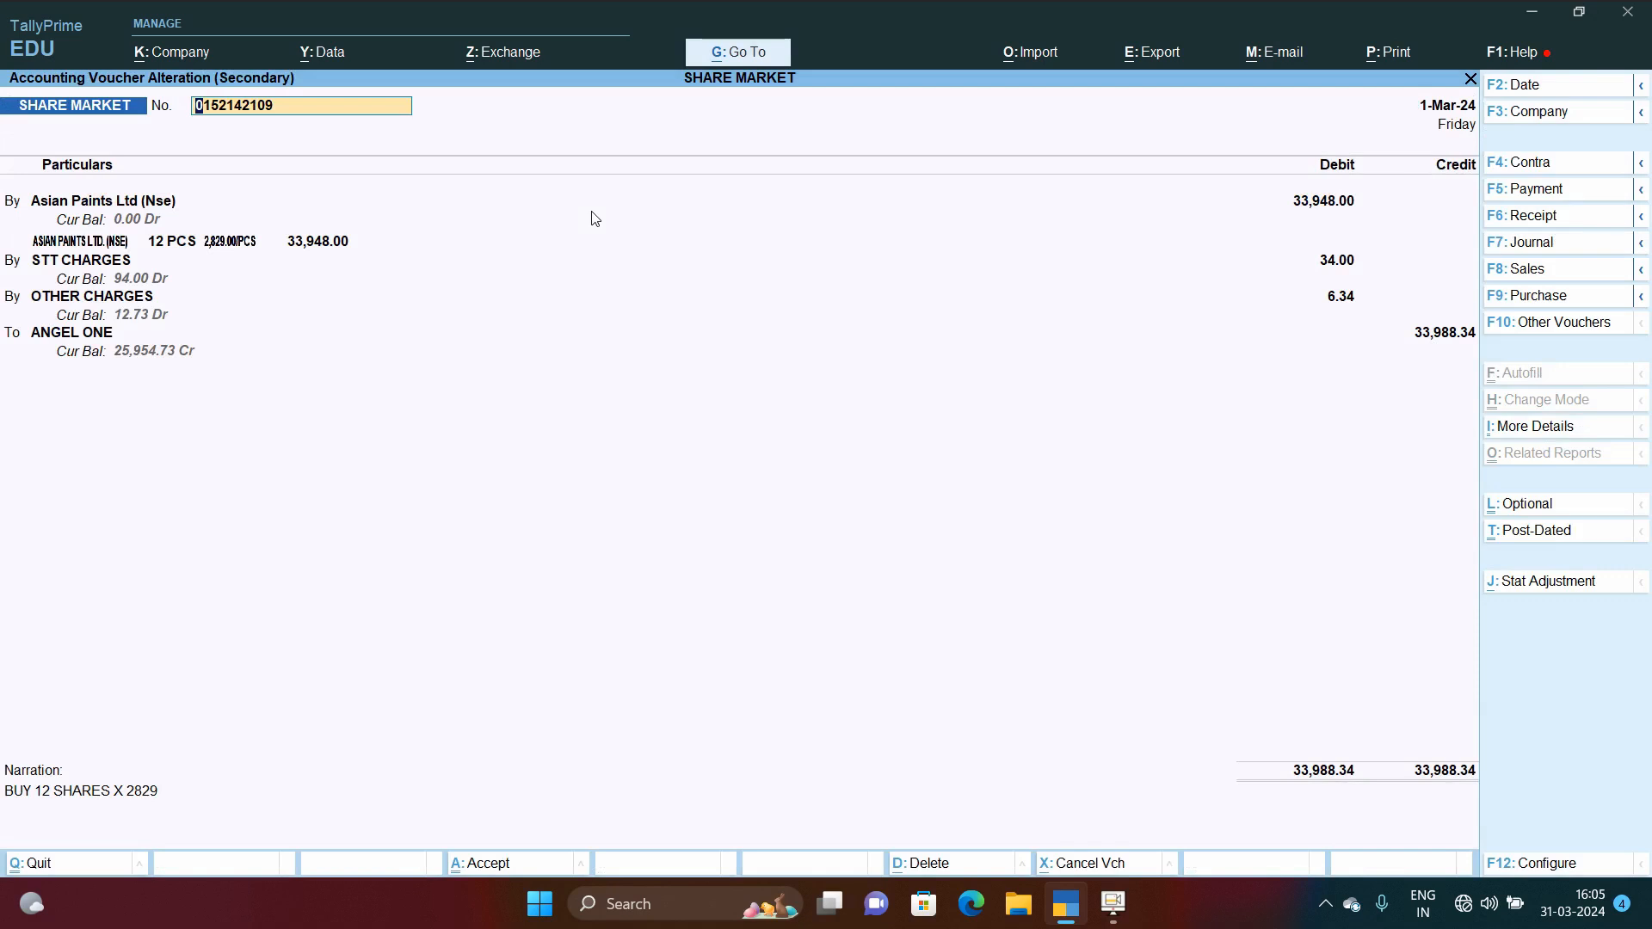
key("Return")
key("Return")
key("Return")
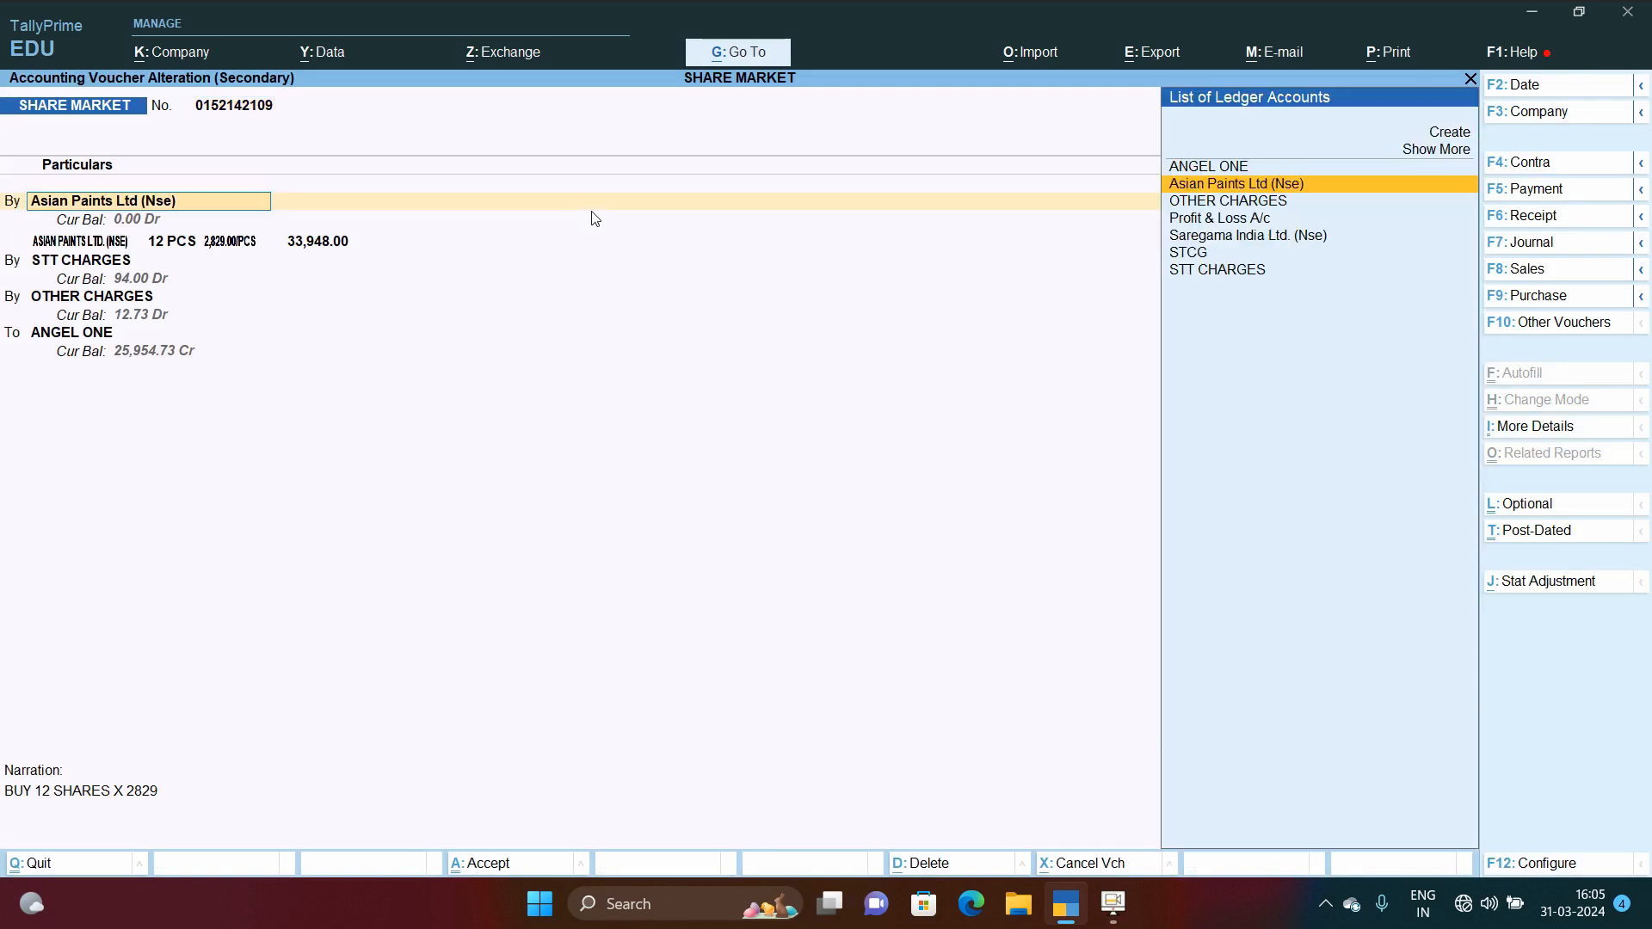
key("Return")
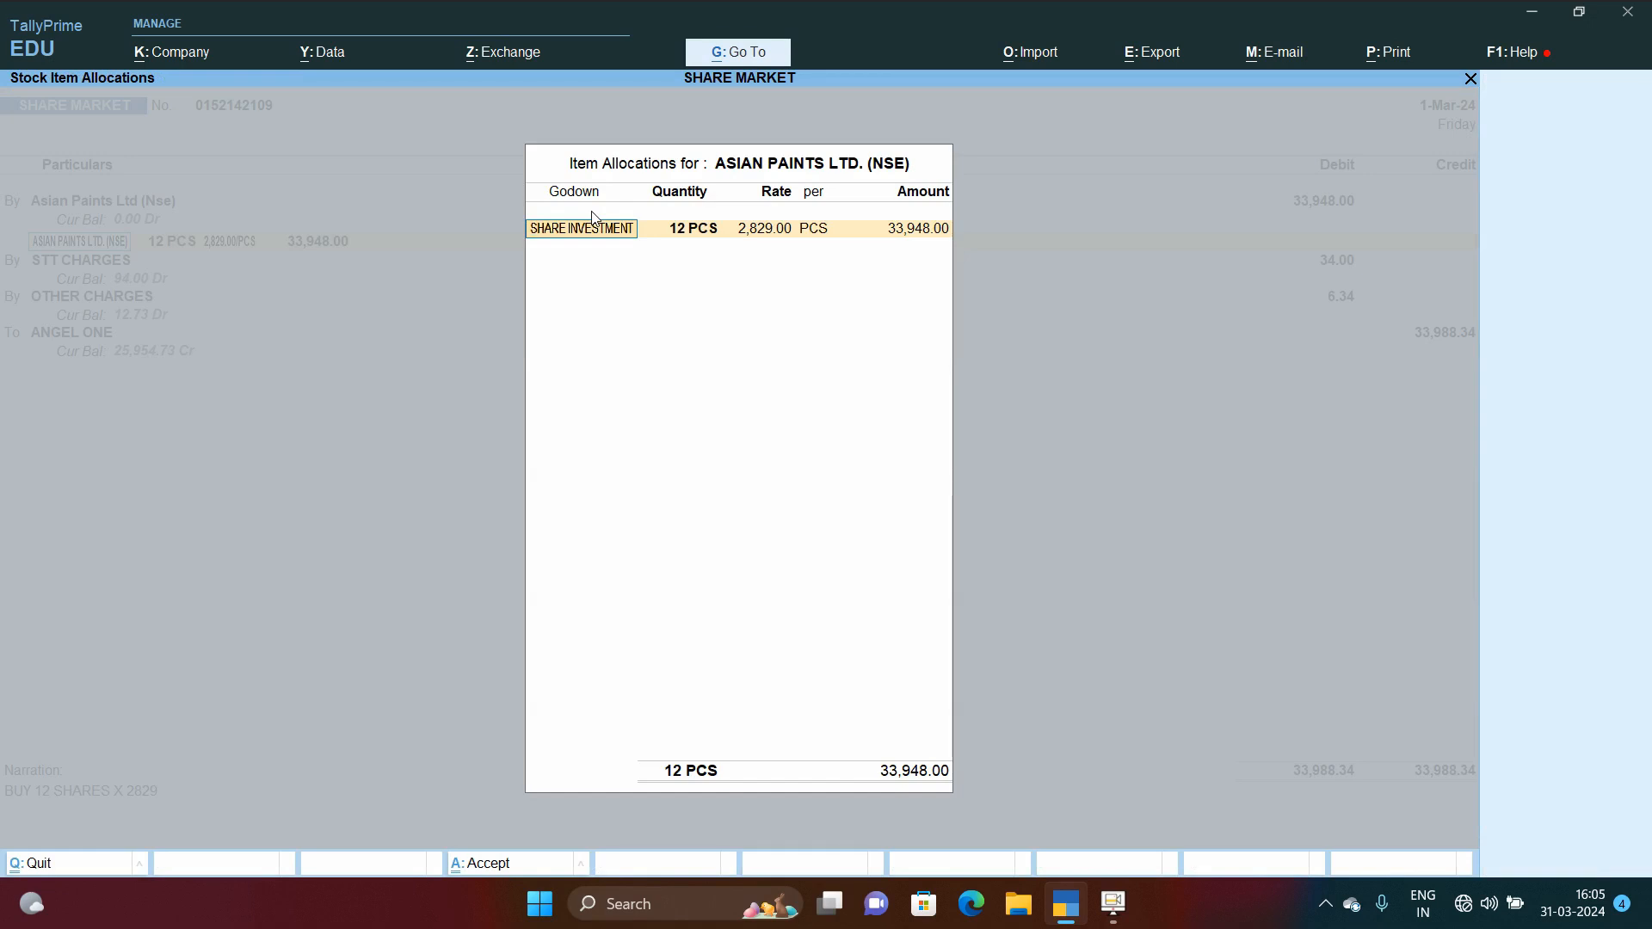
key("Return")
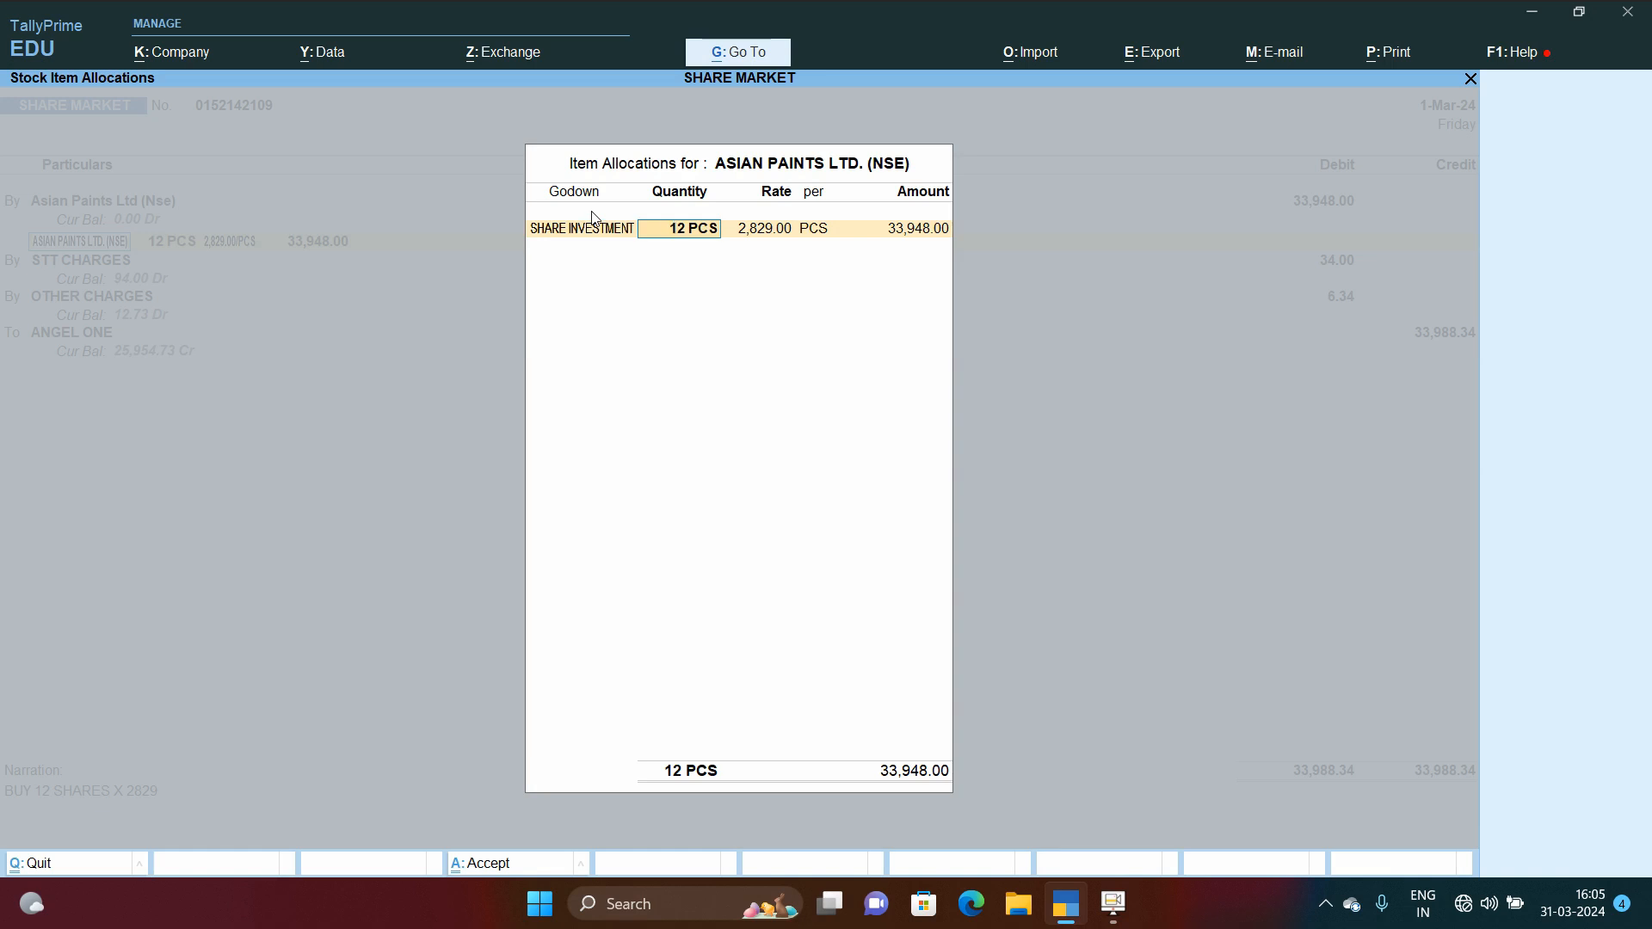
key("Return")
key("Return")
key("Return")
key("Return")
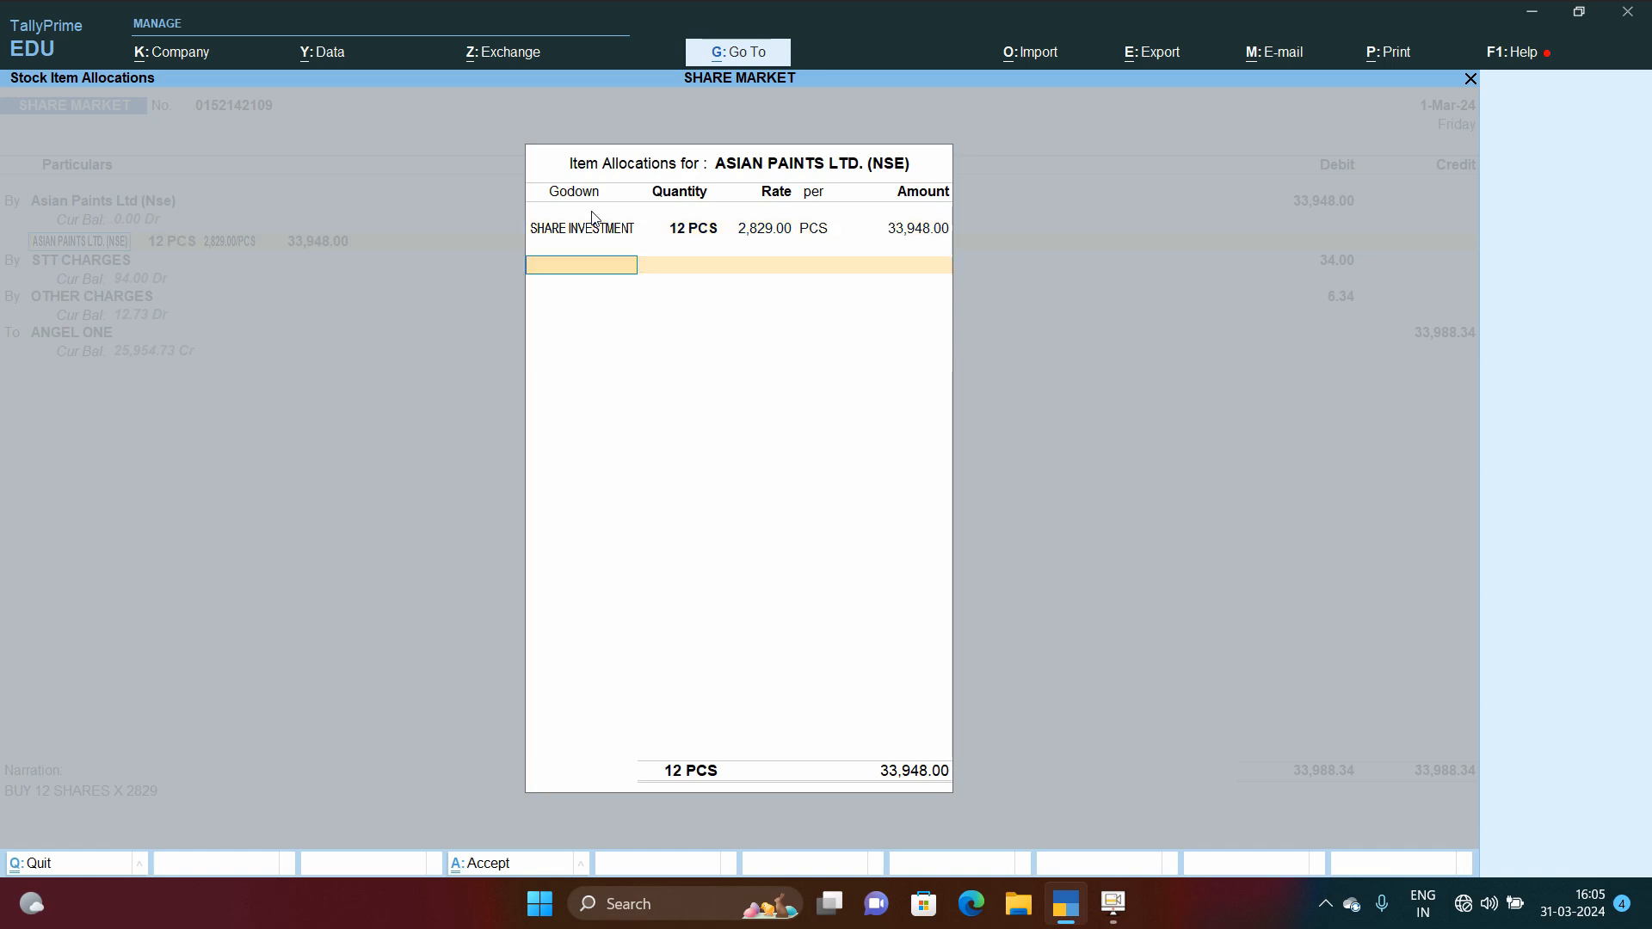
key("Return")
Step: Step through the STT charges, other charges, ANGEL ONE lines and narration of the 1-Mar-24 voucher and accept it
key("Return")
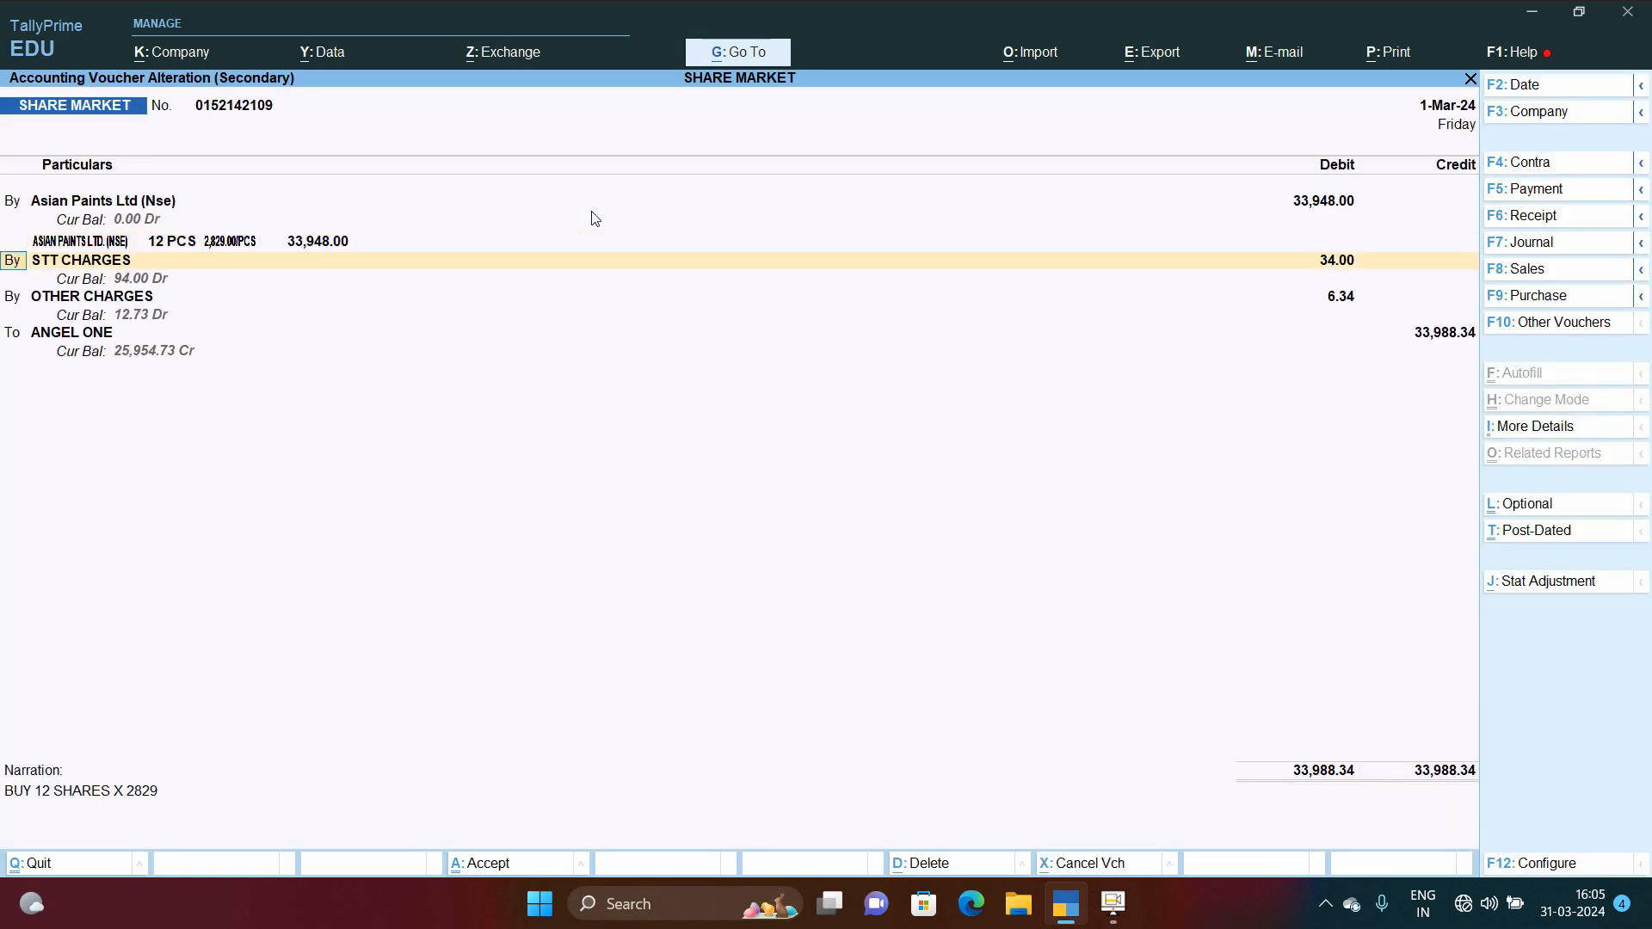
key("Return")
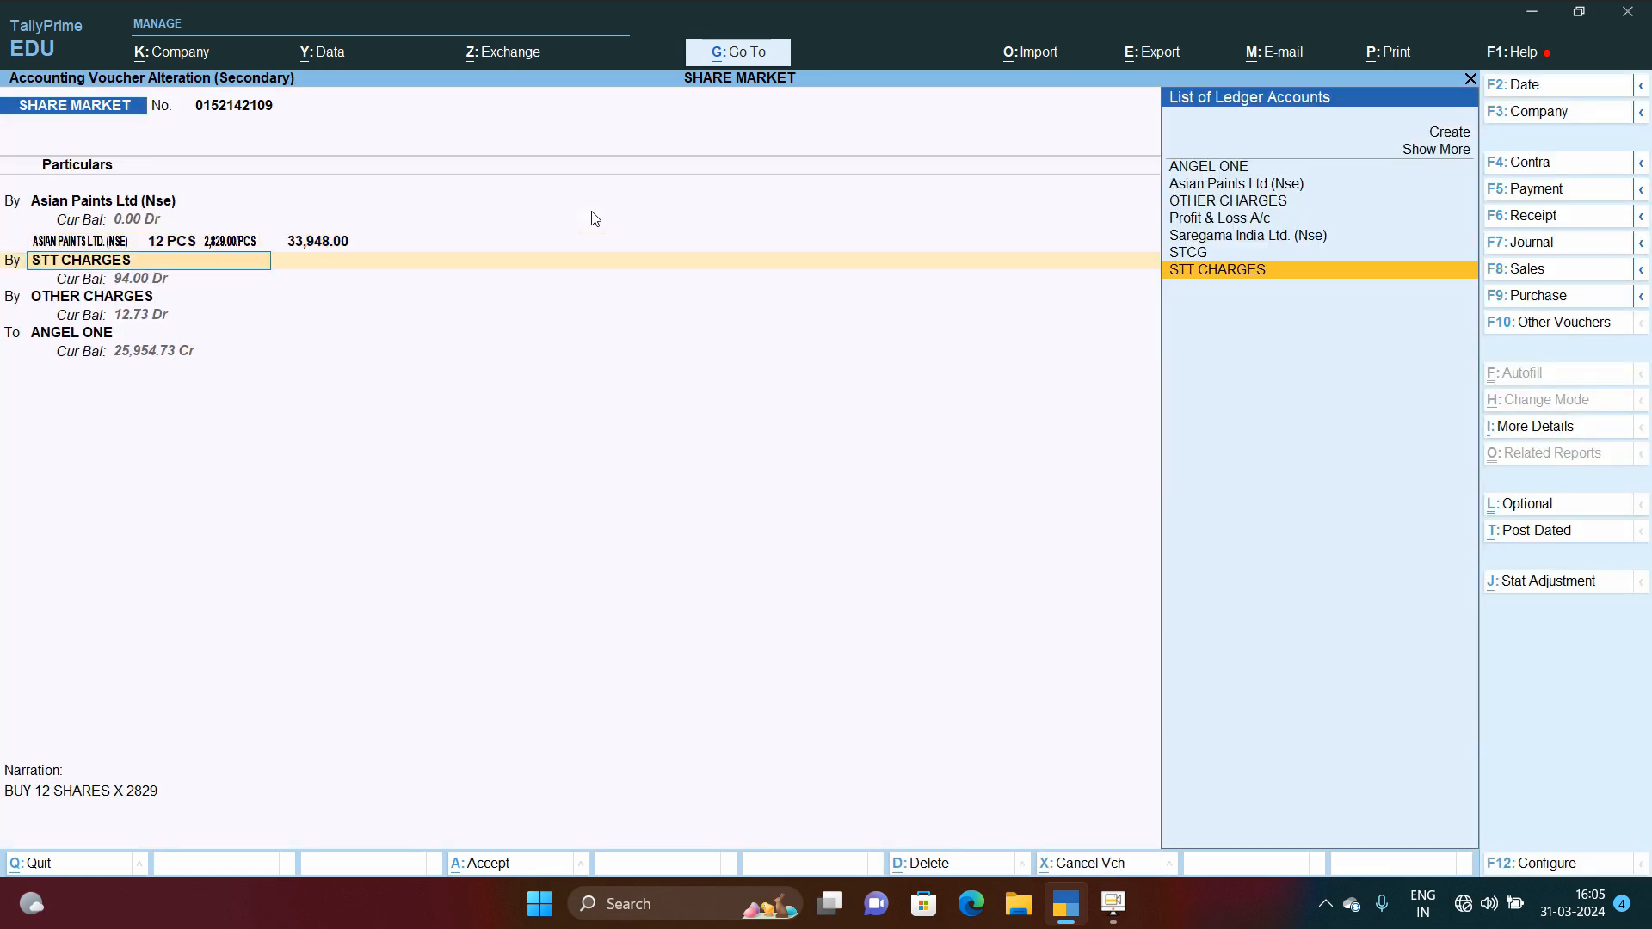
key("Return")
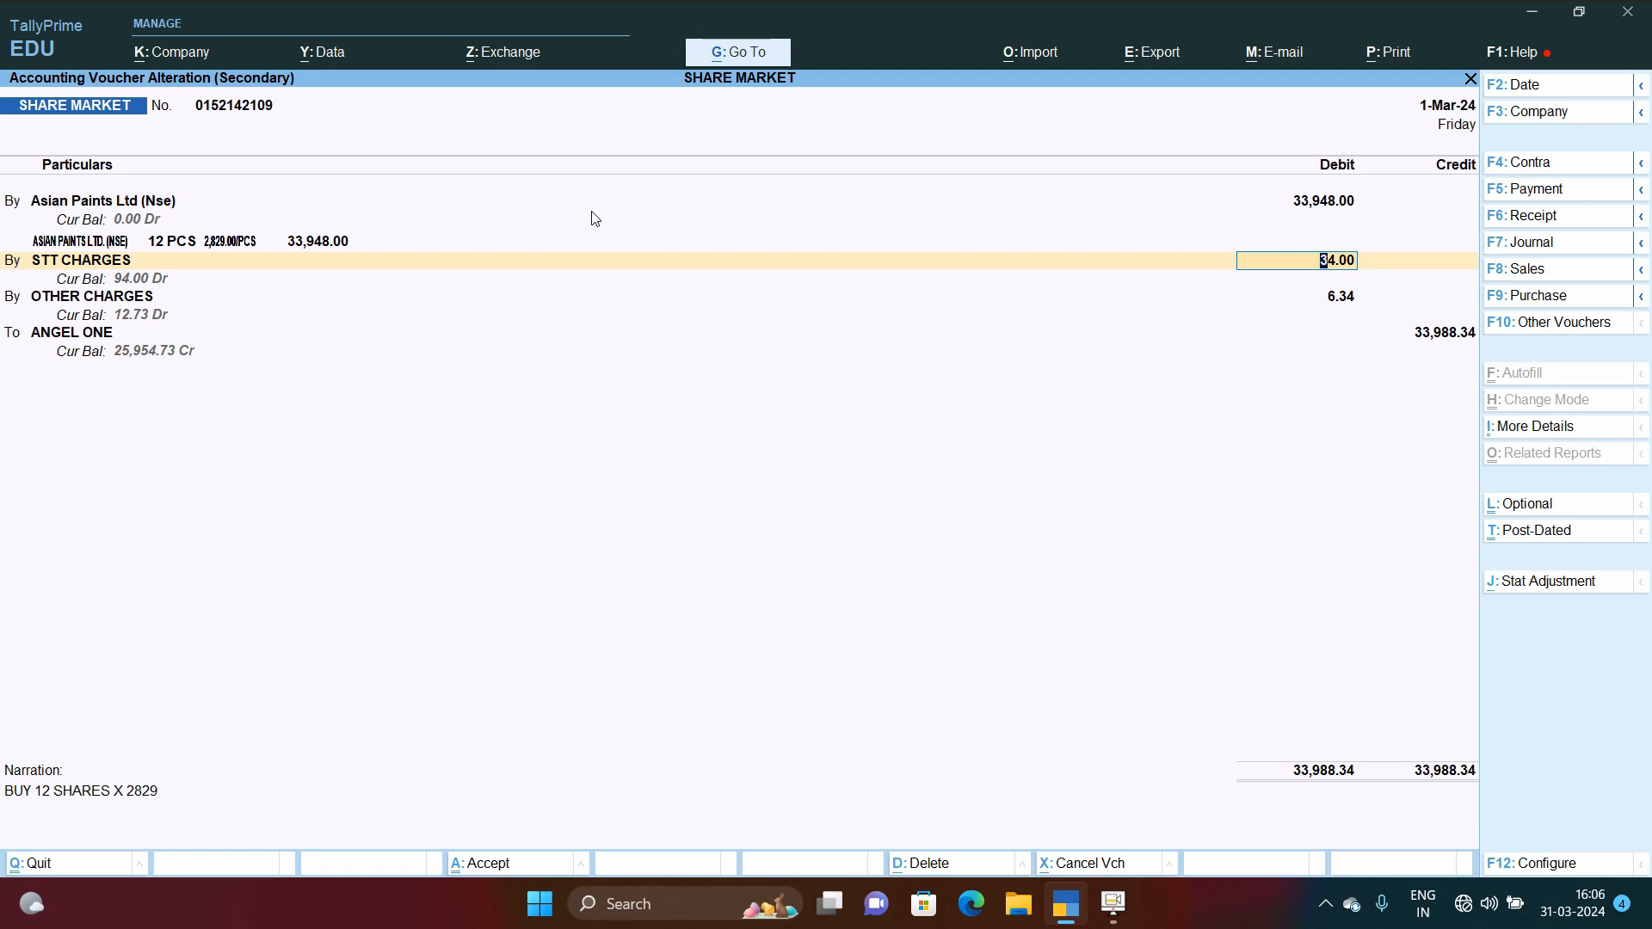
key("Return")
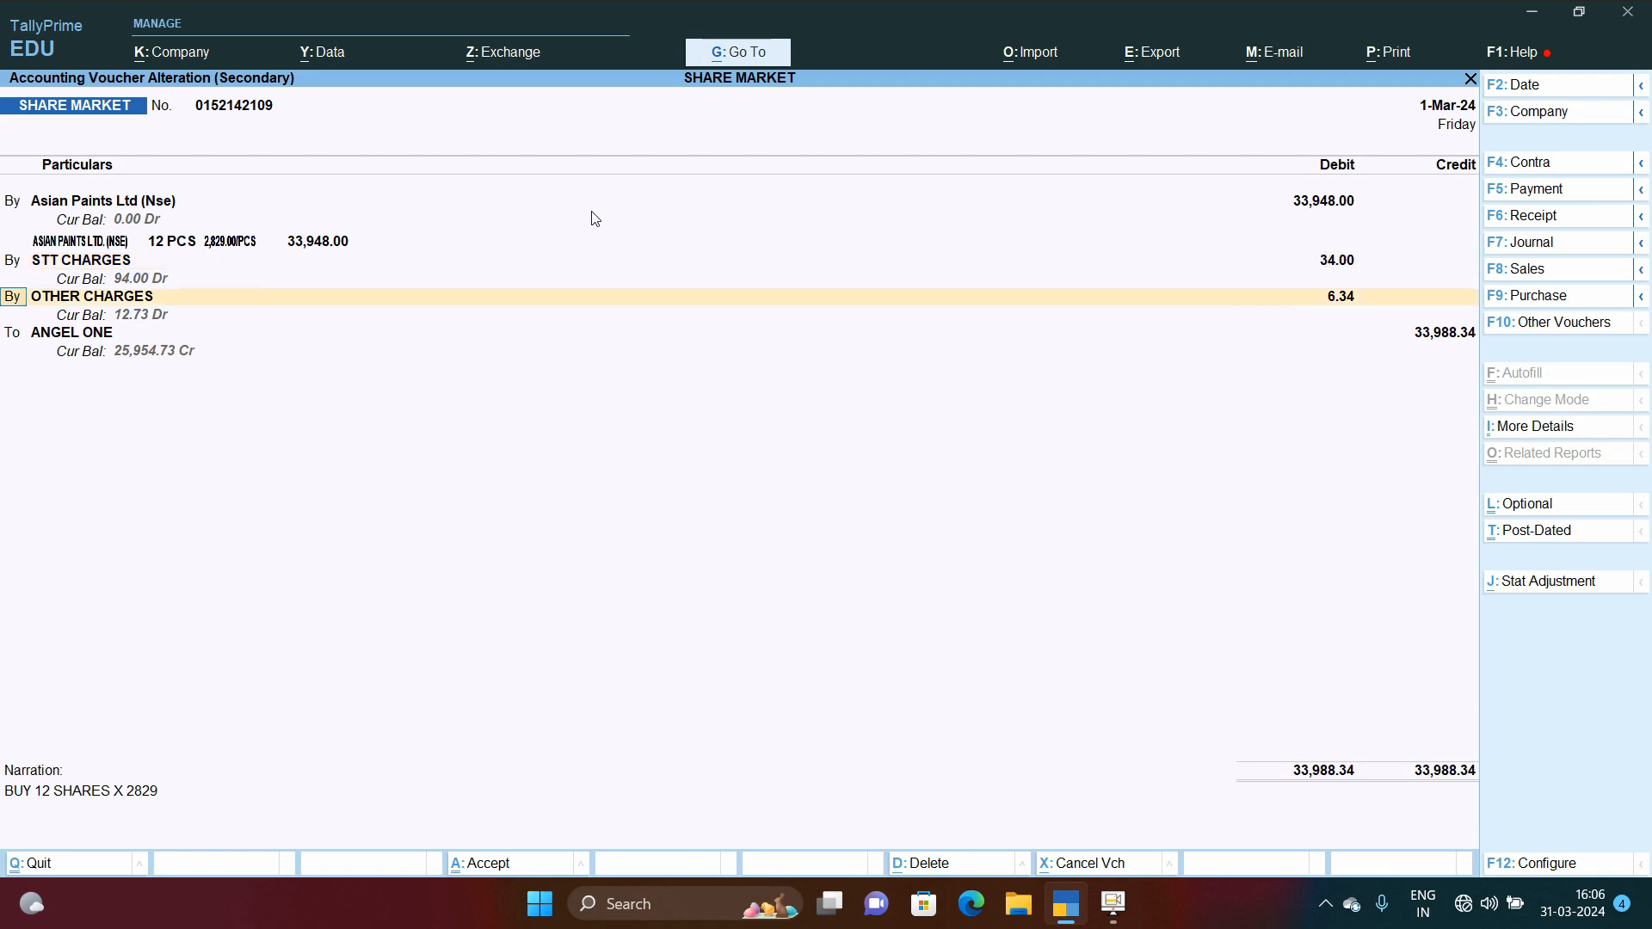
key("Return")
key("Return")
key("Return")
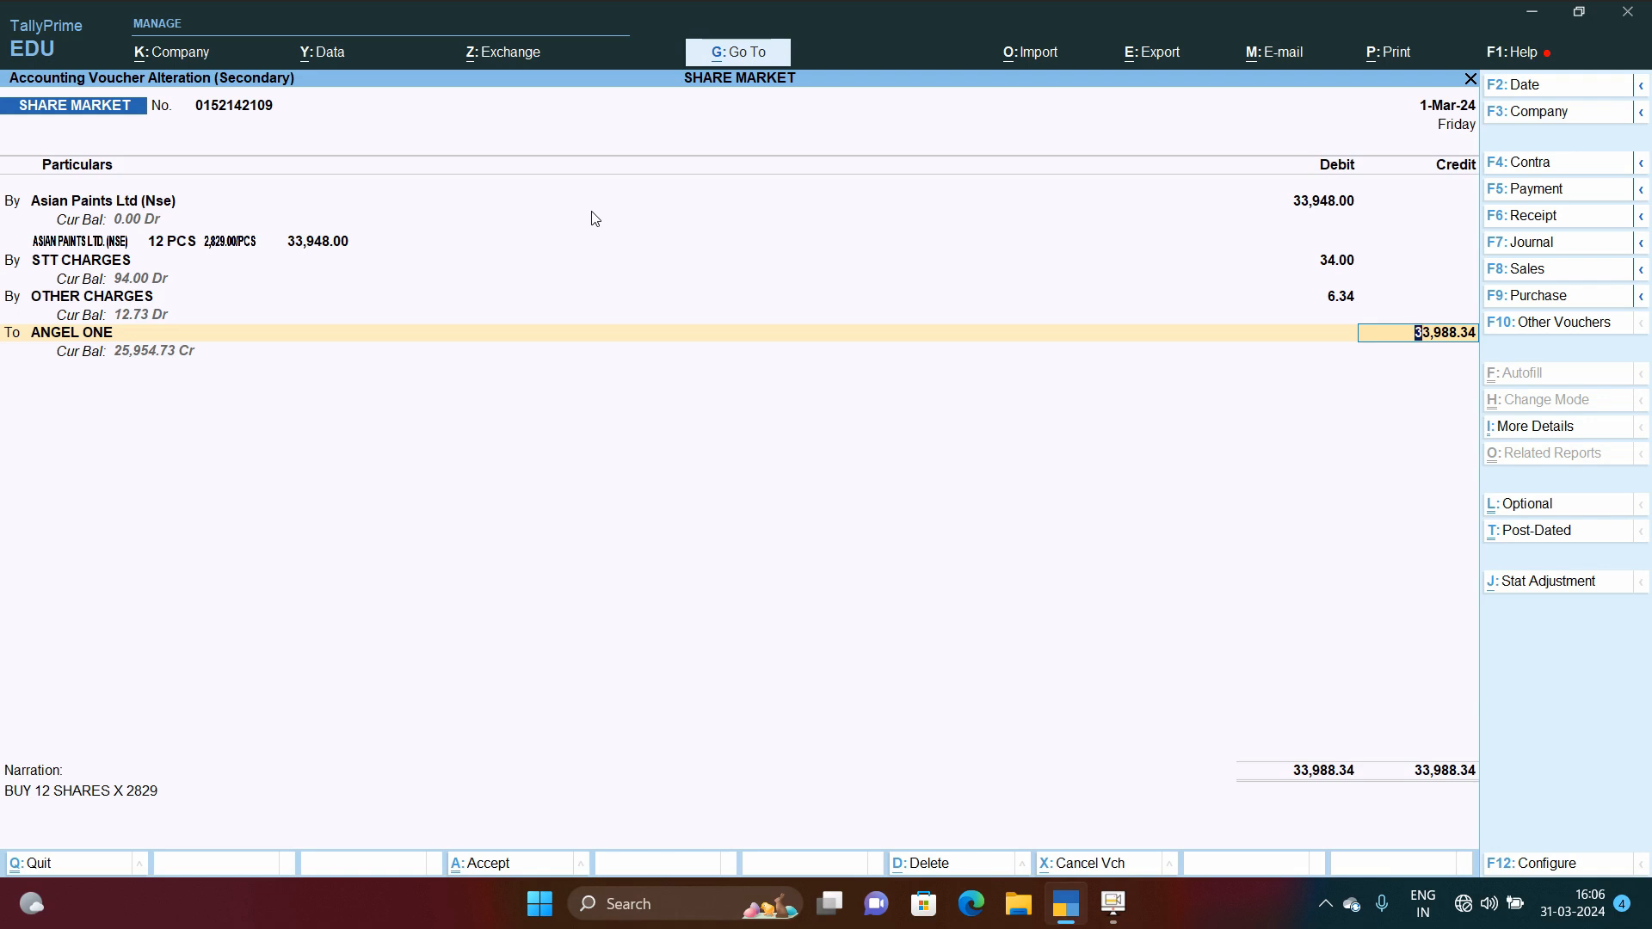
key("Return")
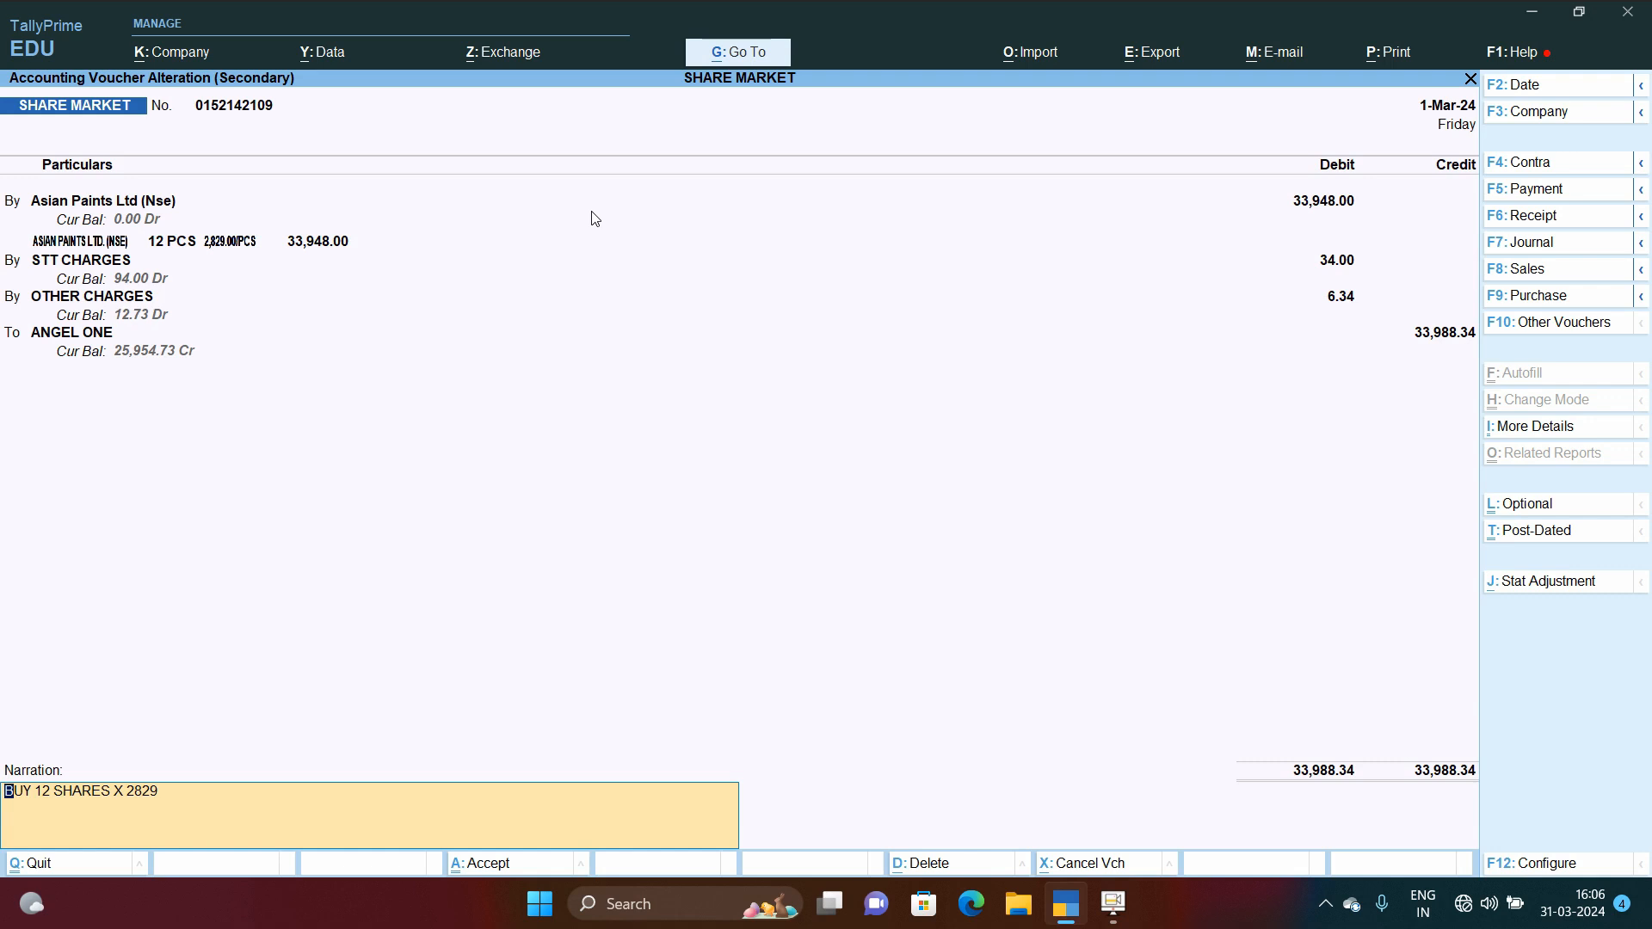
key("Return")
Step: Open the 31-Mar-24 Saregama India Ltd. (Nse) SHARE MARKET voucher and review its SHARE INVESTMENT item allocation
key("Return")
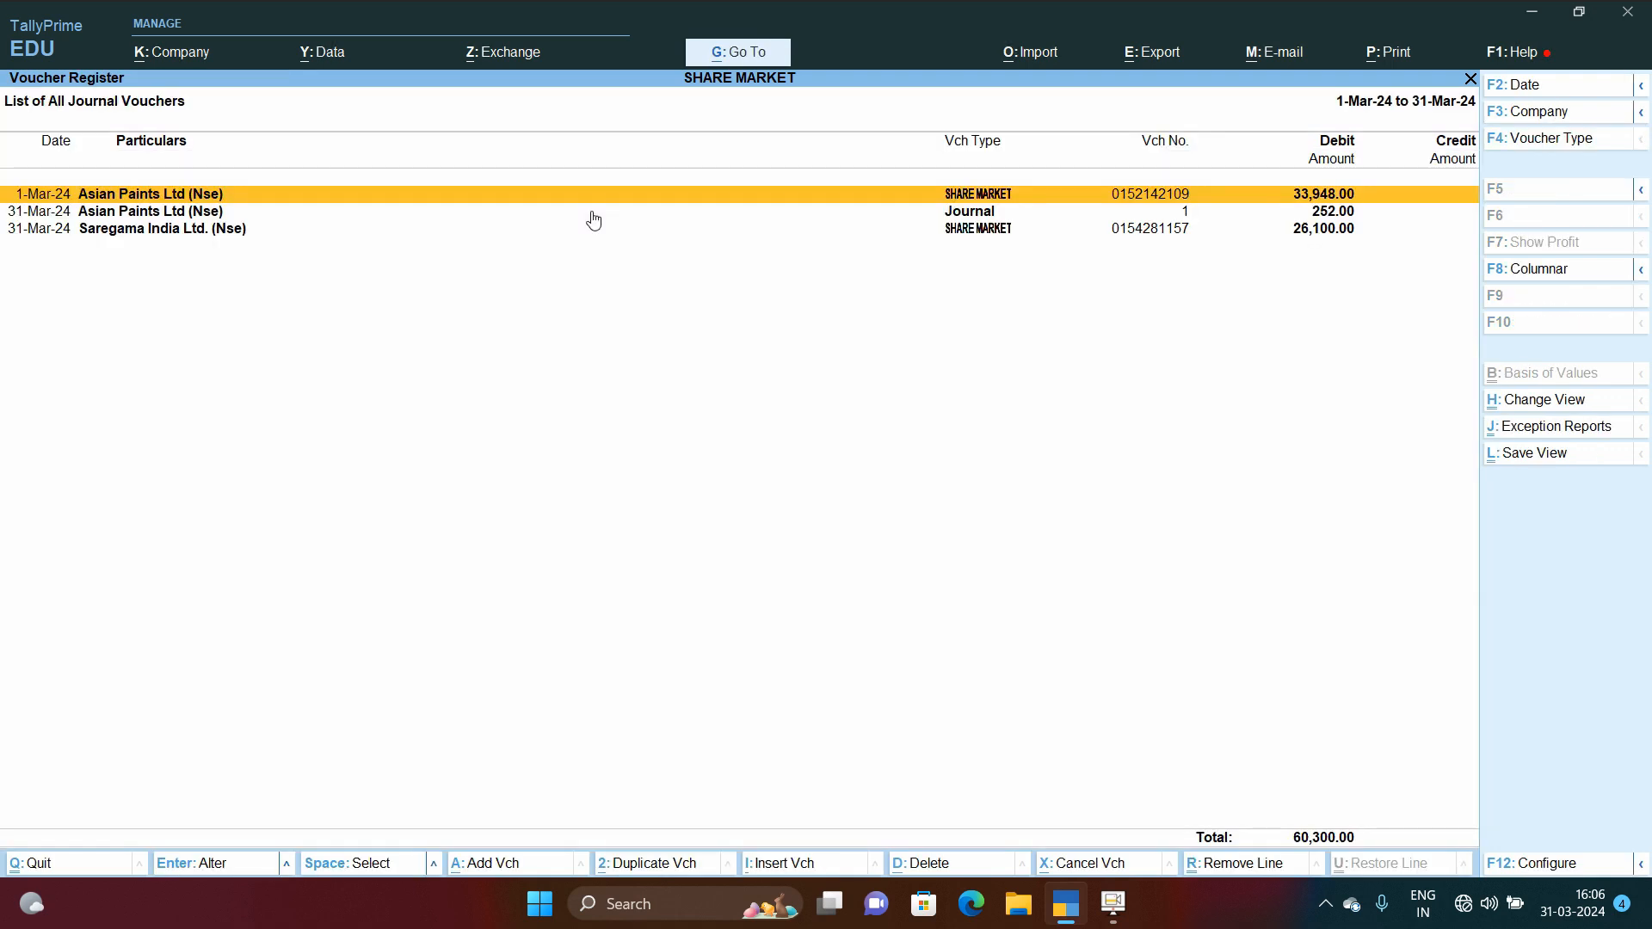
key("Down")
key("Down")
key("Return")
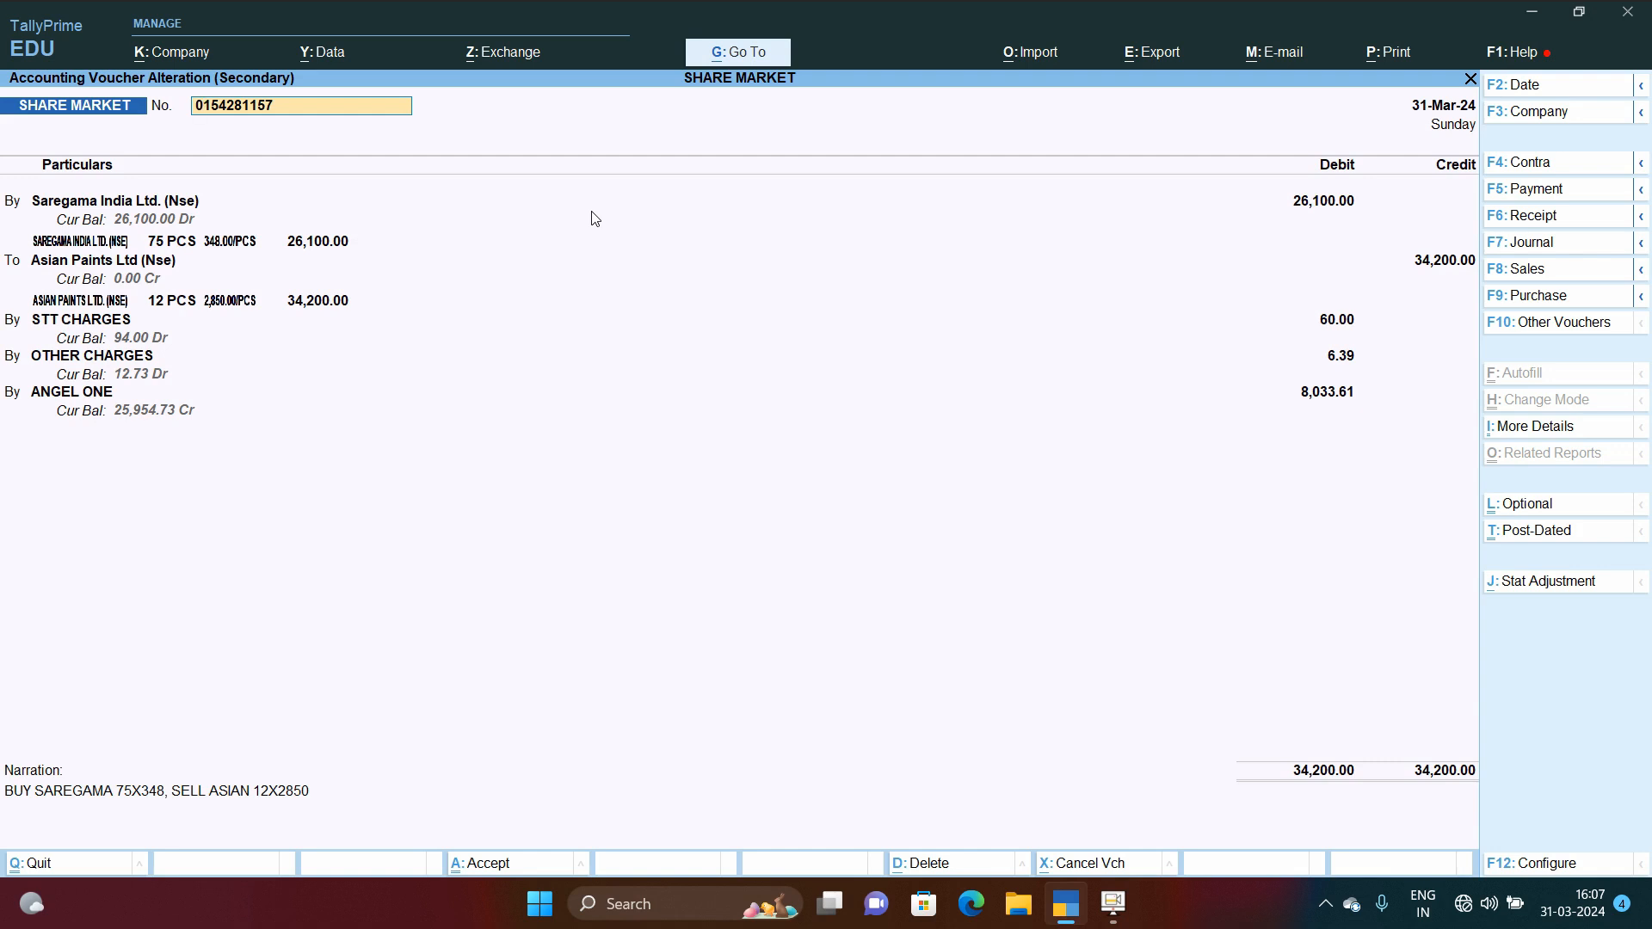
key("Return")
key("Return")
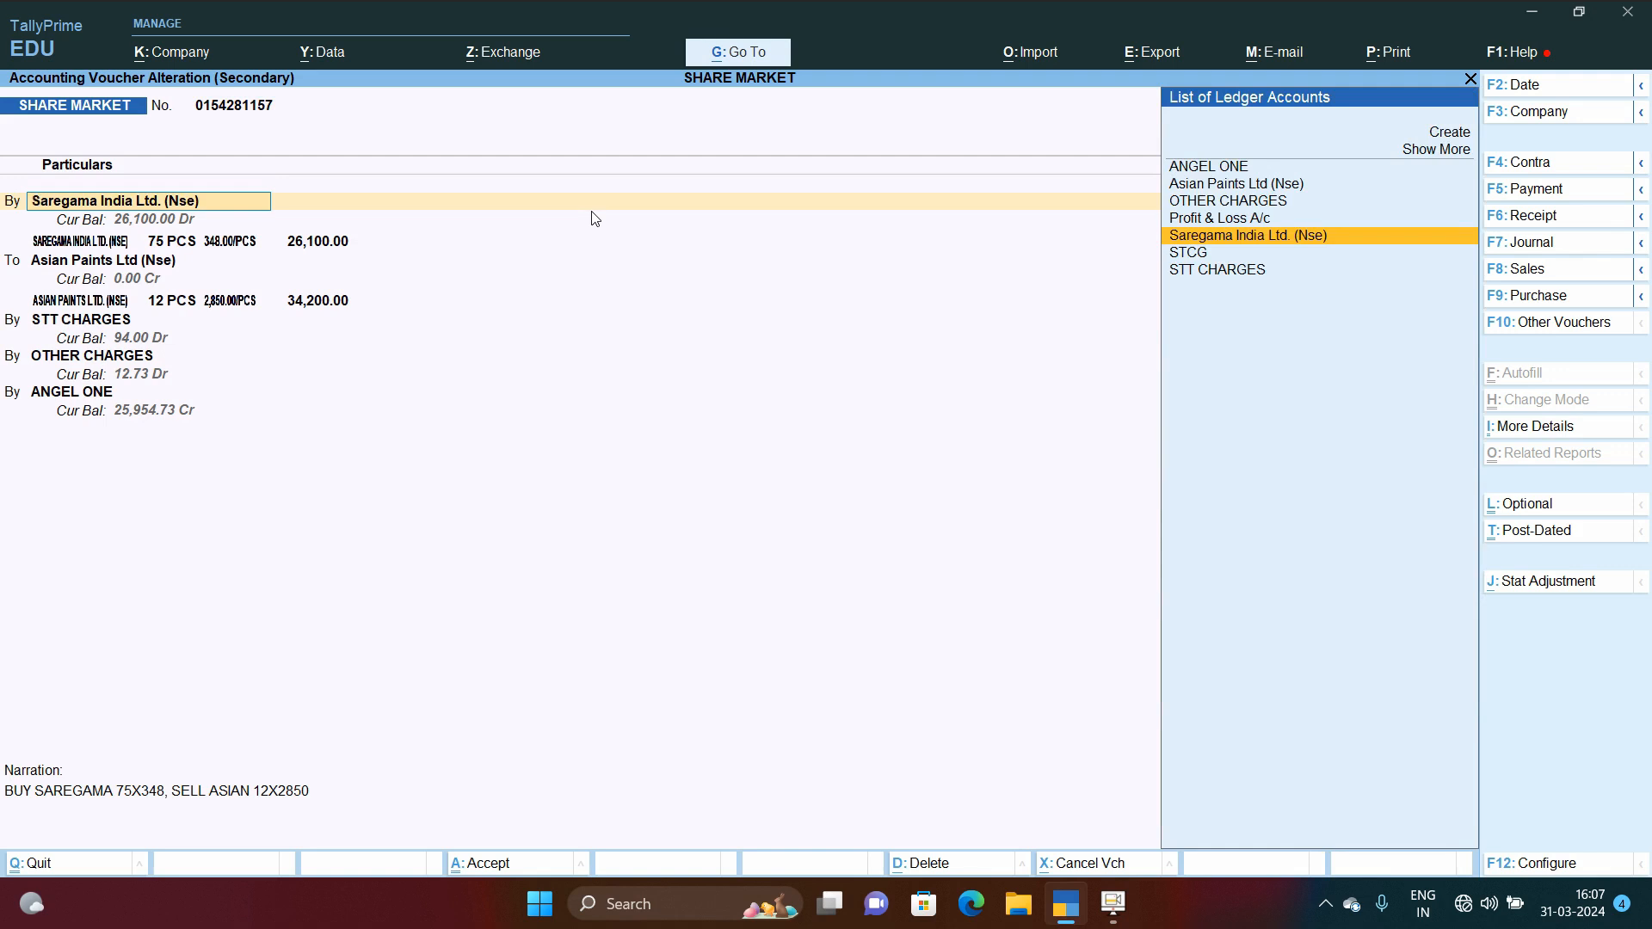
key("Return")
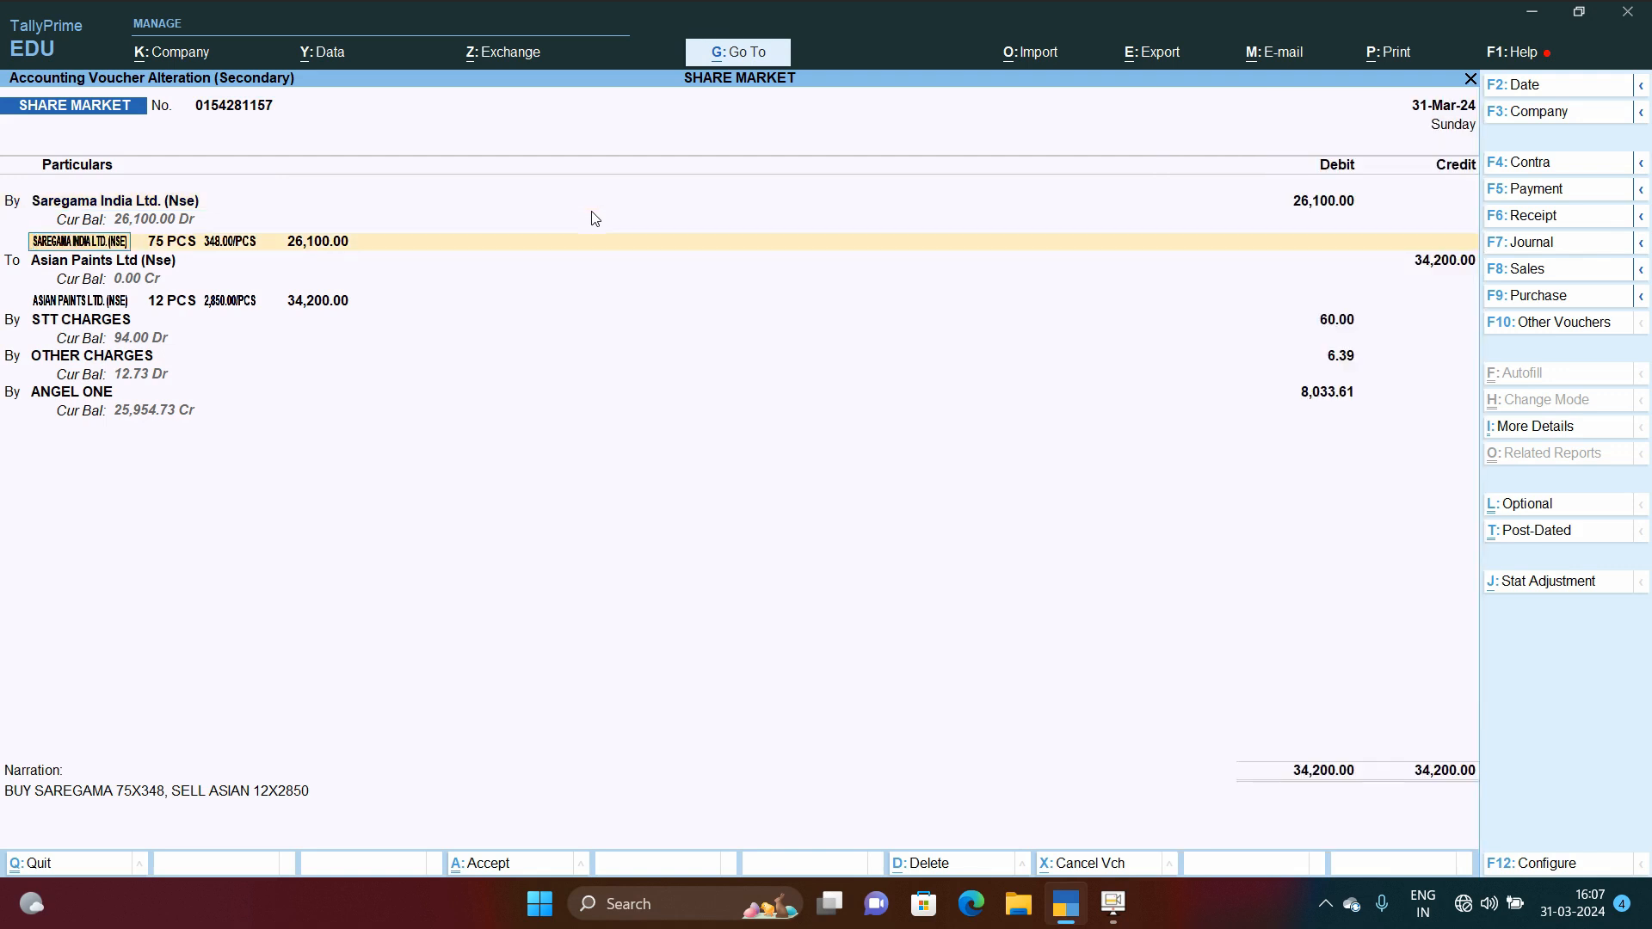
key("Return")
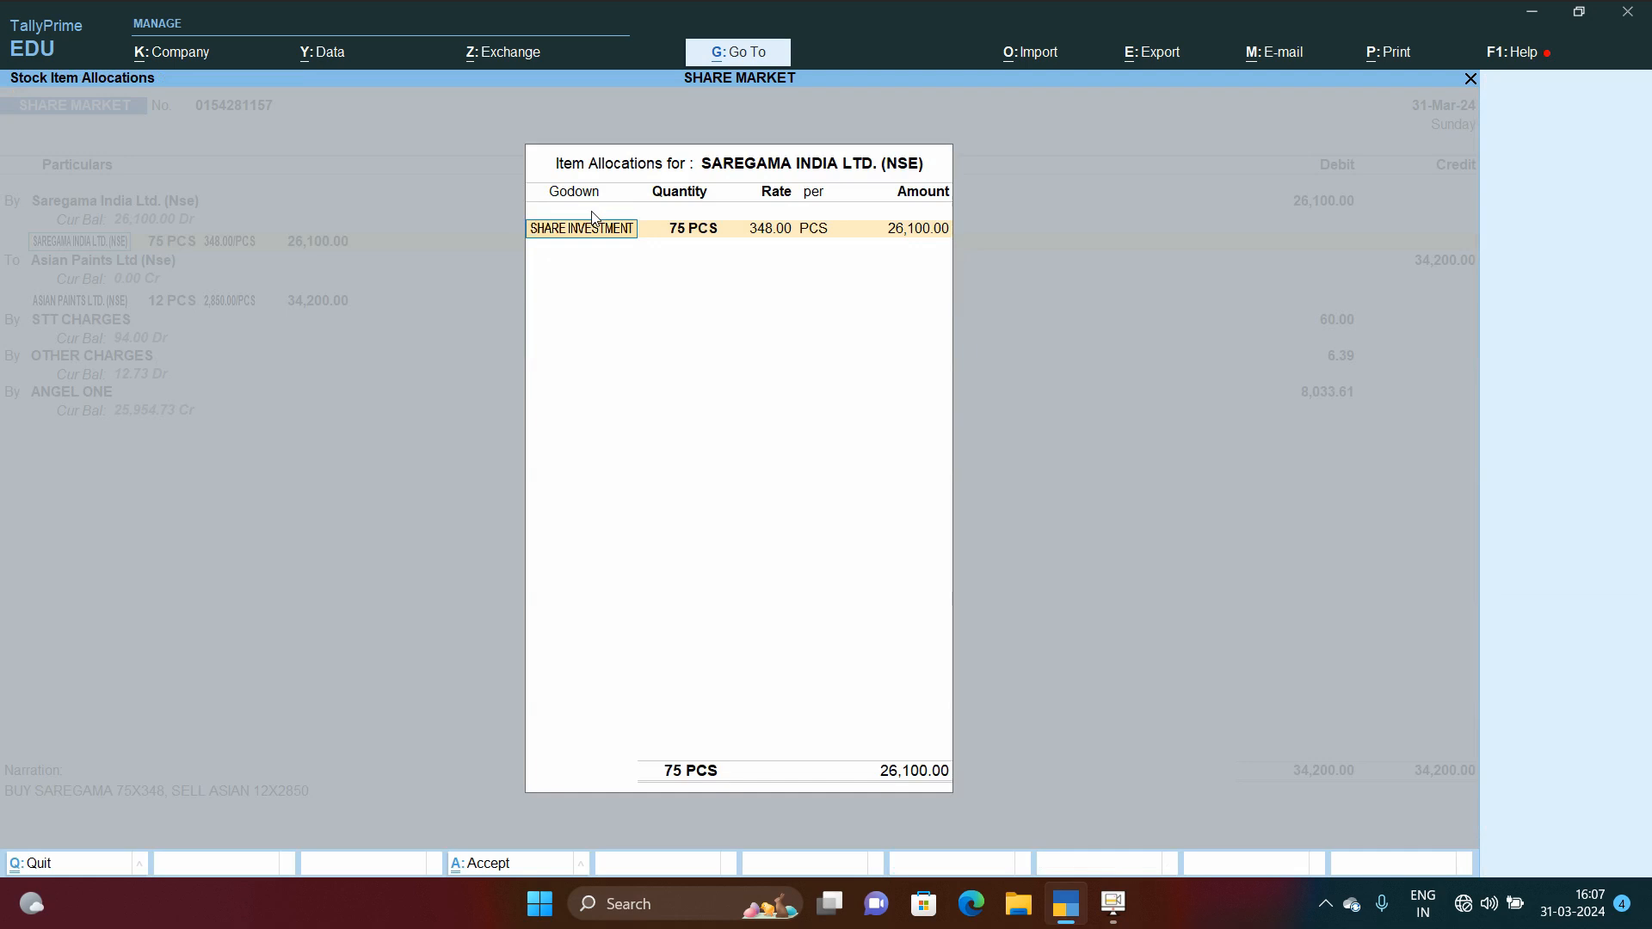
key("Return")
key("Return")
key("Return")
key("Return")
key("Return")
key("Return")
key("Return")
key("Return")
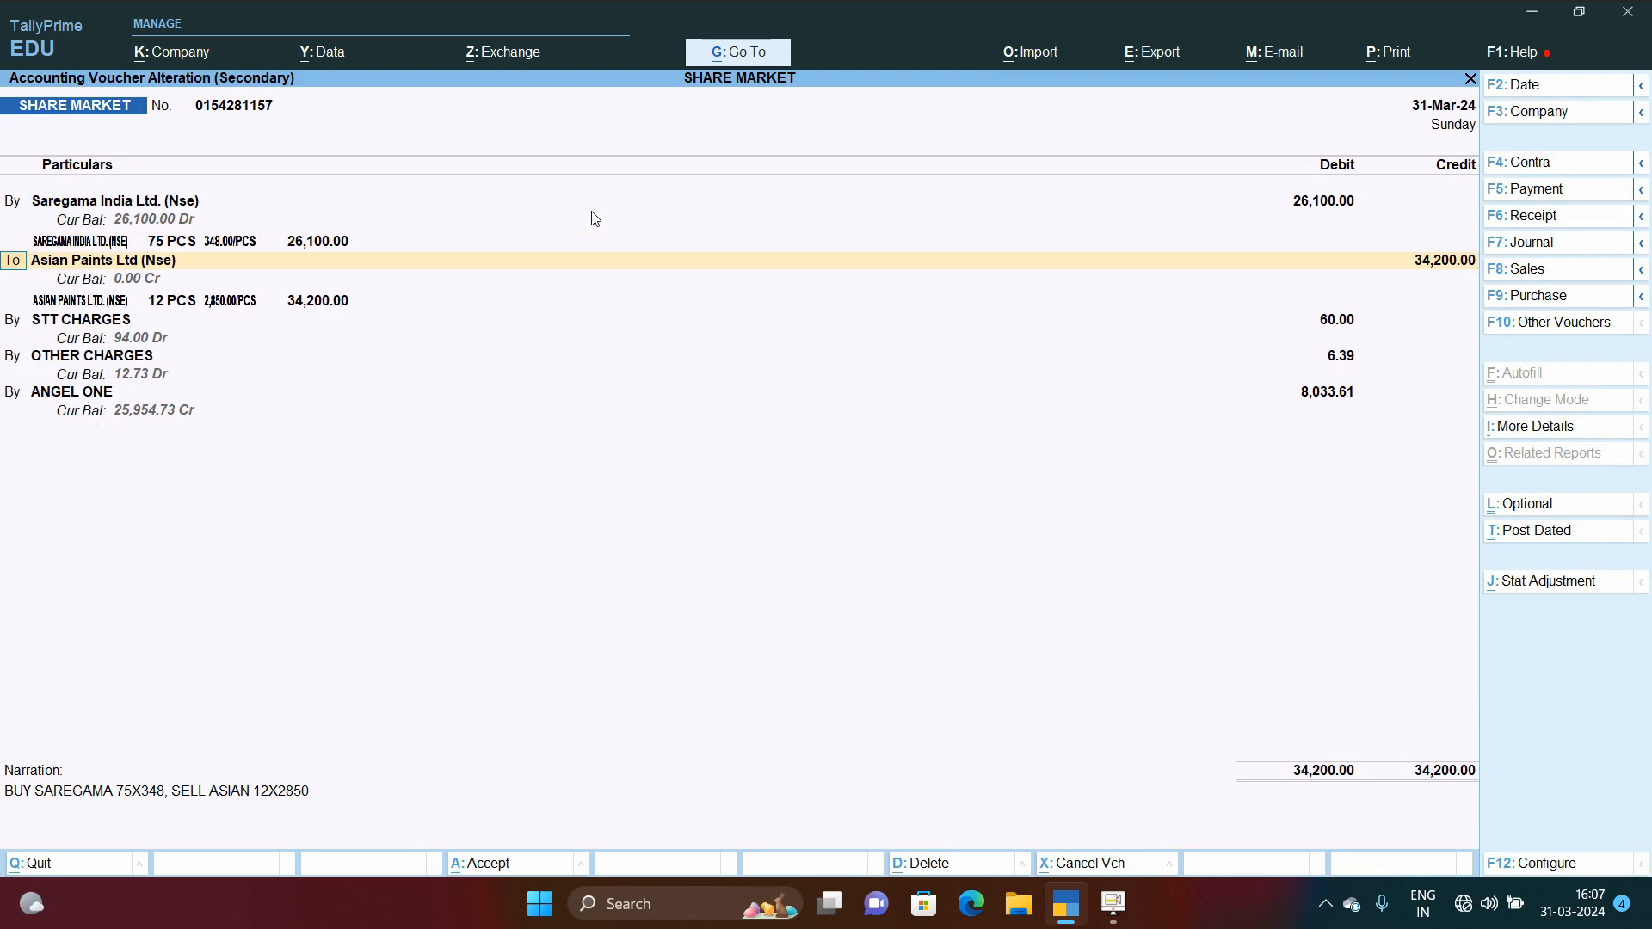
Step: Set the godown of the ASIAN PAINTS LTD. (NSE) sale allocation to SHARE INVESTMENT
key("Return")
key("Return")
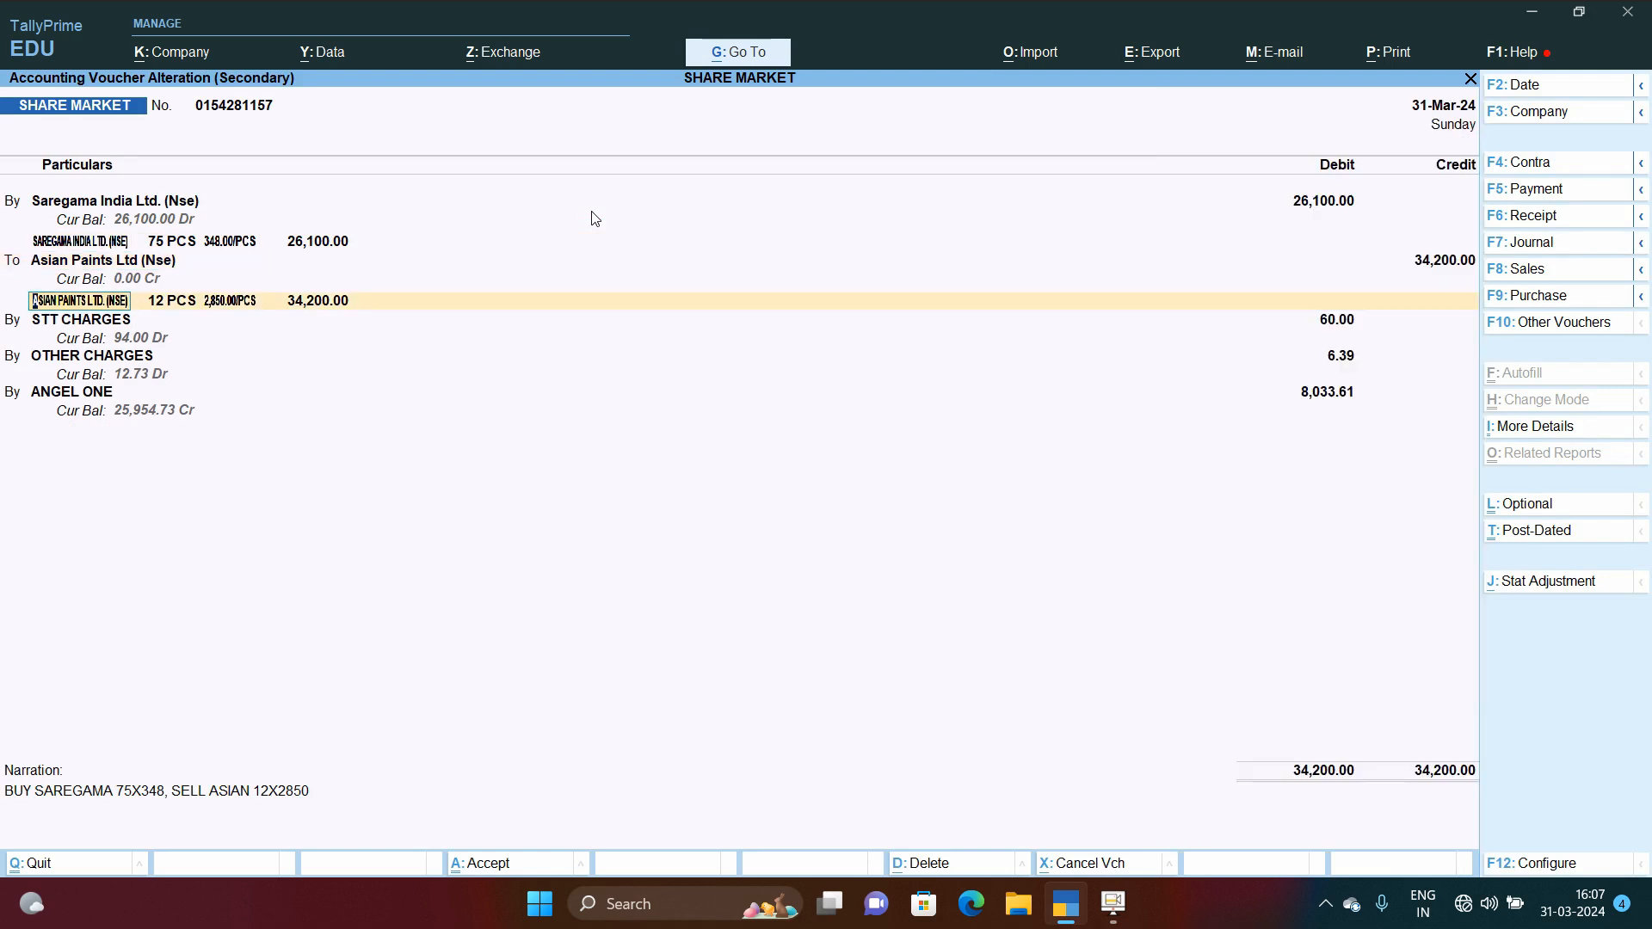
key("Return")
key("Return")
key("Return")
key("Return")
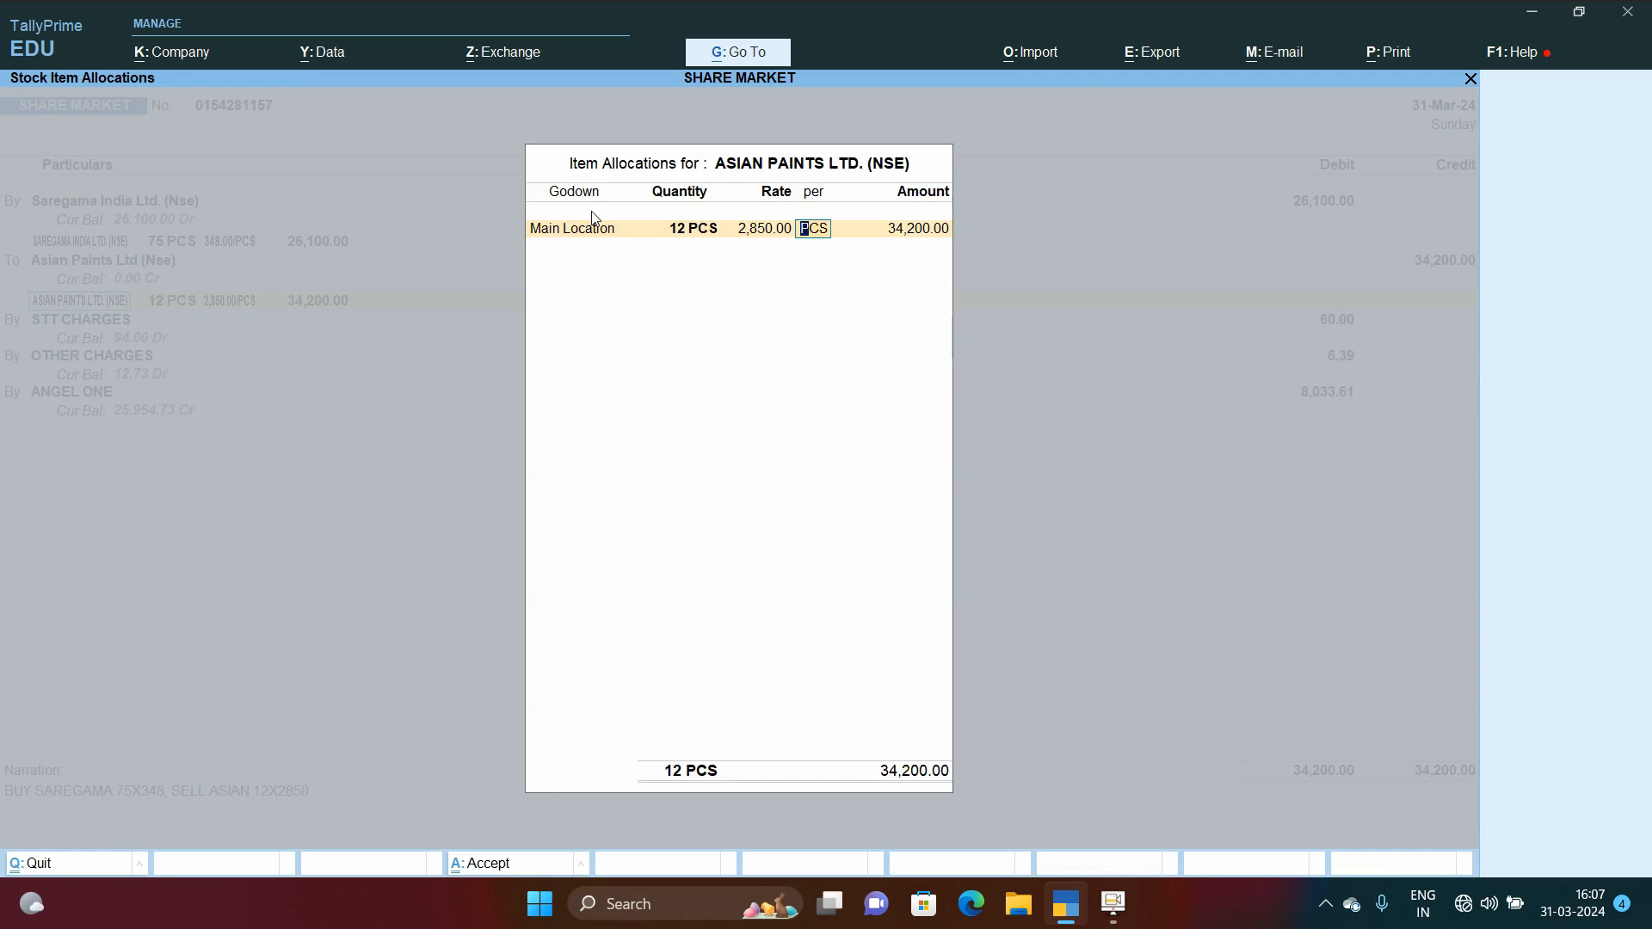
key("Return")
key("shift+Tab")
key("shift+Tab")
key("shift+Tab")
key("shift+Tab")
key("Down")
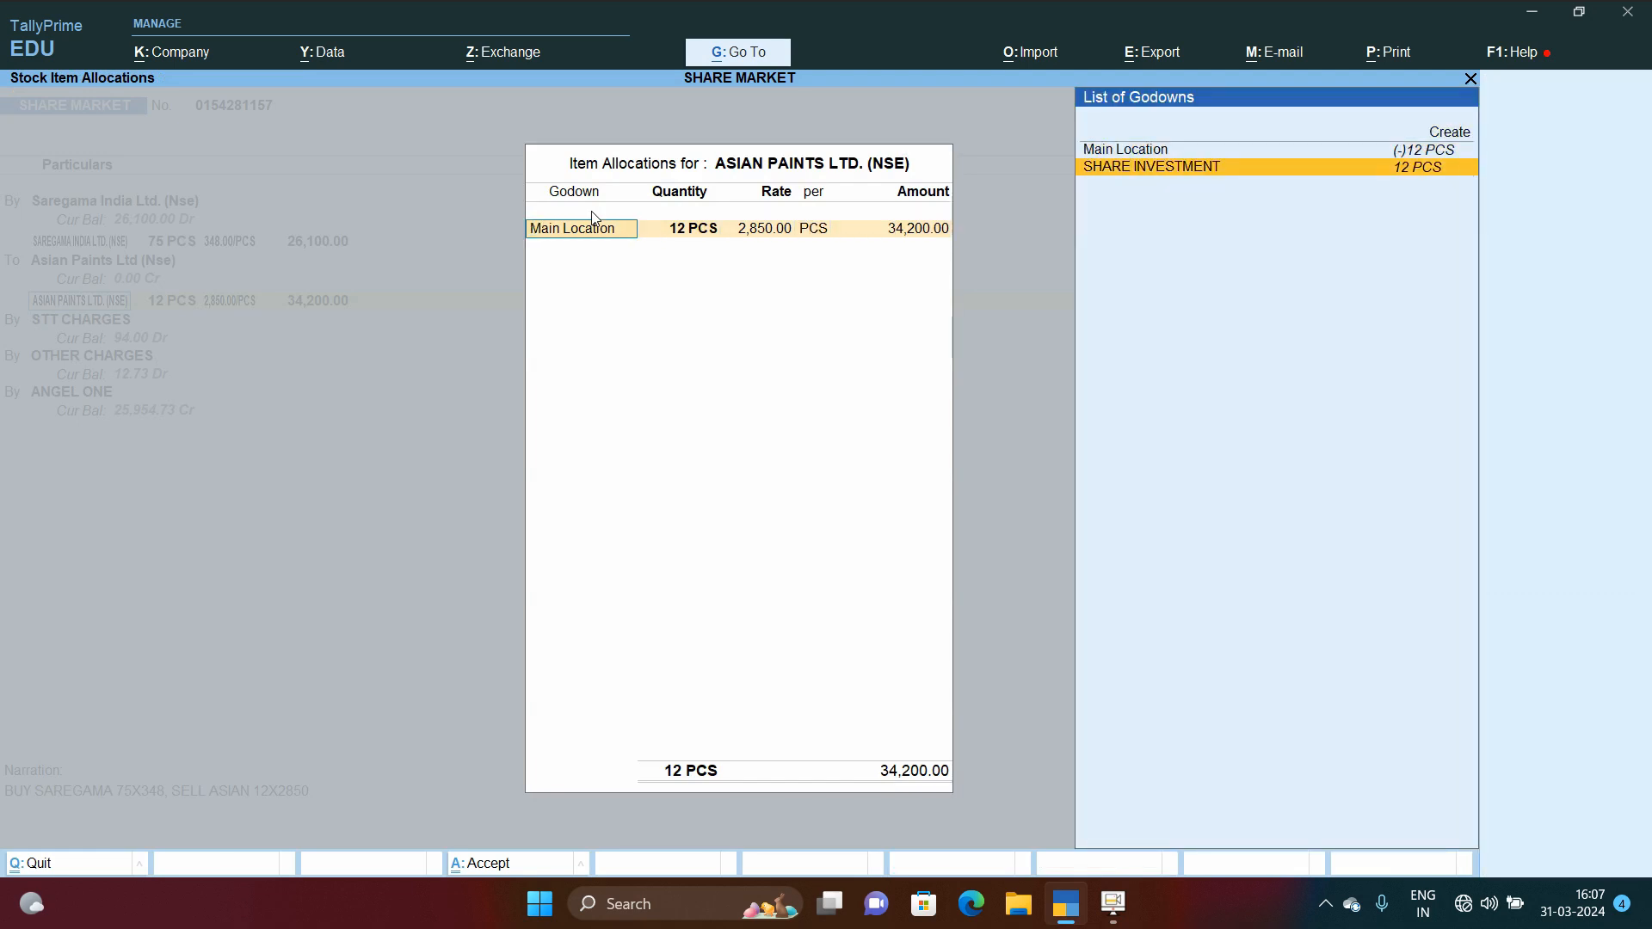
key("Return")
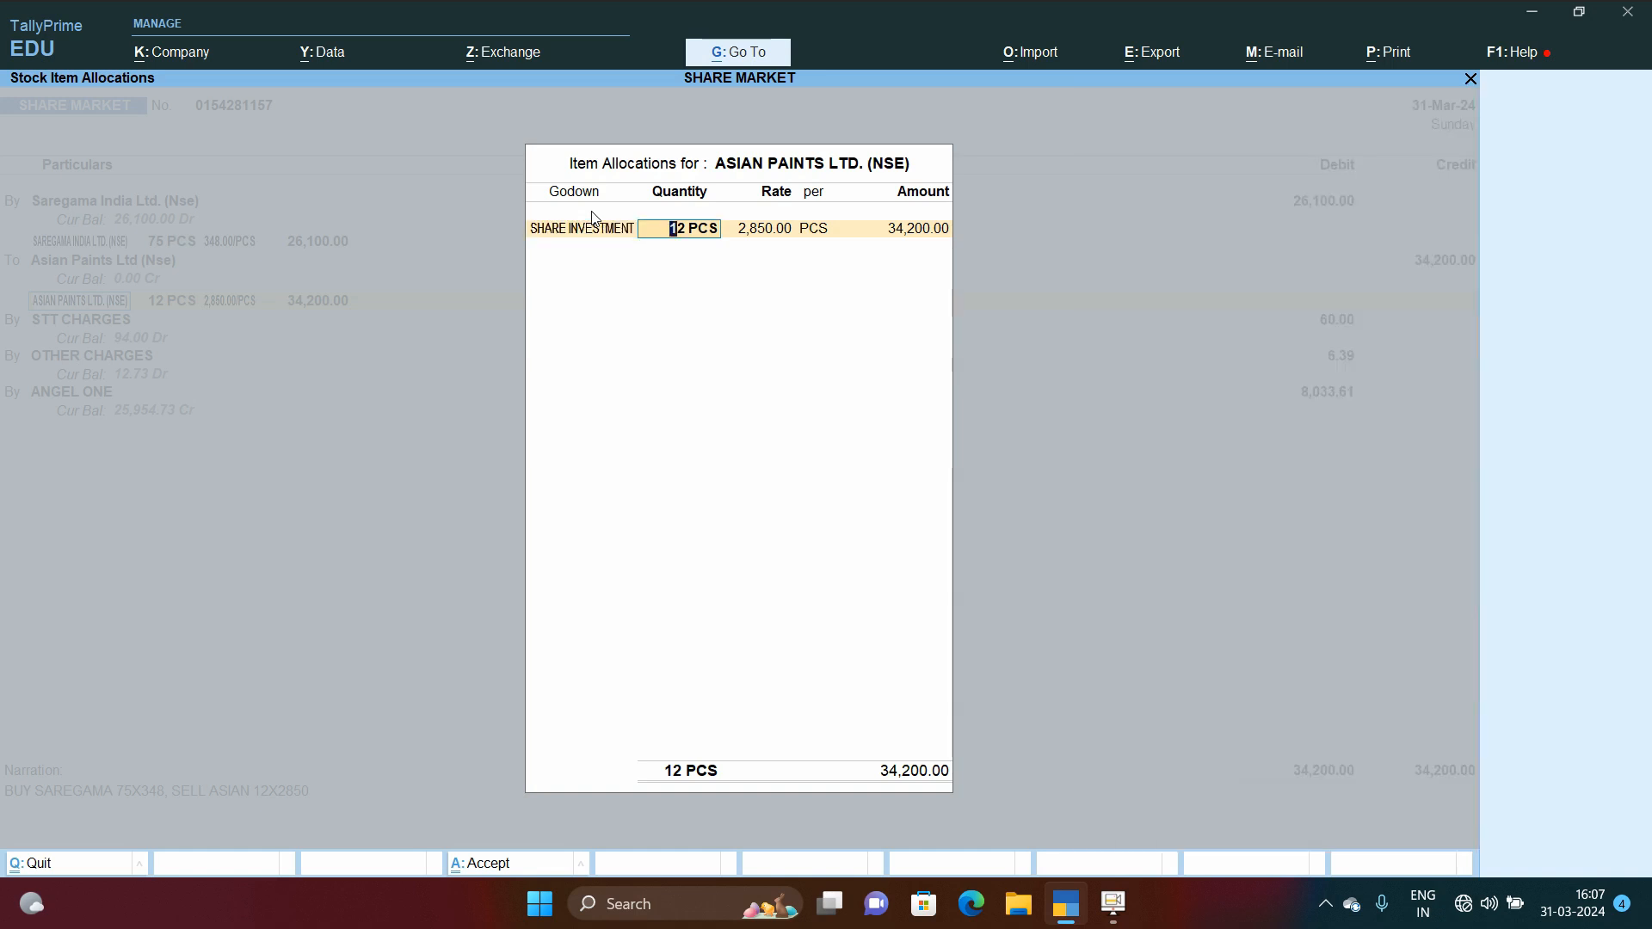
key("Return")
key("Return")
key("Return")
key("Return")
key("Return")
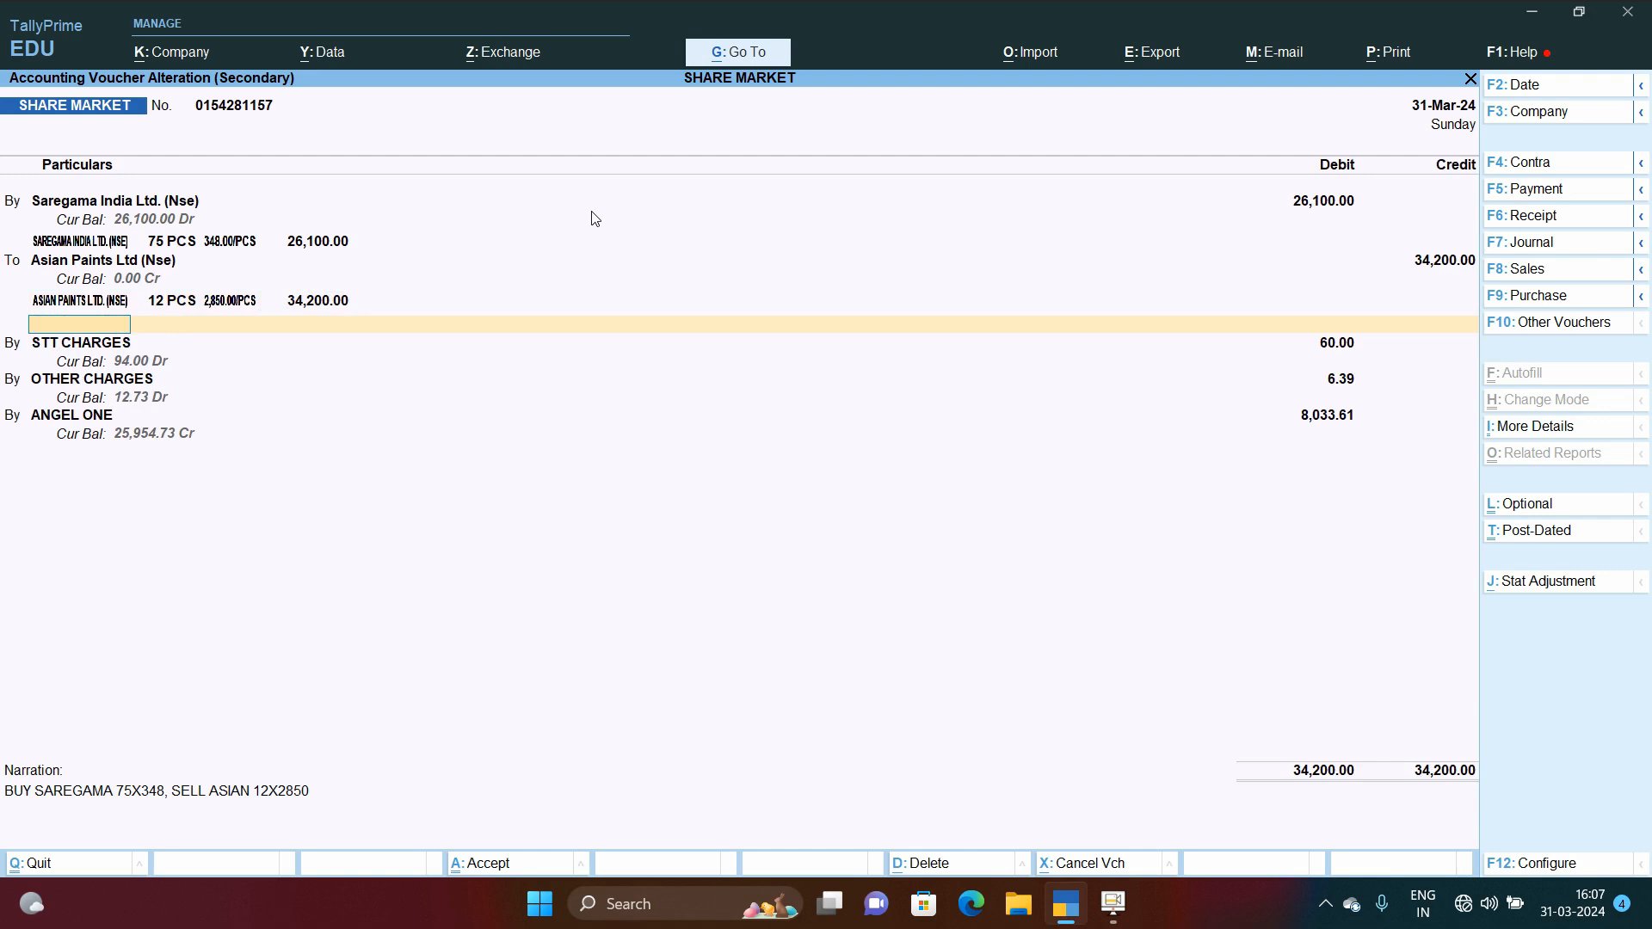
Step: Step through the charges, ANGEL ONE line and narration and save the altered 31-Mar-24 voucher
key("Down")
key("Return")
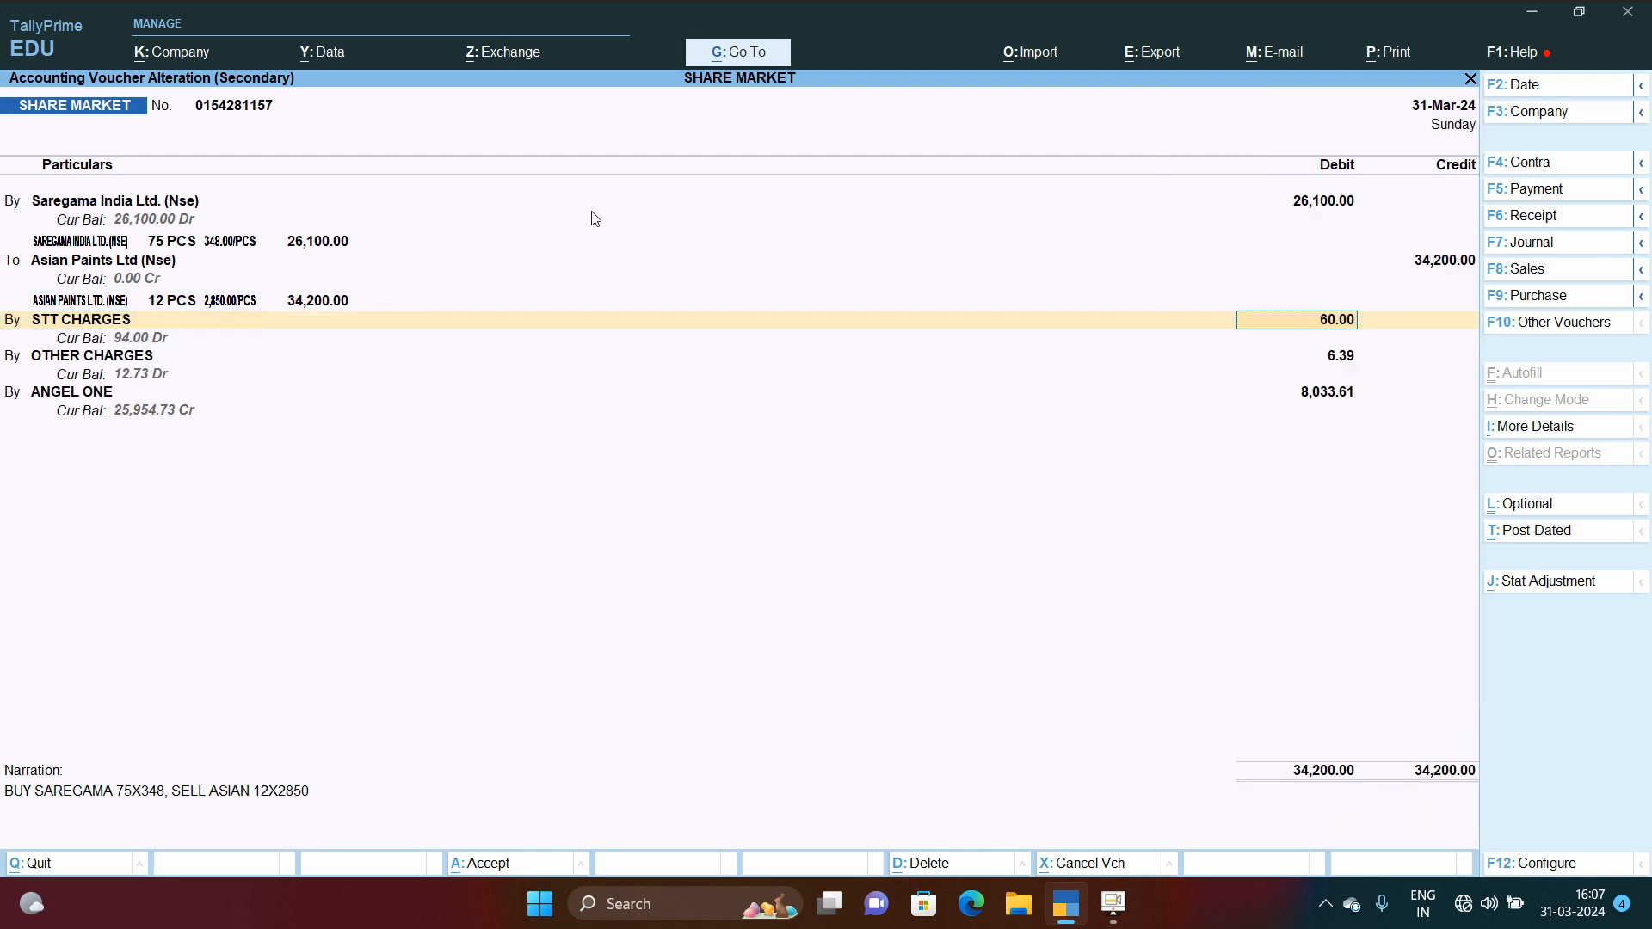
key("Down")
key("Down")
key("Return")
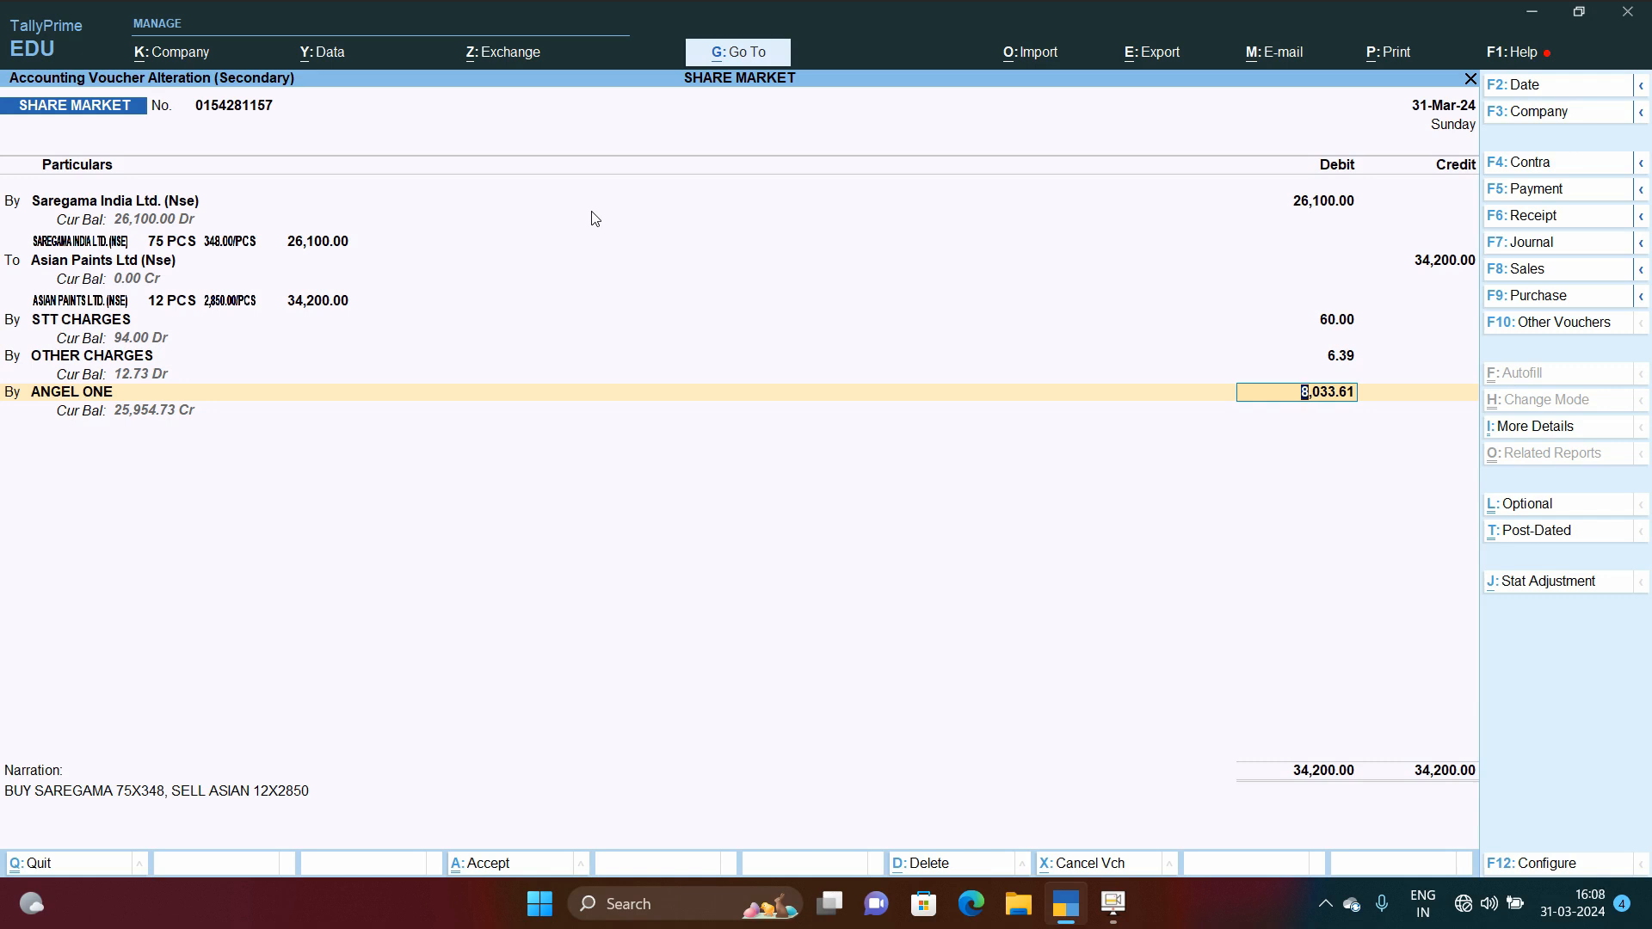
key("Return")
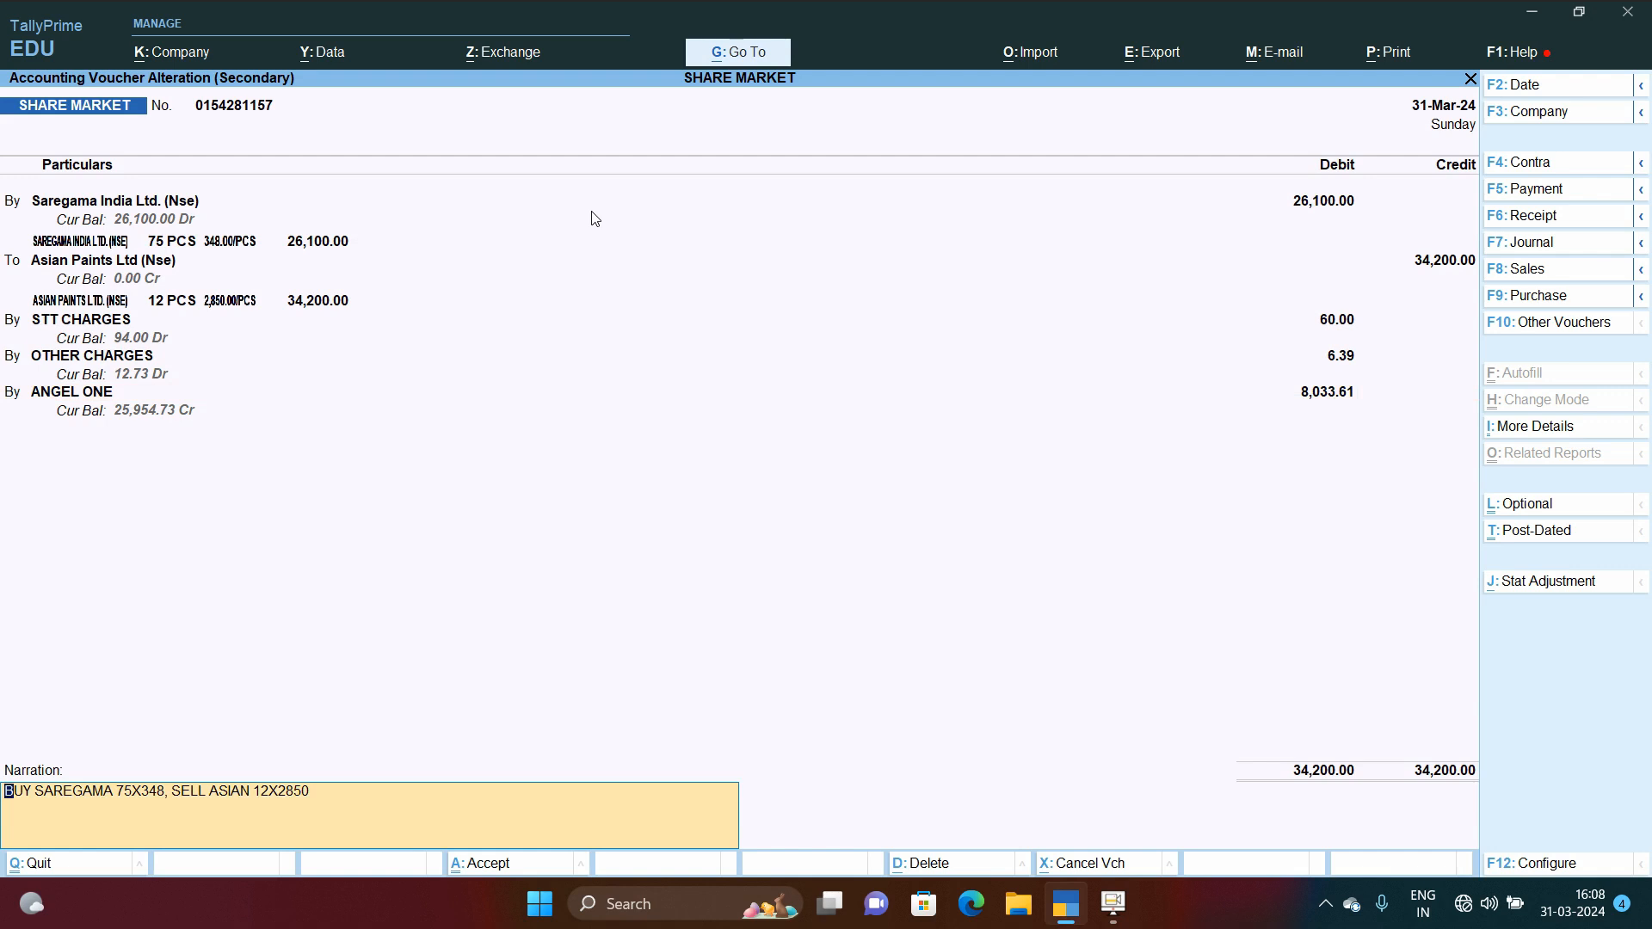
key("Return")
key("Return")
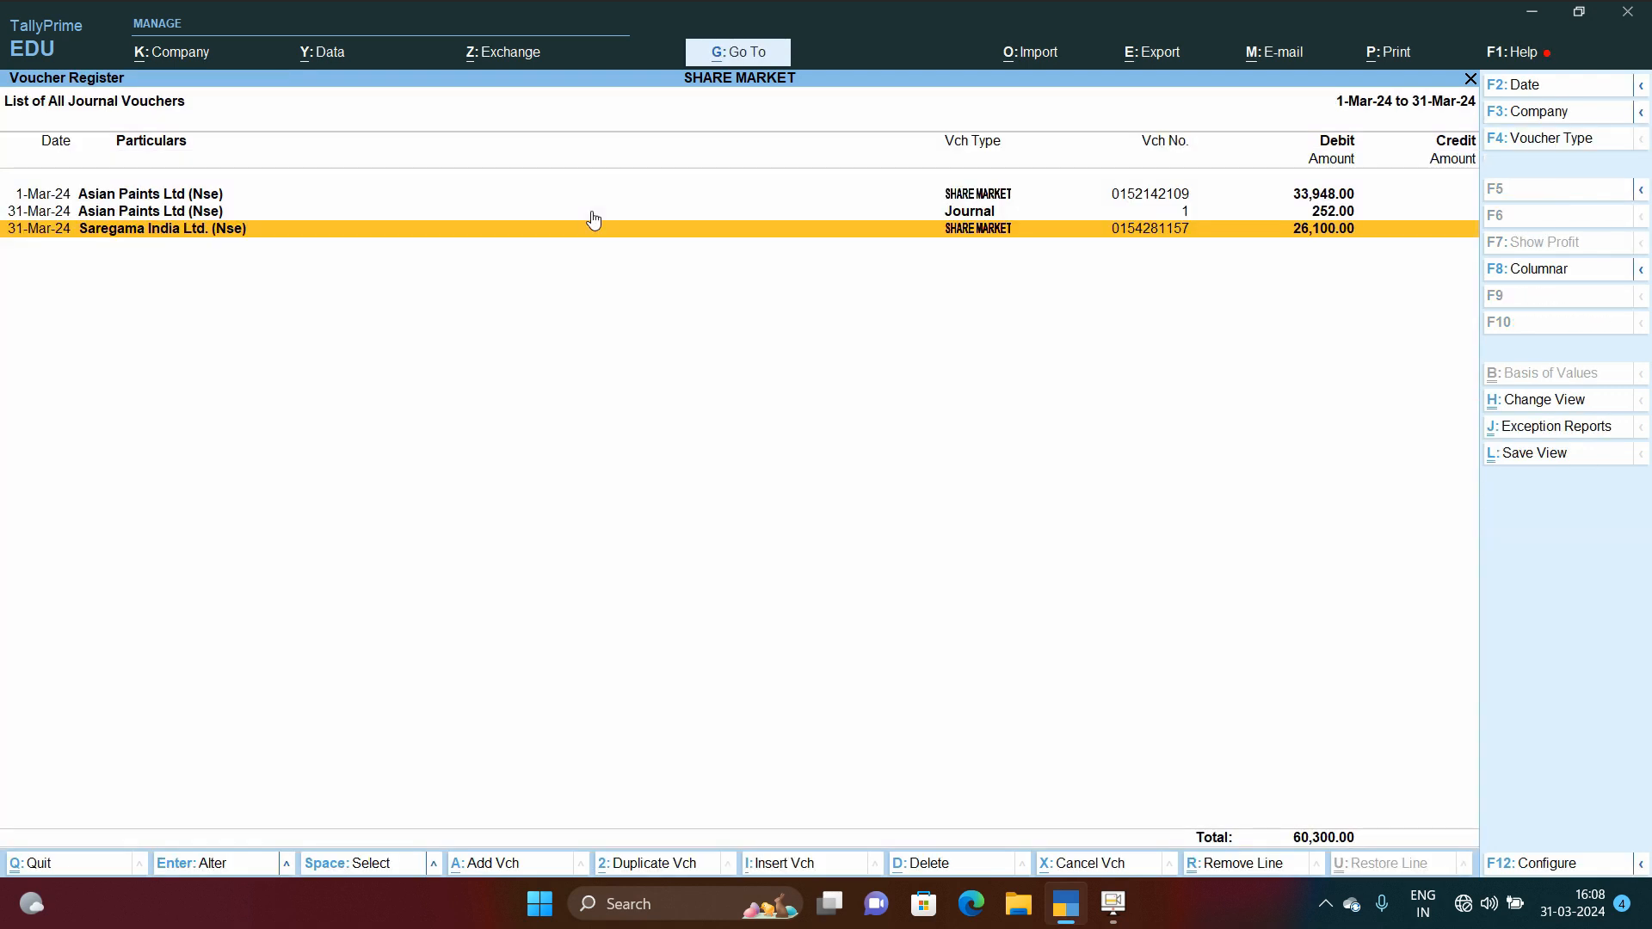
key("Return")
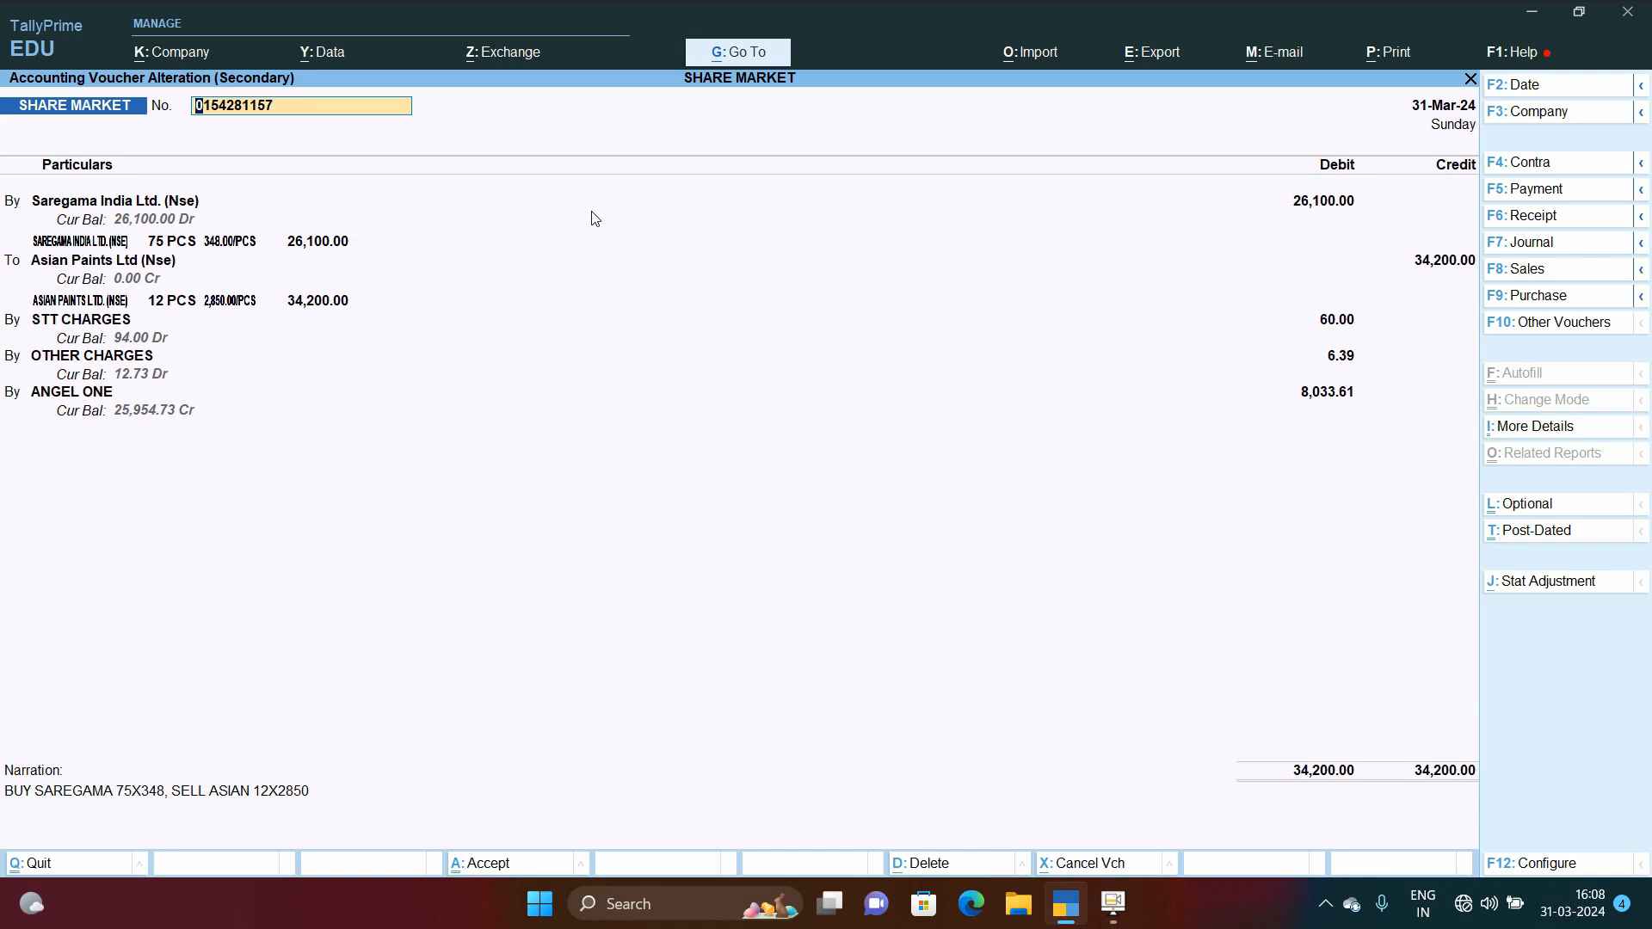
key("Return")
key("Return")
key("Return")
key("BackSpace")
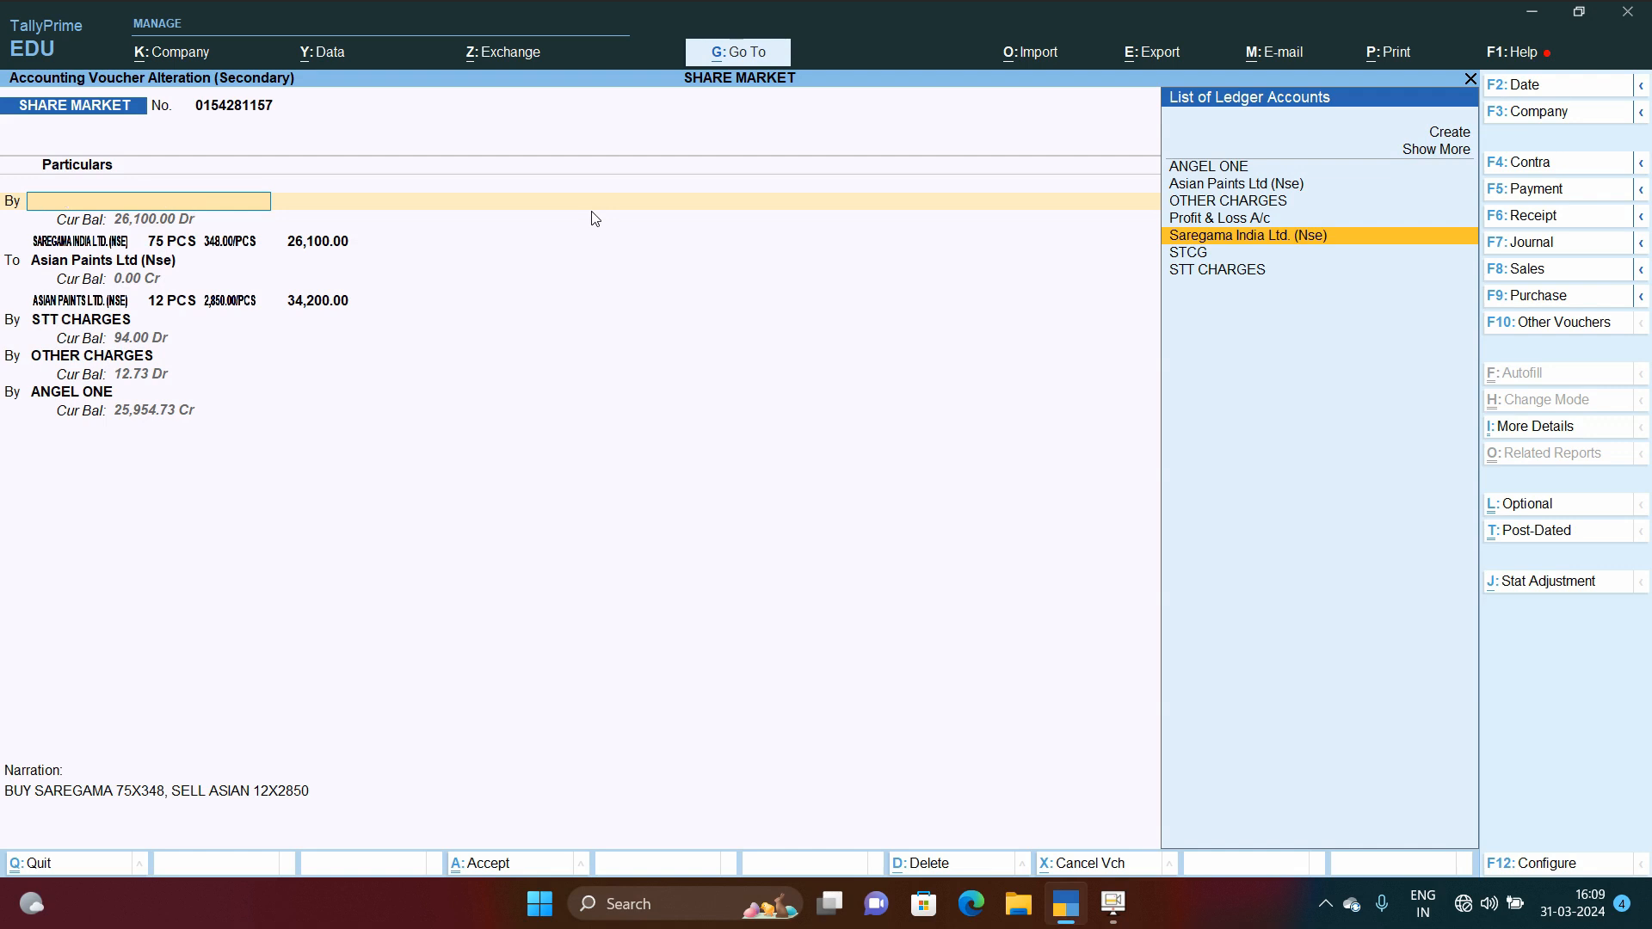
key("Escape")
key("y")
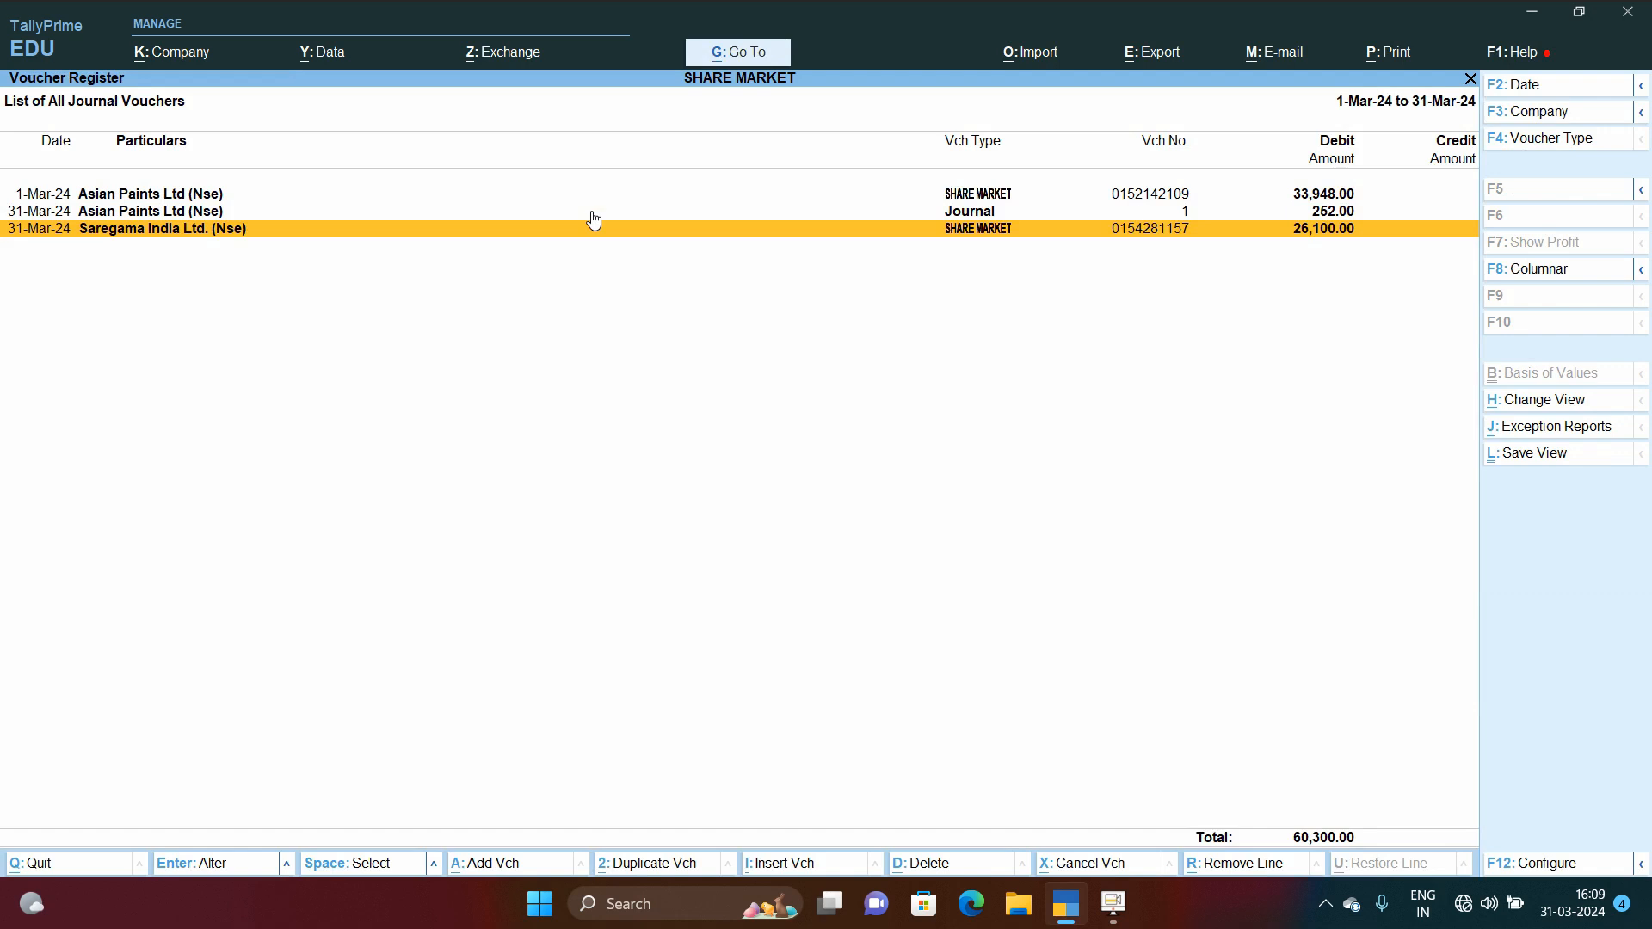
Step: Reopen the 1-Mar-24 and 31-Mar-24 SHARE MARKET vouchers to check them, leaving without changes
left_click(592, 214)
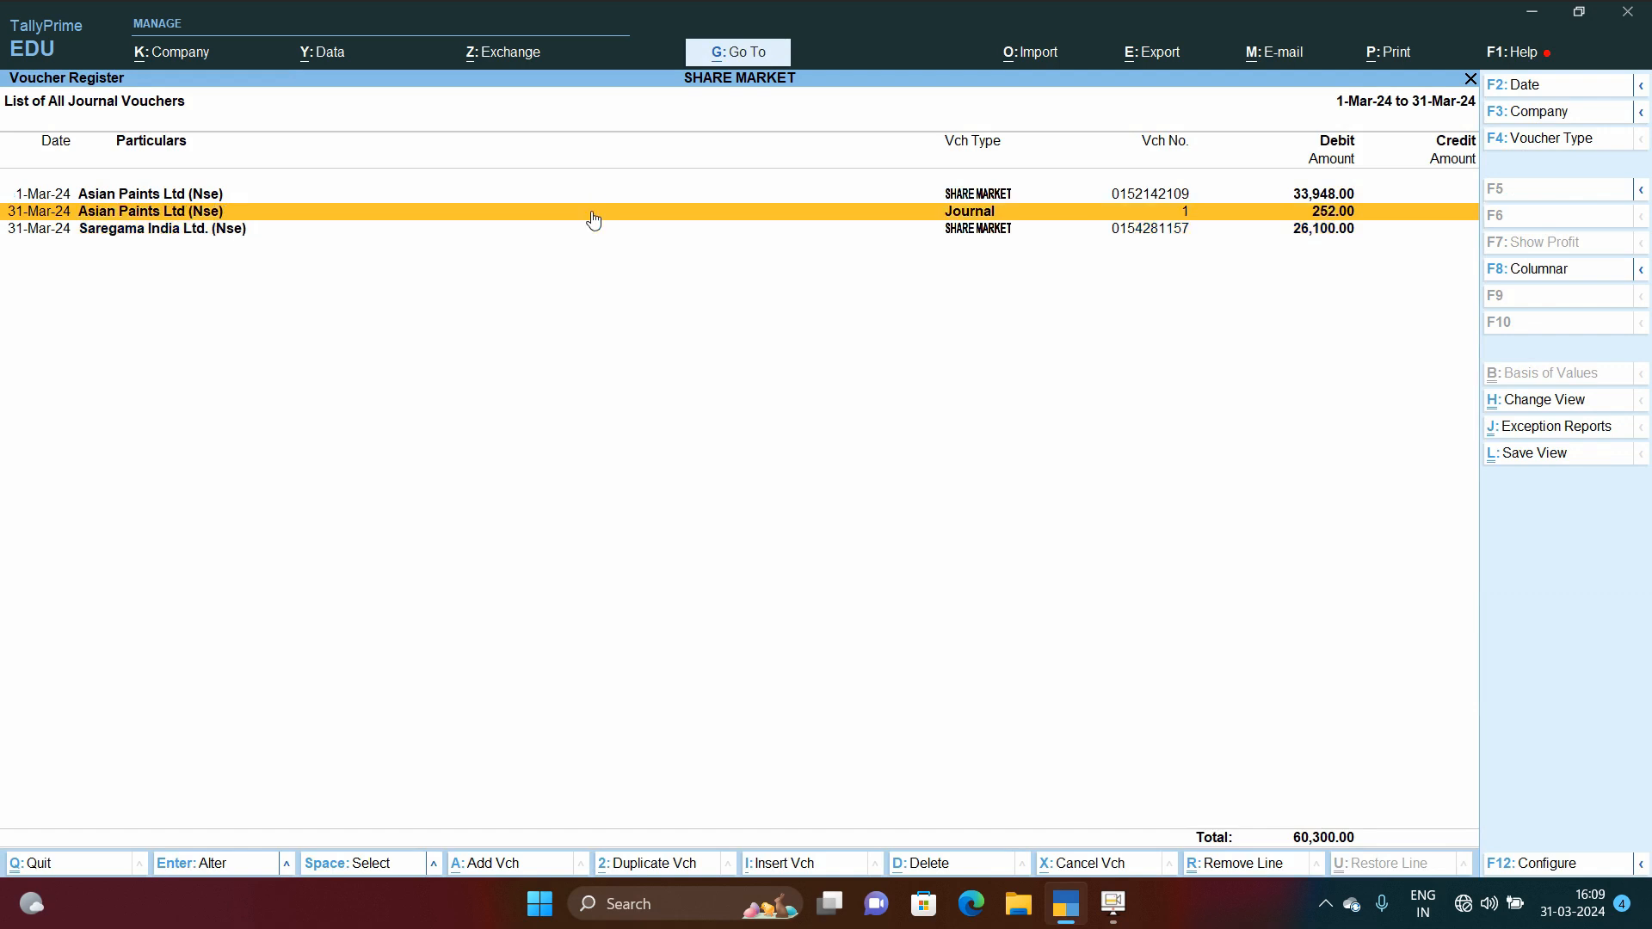
key("Down")
key("Up")
key("Up")
key("Return")
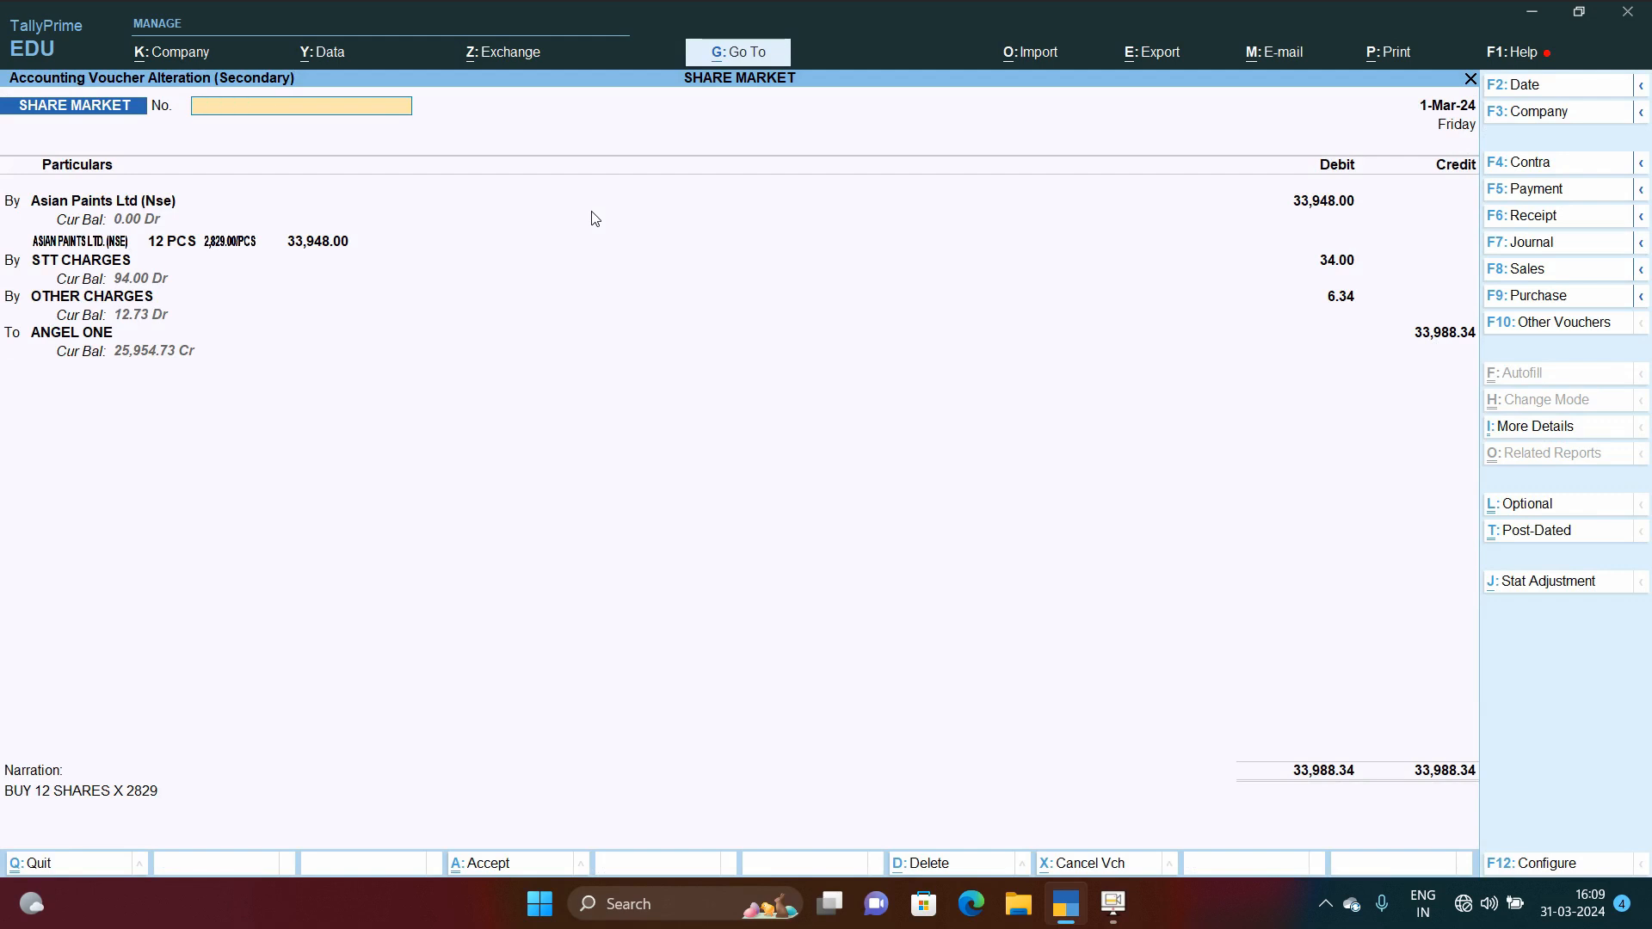
key("Escape")
key("y")
key("Down")
key("Down")
key("Return")
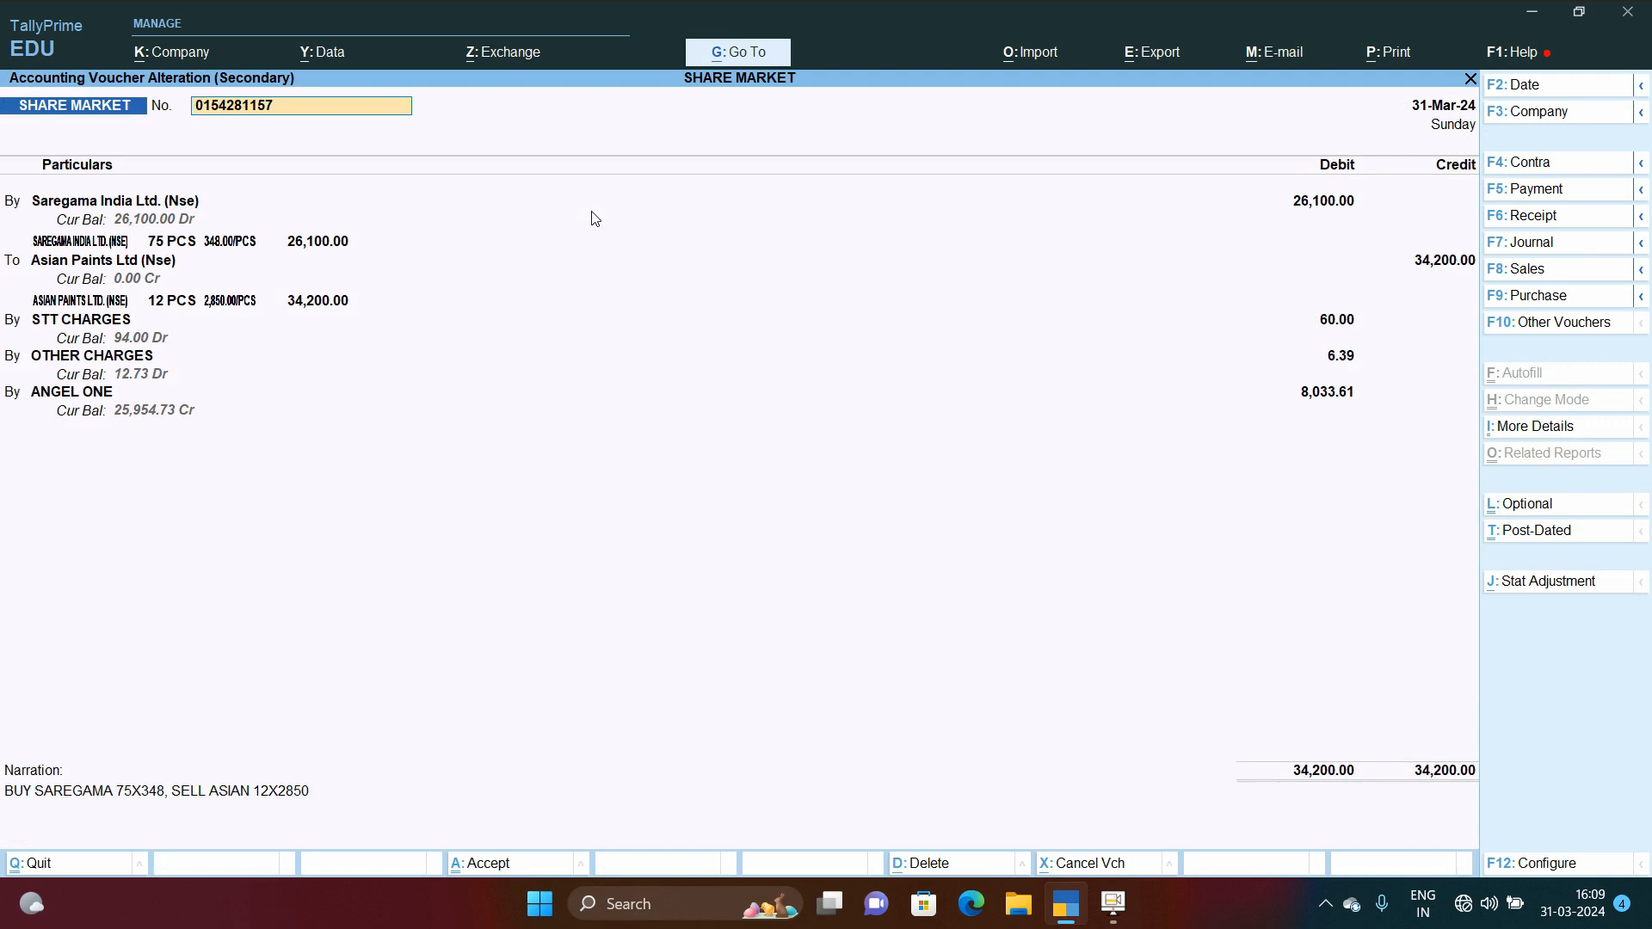
key("Escape")
key("Return")
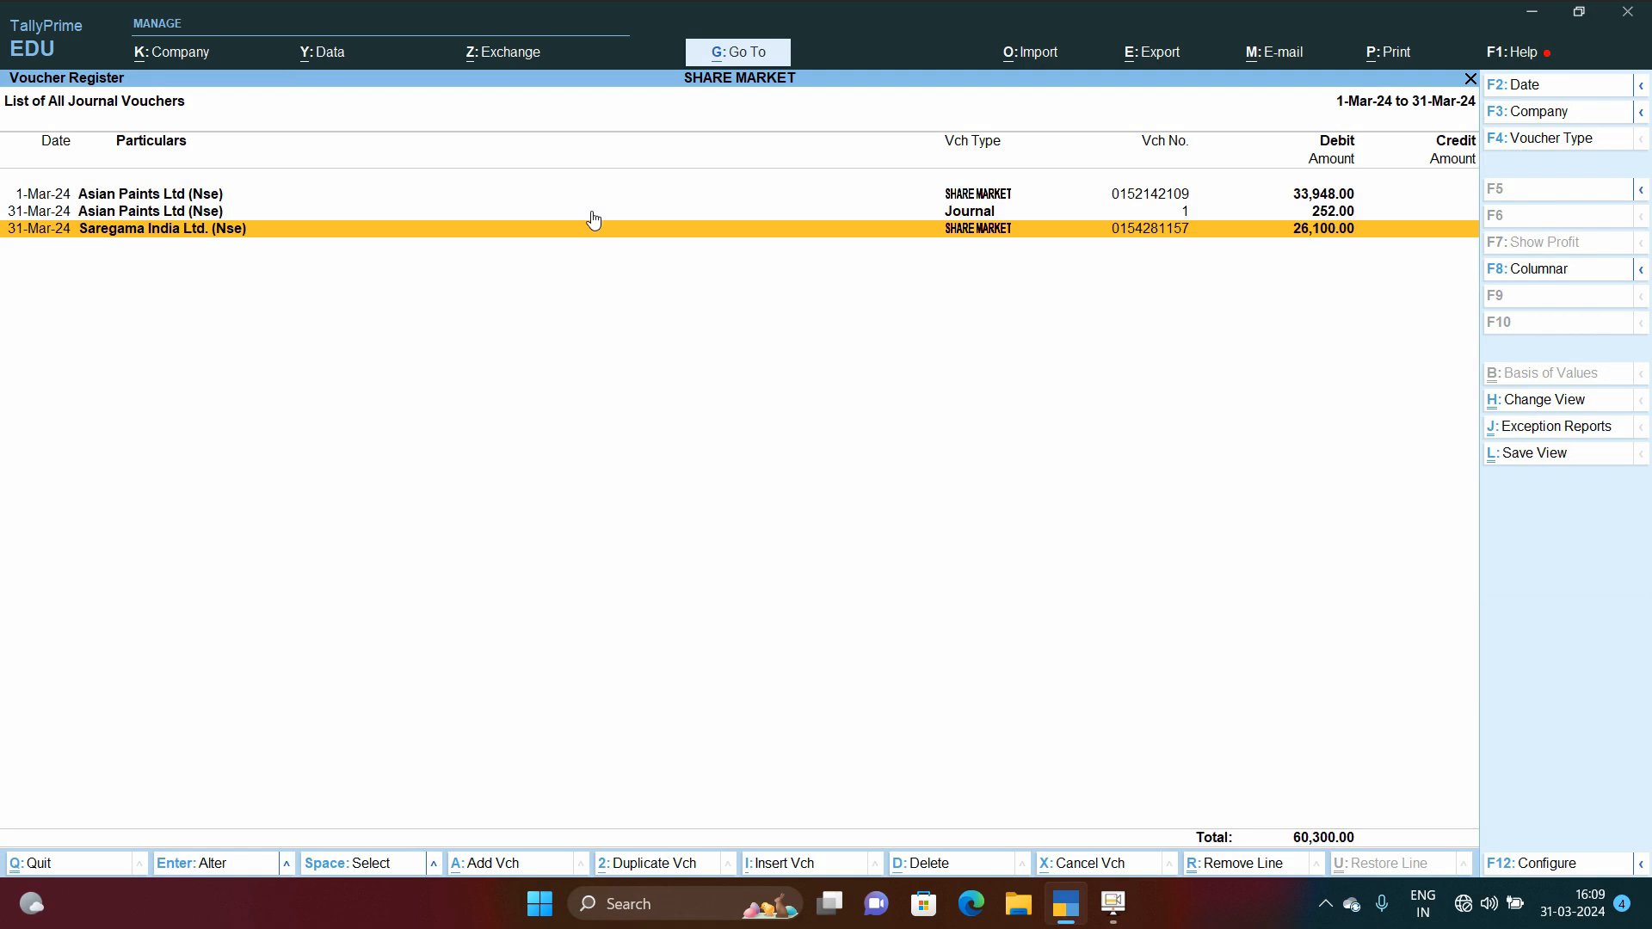
Step: Delete the 31-Mar-24 Asian Paints Ltd (Nse) to STCG journal voucher and close the register
left_click(592, 212)
left_click(592, 212)
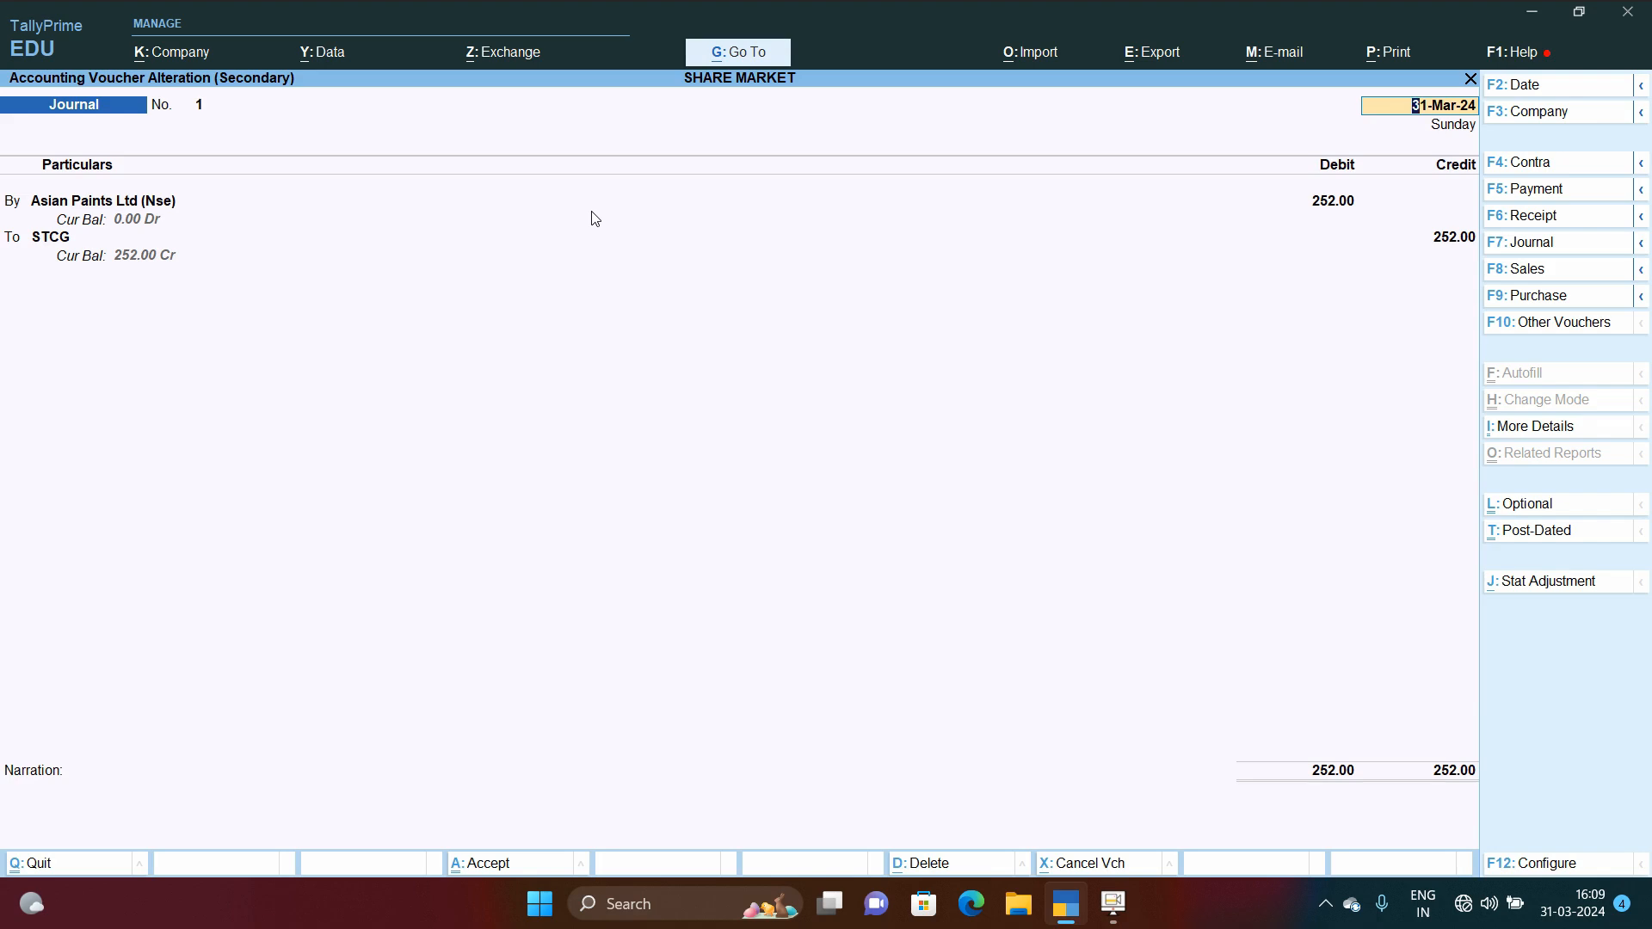
key("ctrl+a")
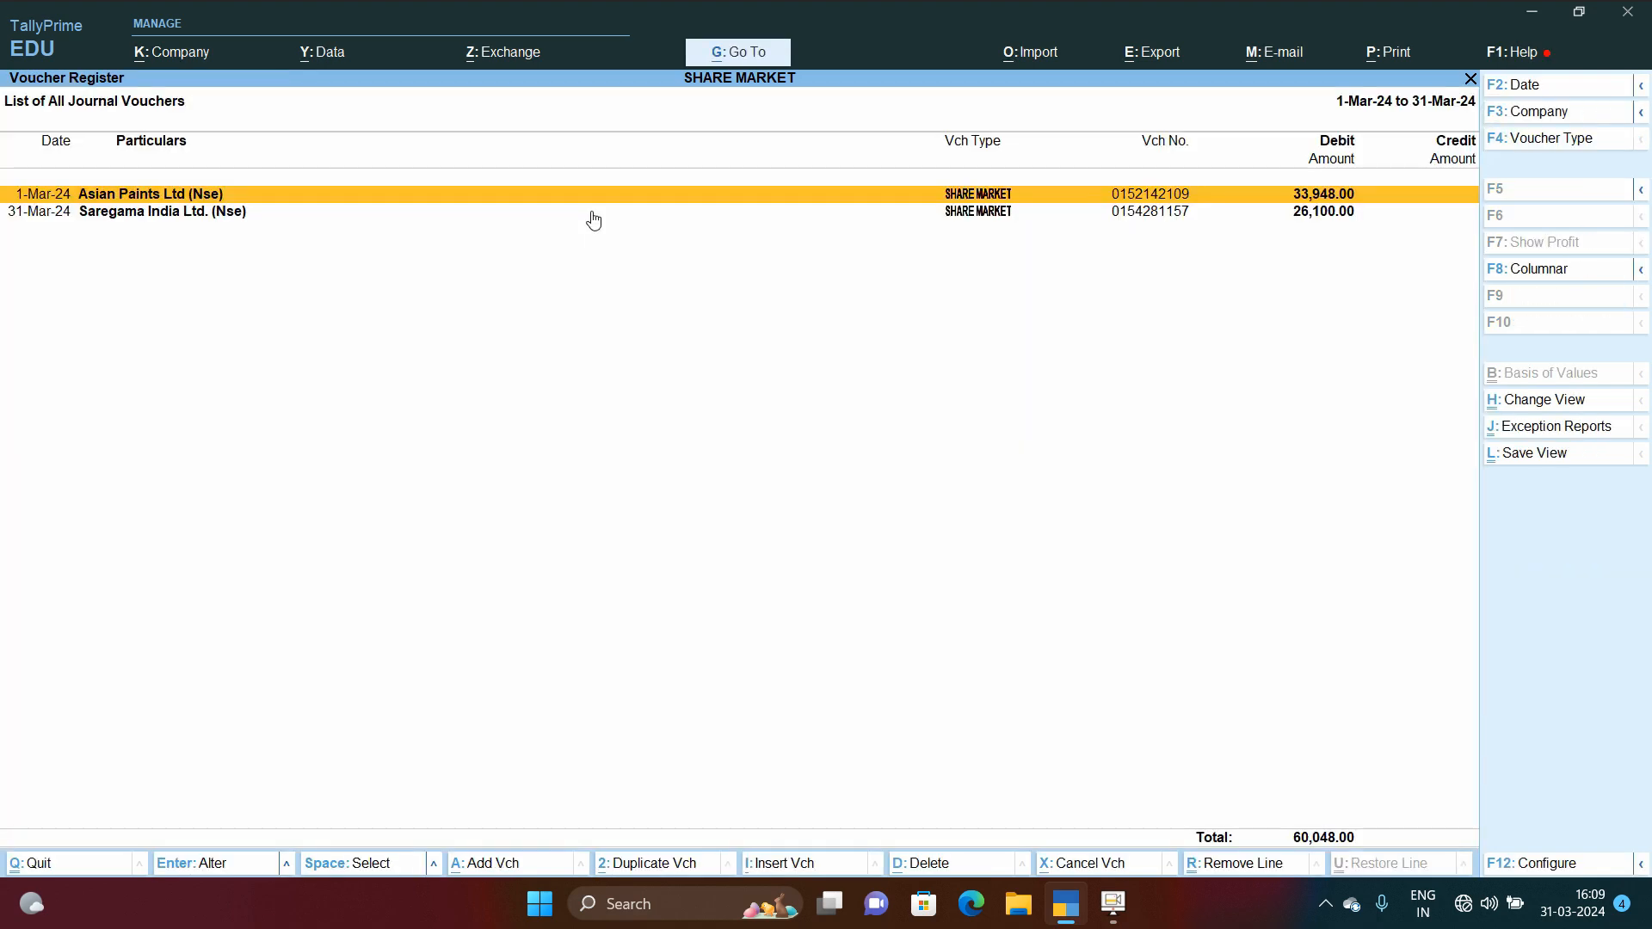
key("Escape")
key("Escape")
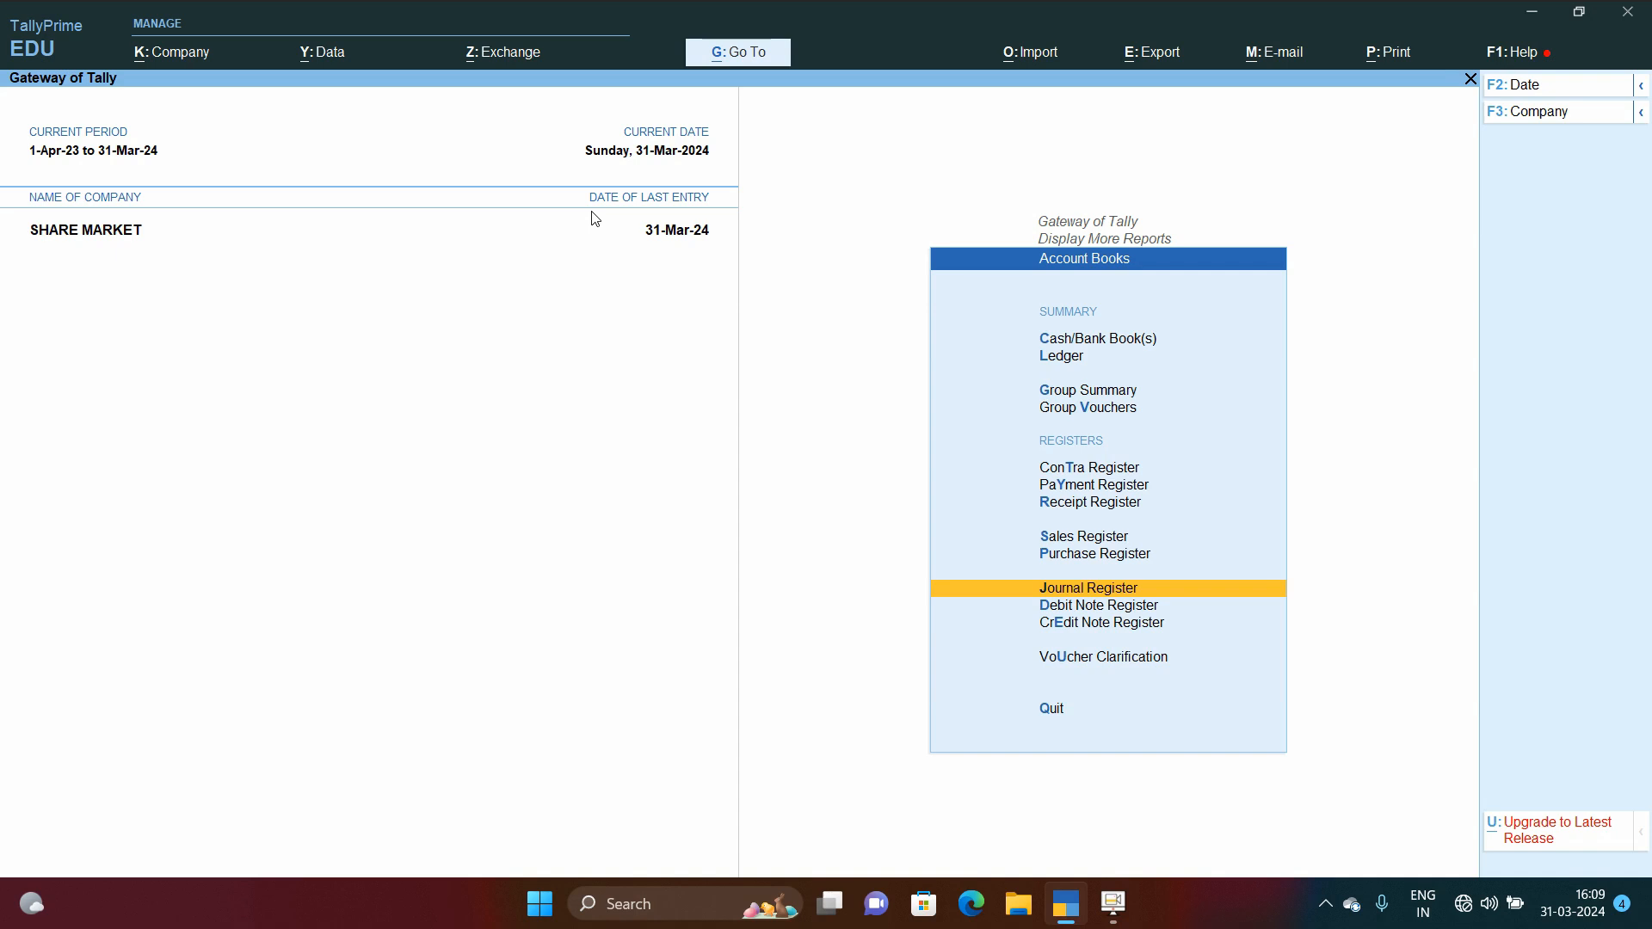
key("Up")
key("Up")
key("Up")
key("Up")
key("Up")
key("Up")
key("Up")
key("Up")
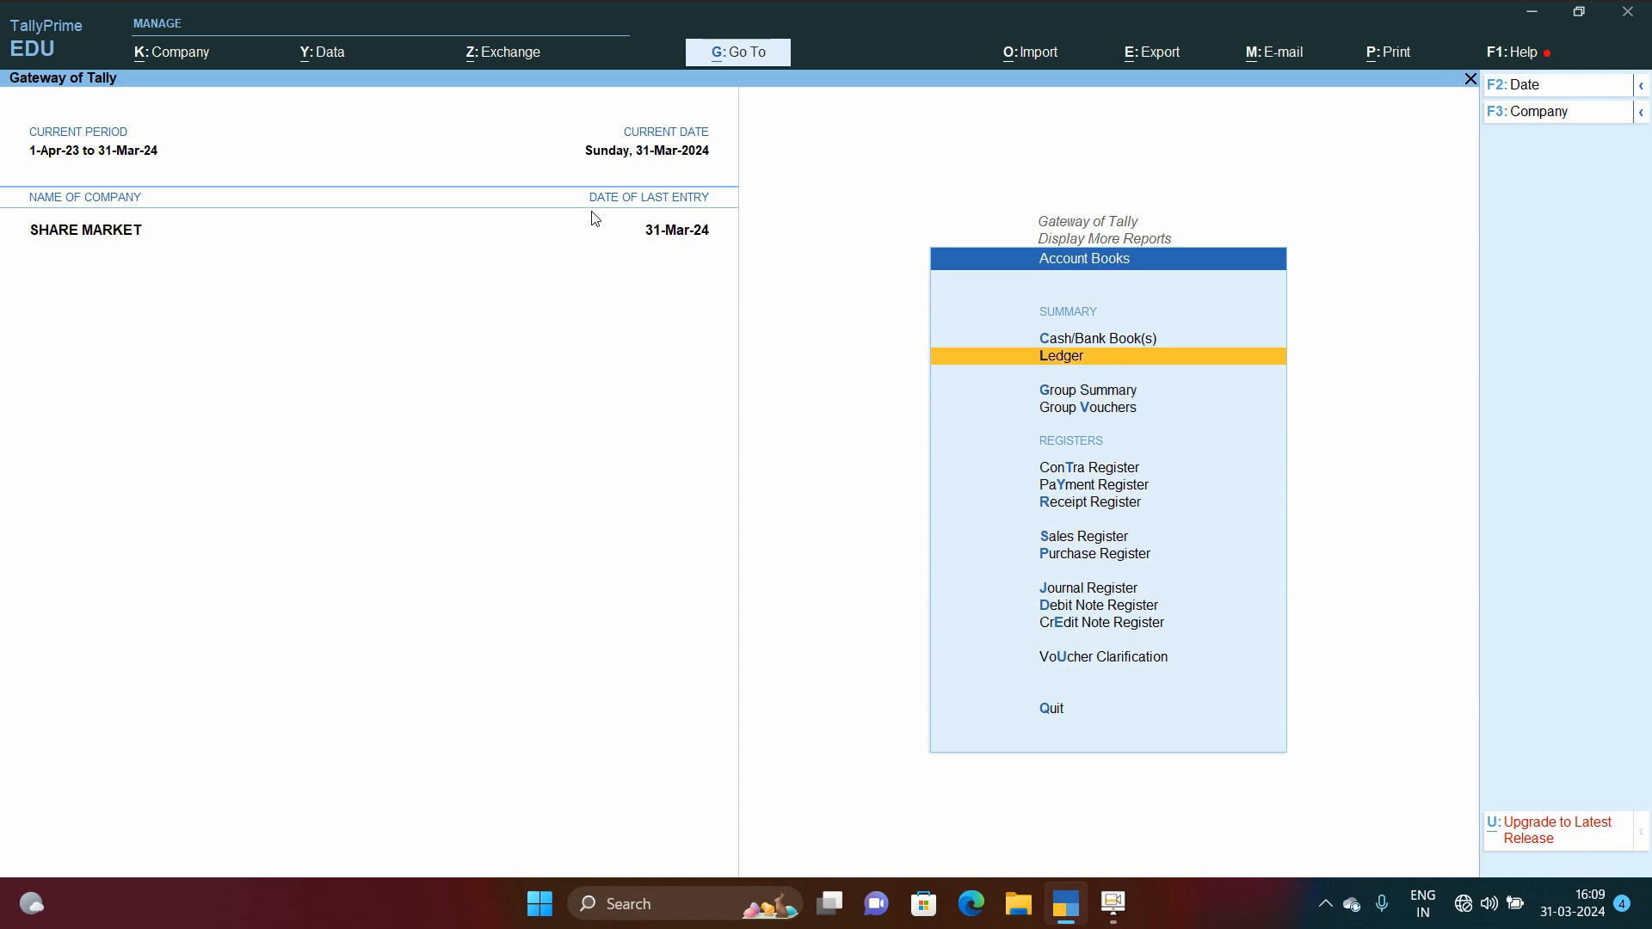
key("Escape")
key("Escape")
key("Escape")
key("Escape")
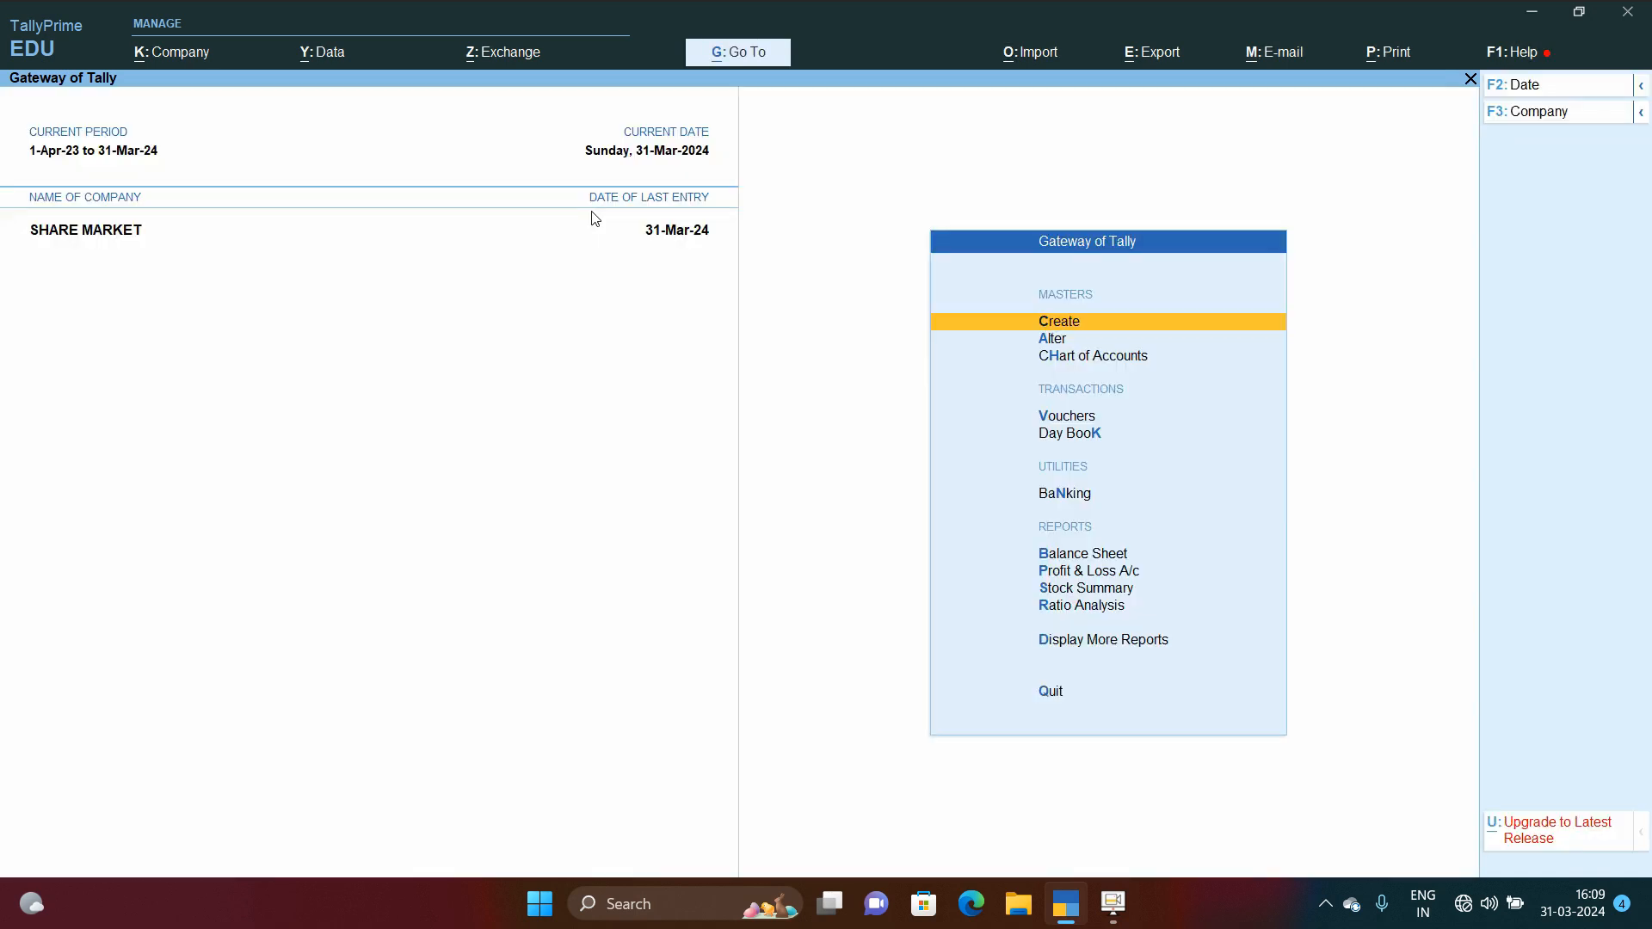
Step: Open the ledger vouchers report for Asian Paints Ltd (Nse) from the account books
key("d")
key("Down")
key("Down")
key("Down")
key("Down")
key("Return")
key("Down")
key("Down")
key("Up")
key("Return")
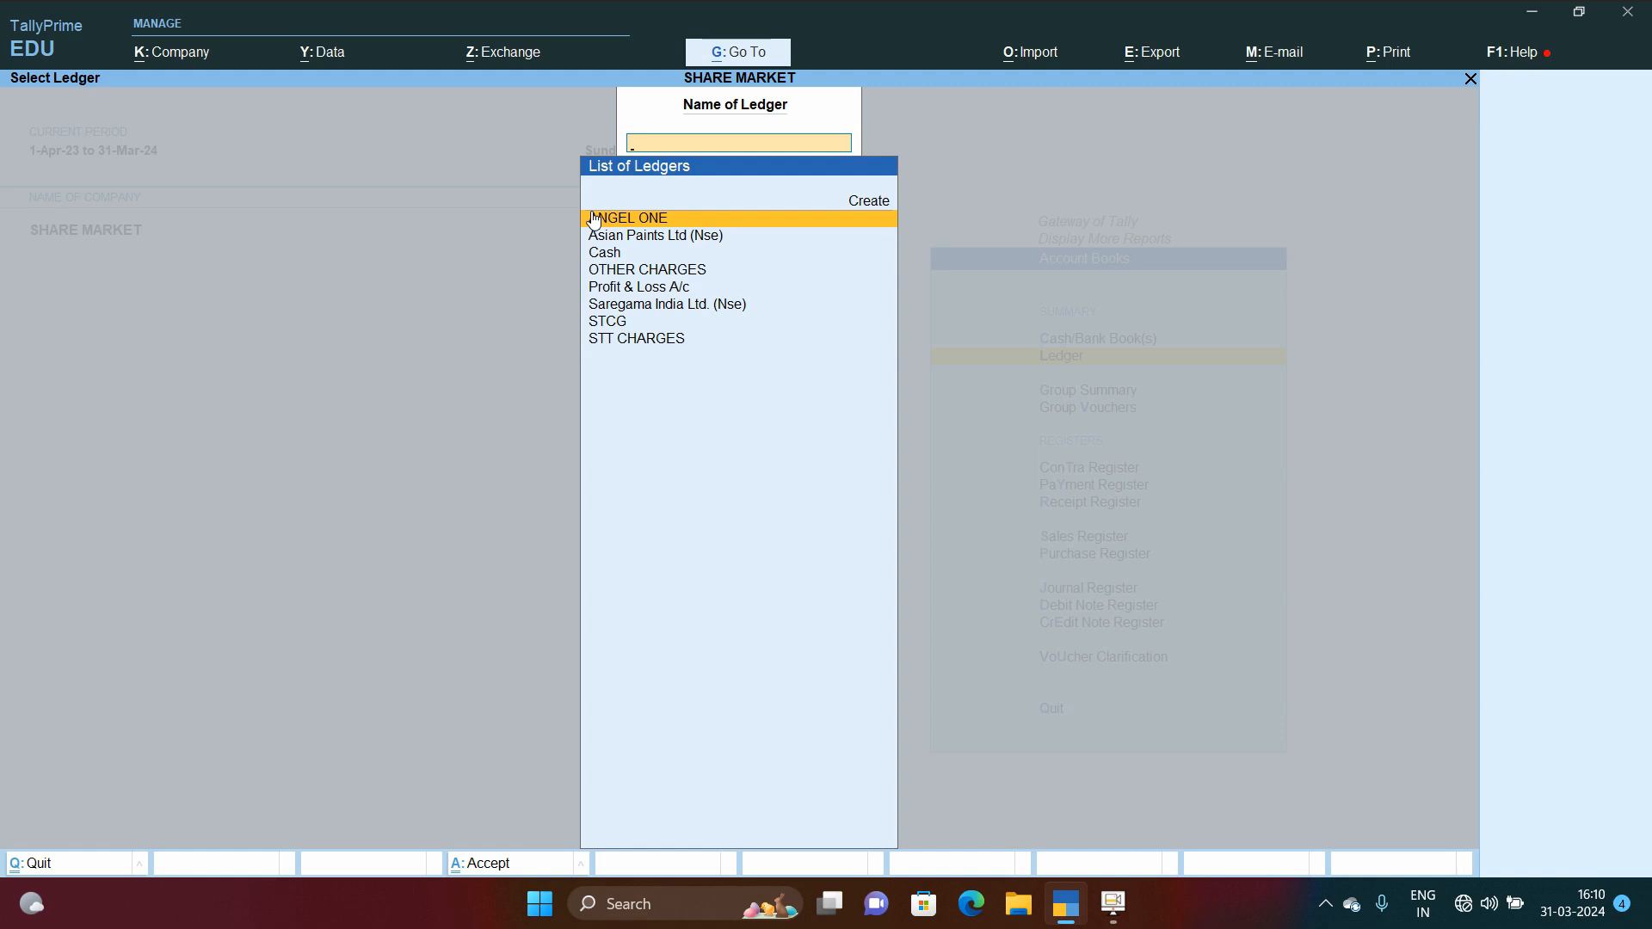
key("Down")
key("Return")
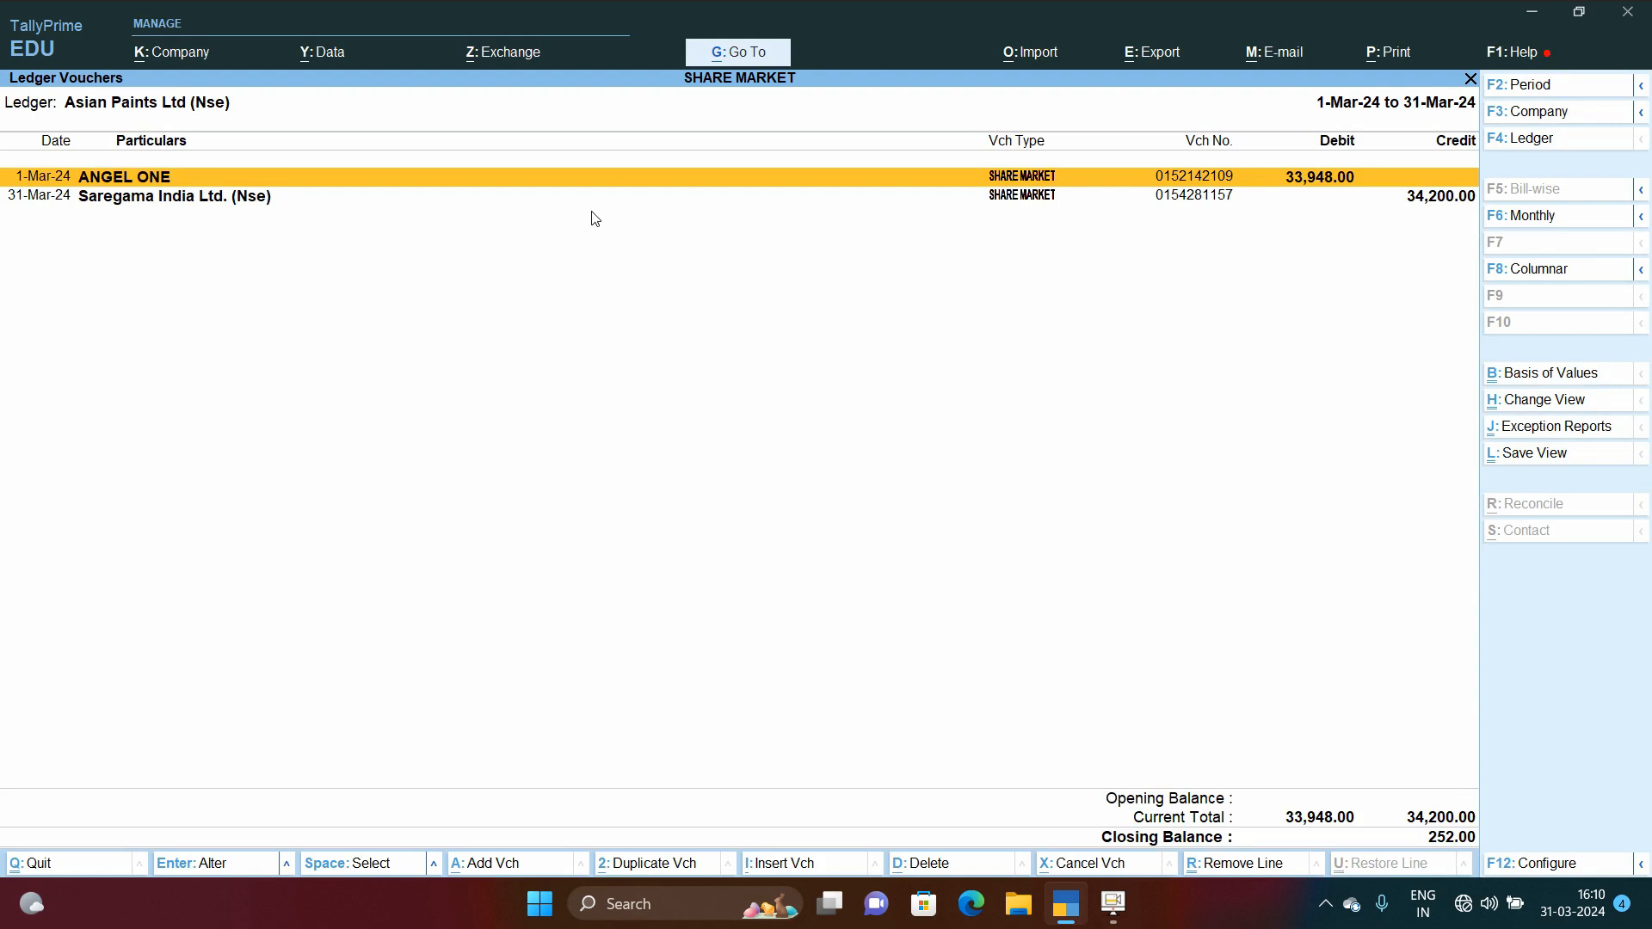
key("Down")
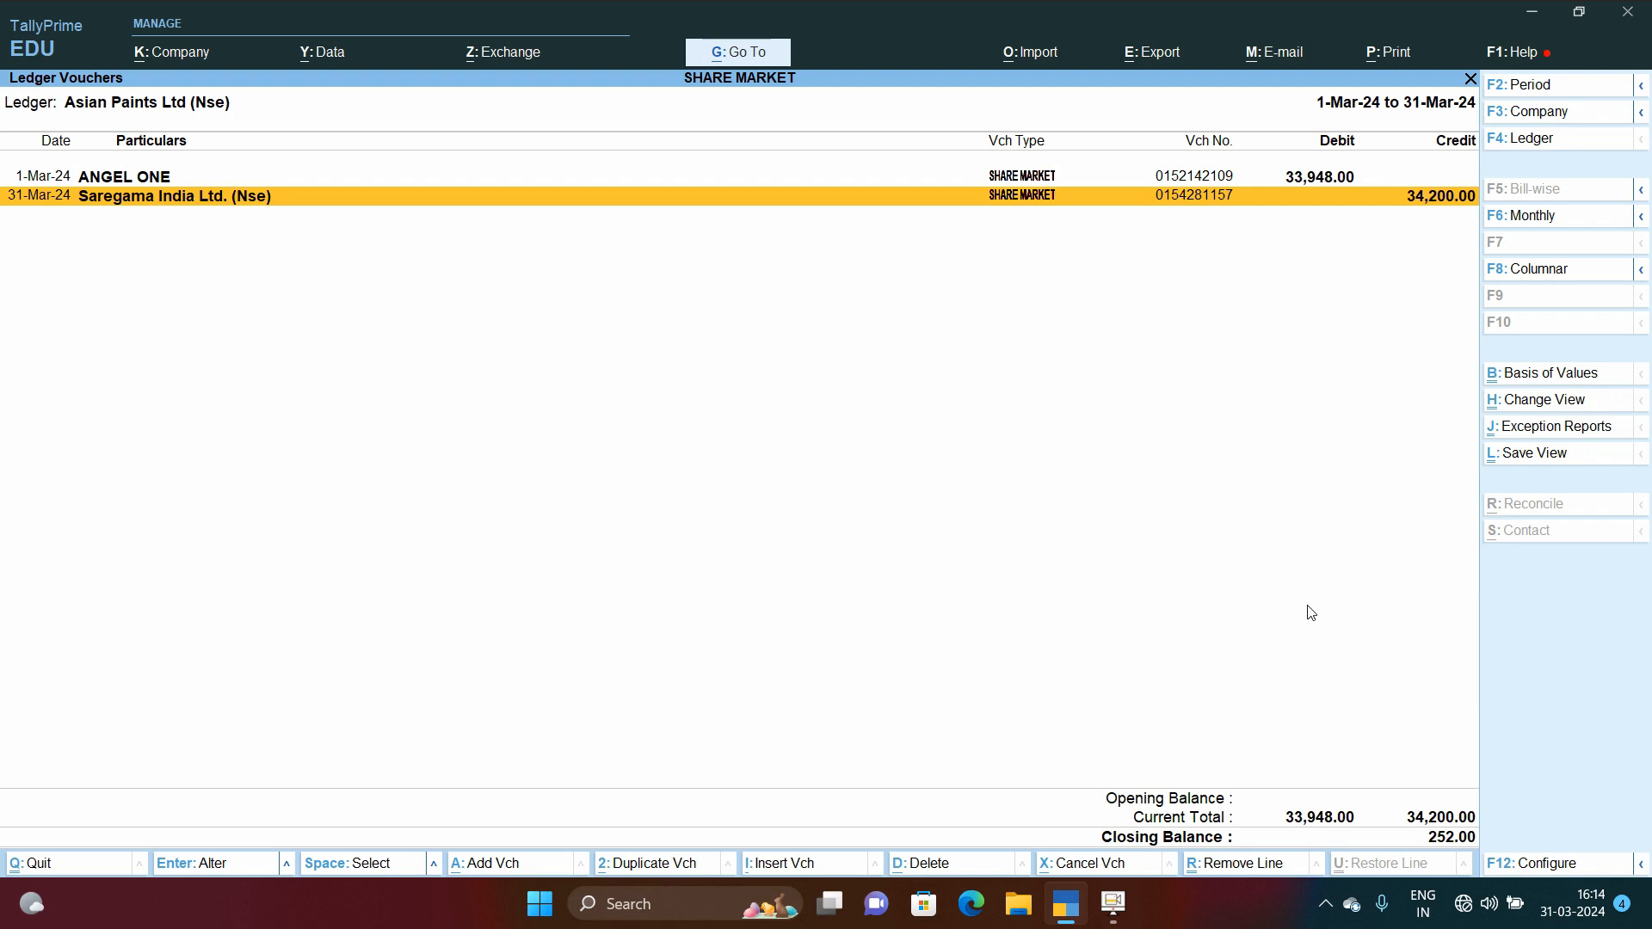
Step: Add a new SHARE MARKET voucher debiting Asian Paints Ltd (Nse), leaving its inventory allocations empty
key("alt+a")
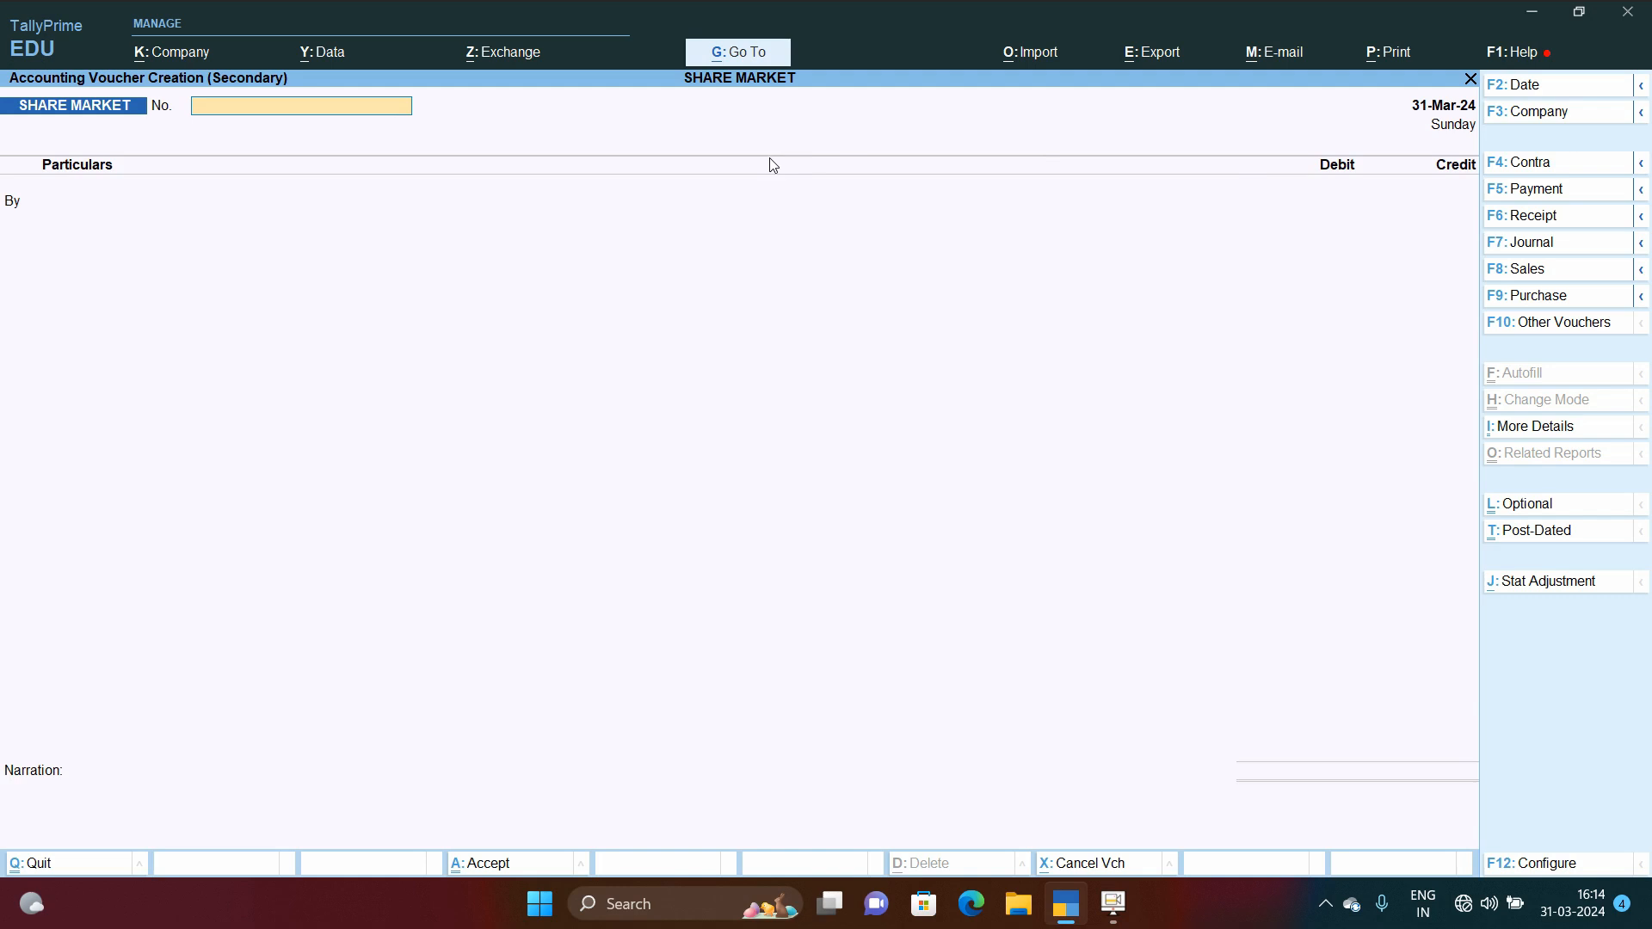
key("Return")
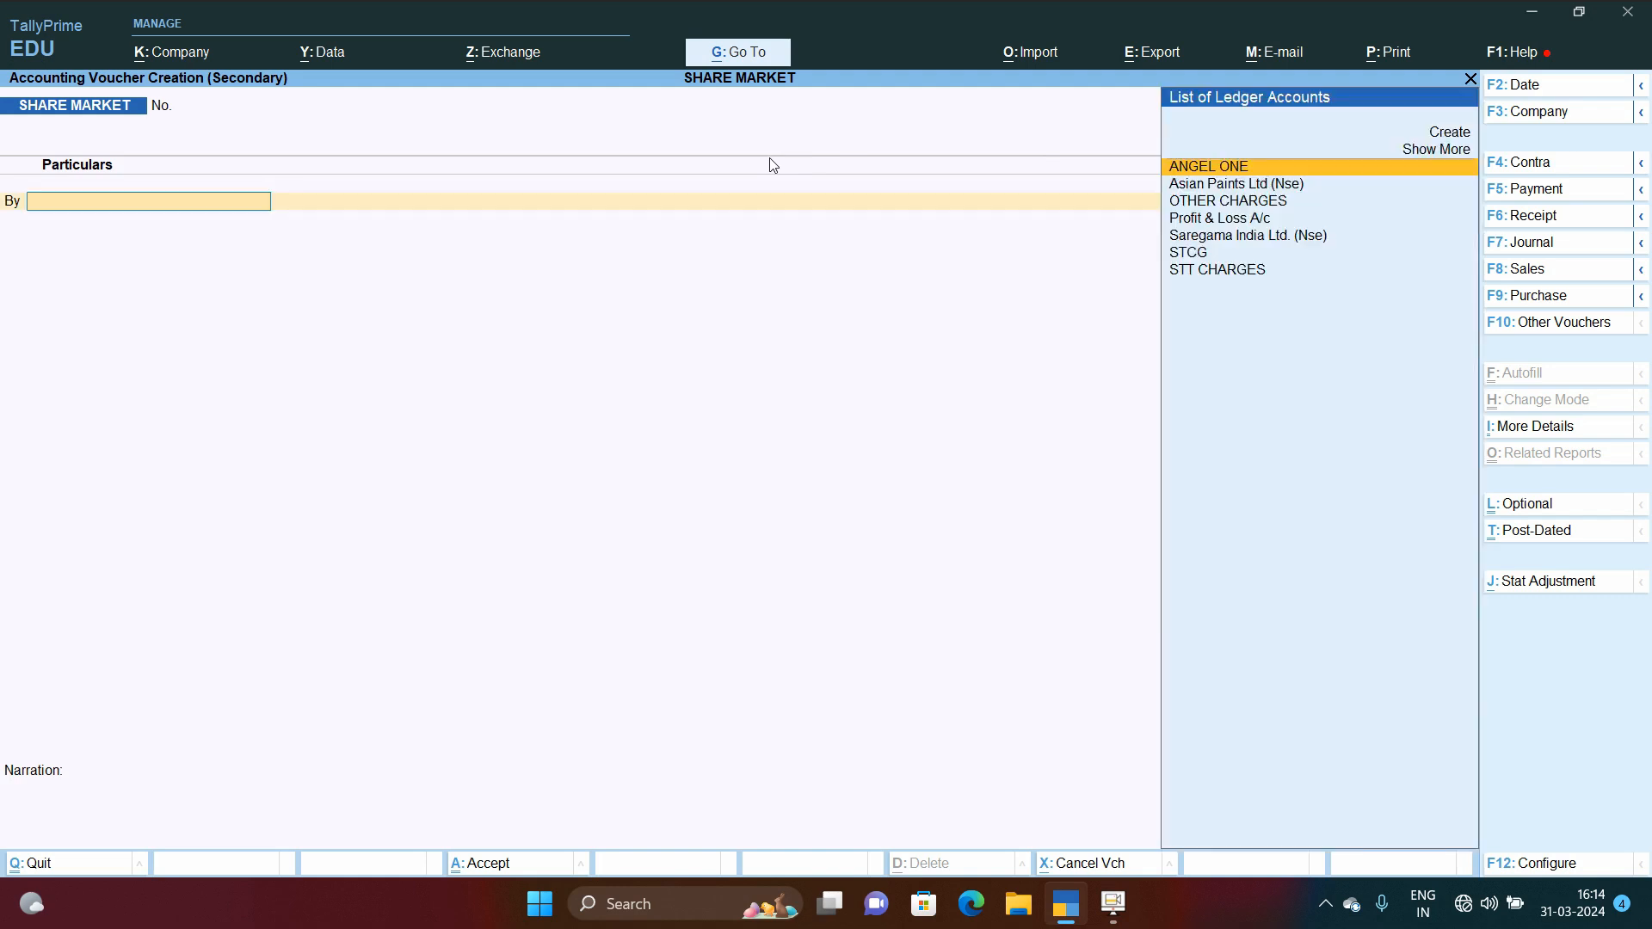
type("Ang")
key("BackSpace")
key("BackSpace")
key("Down")
key("Return")
key("Return")
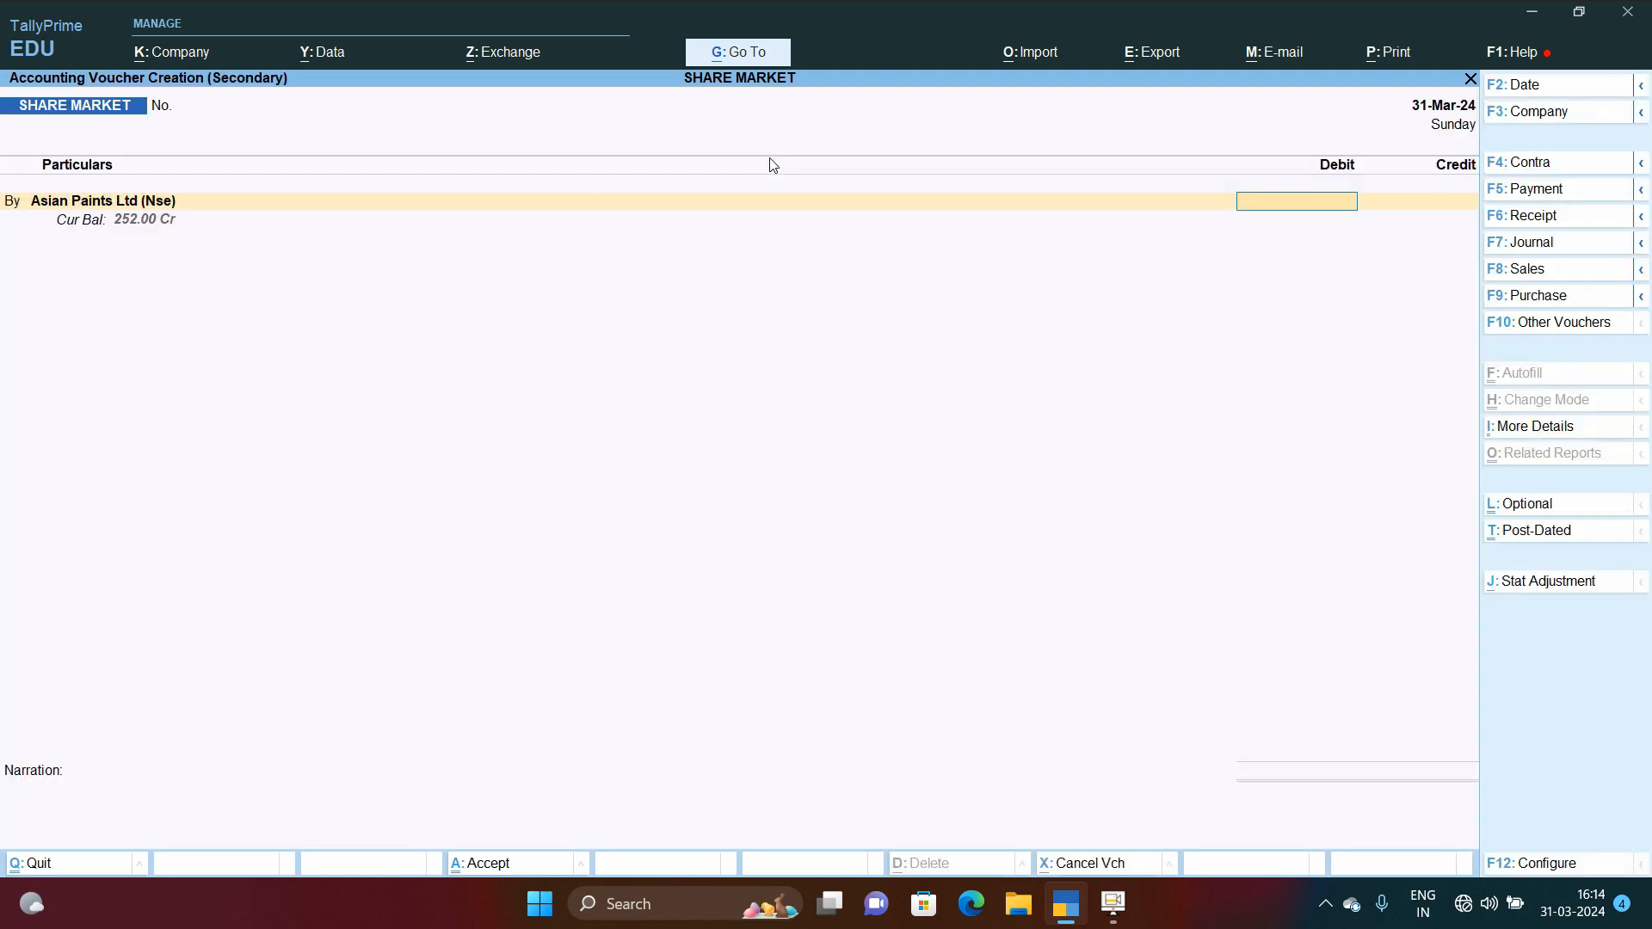
key("BackSpace")
key("Return")
key("Return")
key("BackSpace")
key("Return")
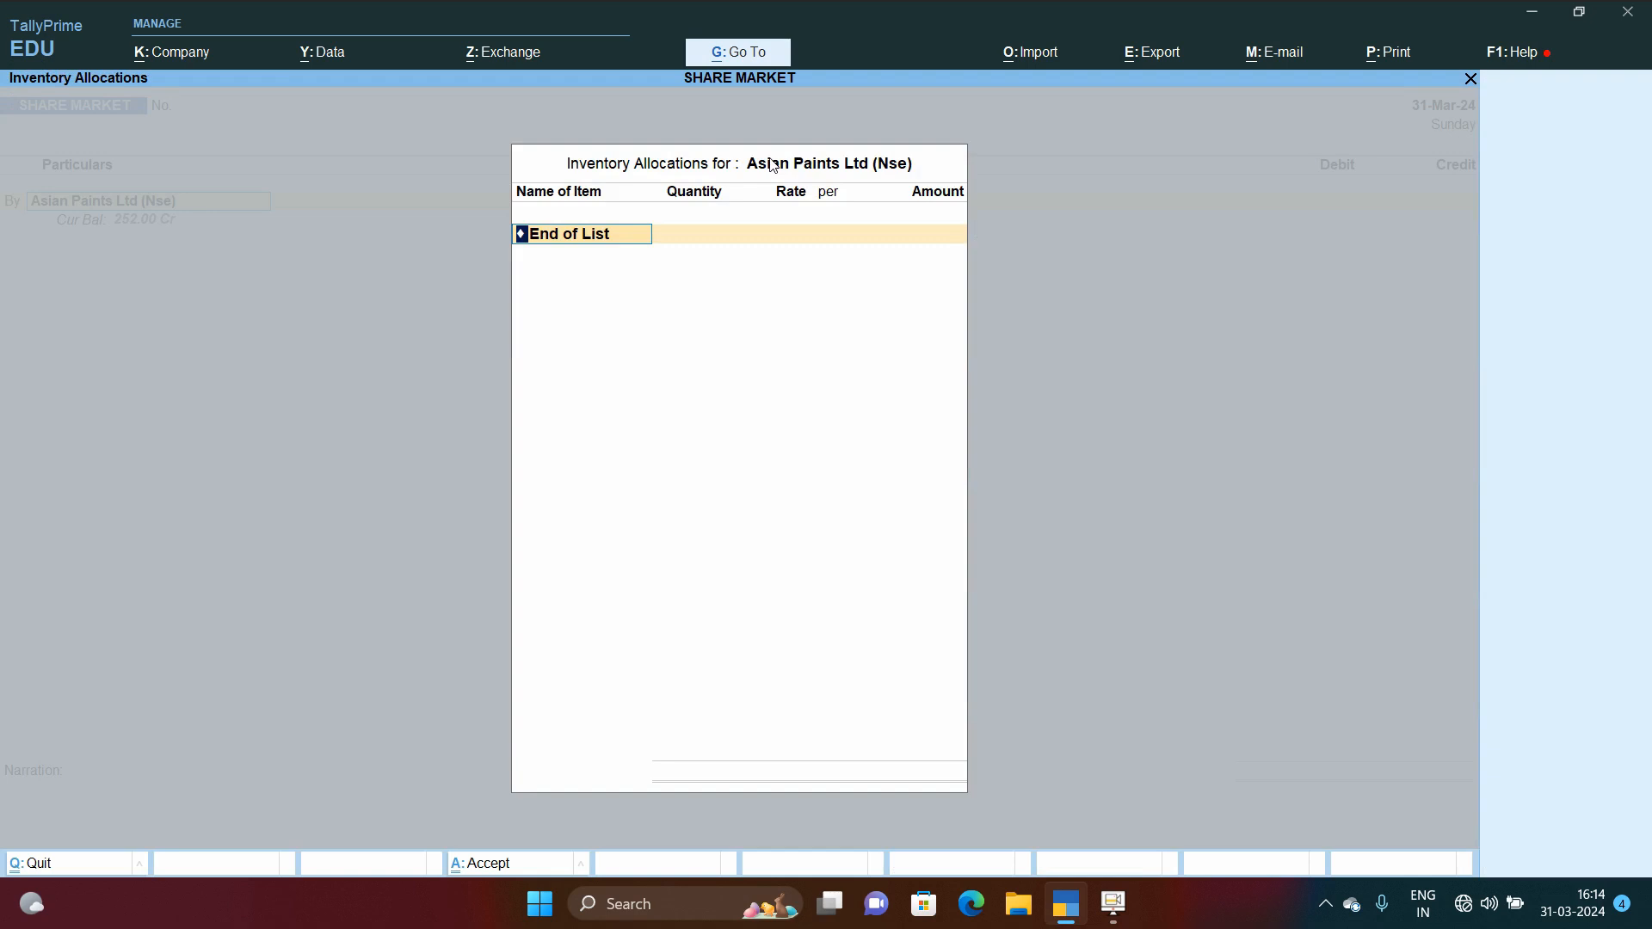
key("Return")
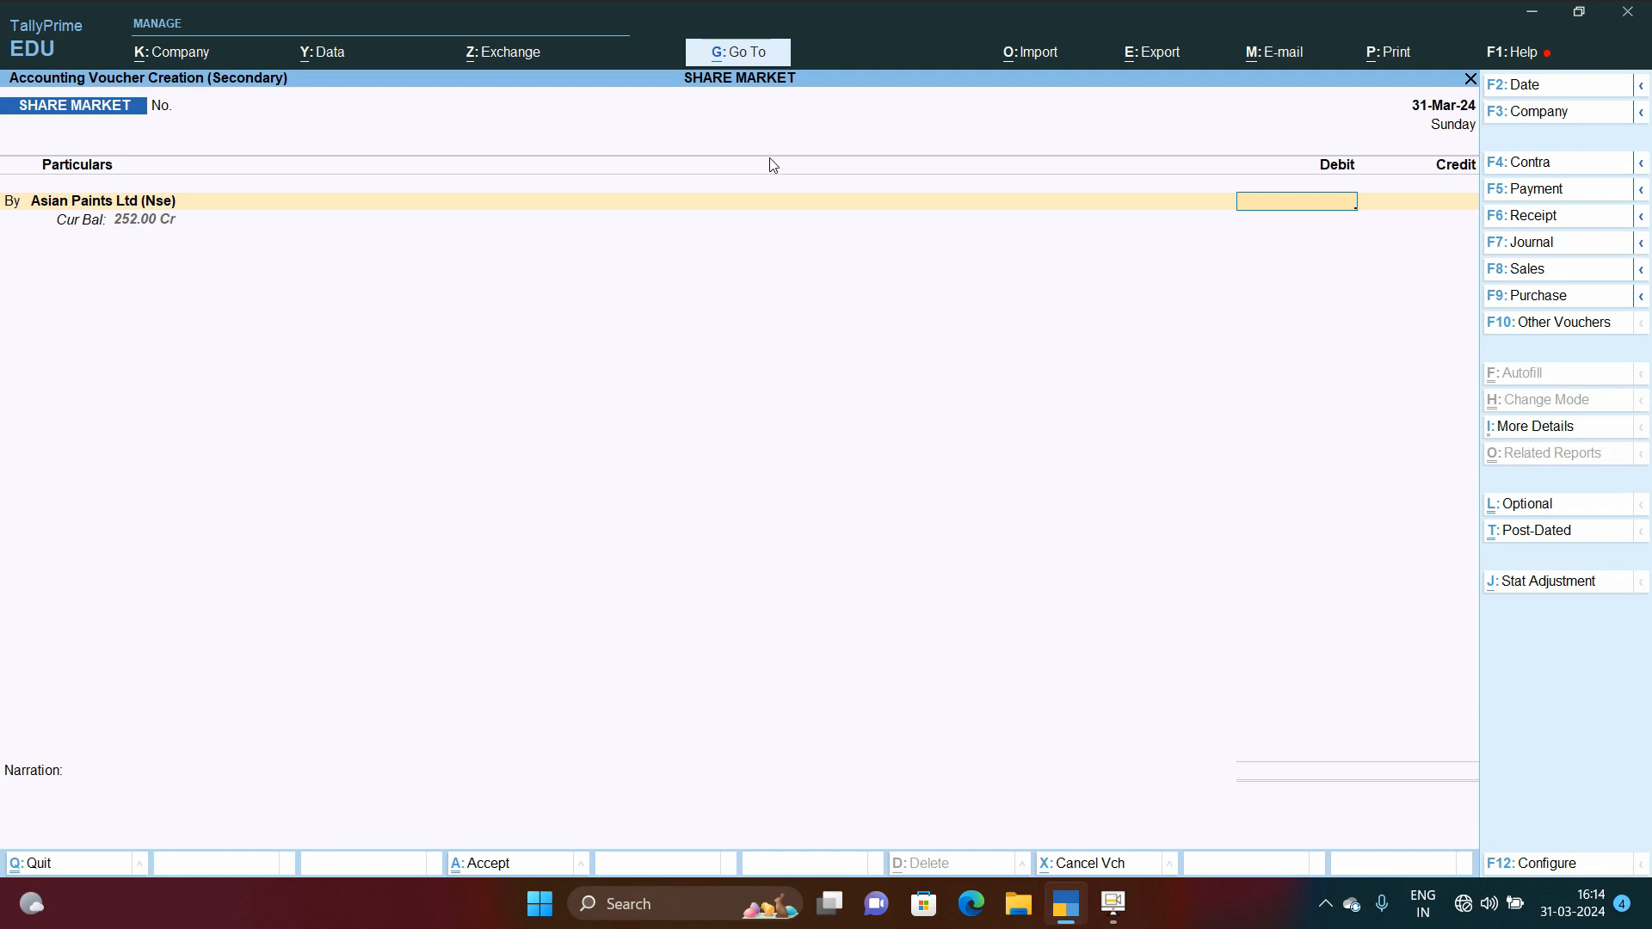
Step: Enter 252 against Asian Paints Ltd (Nse), credit ANGEL ONE, save the voucher and return to the main menu
type("252")
key("Return")
key("Return")
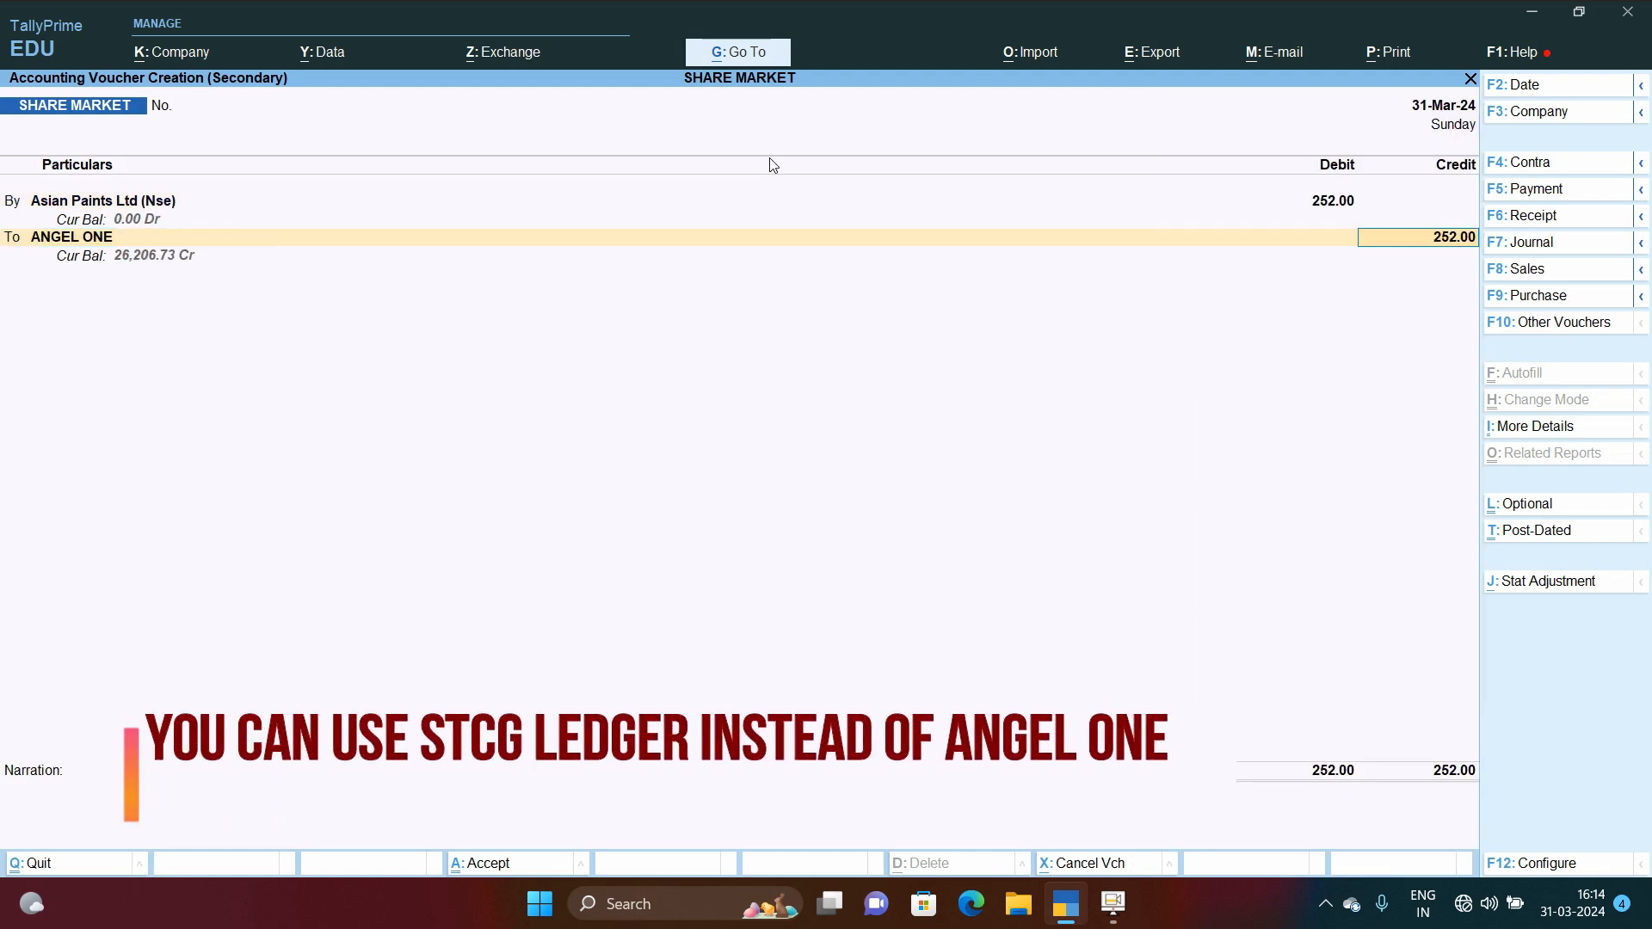
key("Return")
key("Return")
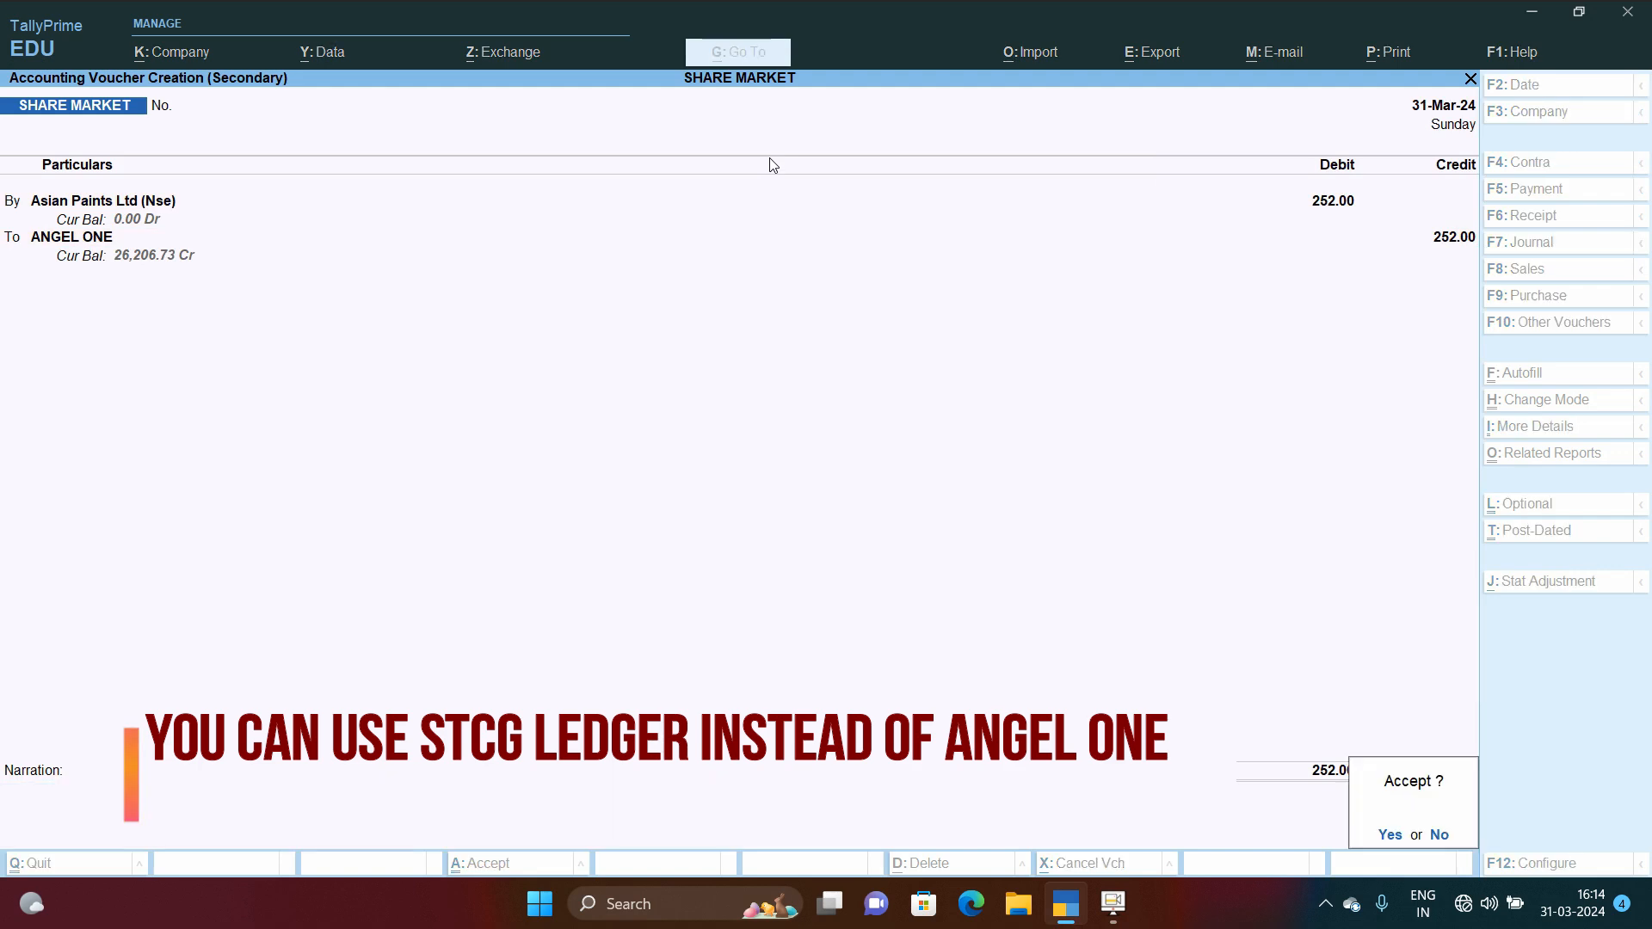
key("Return")
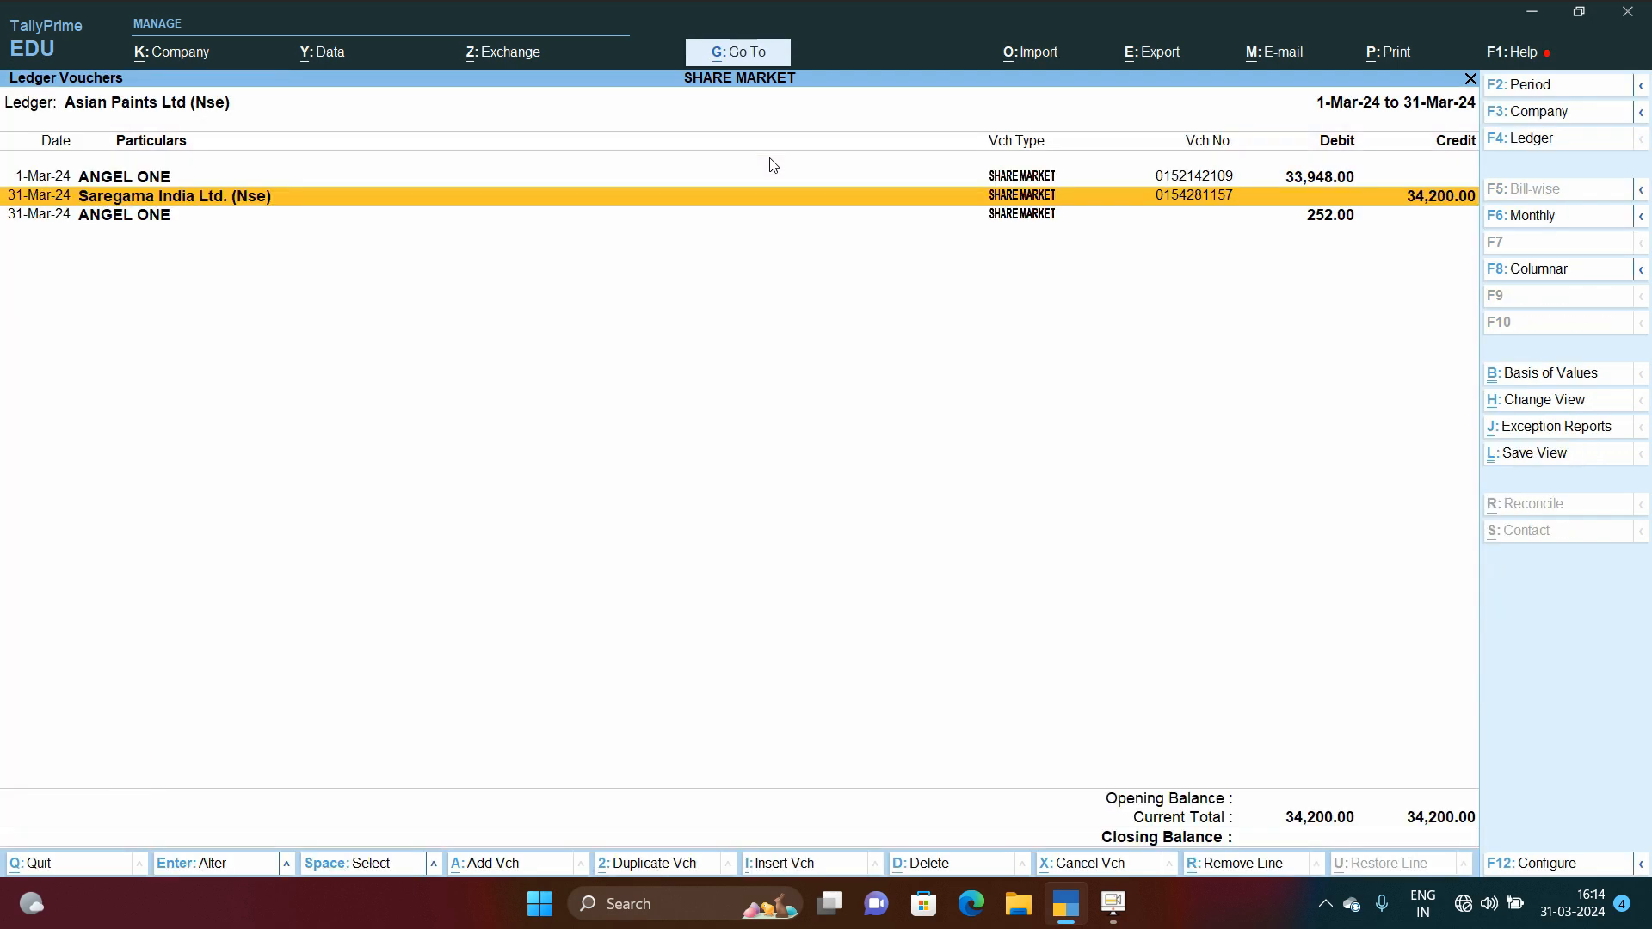
key("Escape")
key("Escape")
key("Escape")
key("Escape")
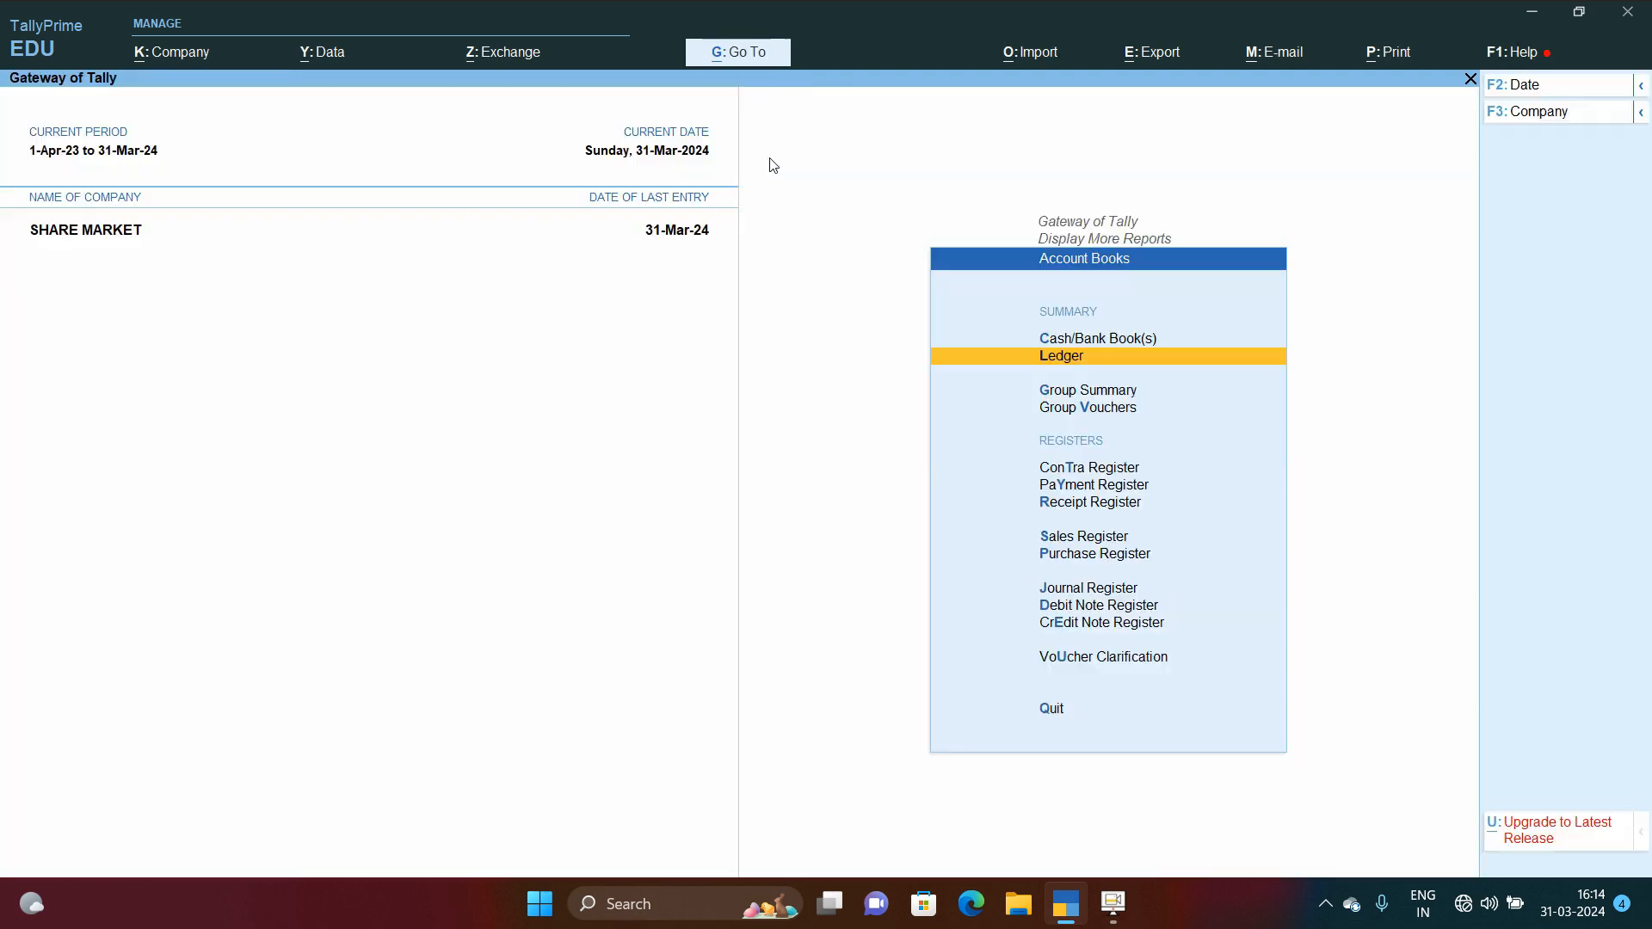
Step: Start a SHARE MARKET voucher and create a Dp Charges ledger under the SHARE EXP. group from its ledger field
key("v")
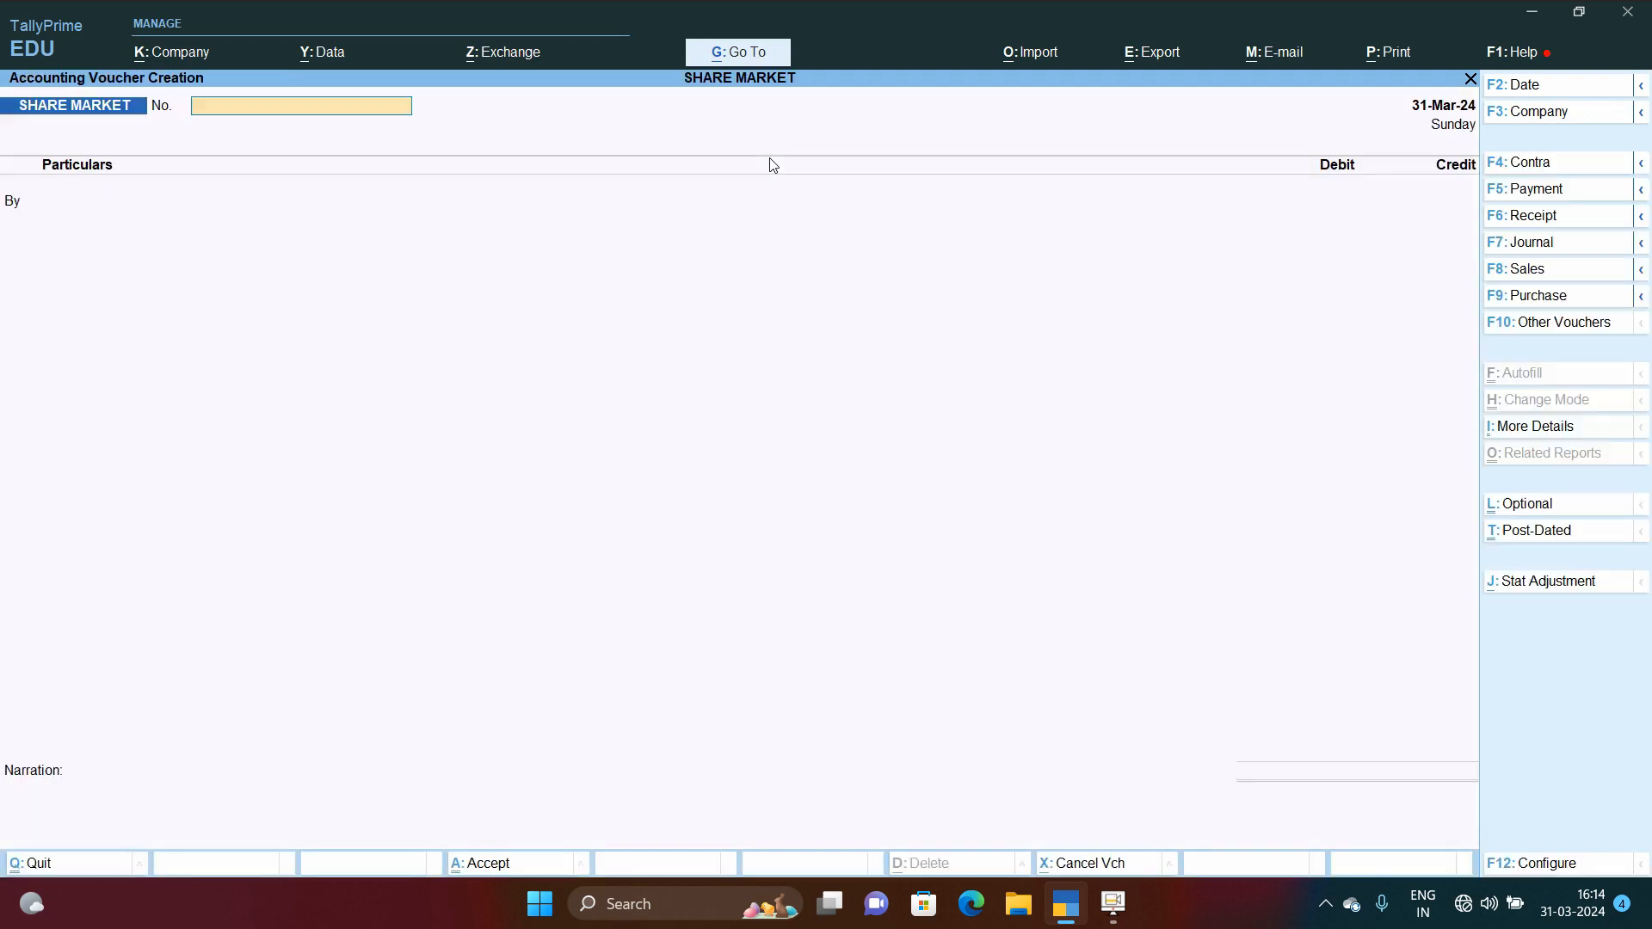
left_click(1531, 193)
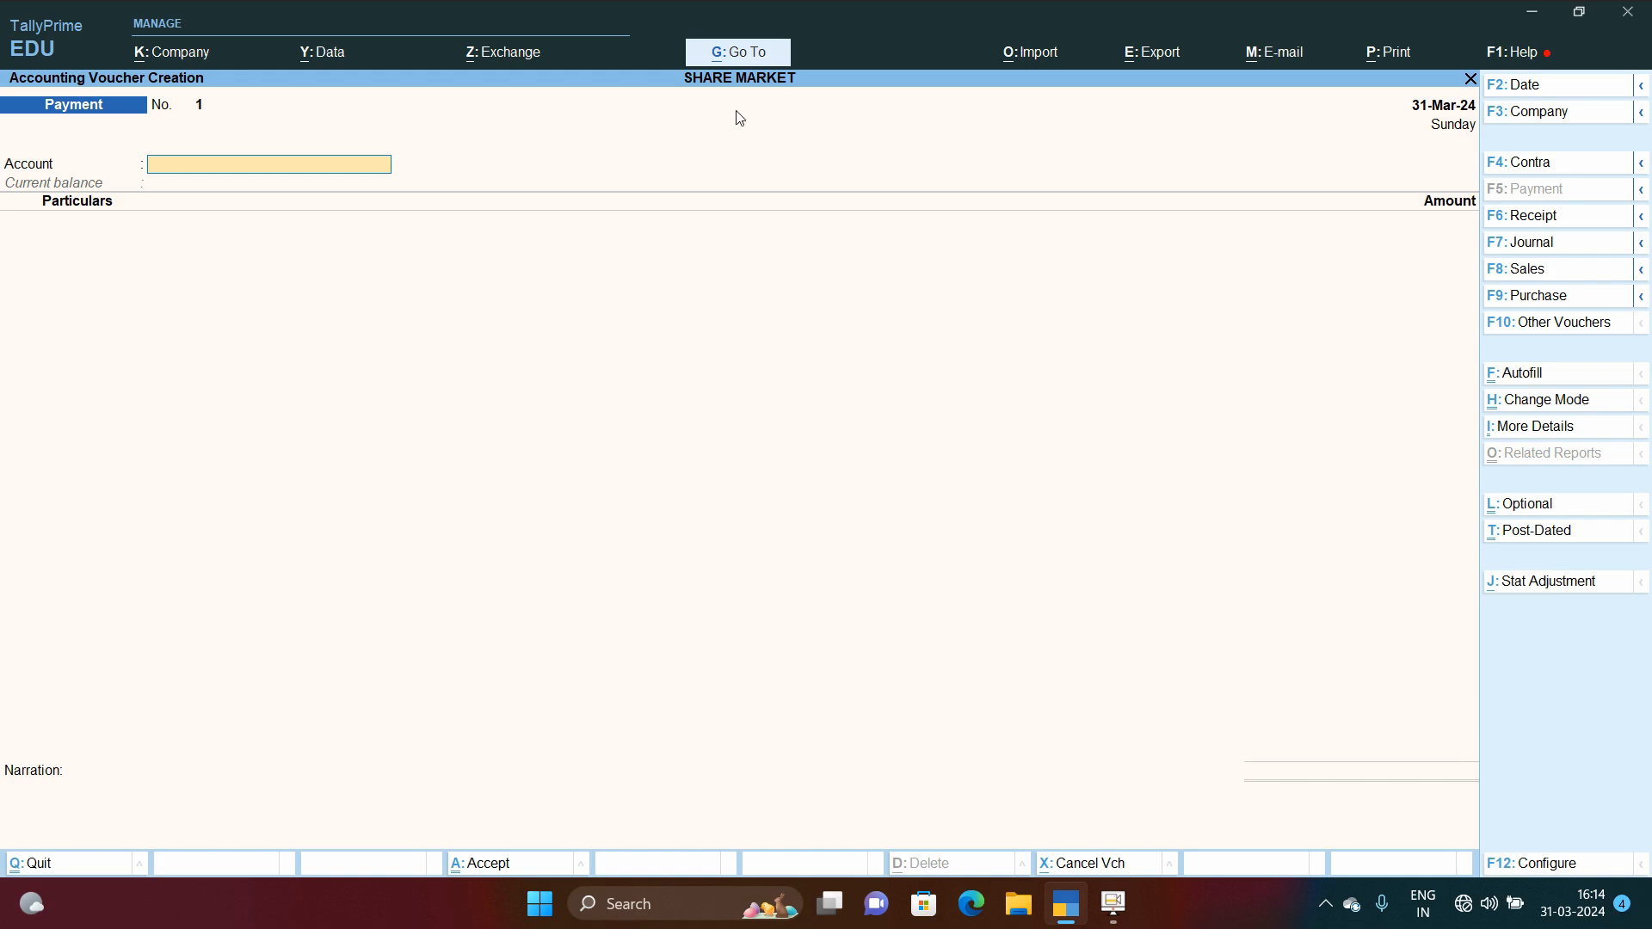
left_click(256, 175)
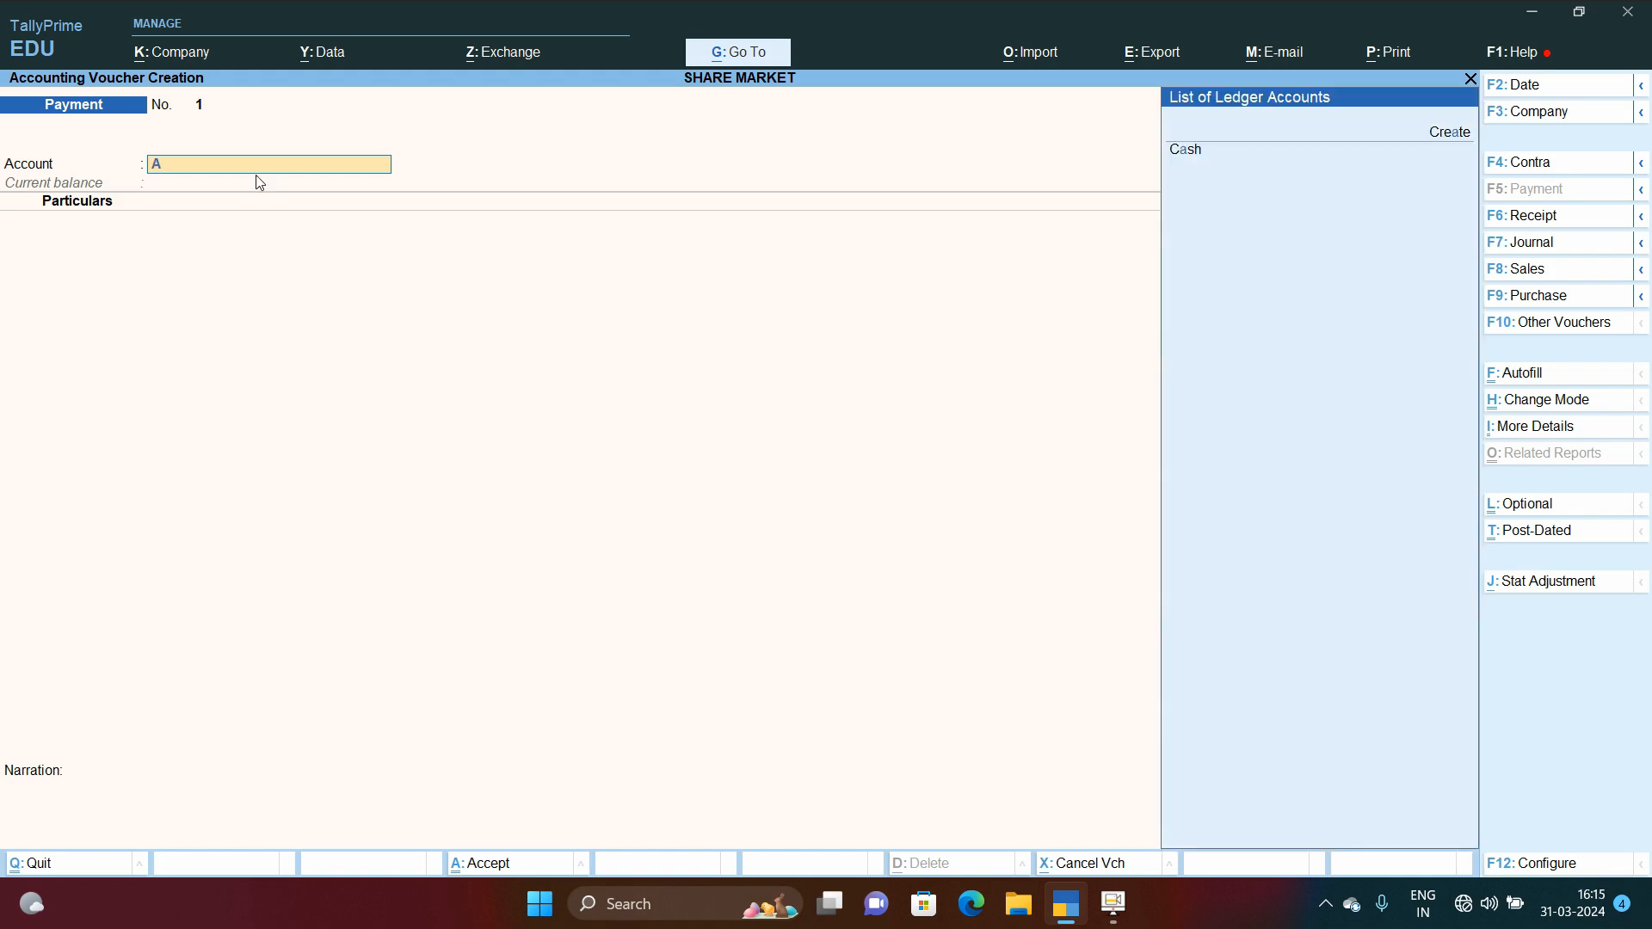
type("A")
key("BackSpace")
type("A")
left_click(1545, 245)
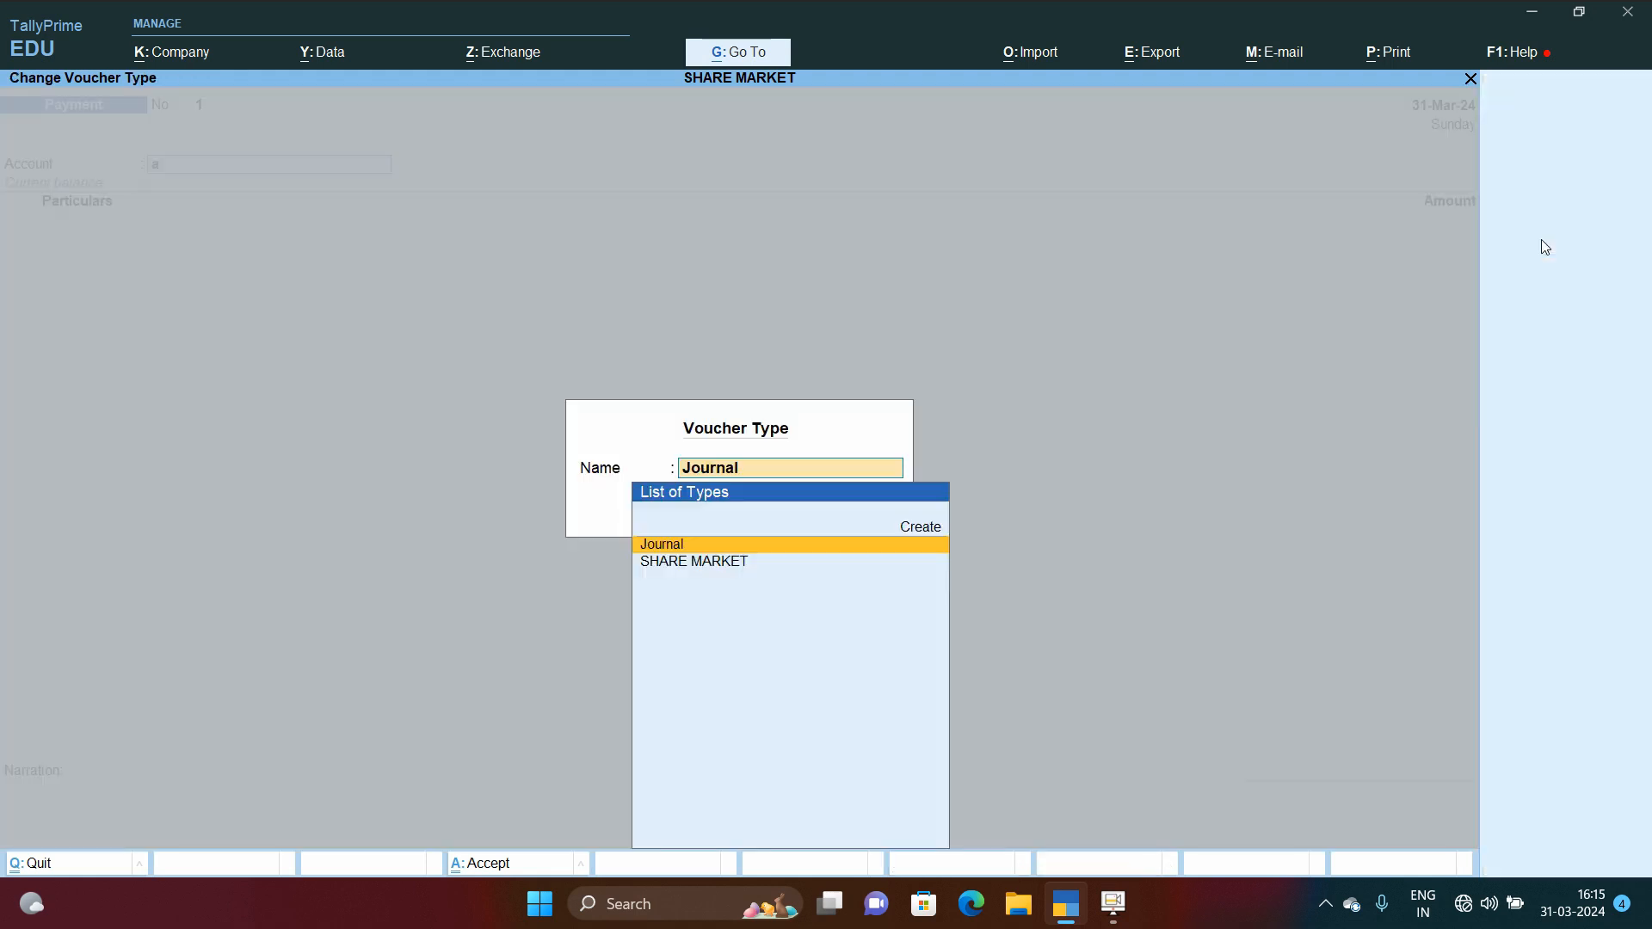
key("Down")
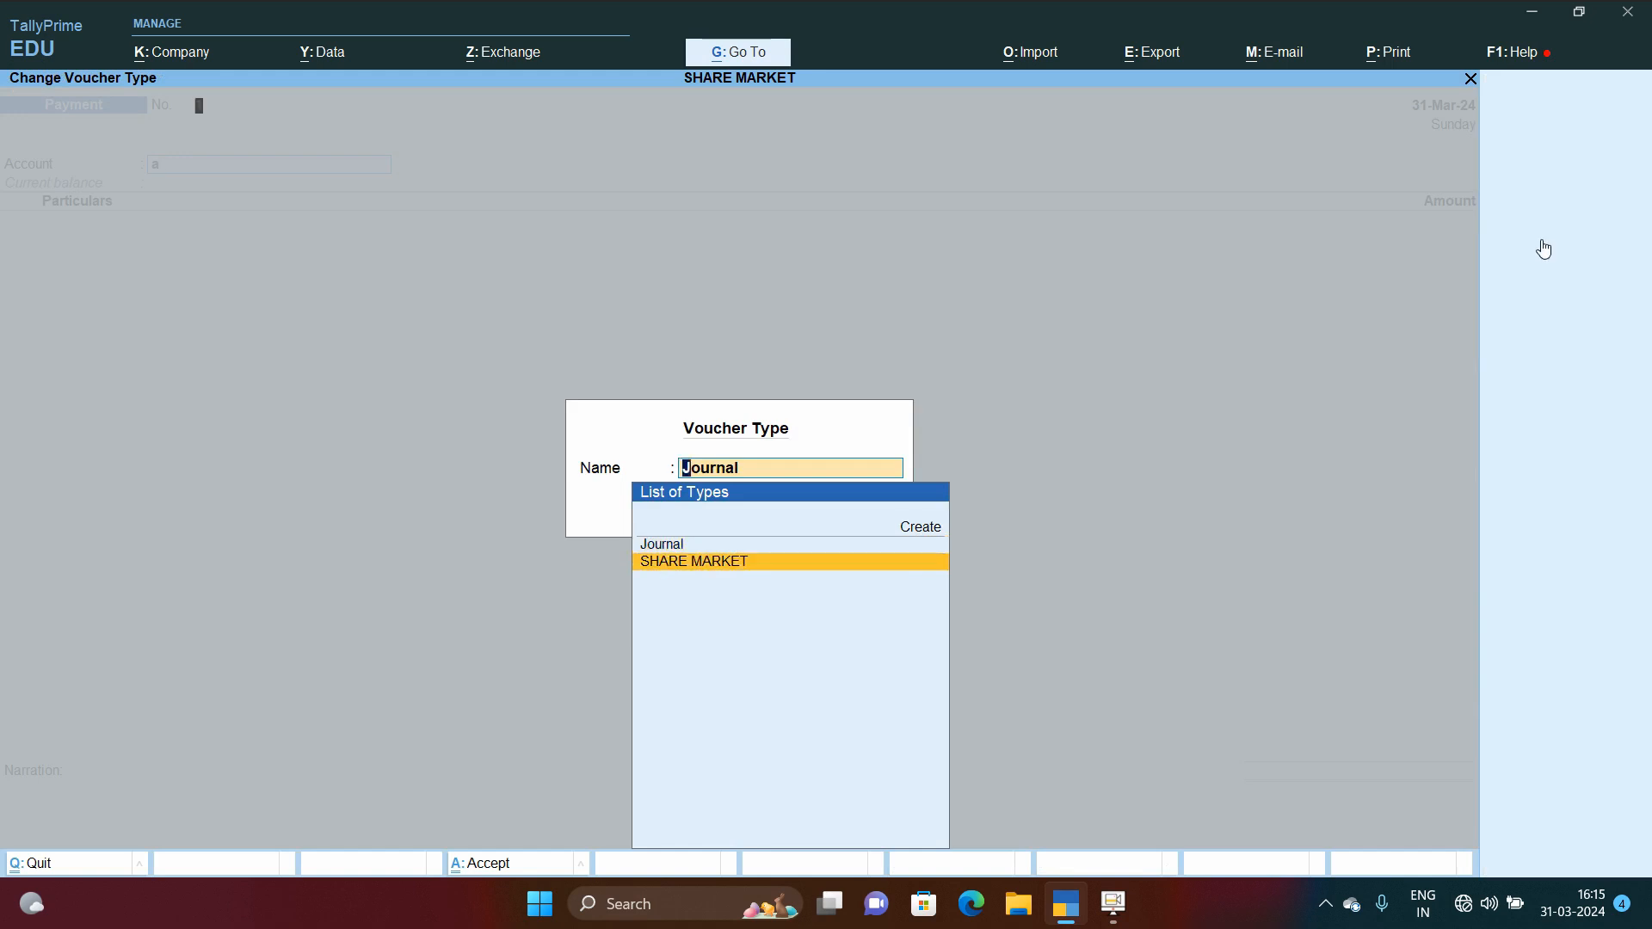
key("Return")
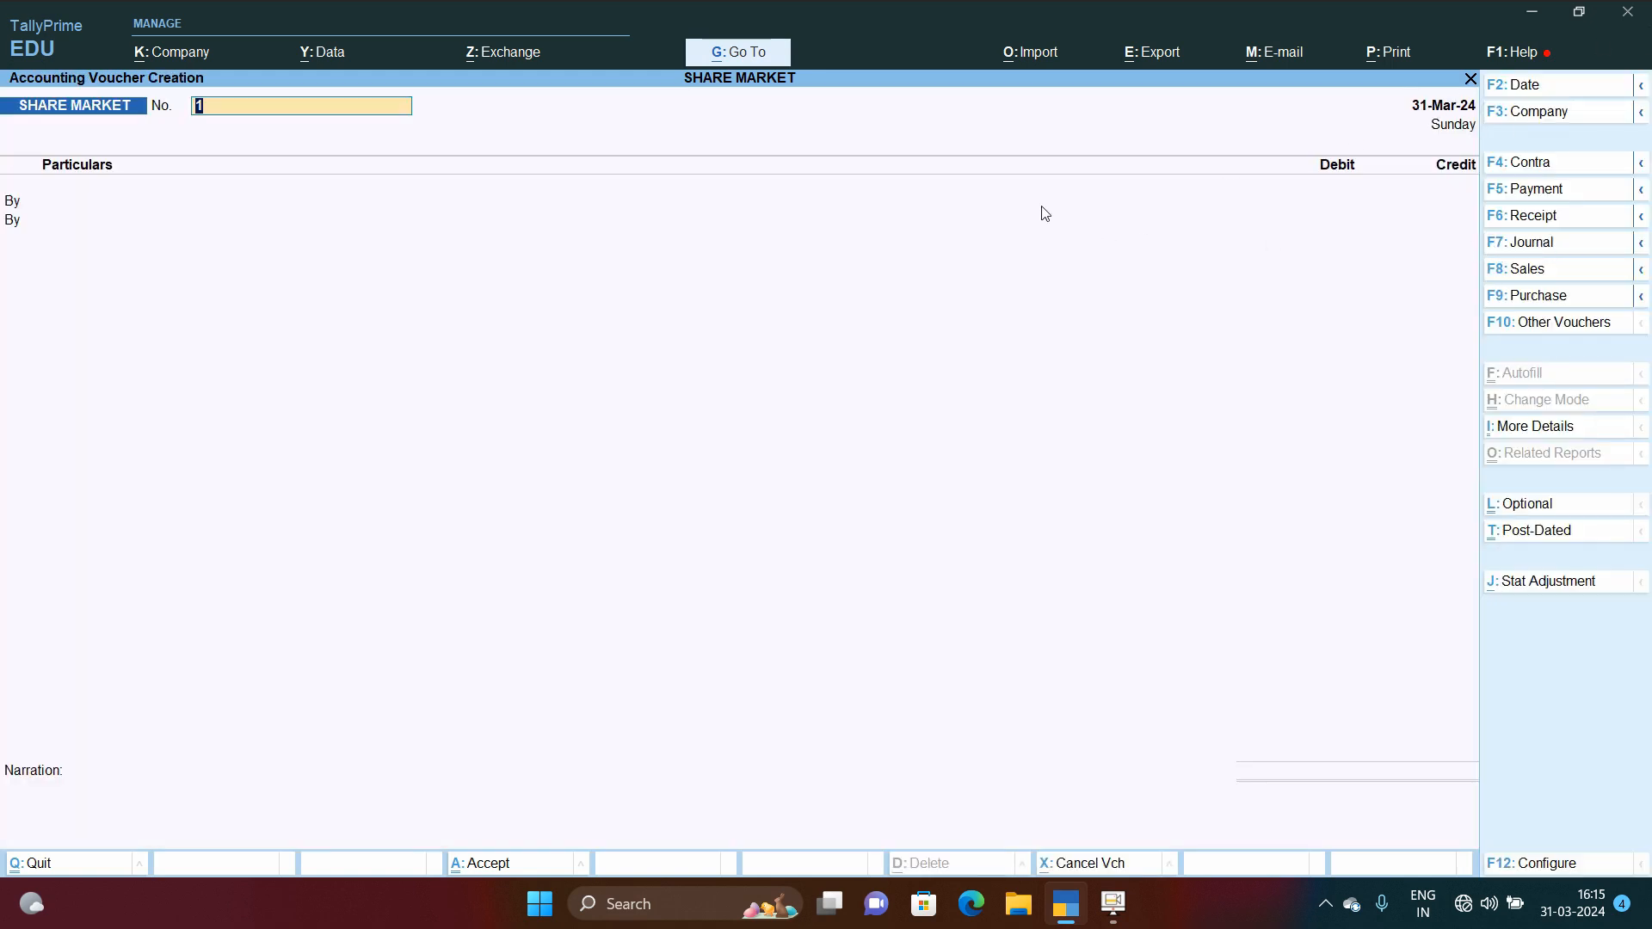
key("Return")
key("alt+c")
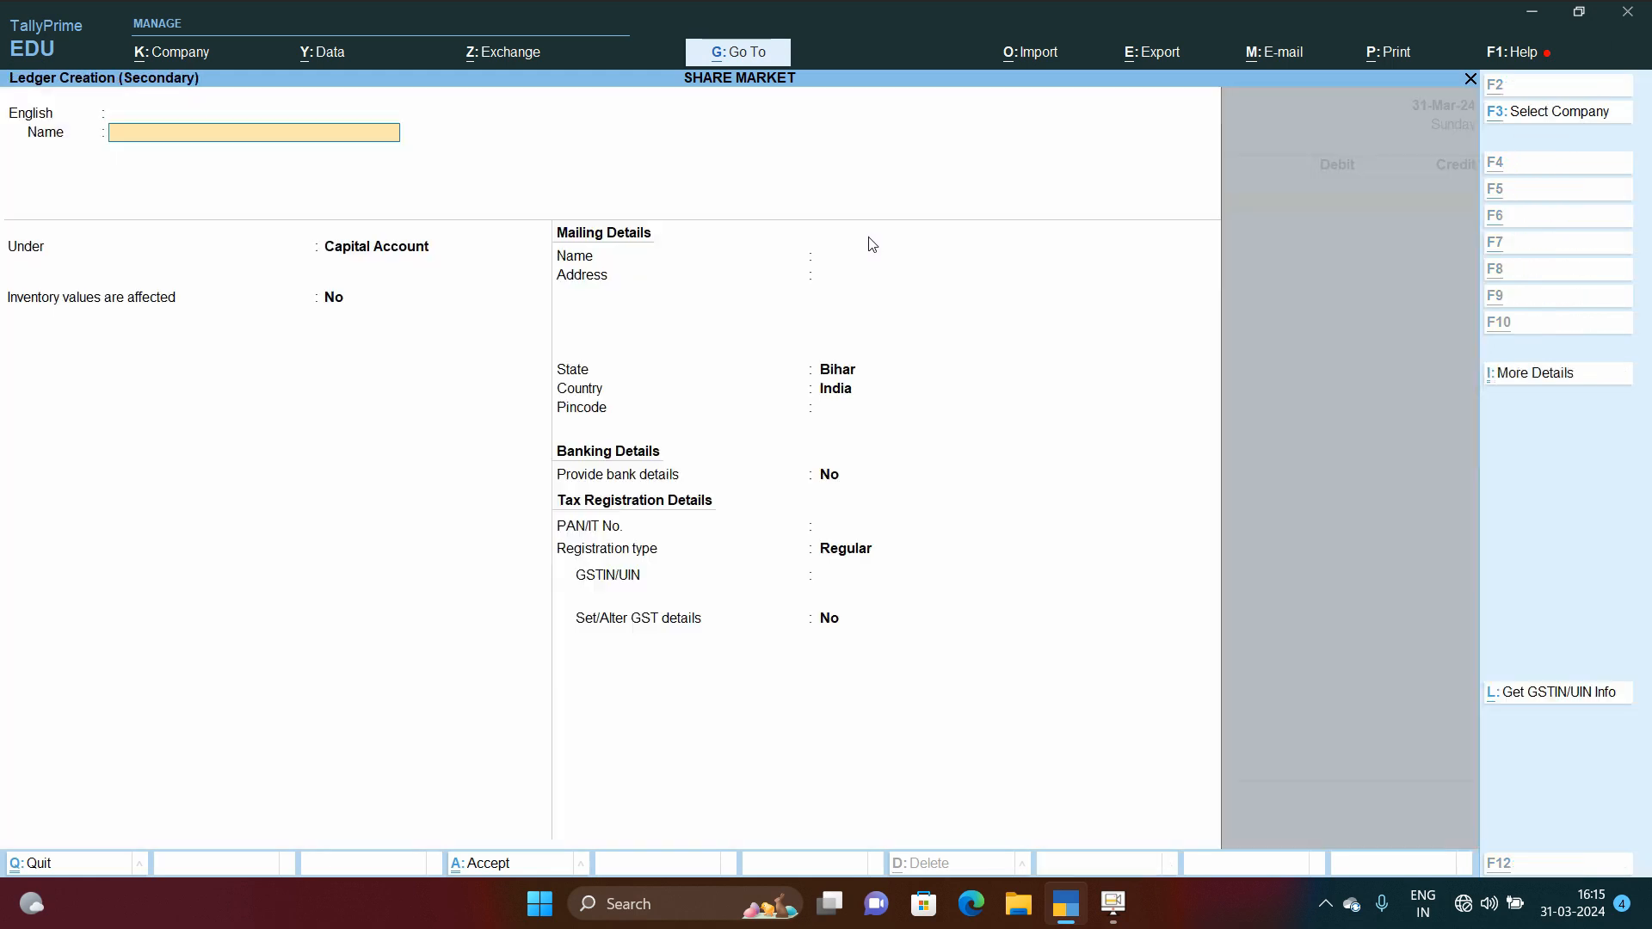
type("Dp Charges")
key("Return")
key("Return")
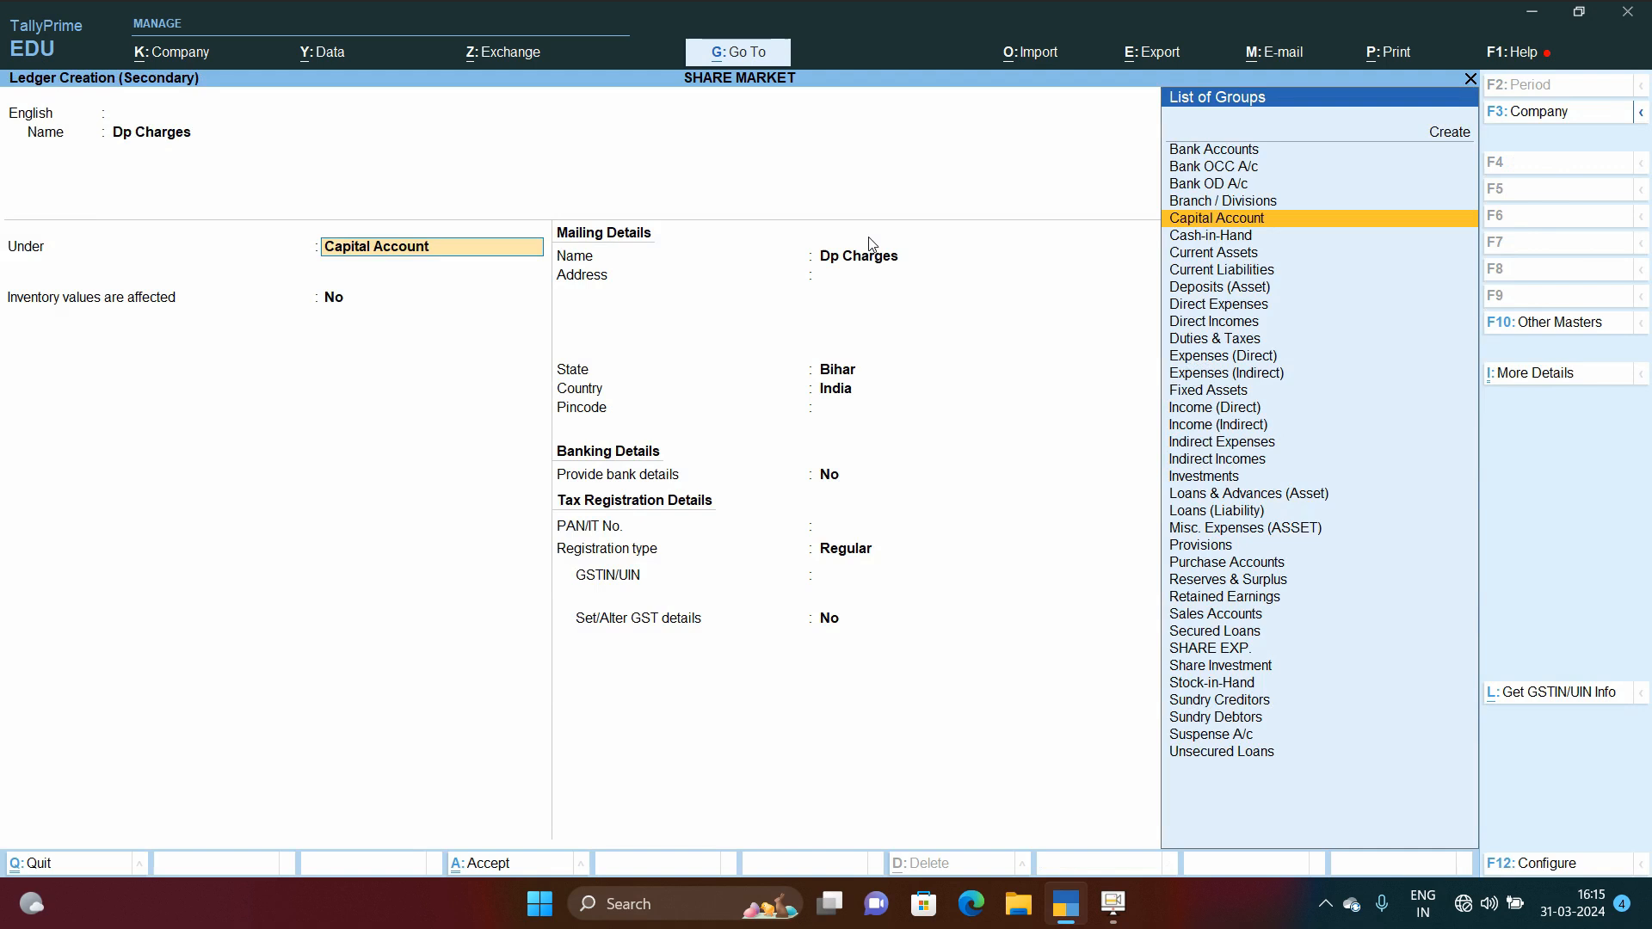
type("sh")
key("Down")
Step: Enter a Dp Charges debit of 23.60 credited to ANGEL ONE, then quit the voucher without saving
key("Return")
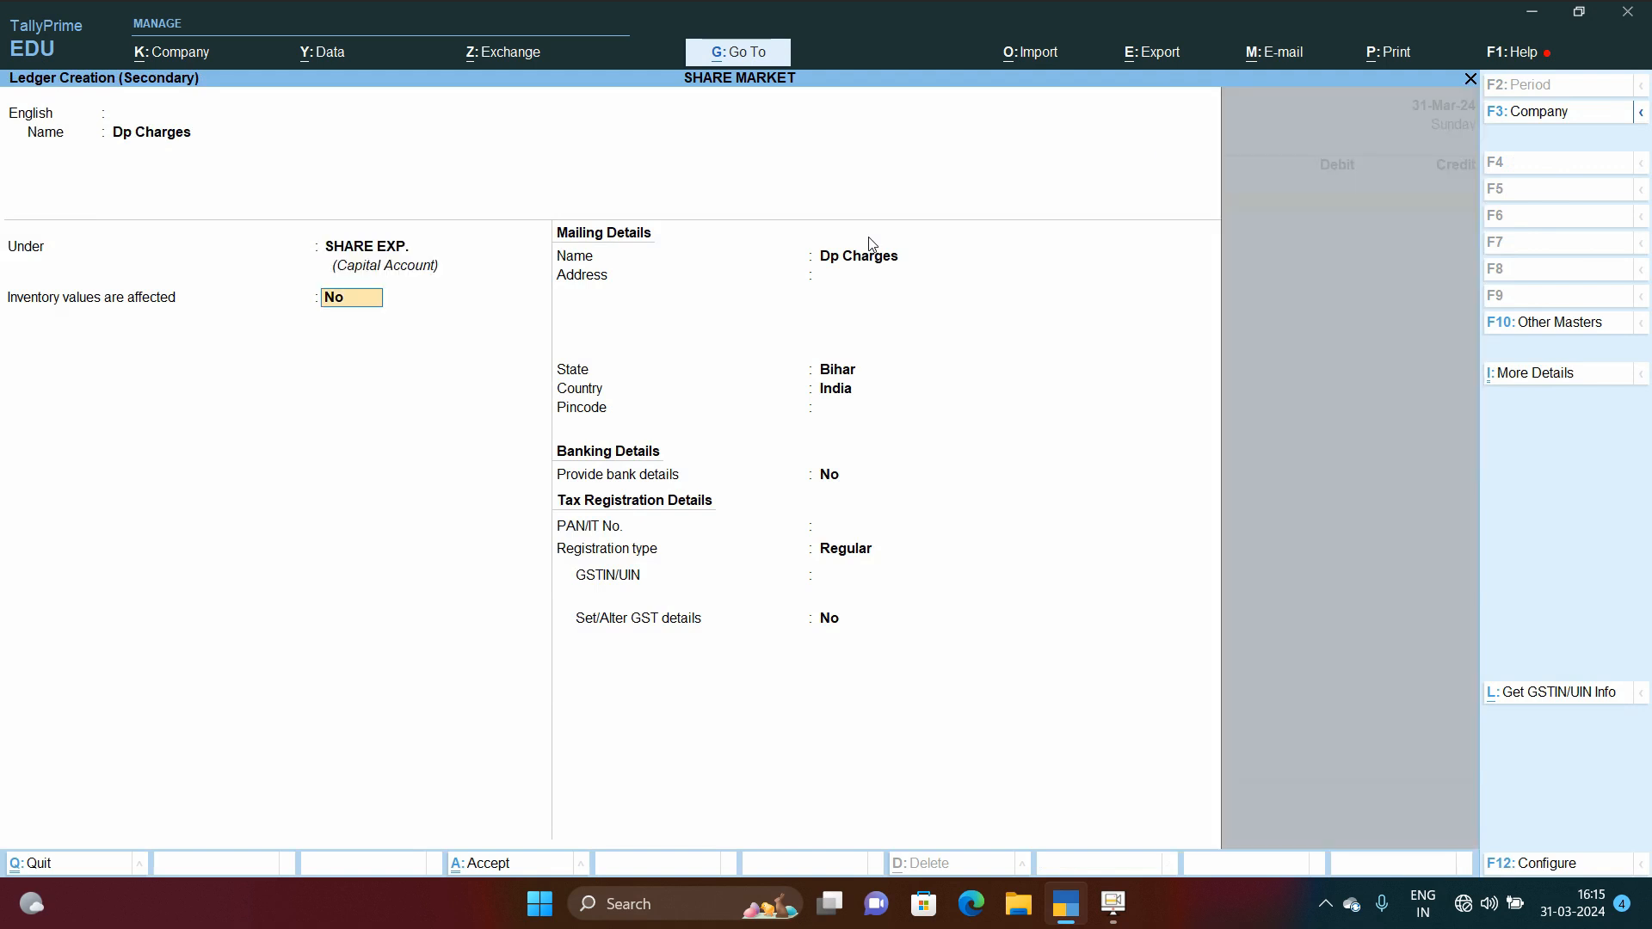
key("ctrl+a")
type("23.6")
key("Return")
key("t")
key("Return")
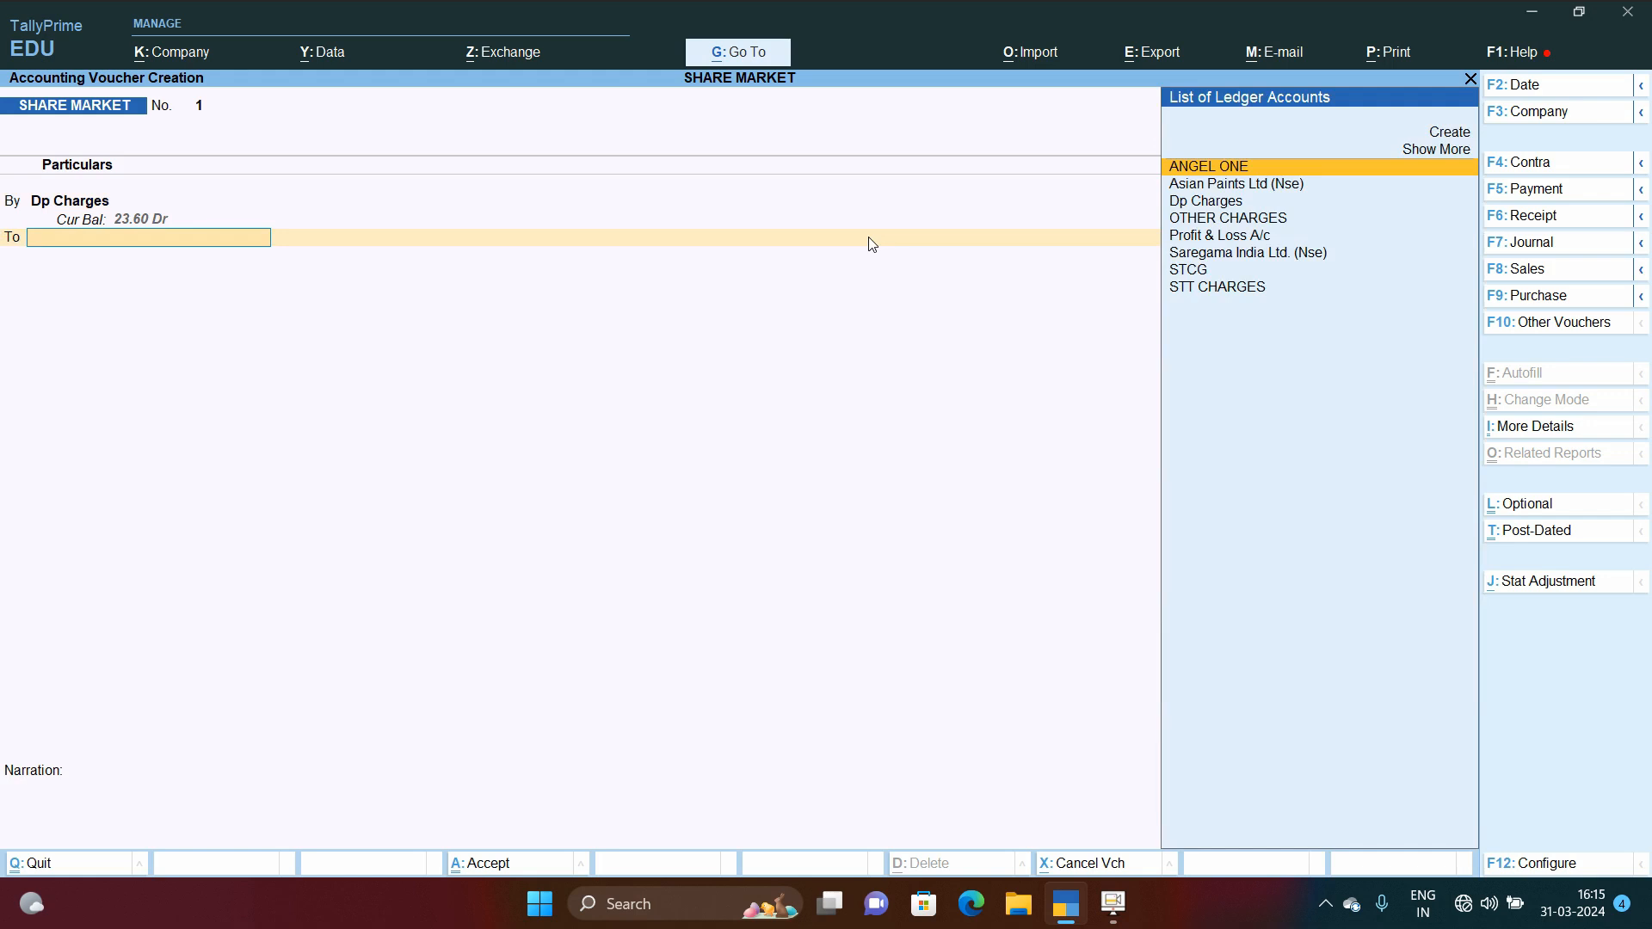
type("ang")
key("Return")
key("Return")
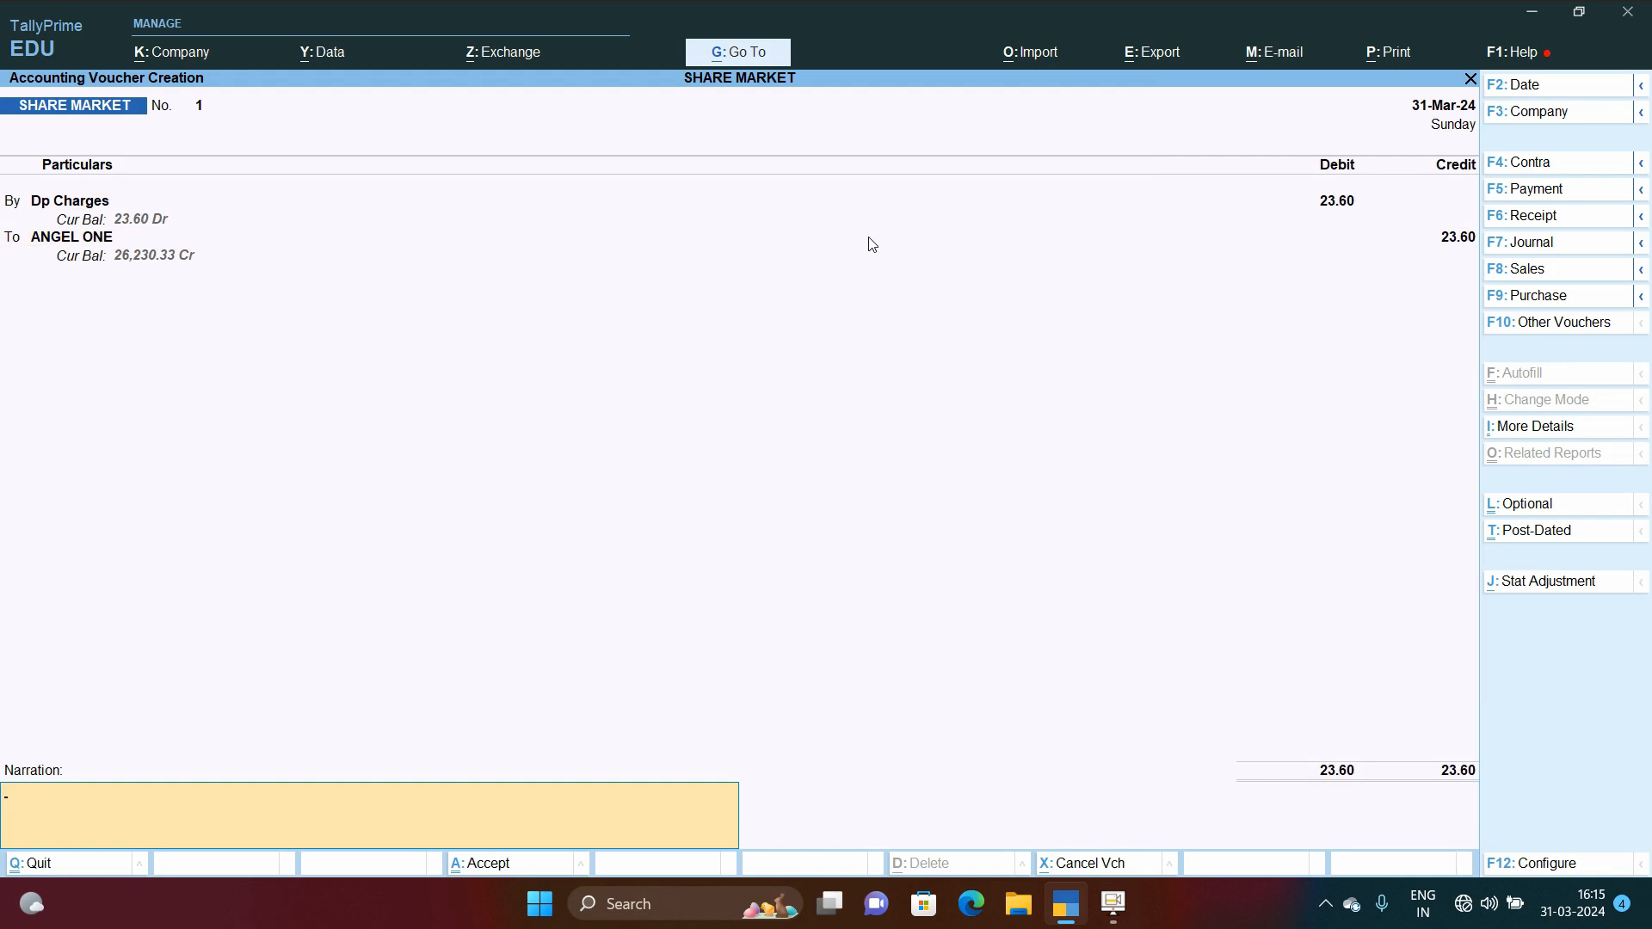
key("Escape")
key("y")
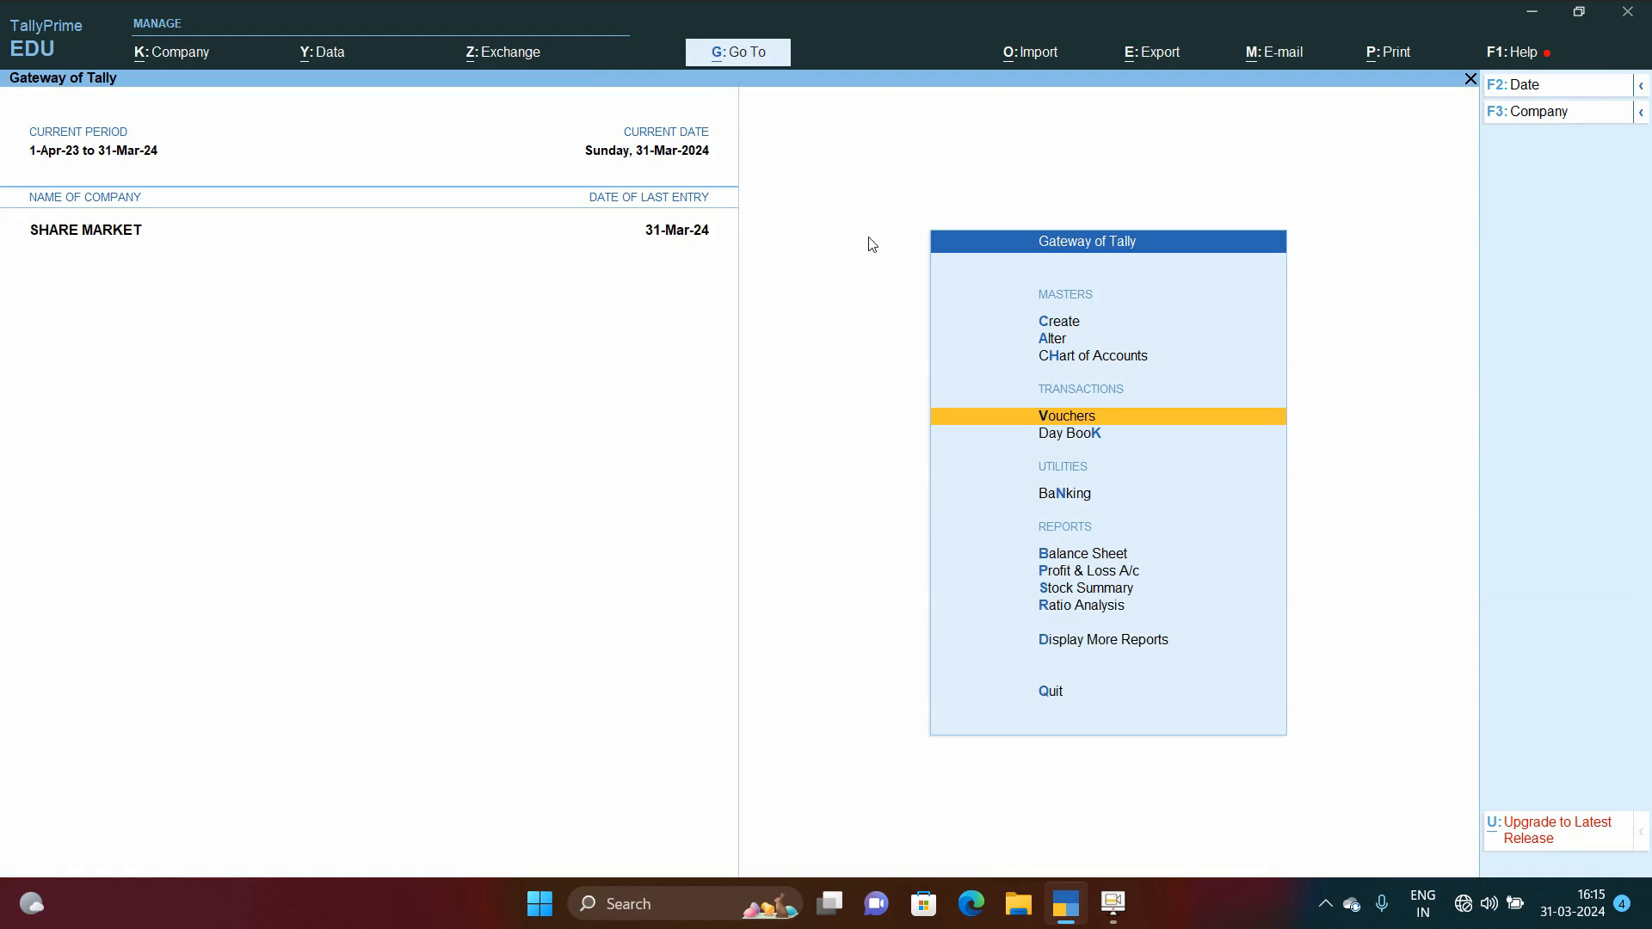
Step: Open the Profit & Loss A/c, then the stock summary for the SHARE INVESTMENT group
key("p")
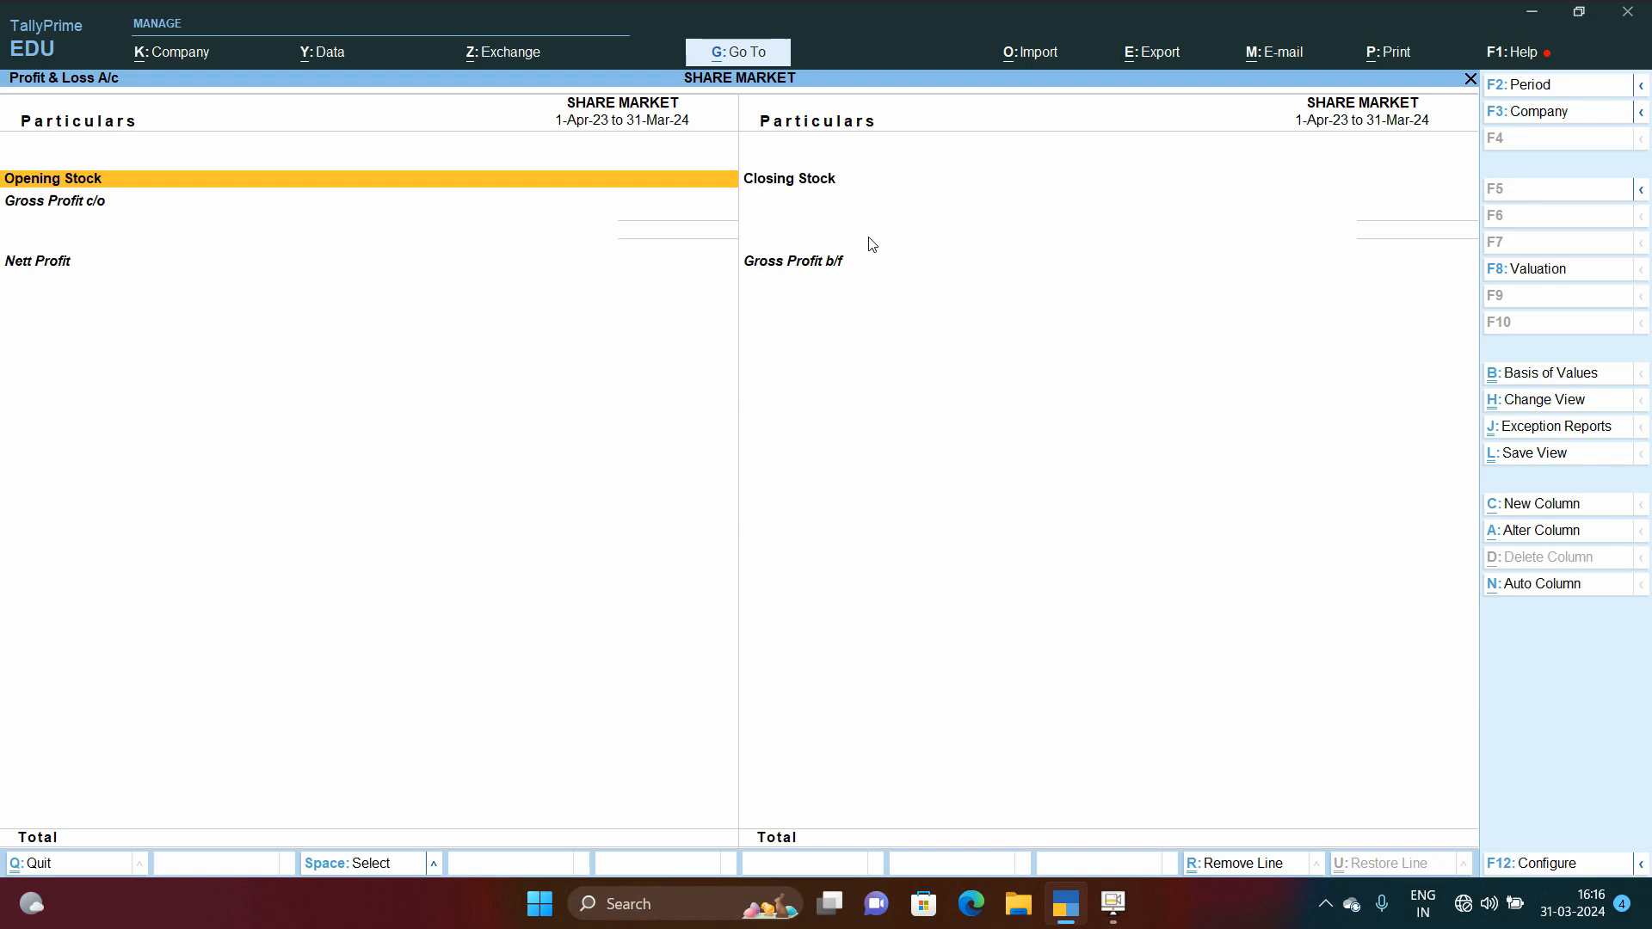
key("Escape")
key("Up")
key("Down")
key("Down")
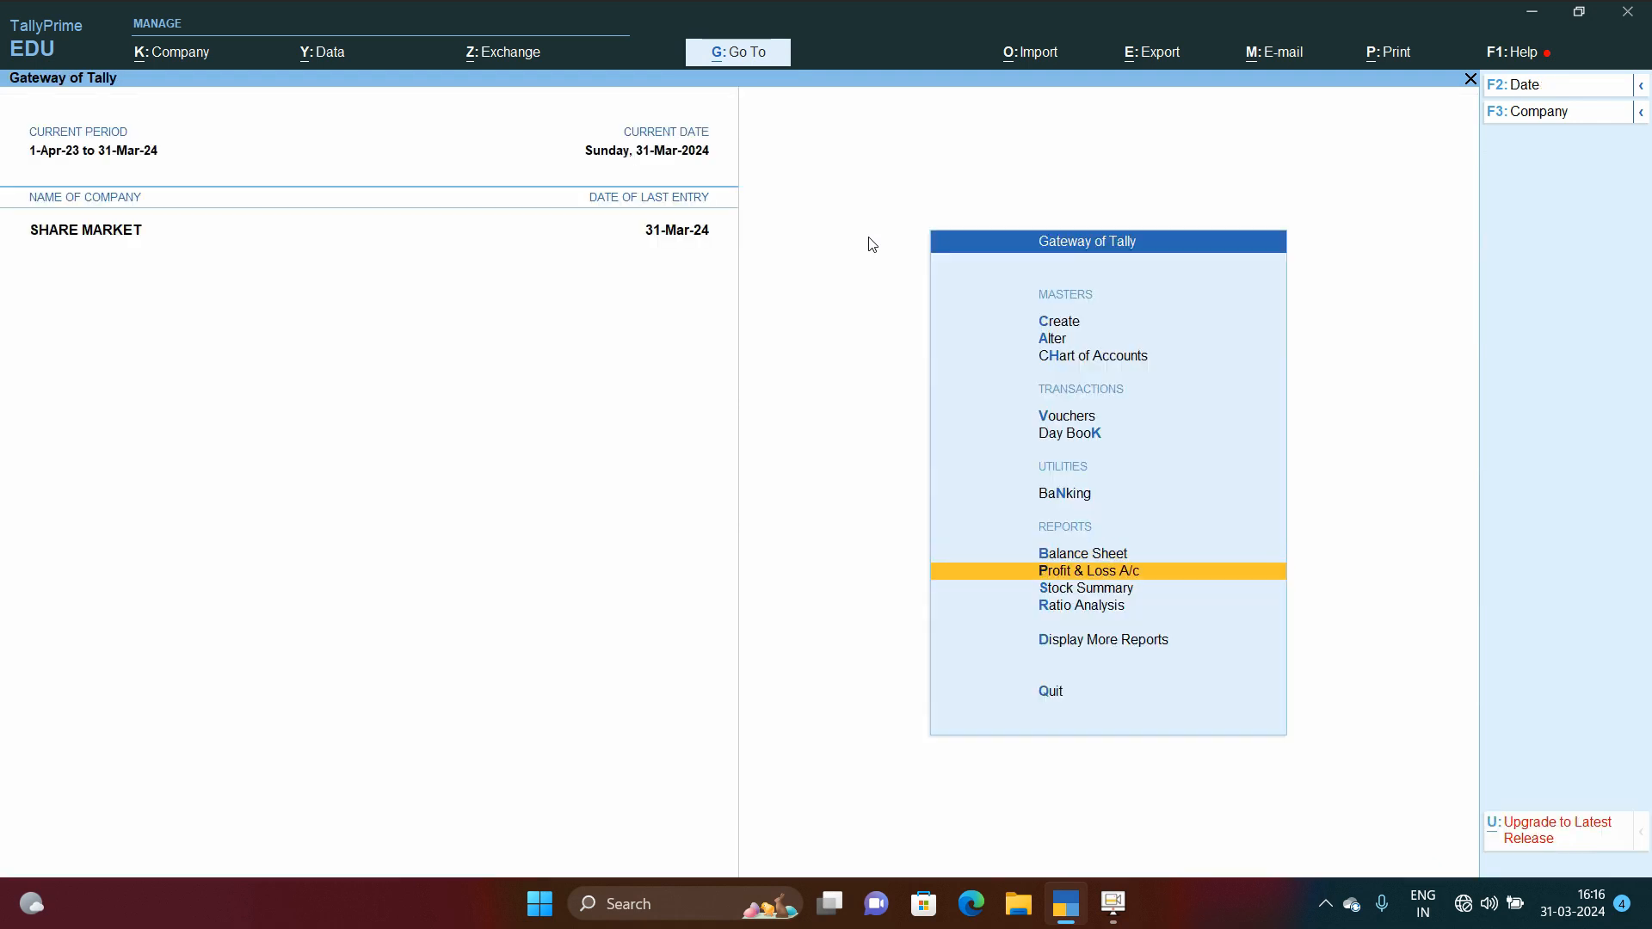
key("Return")
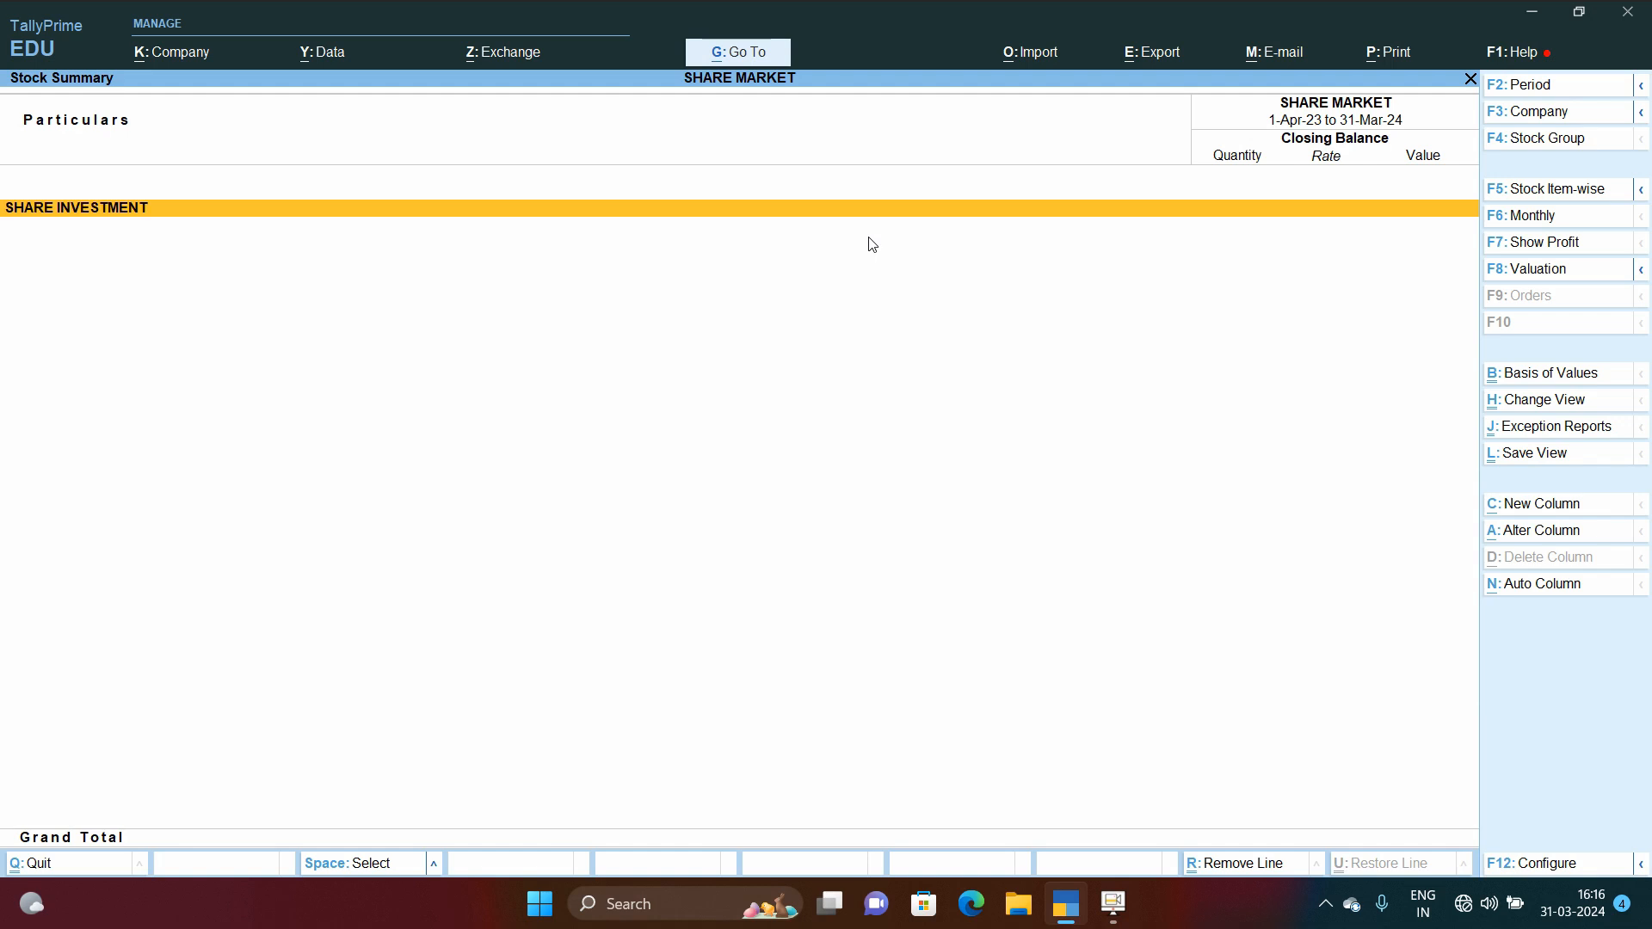
key("Return")
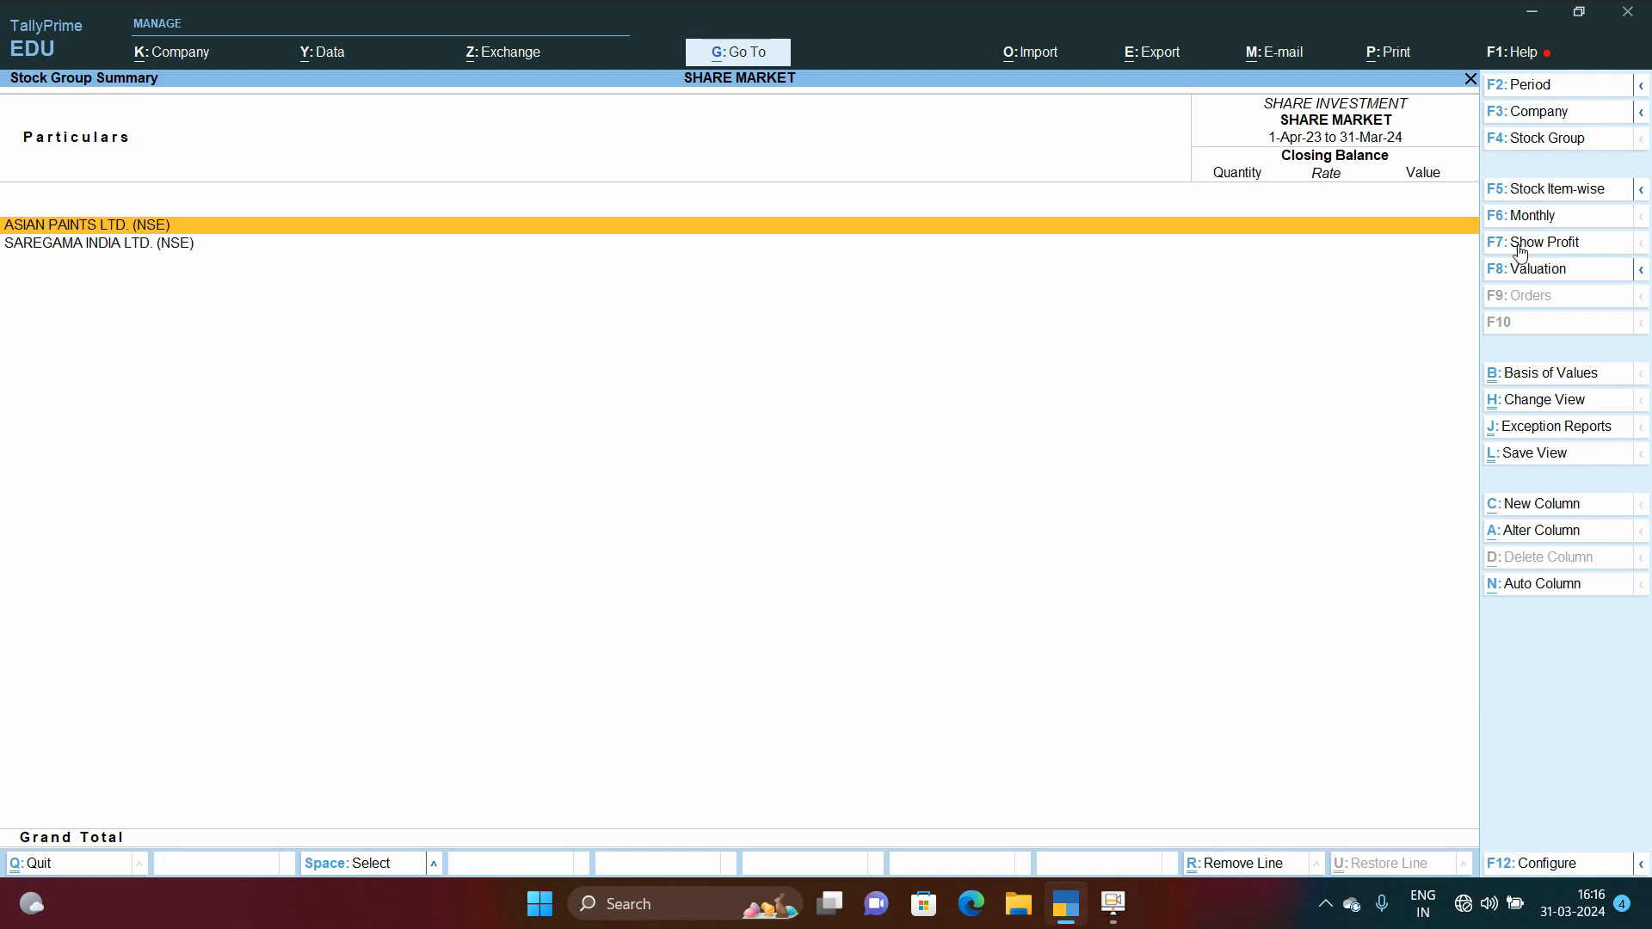
Step: Show the stock group summary for the godown type Third party stock with us, then leave the report
key("F8")
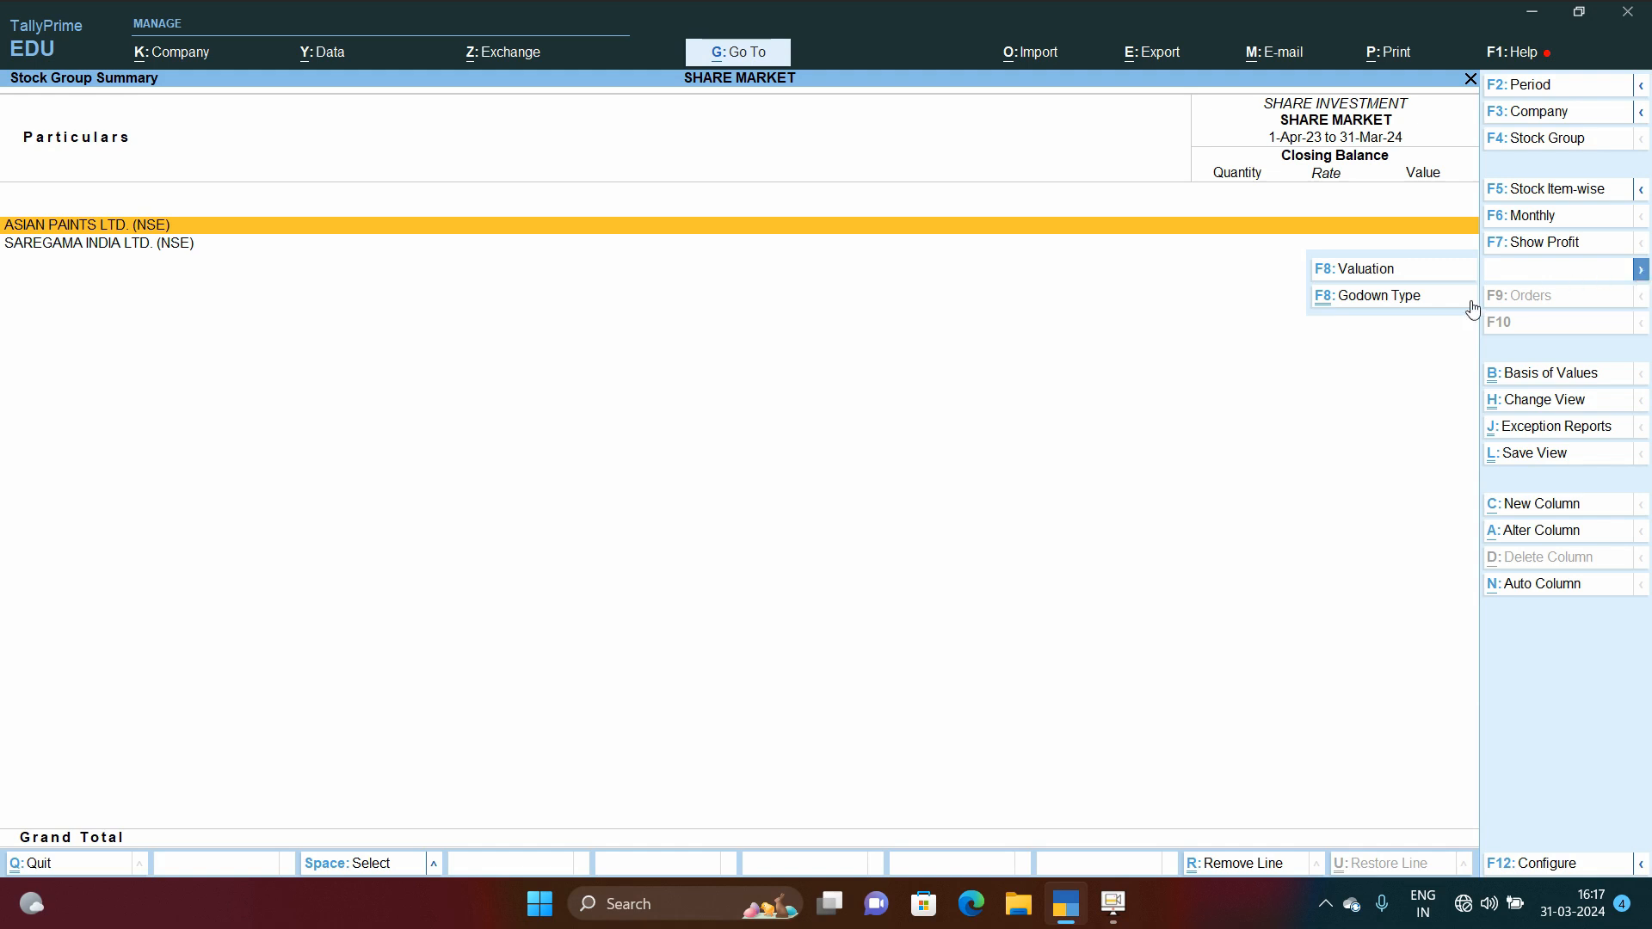
left_click(1396, 301)
key("Down")
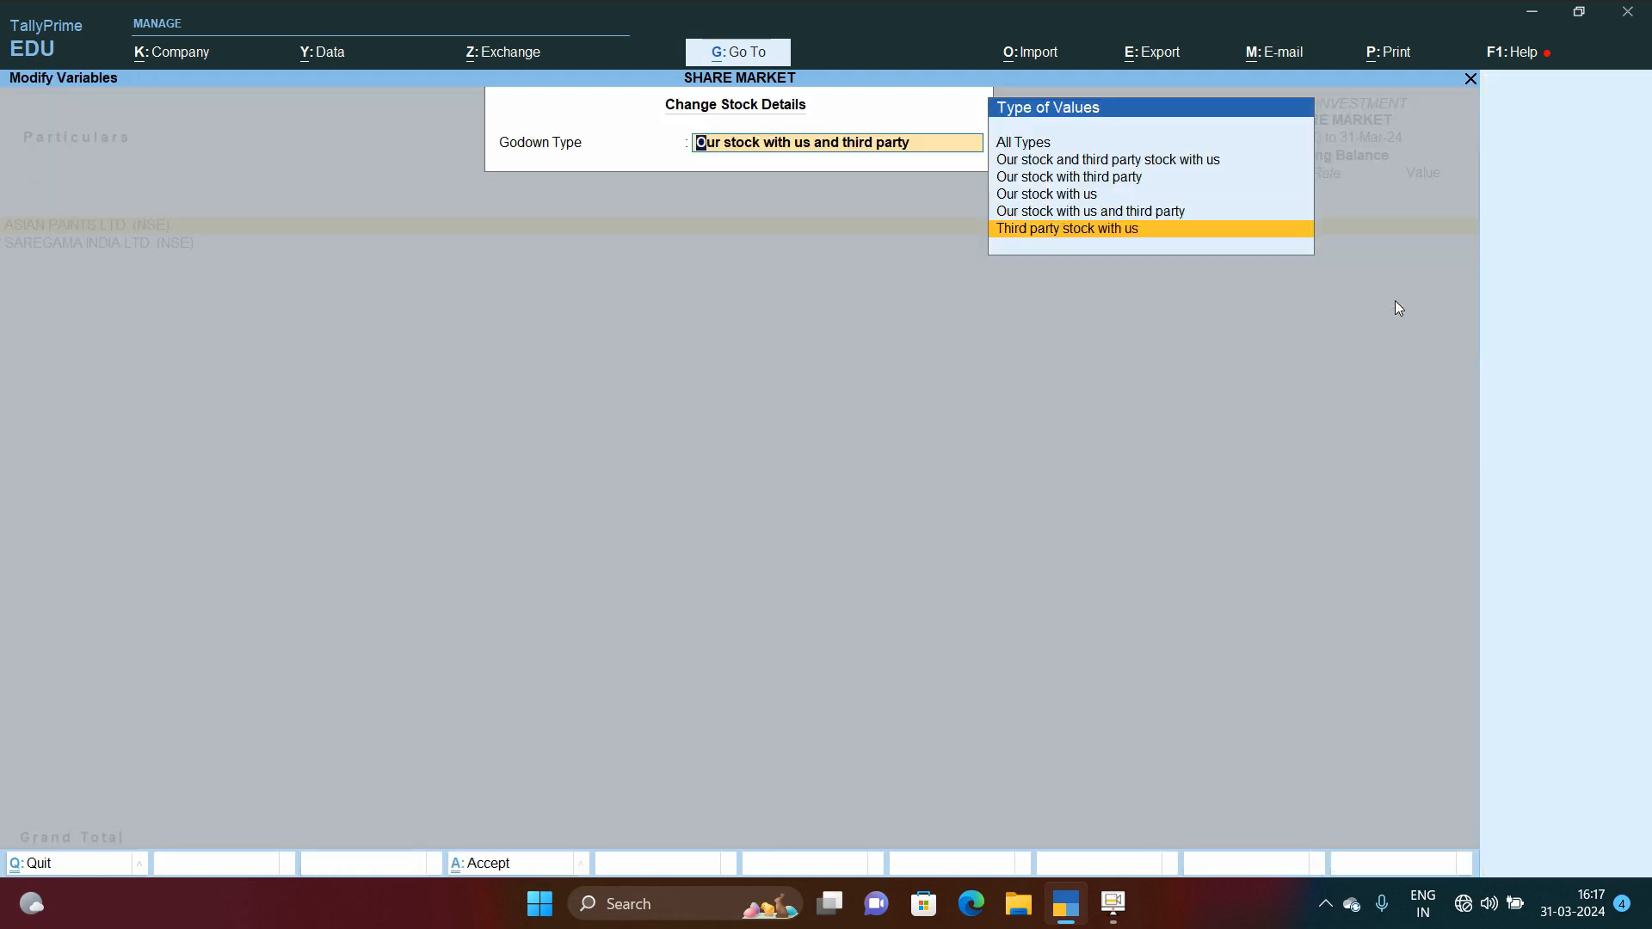
key("Return")
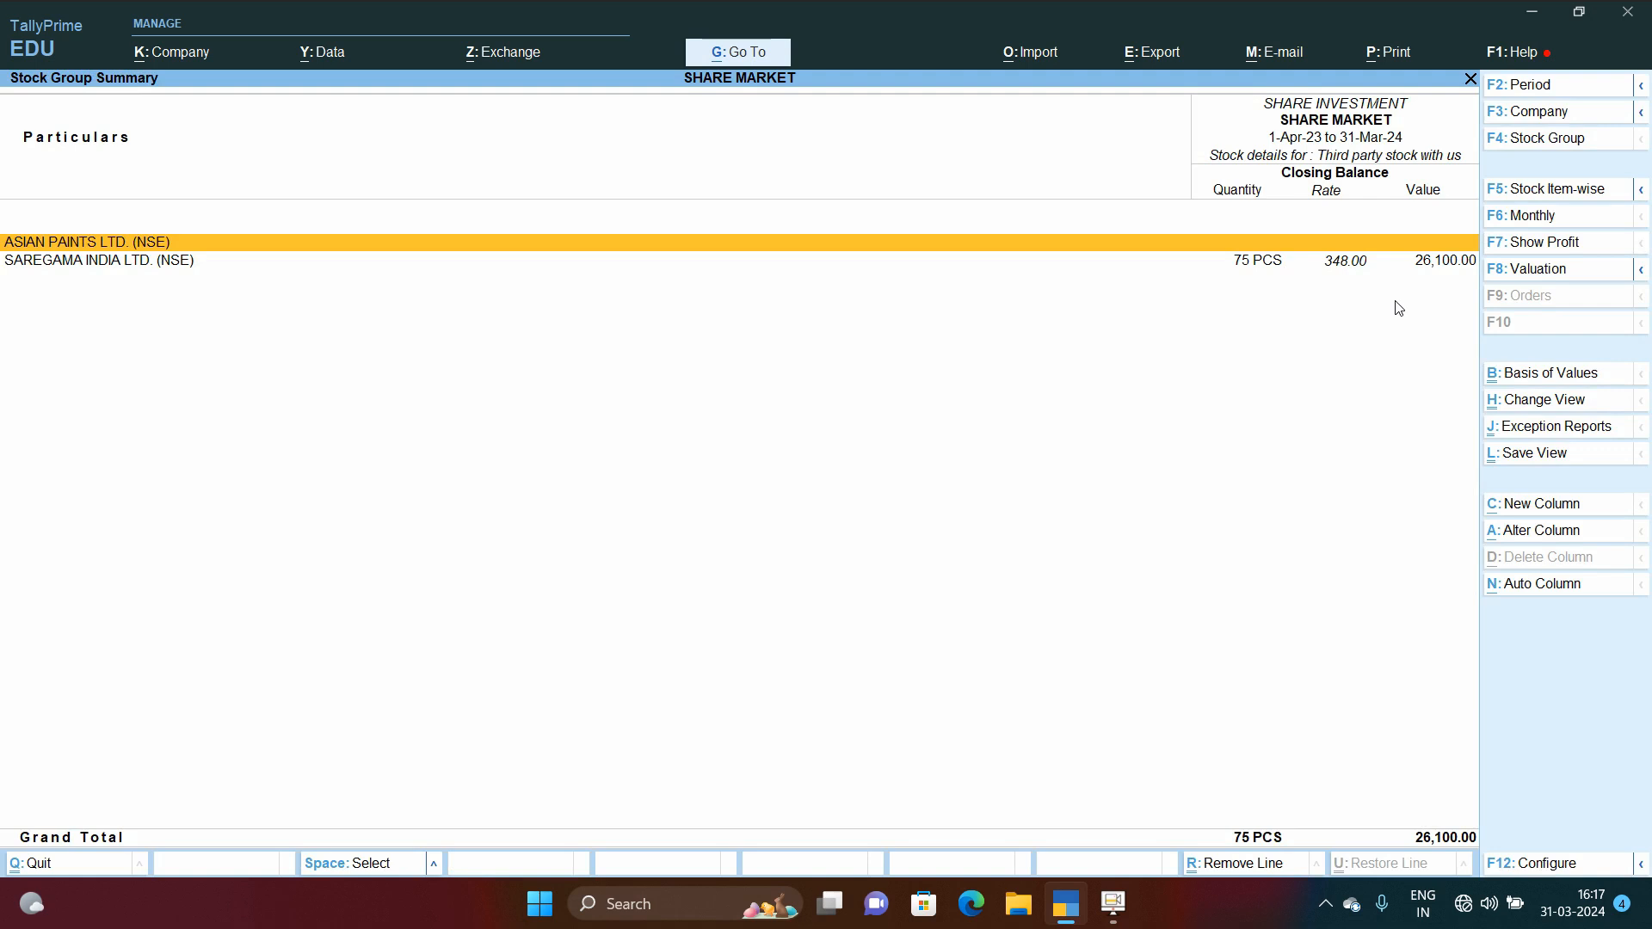
key("Down")
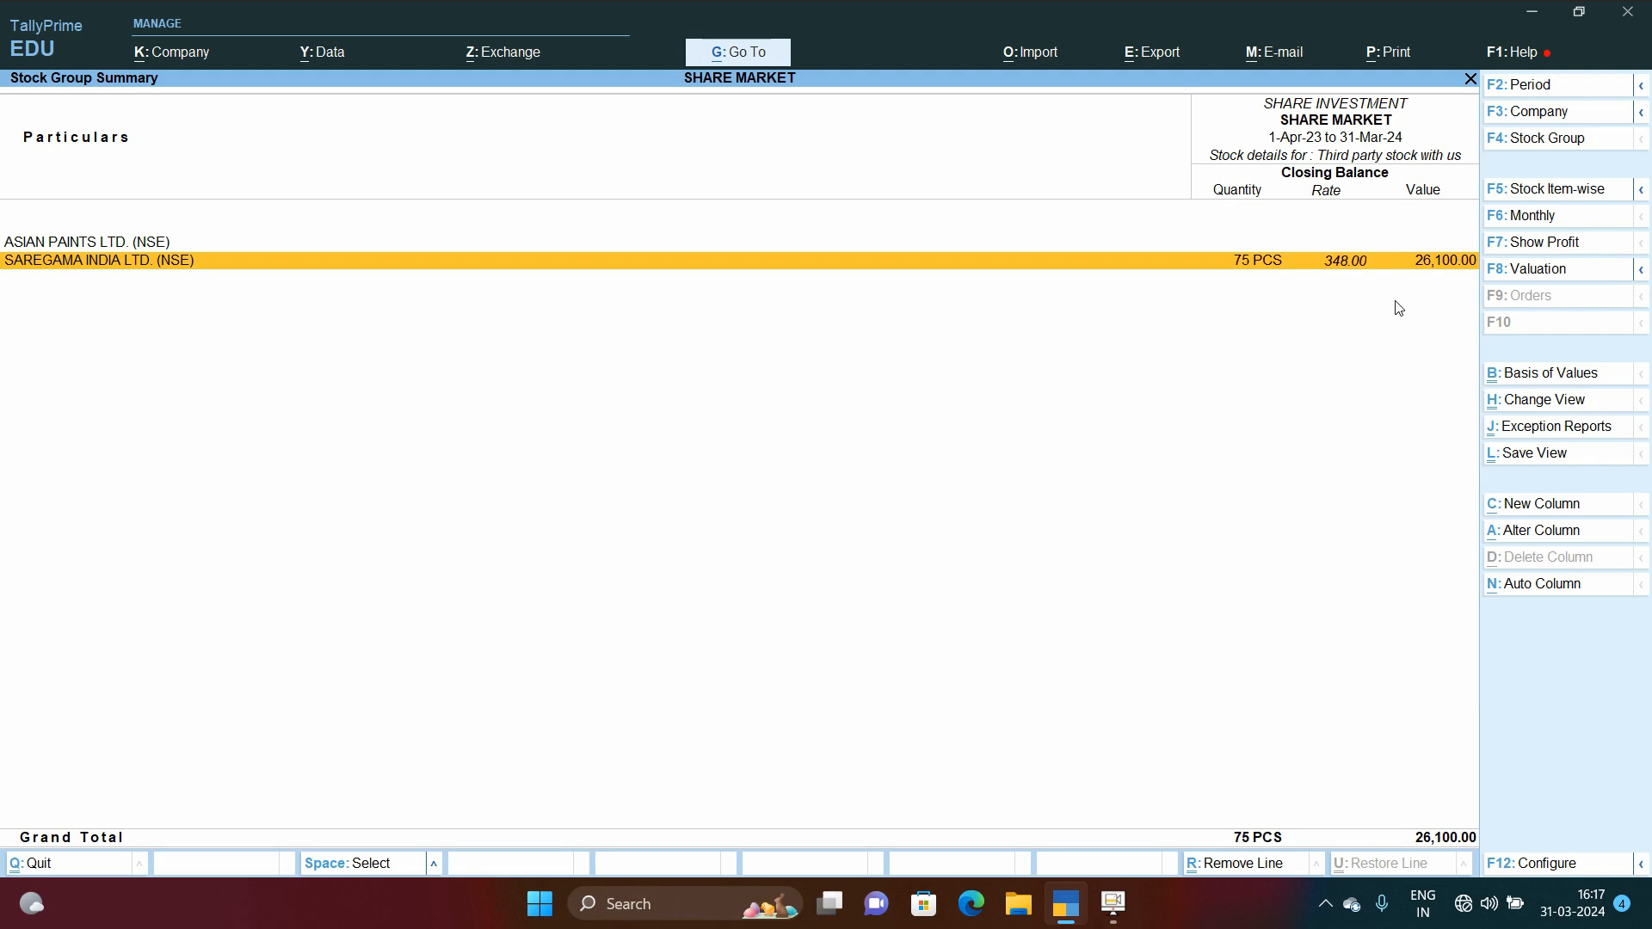
key("Escape")
key("Escape")
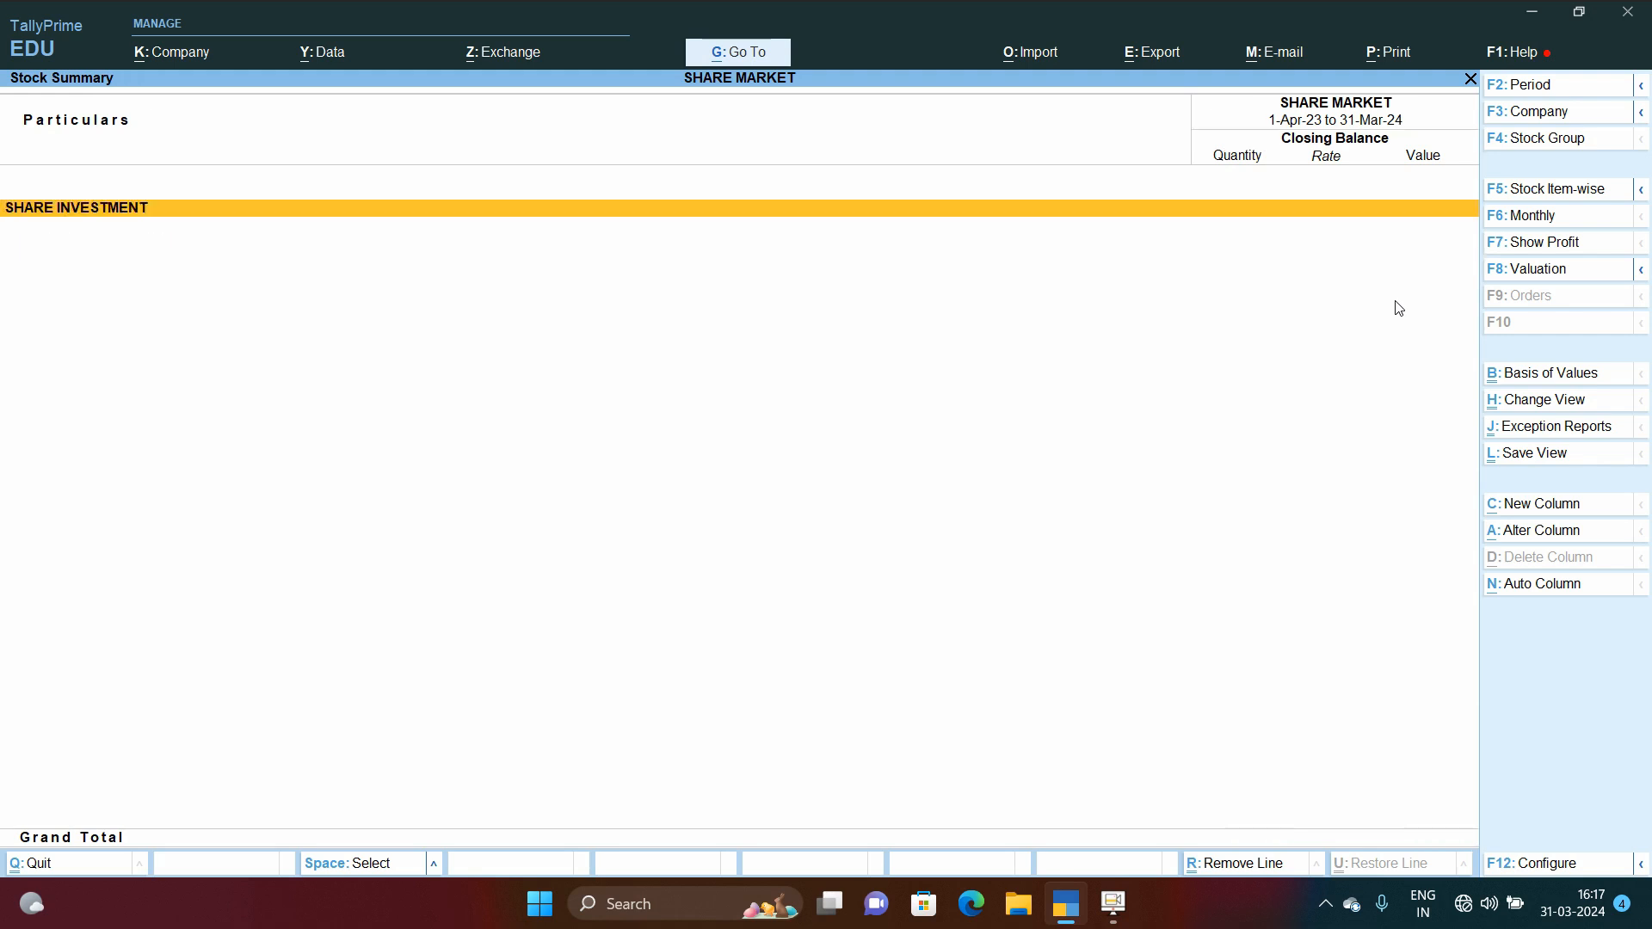
Step: Open the Balance Sheet and drill into Current Liabilities down to the Sundry Creditors ledgers
key("Up")
key("Up")
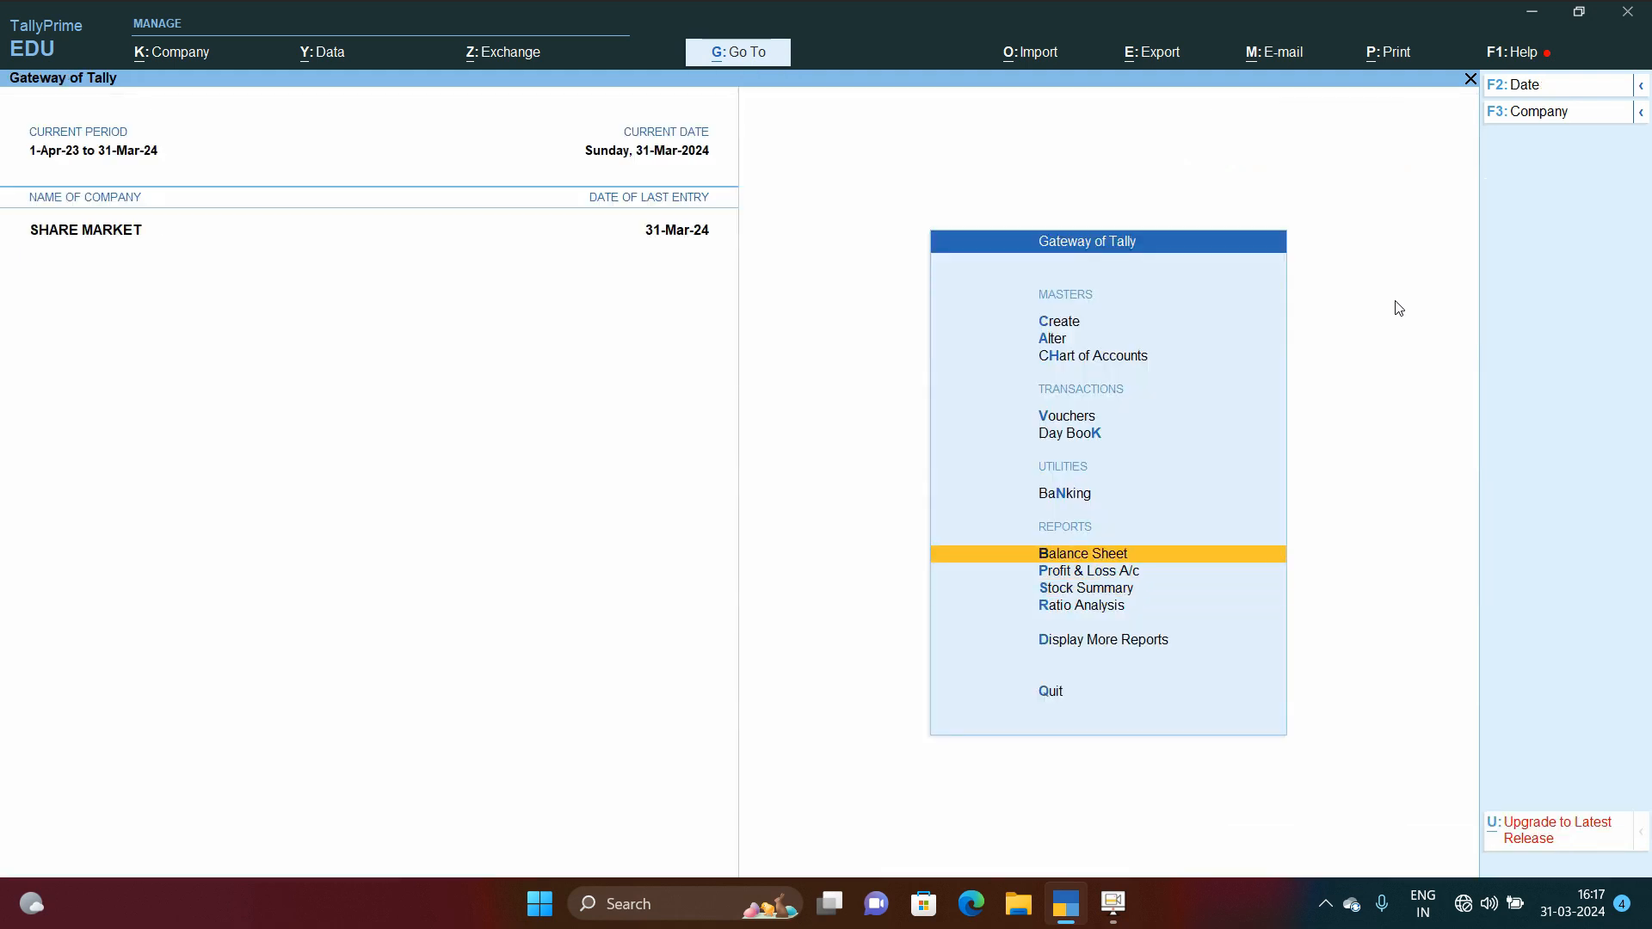
key("Return")
key("Down")
key("Return")
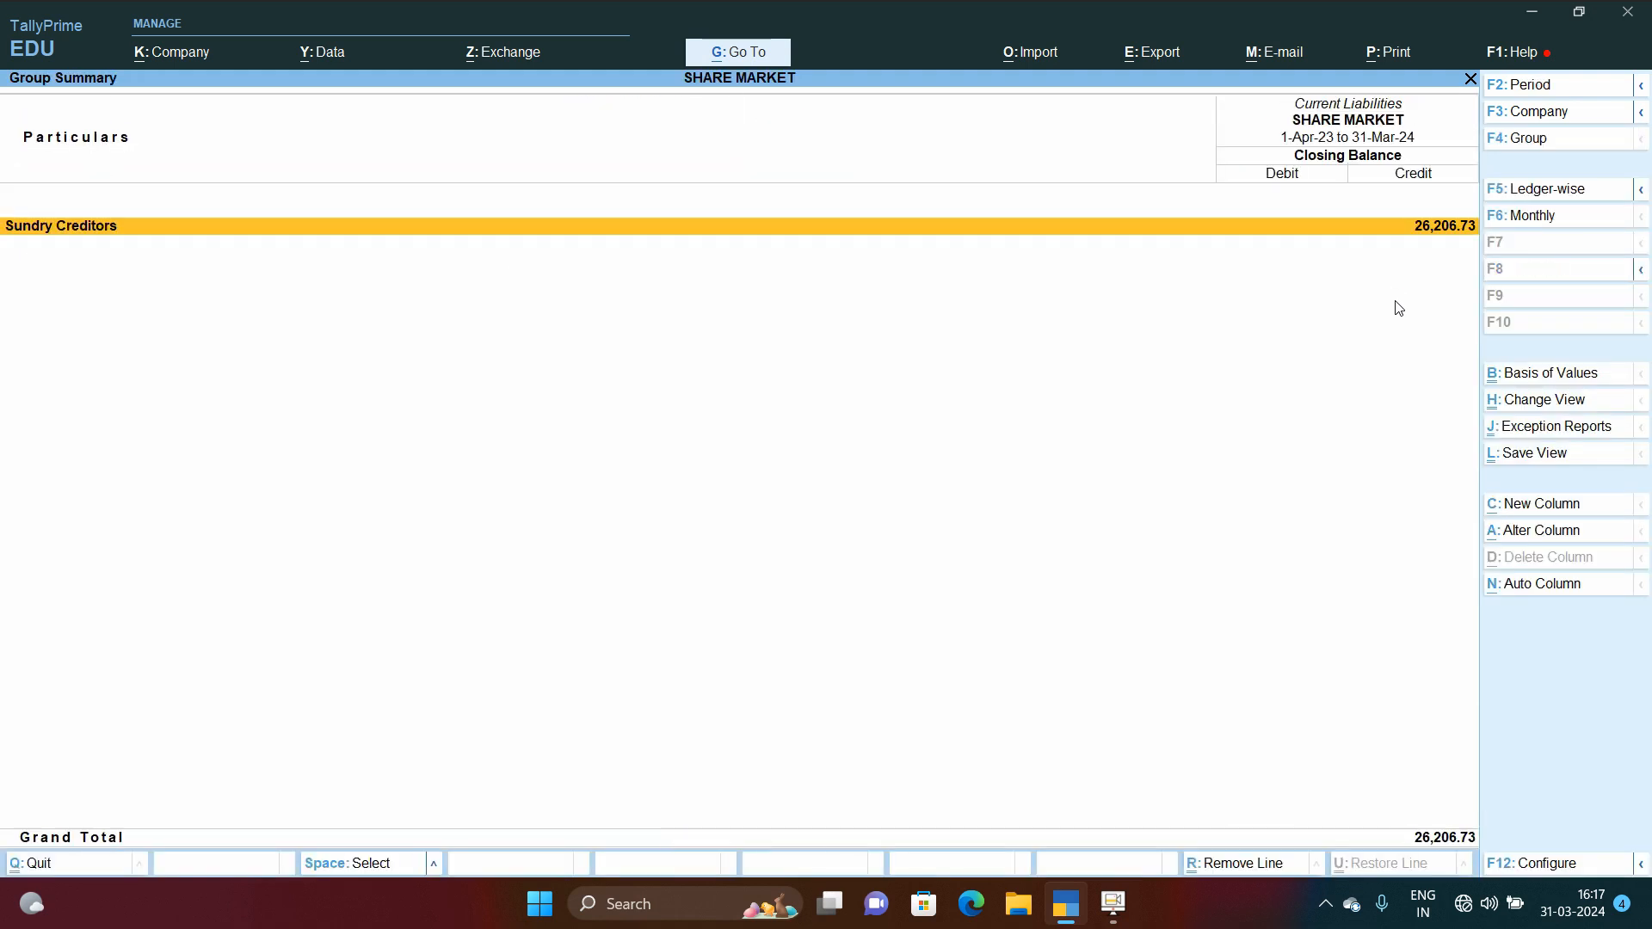
key("Return")
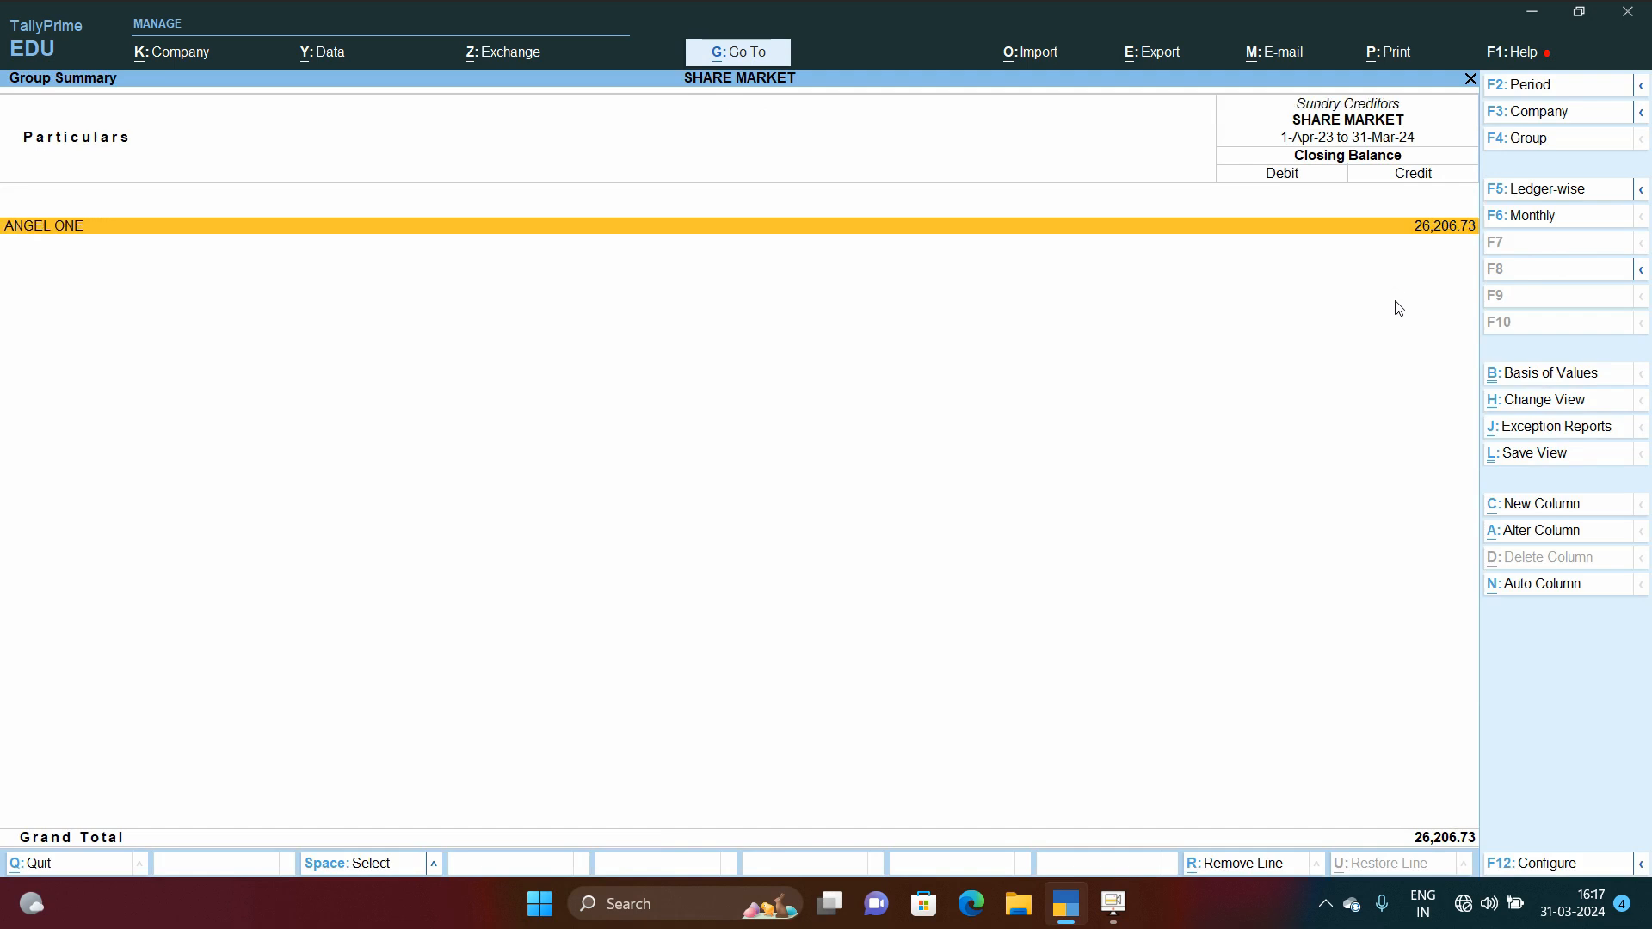
key("Escape")
key("Escape")
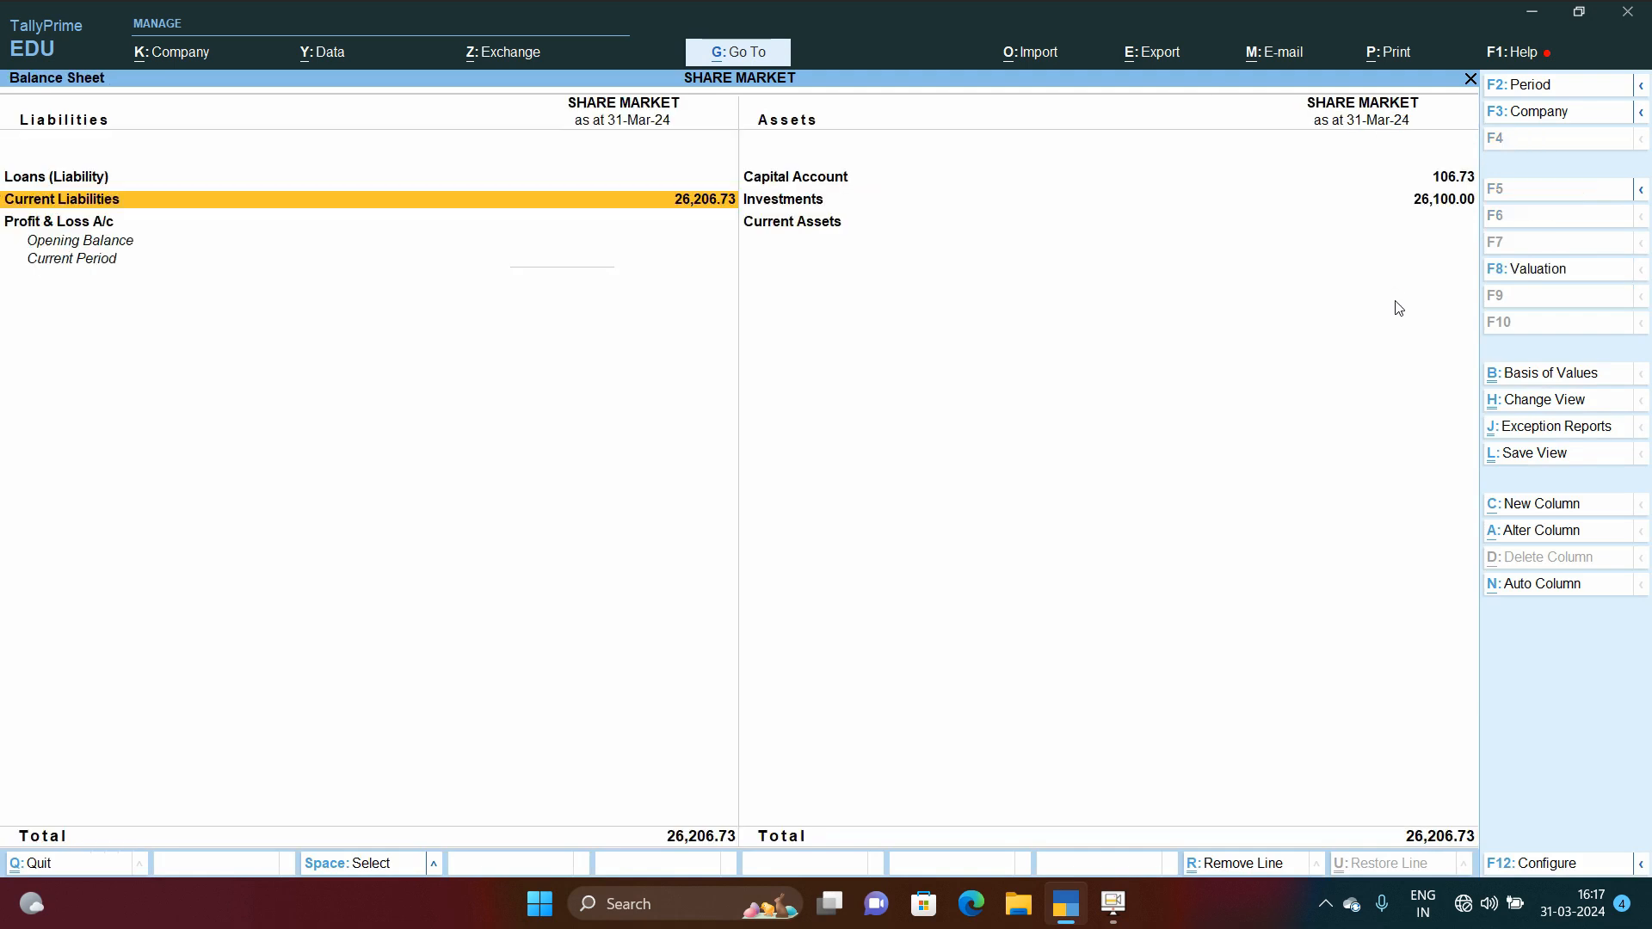
Step: Drill into the Capital Account and Investments groups and the STT CHARGES ledger's monthly summary and vouchers
key("Right")
key("Up")
key("Return")
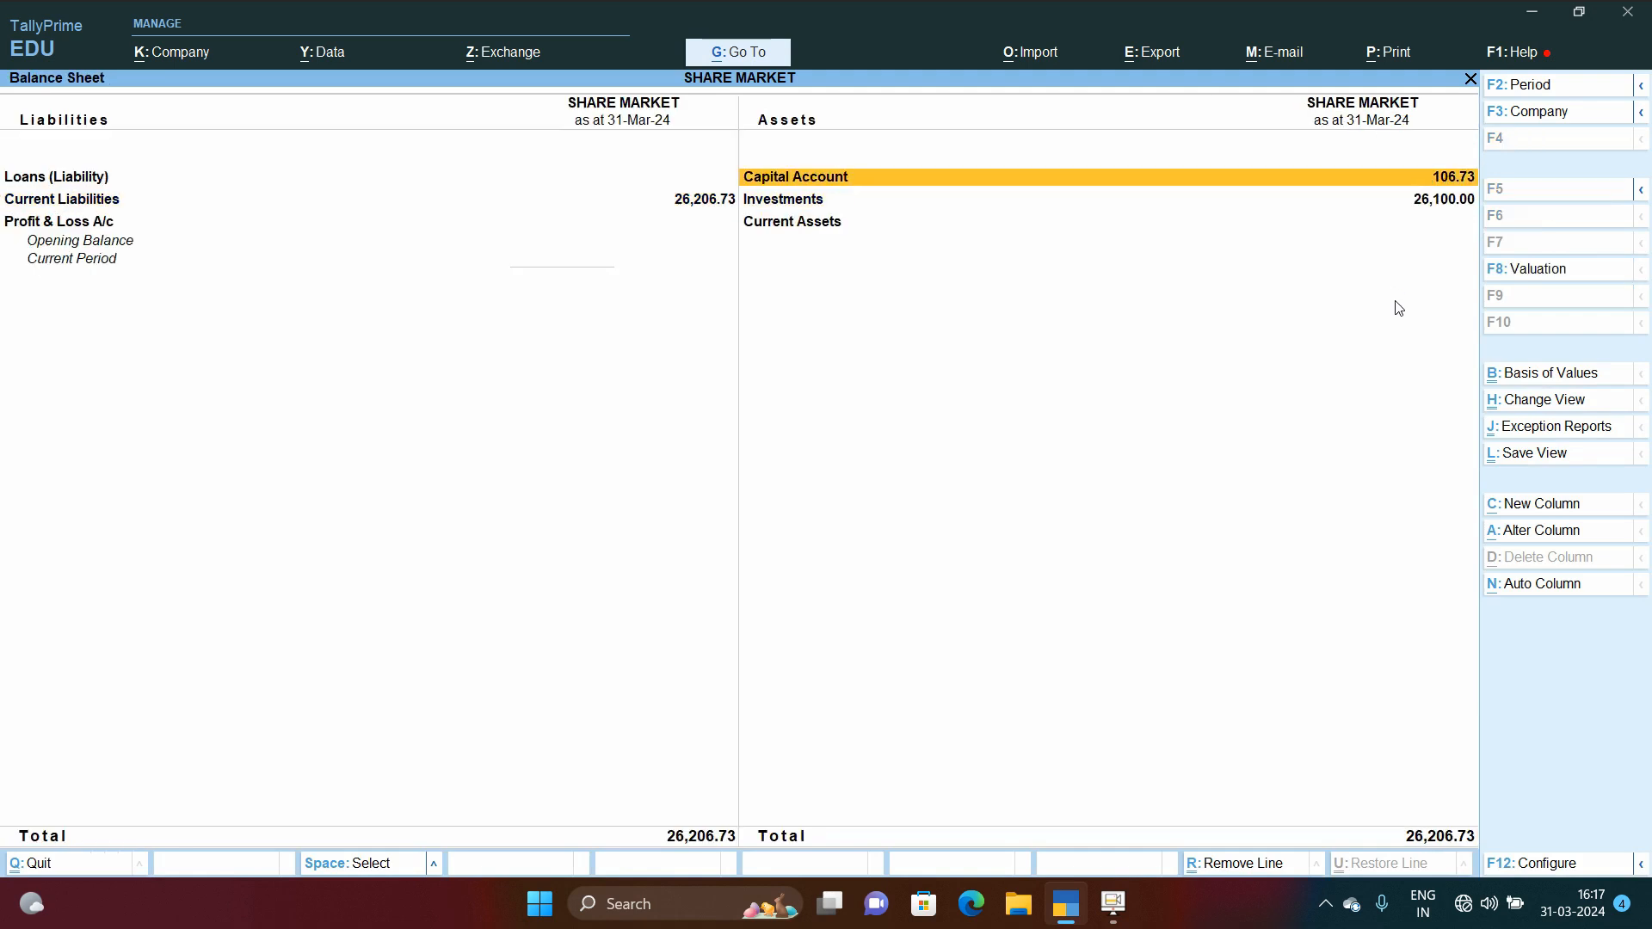
key("Return")
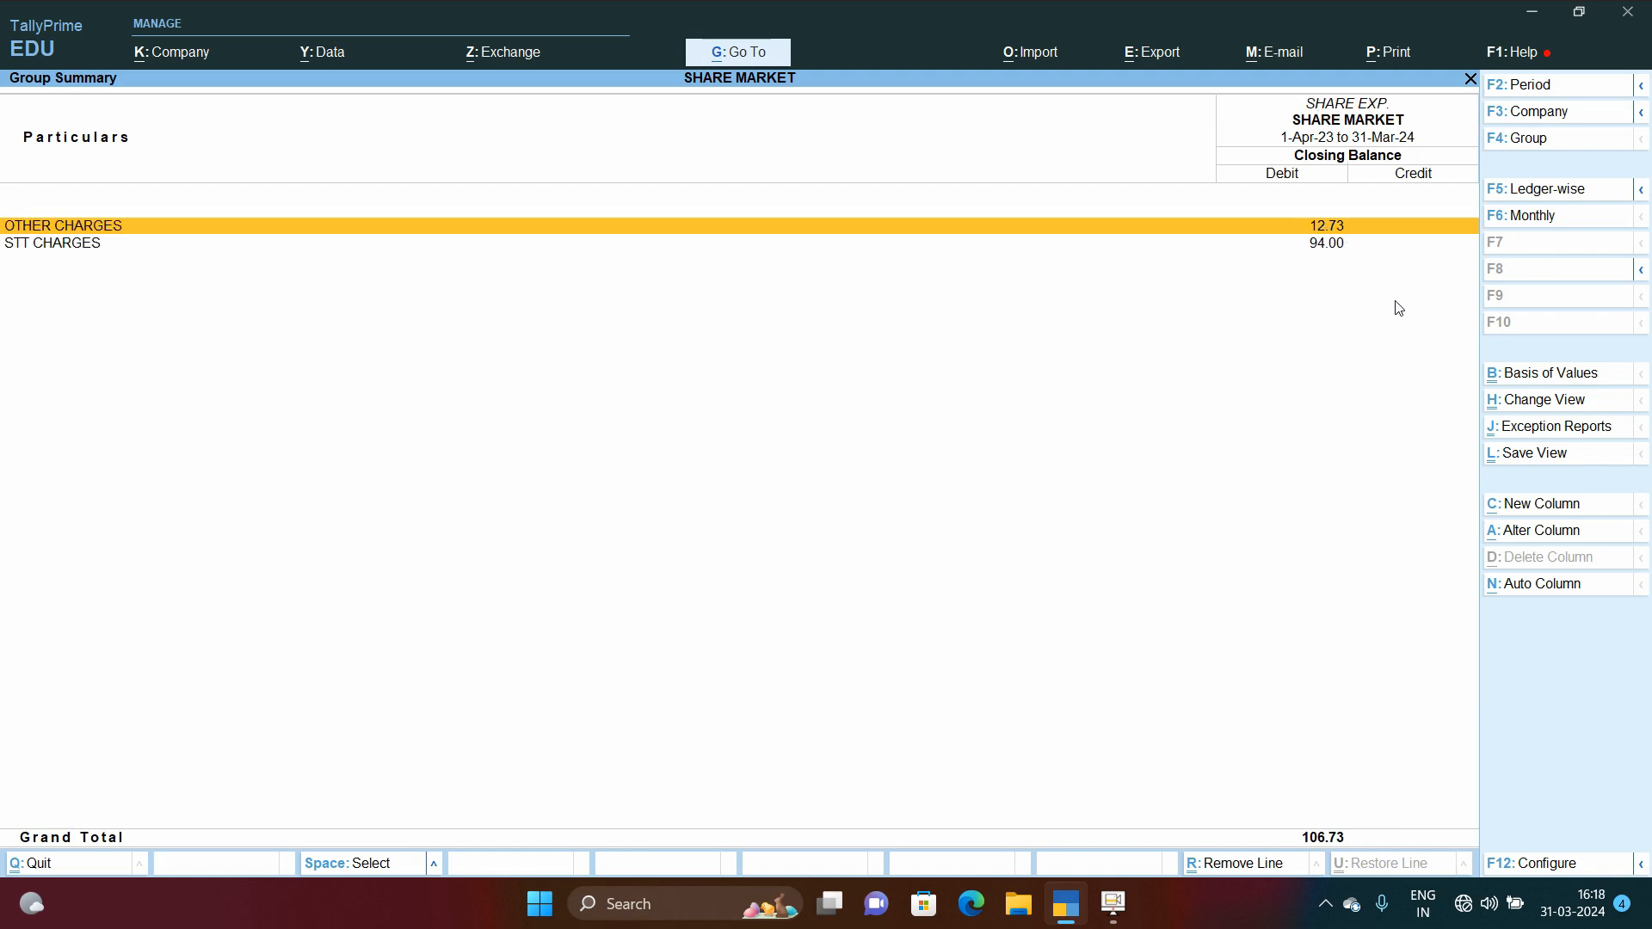
key("Escape")
key("Escape")
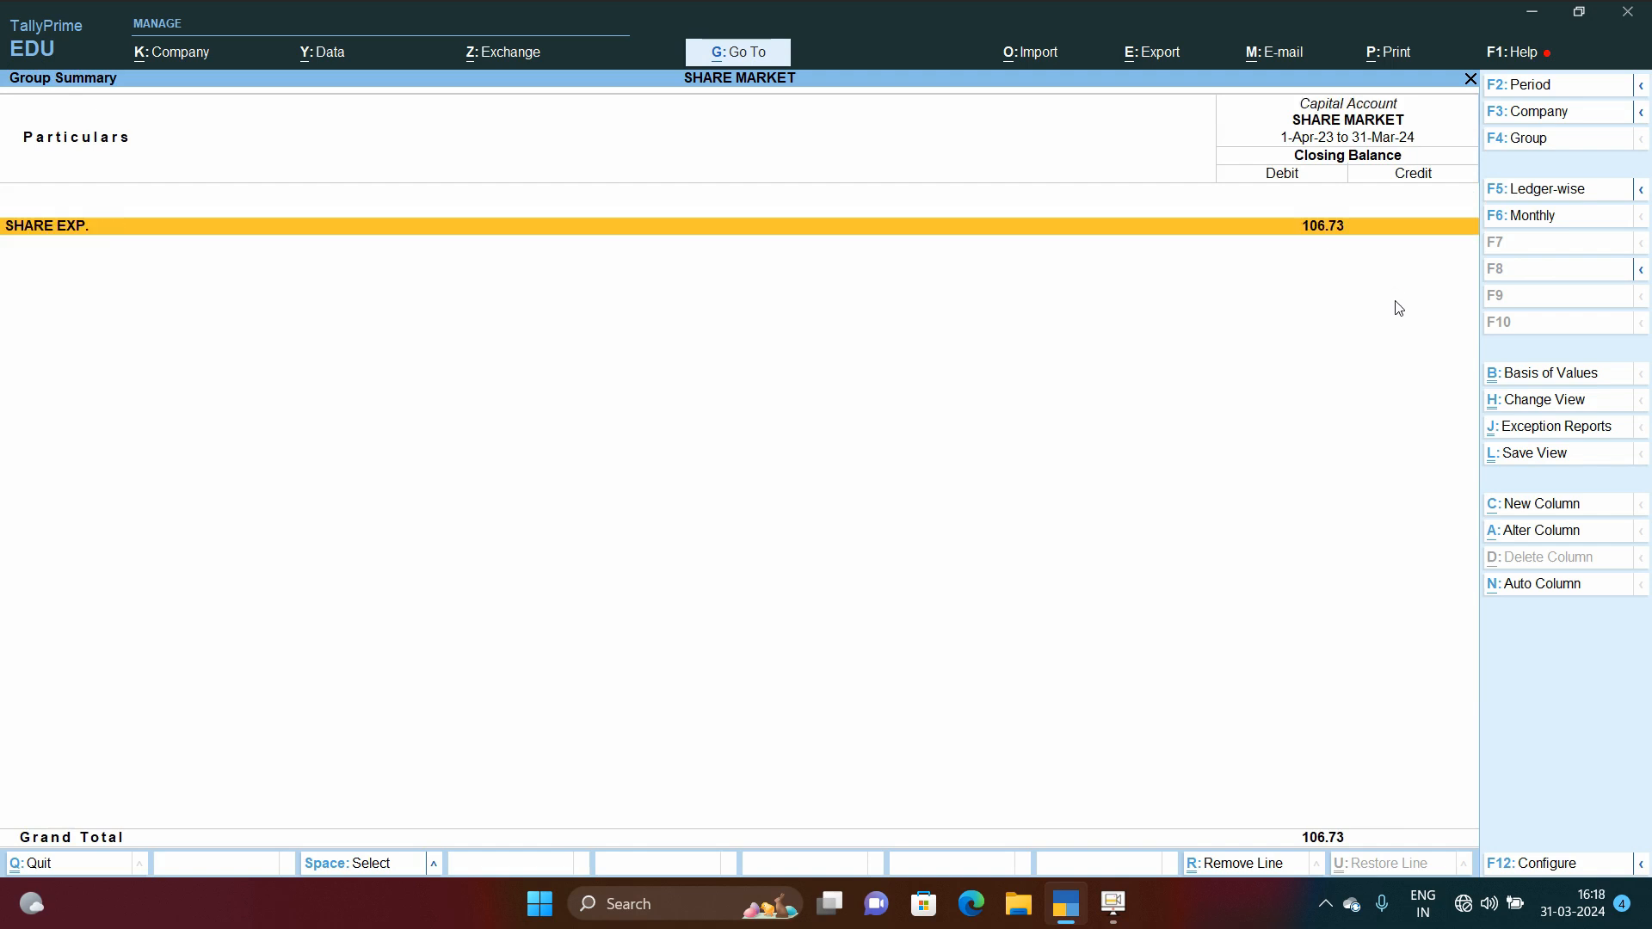
key("Down")
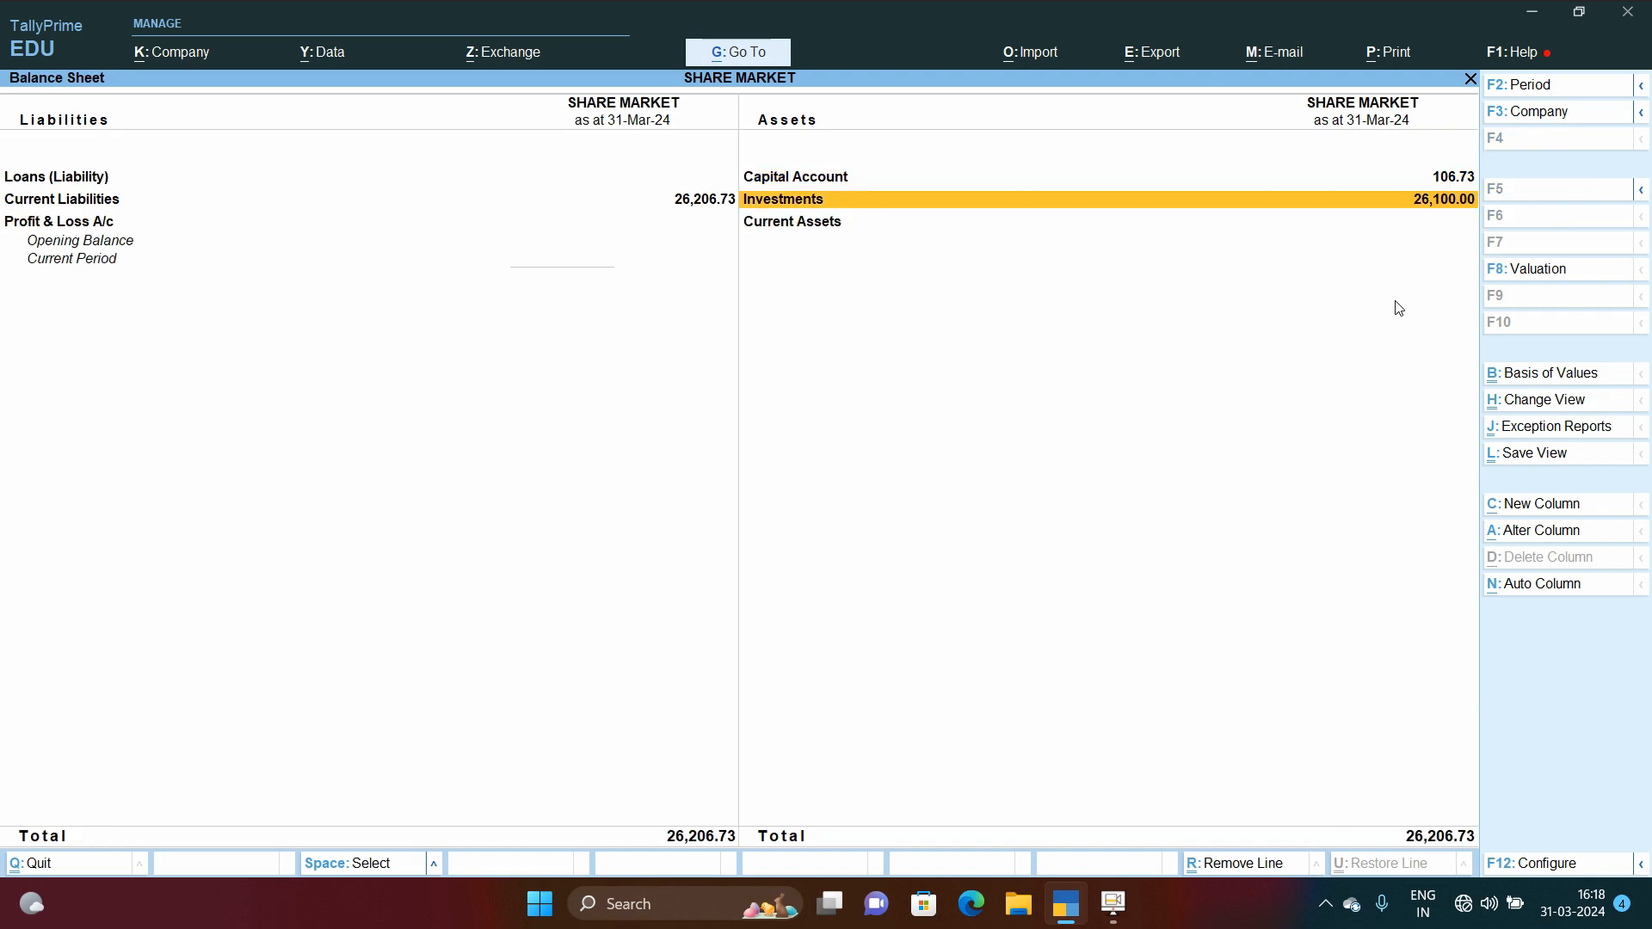
key("Return")
key("Return")
key("Escape")
key("Escape")
key("Up")
key("Return")
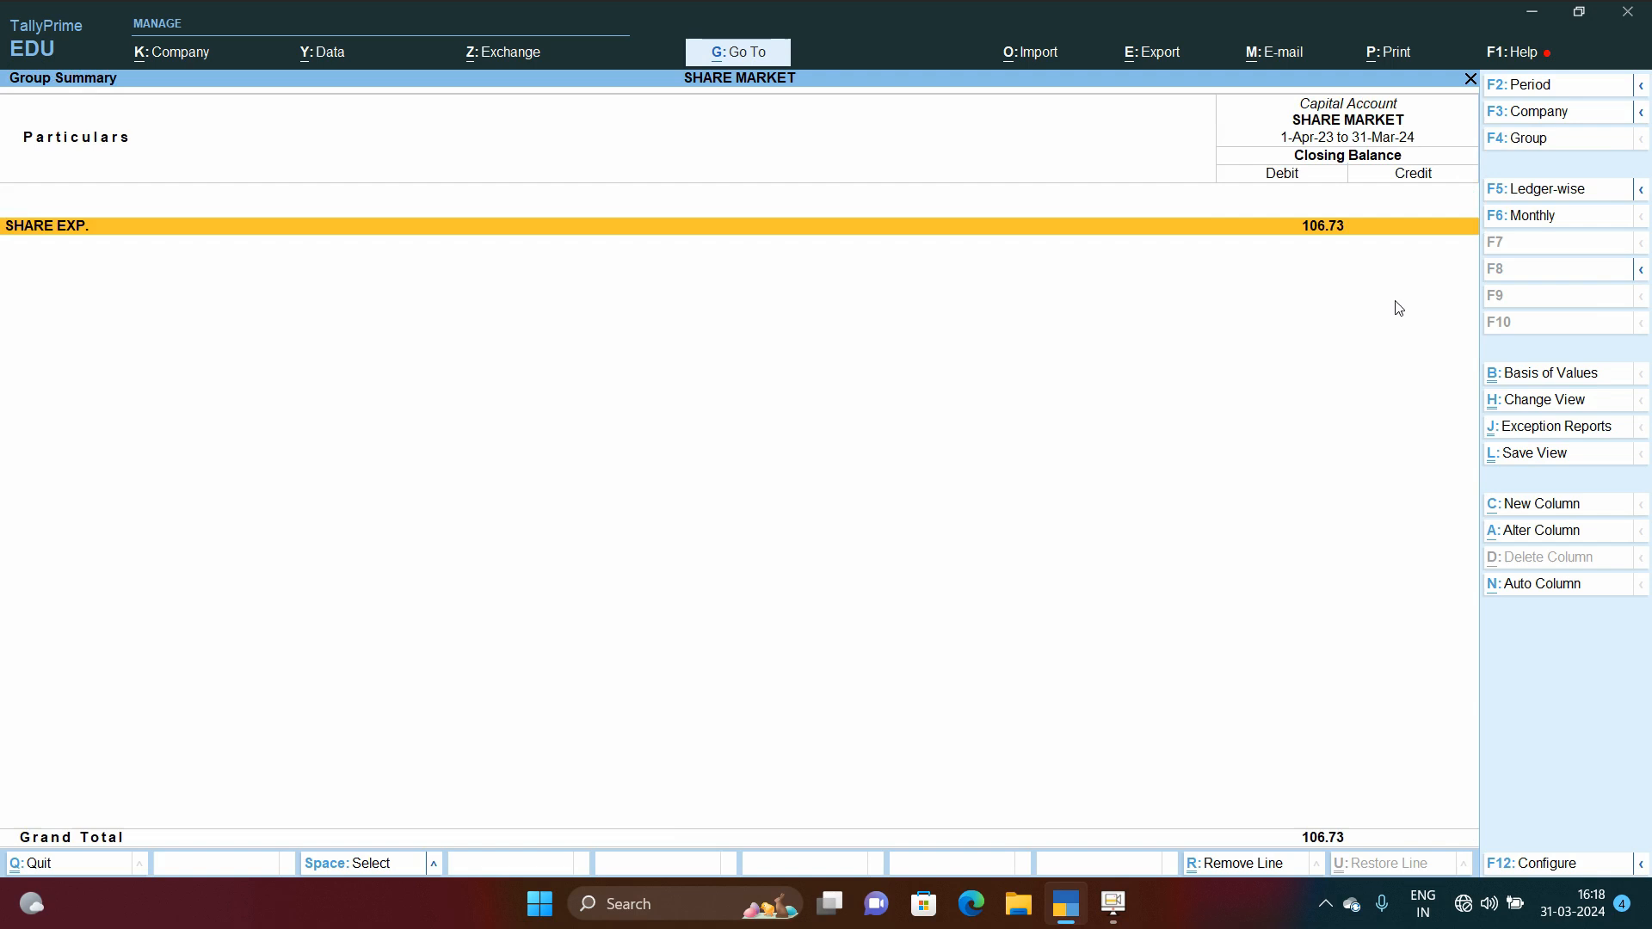
key("Return")
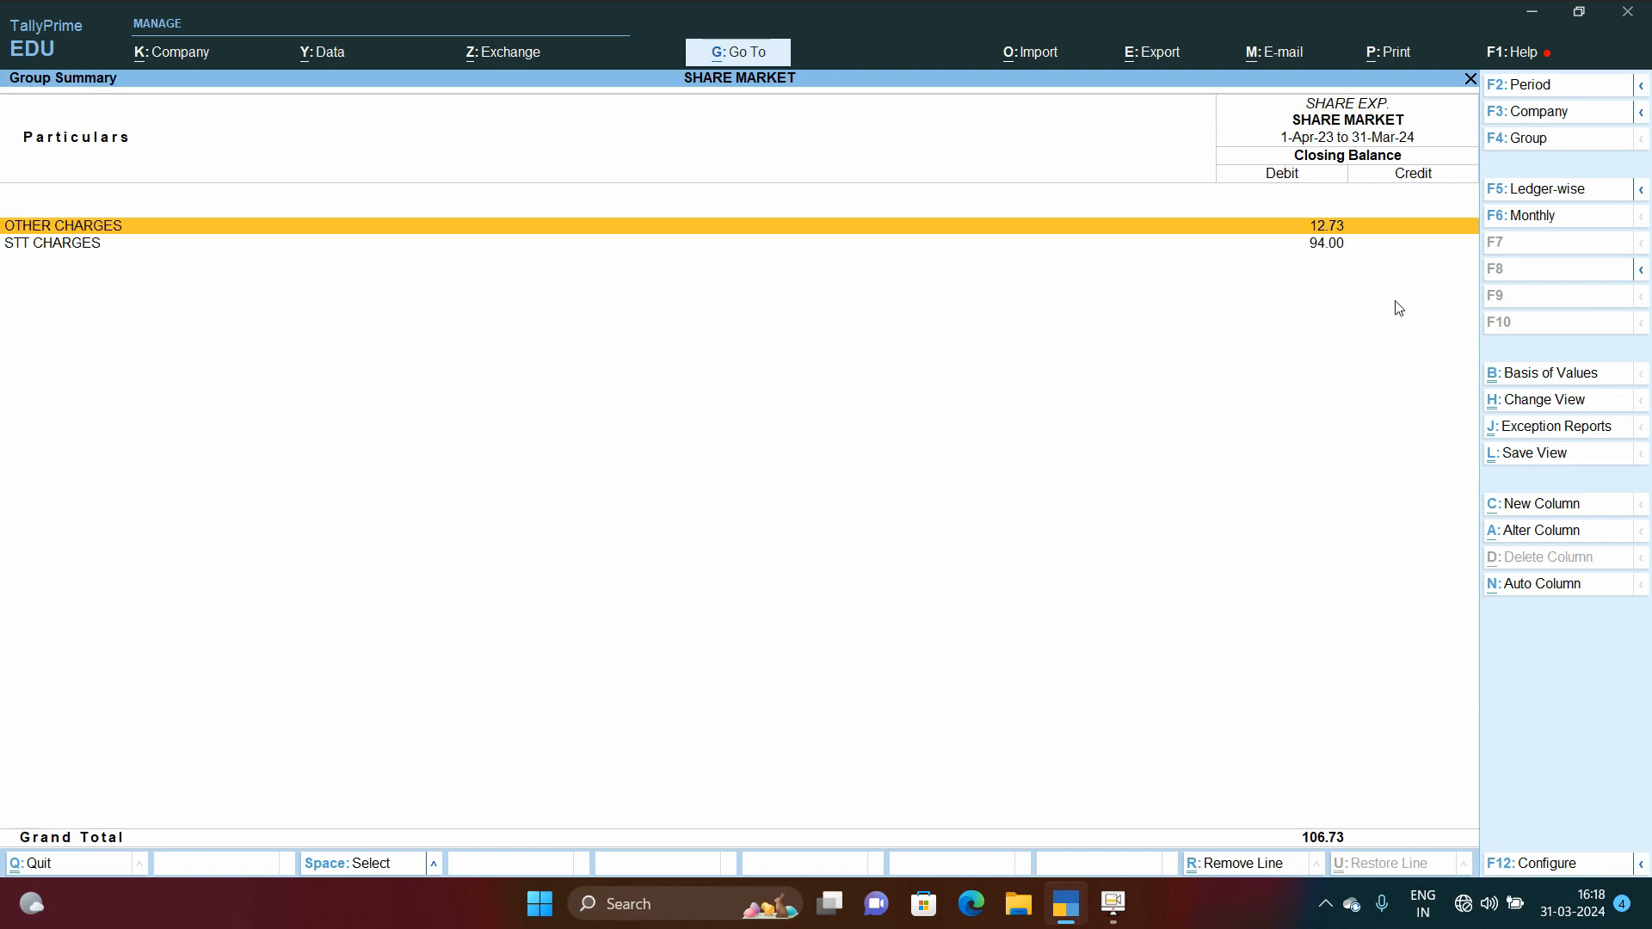
key("Down")
key("Return")
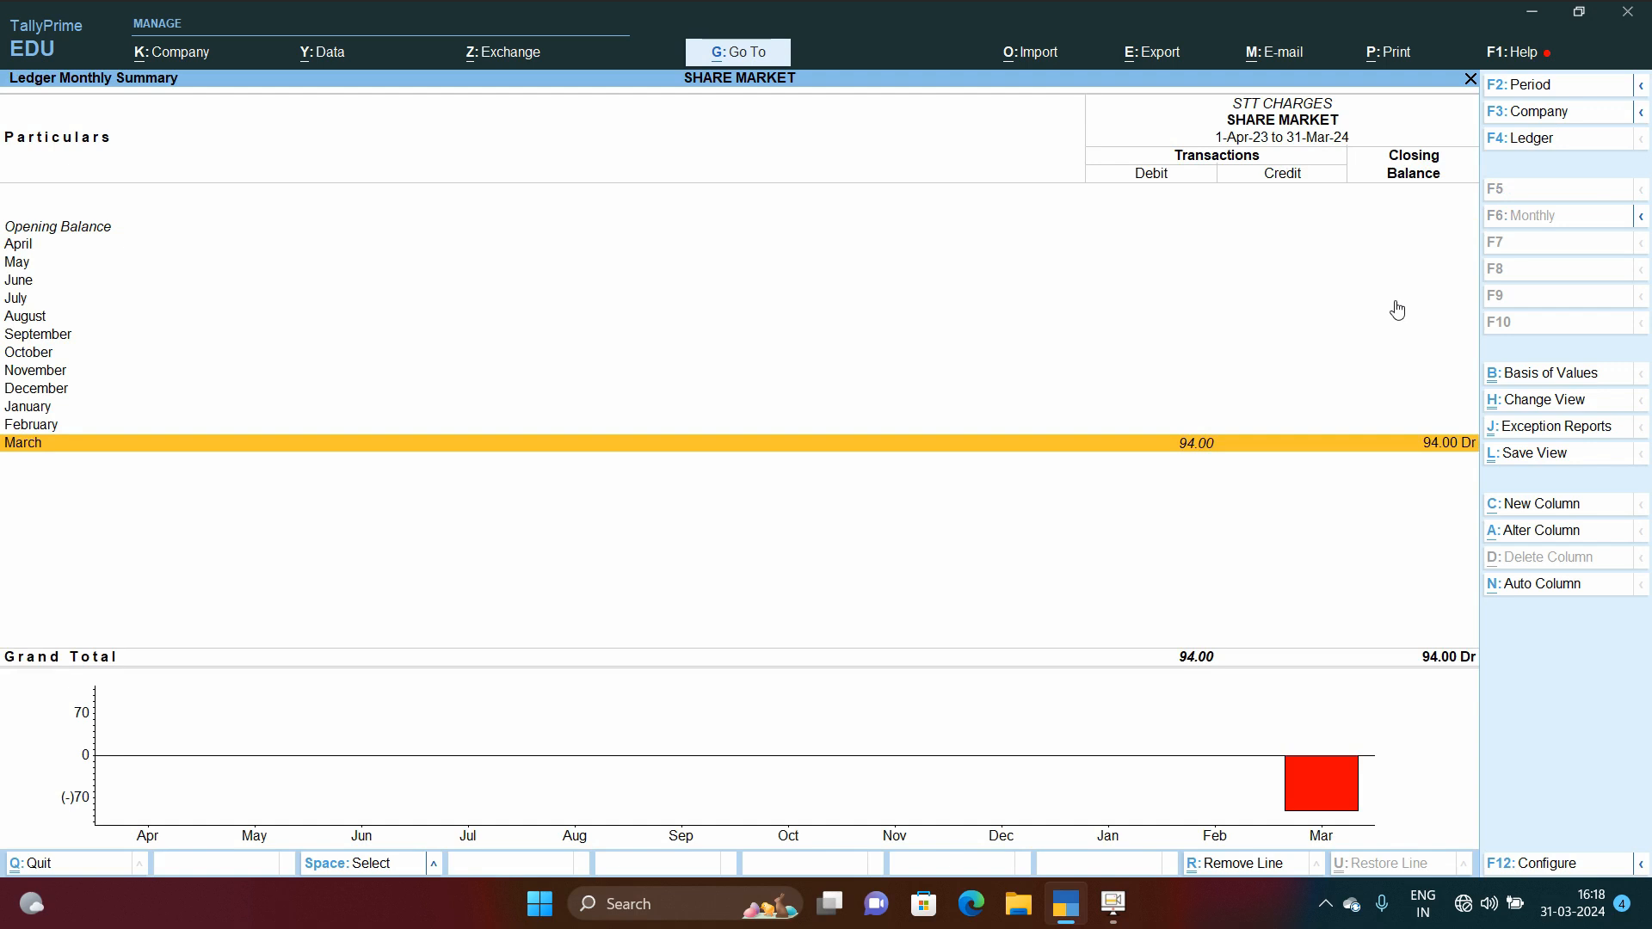
key("Return")
key("Escape")
key("Escape")
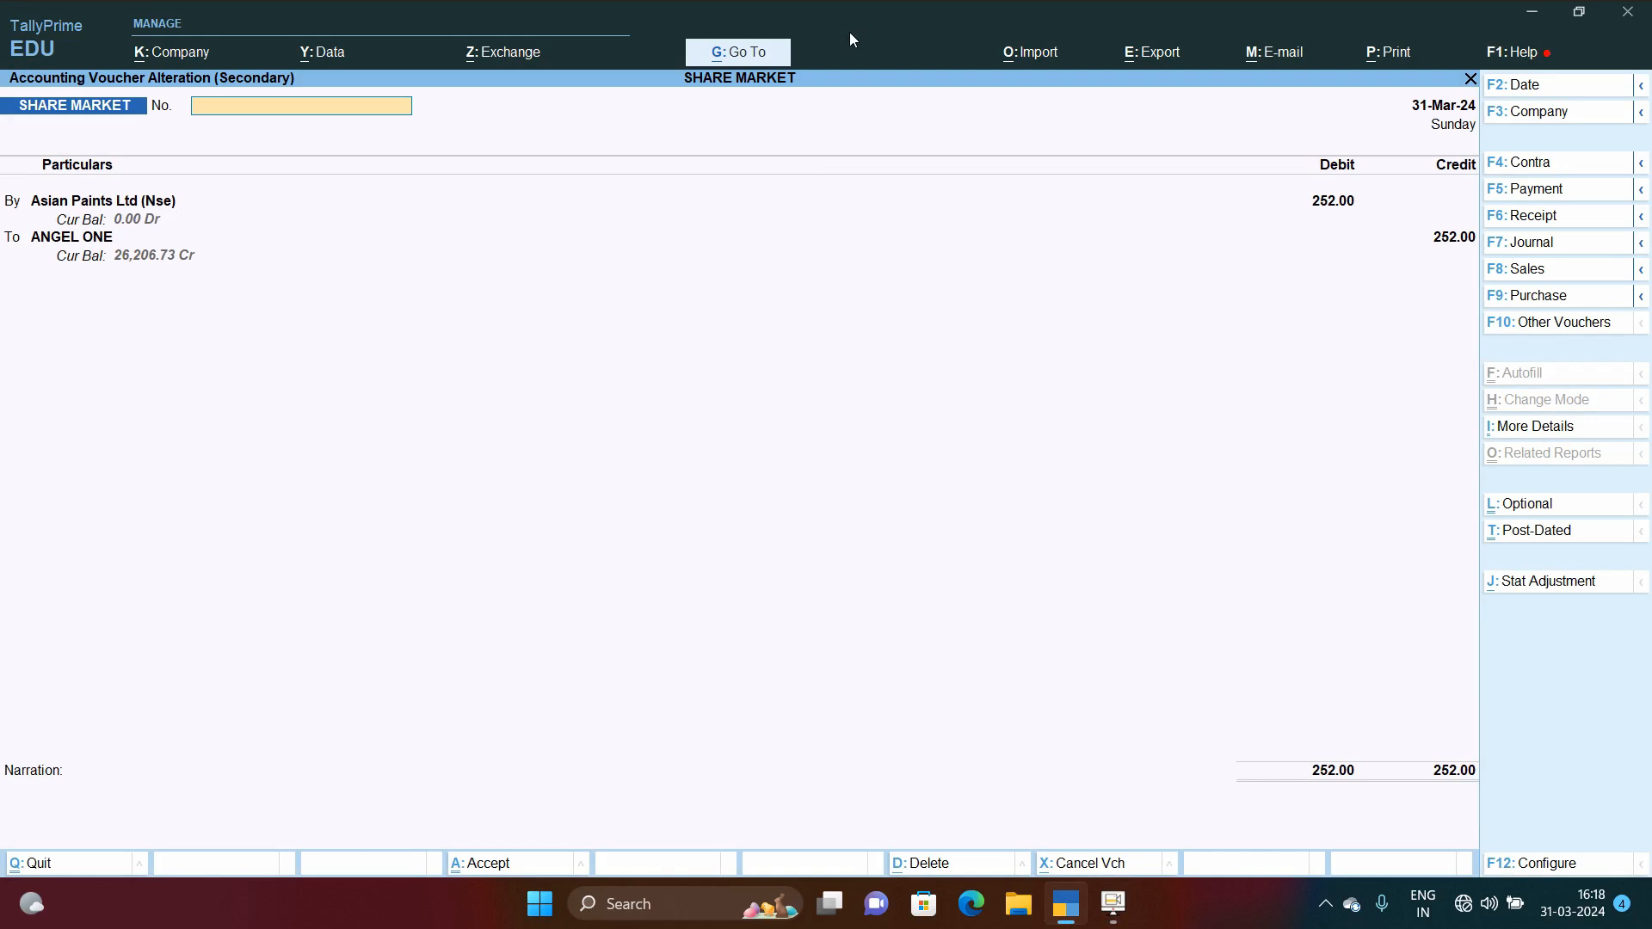
Step: Set the credited ledger of the Asian Paints Ltd (Nse) voucher to STCG and accept the altered voucher
key("Return")
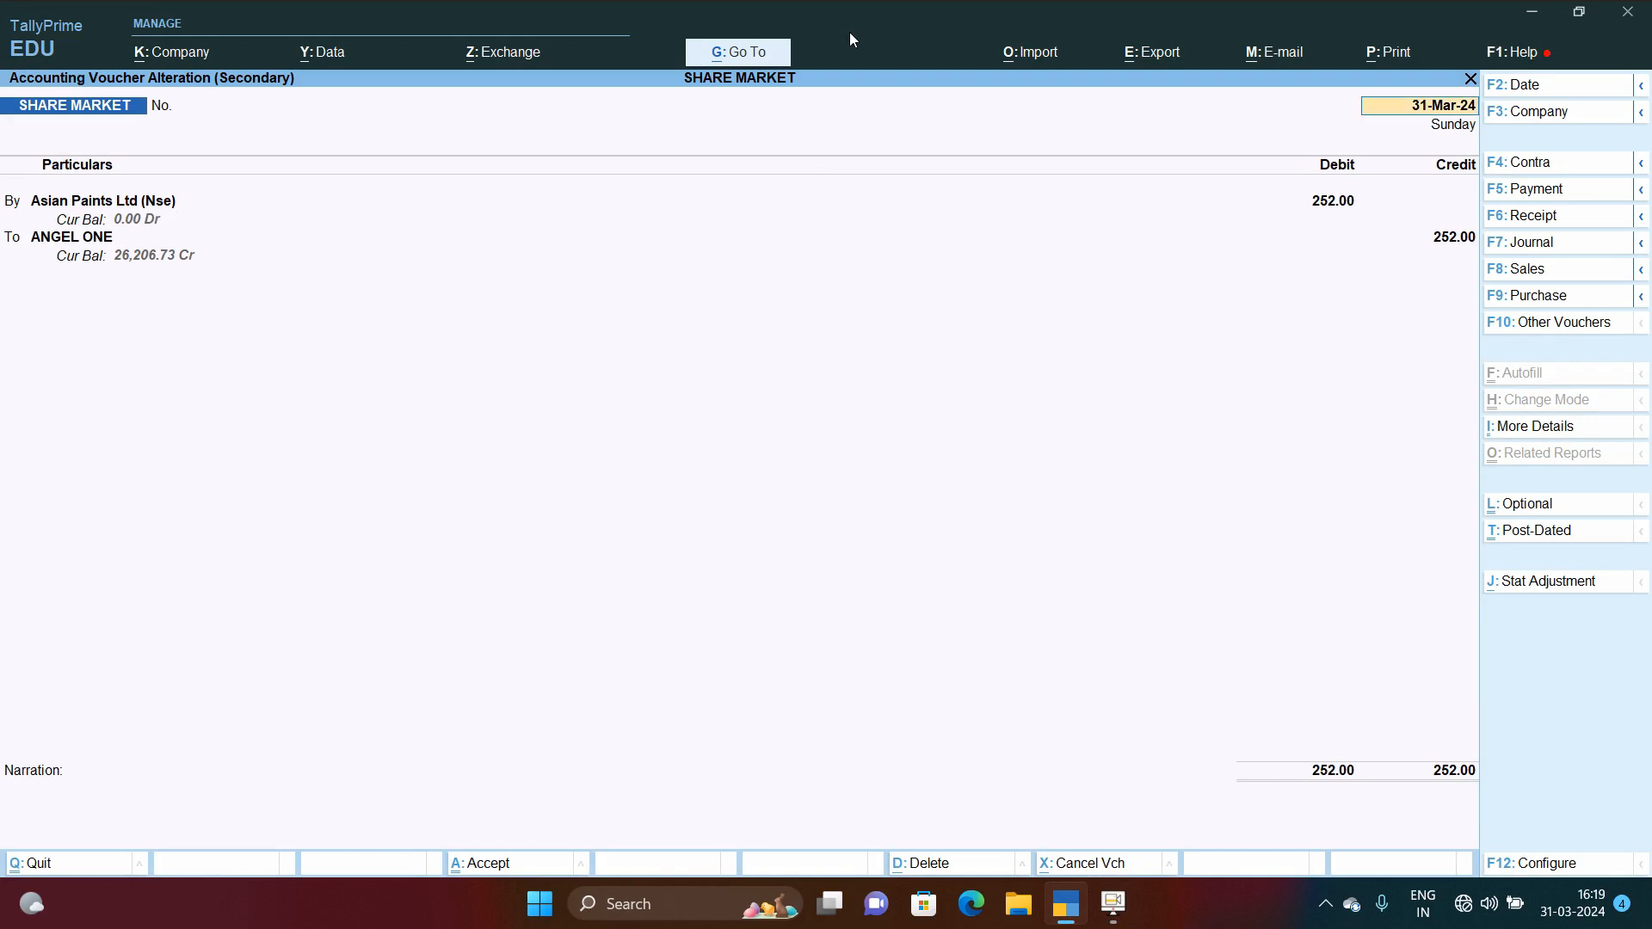
key("Return")
key("Return")
key("Return")
key("Return")
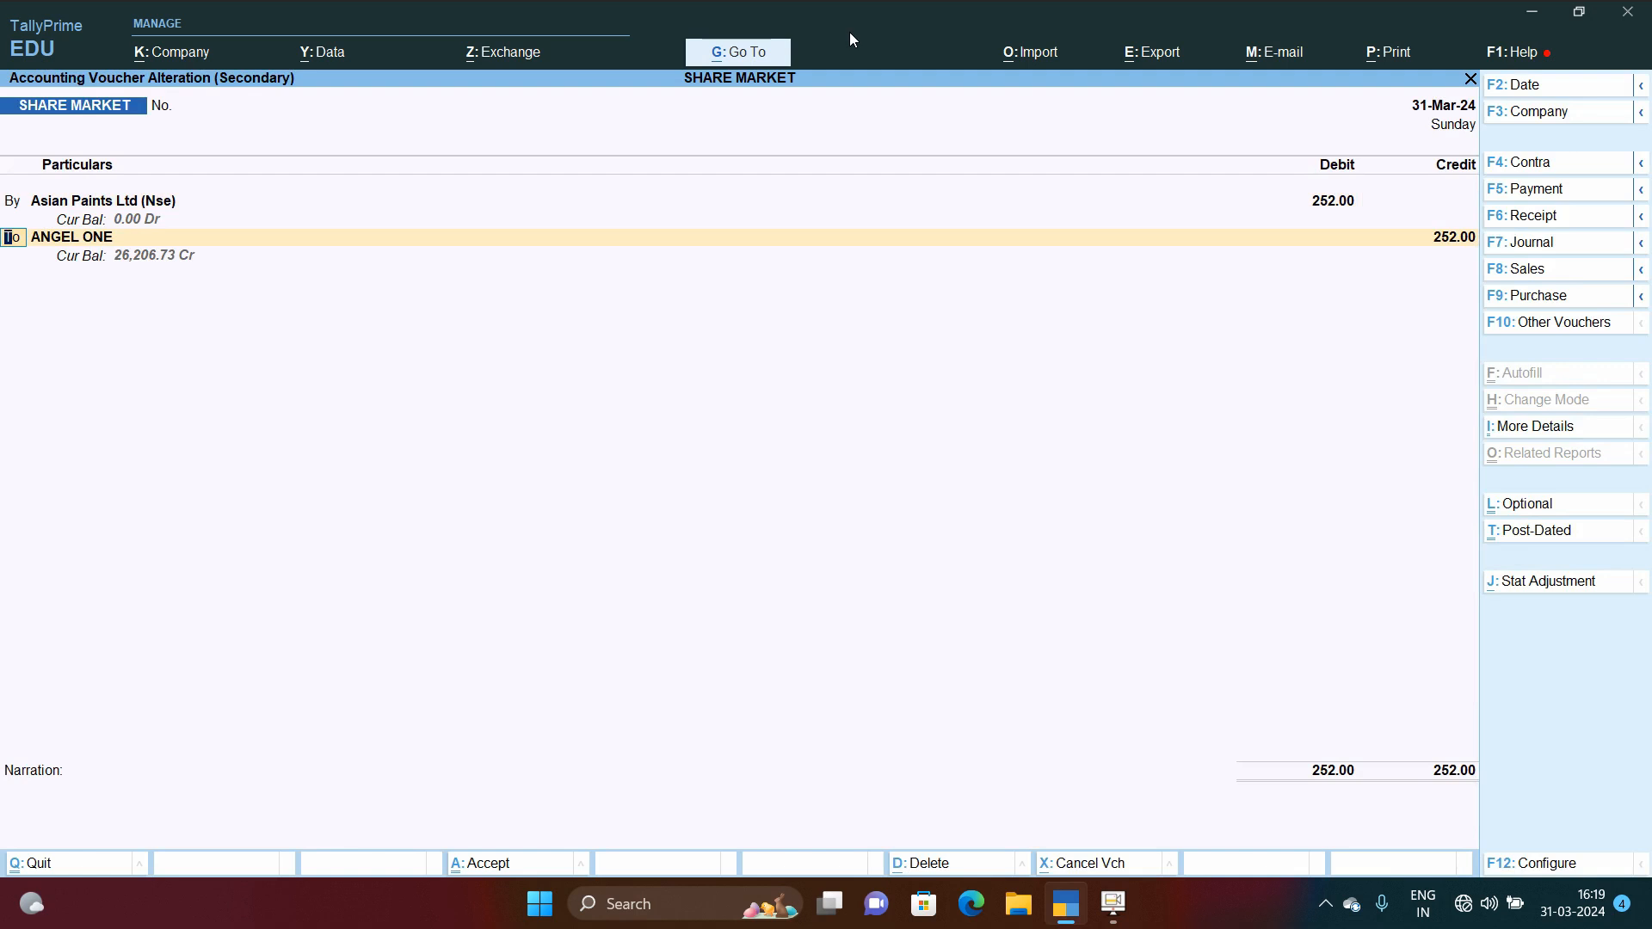
key("Return")
type("St")
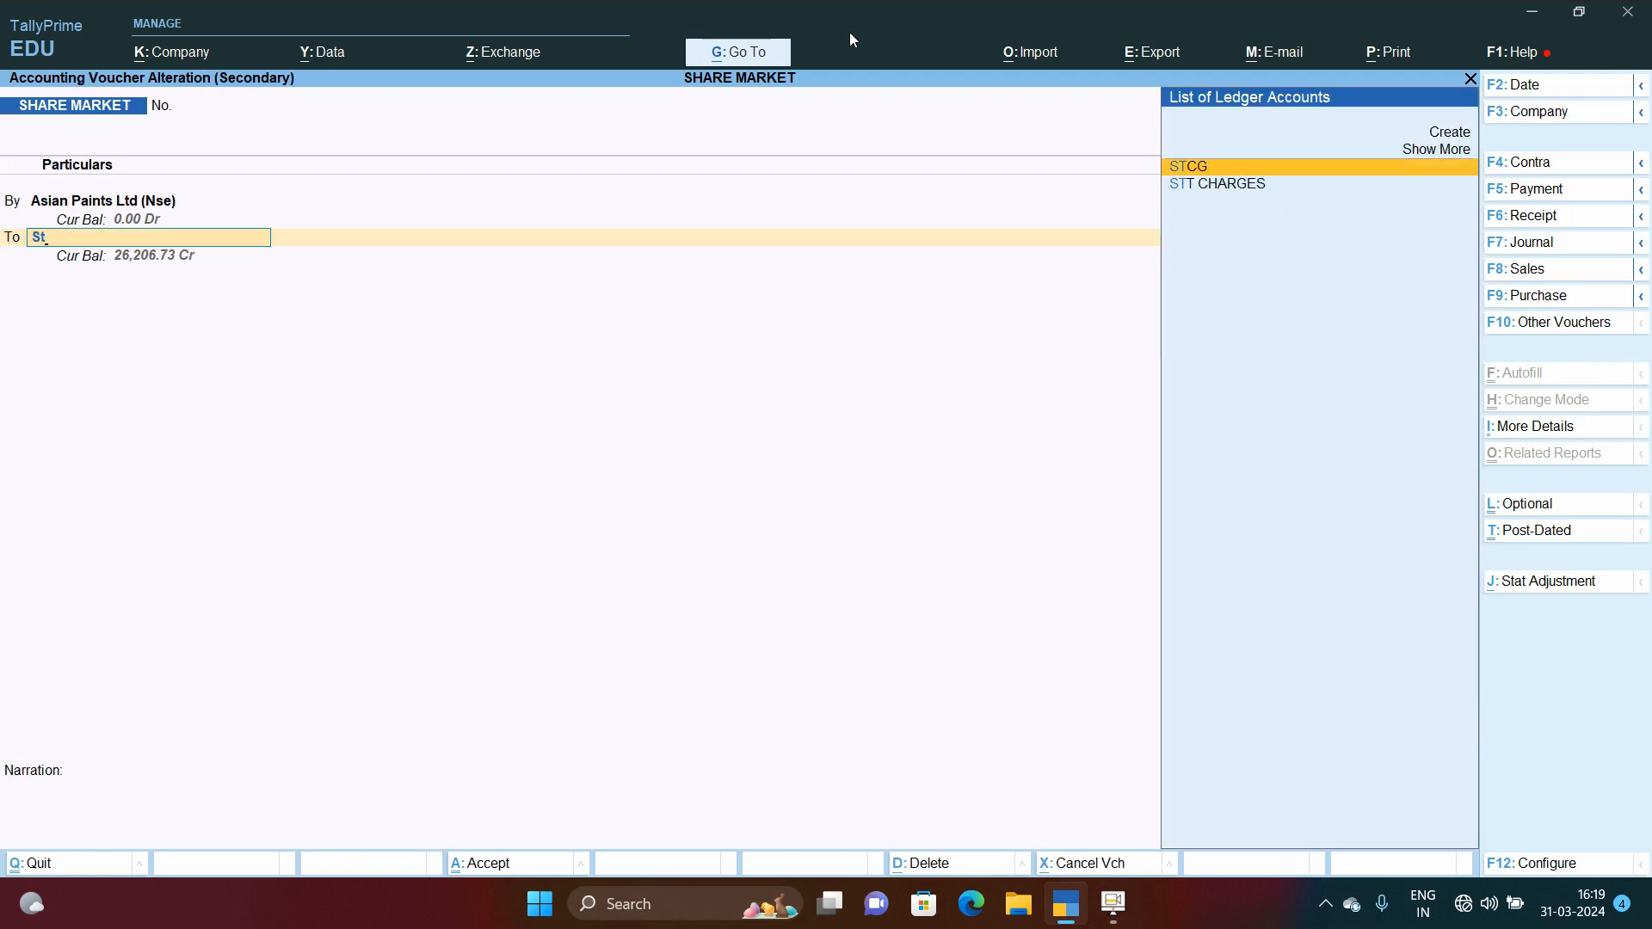
key("Return")
key("Return")
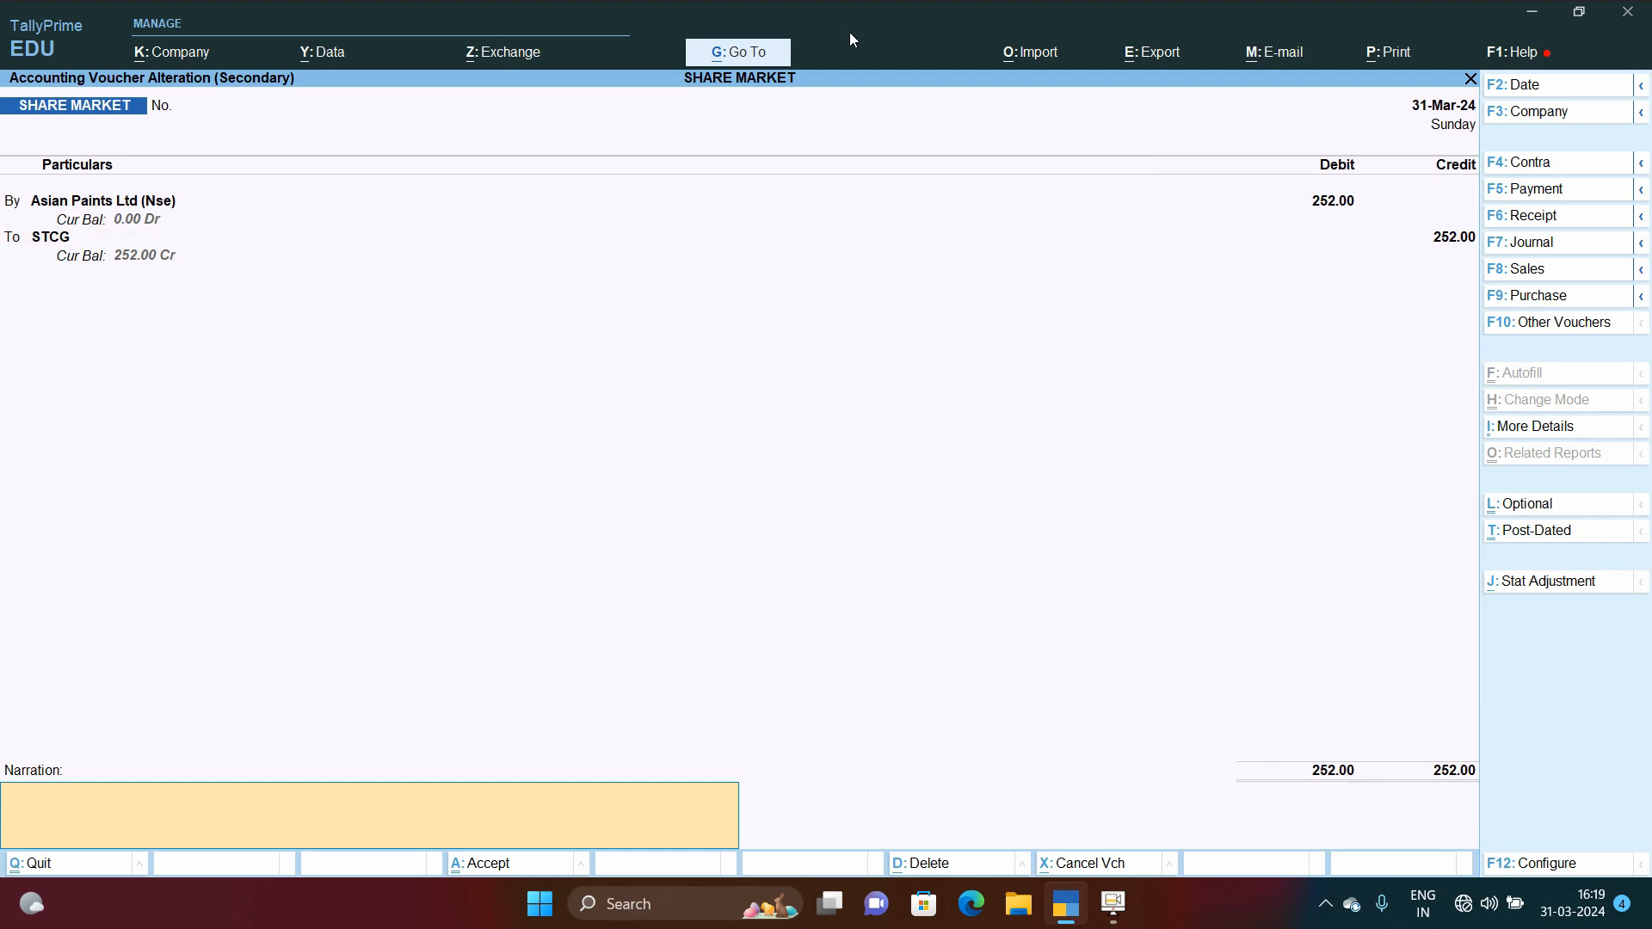
key("Return")
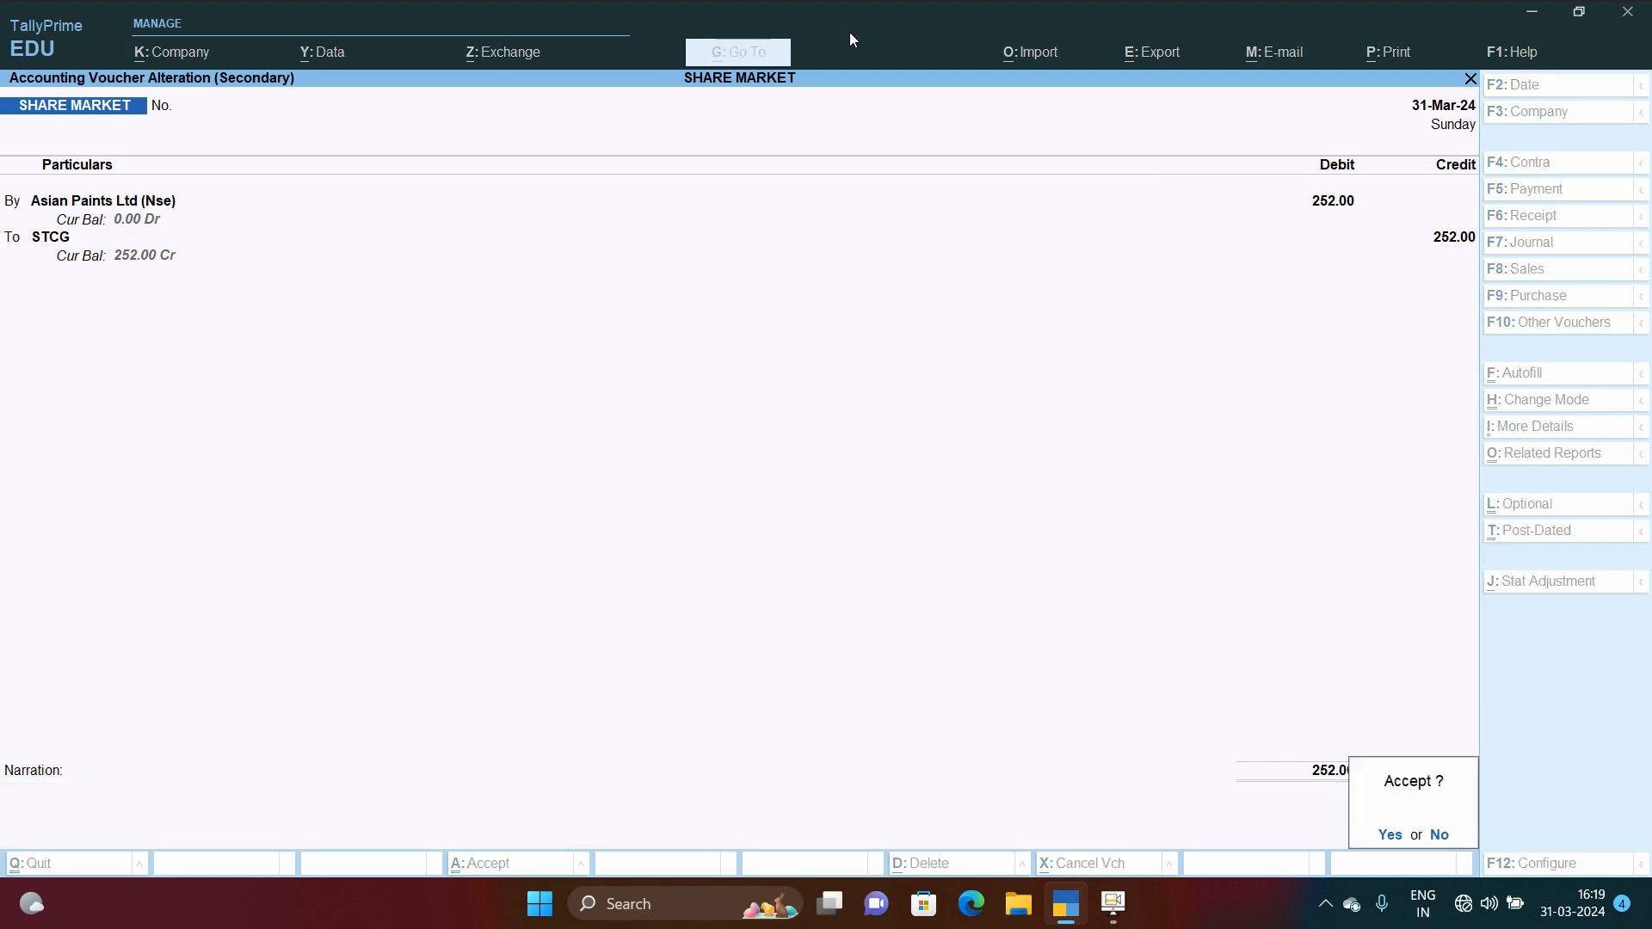
key("Return")
Step: Reopen the Balance Sheet and drill into Capital Account to review the STCG ledger's vouchers and the SHARE EXP. group
key("Escape")
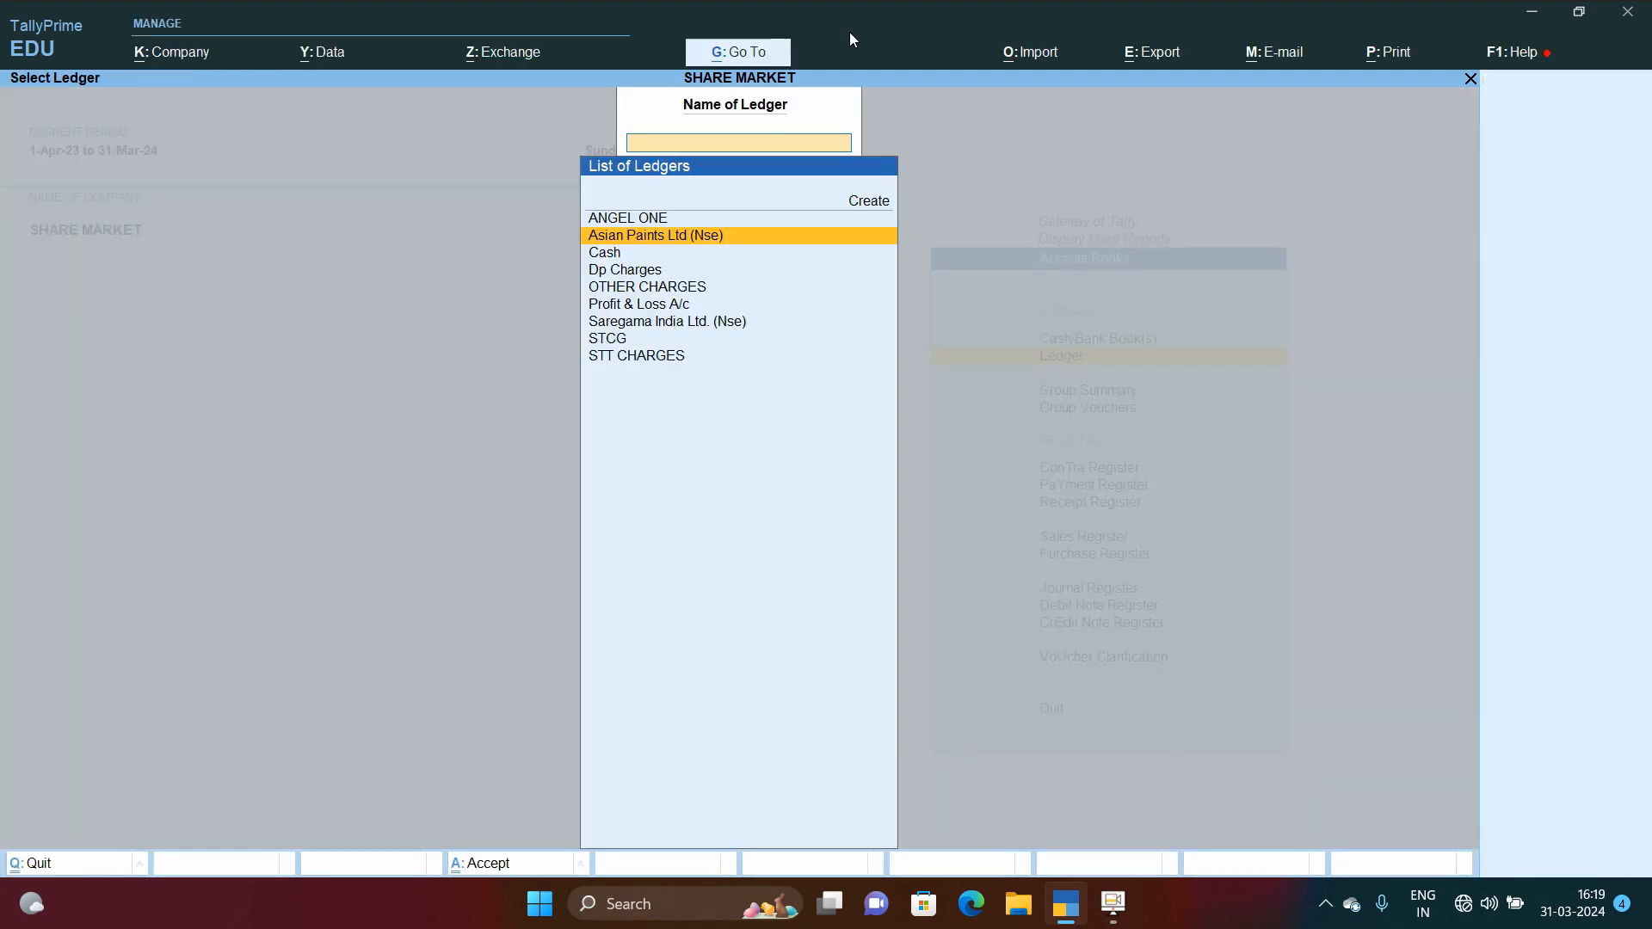
key("Escape")
key("Escape")
key("Escape")
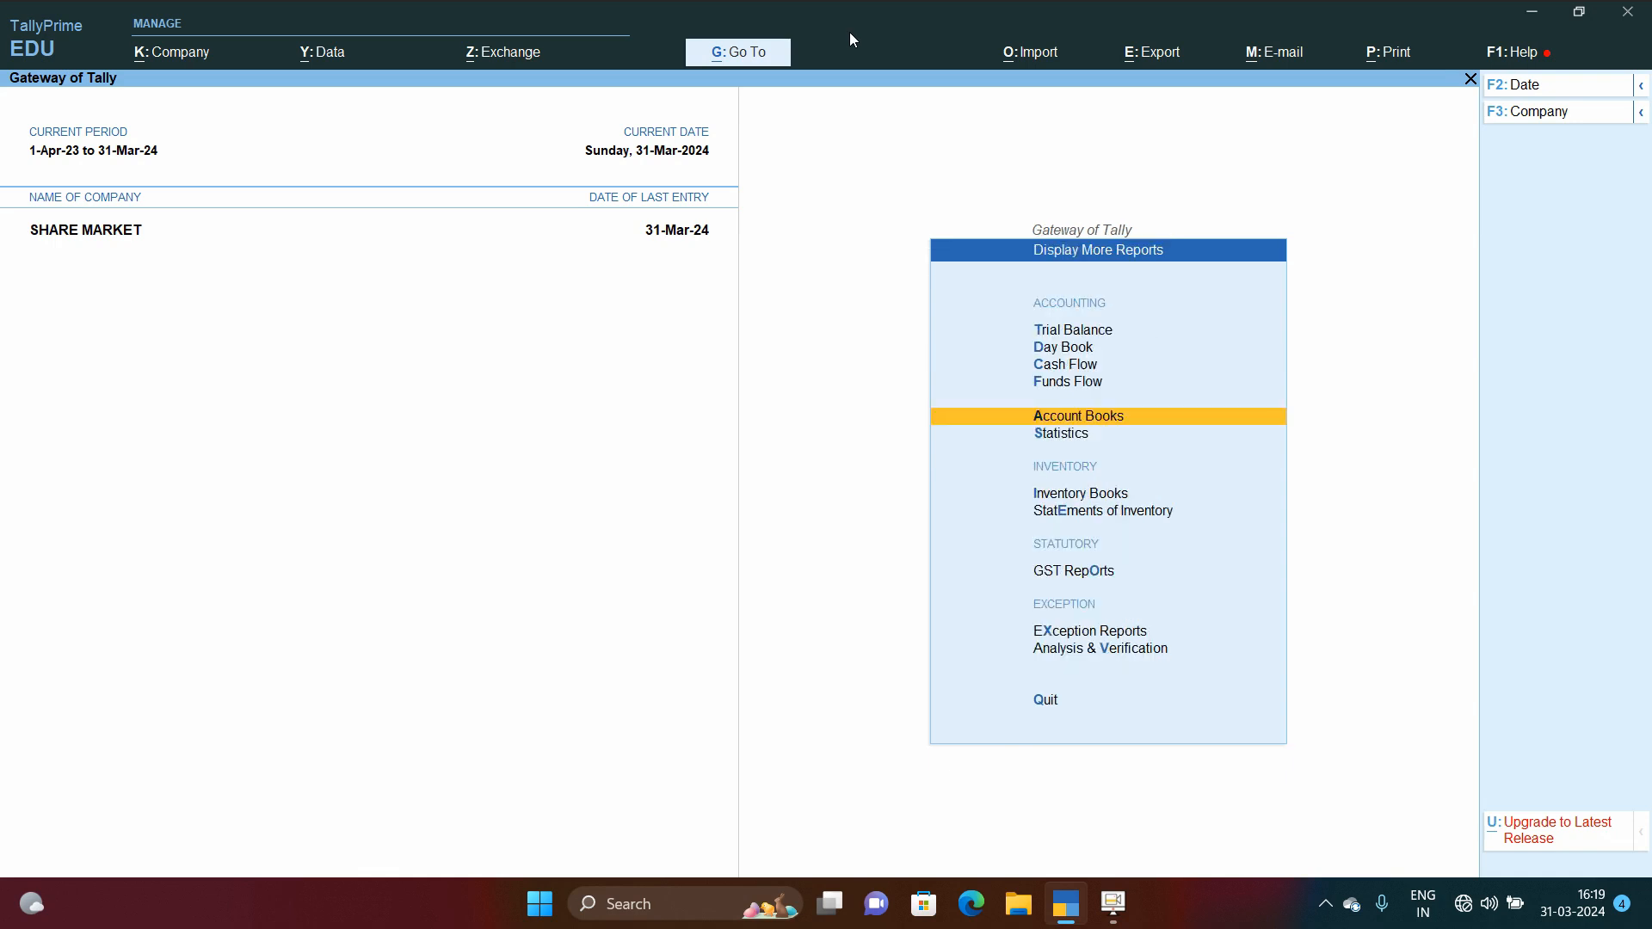
key("b")
key("Right")
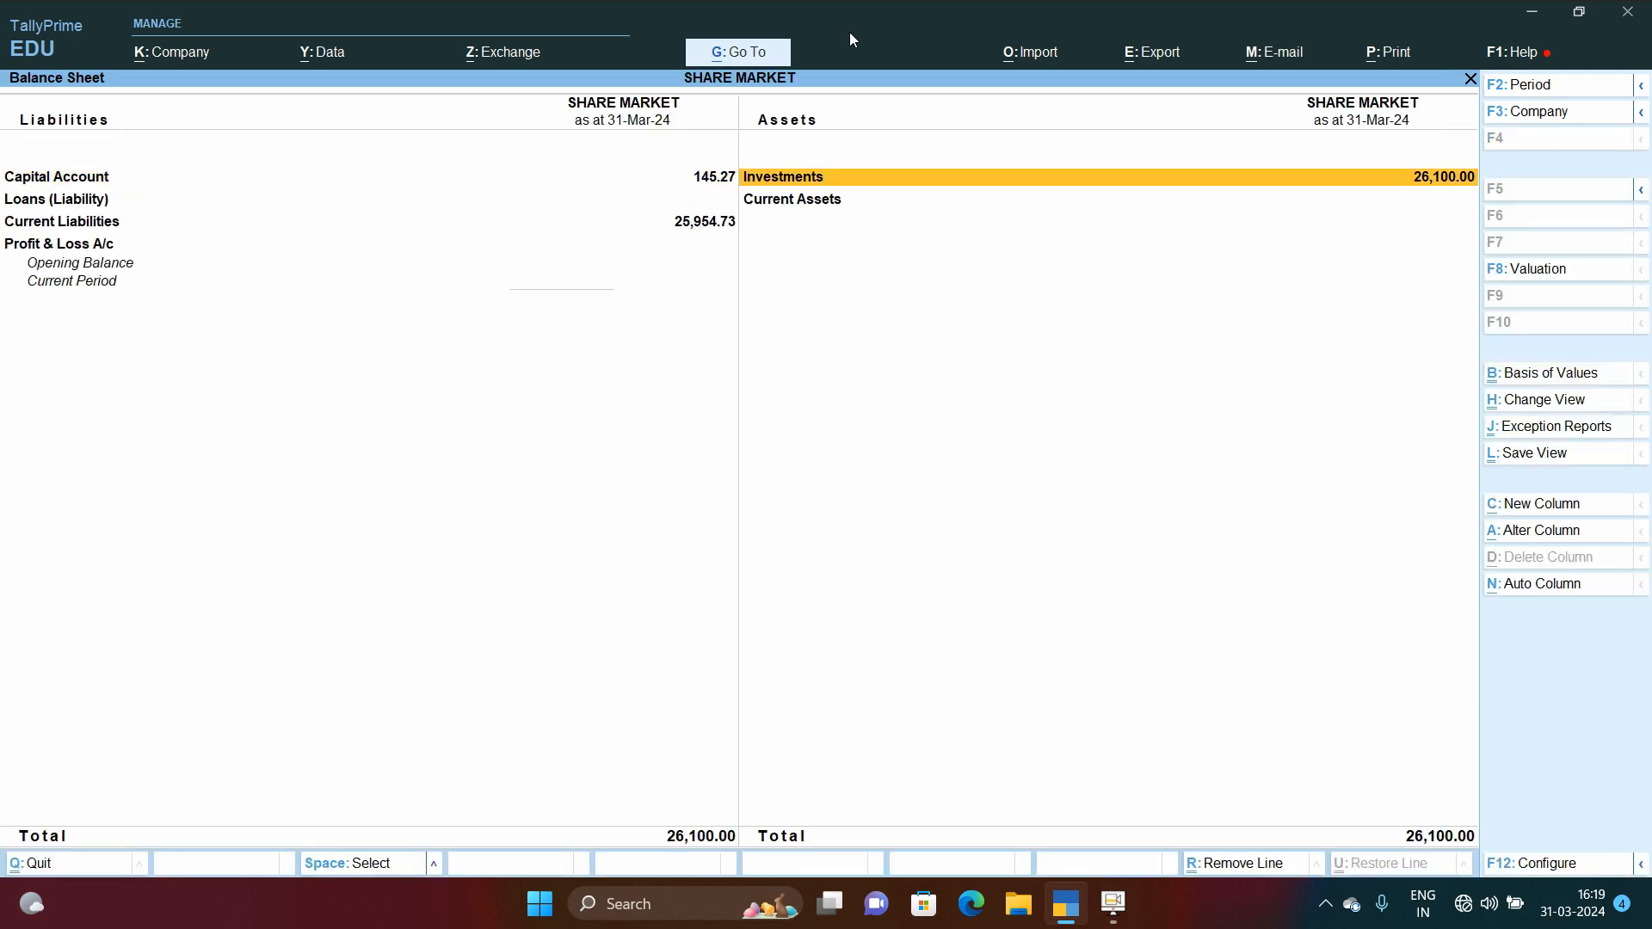
key("Down")
key("Left")
key("Up")
key("Return")
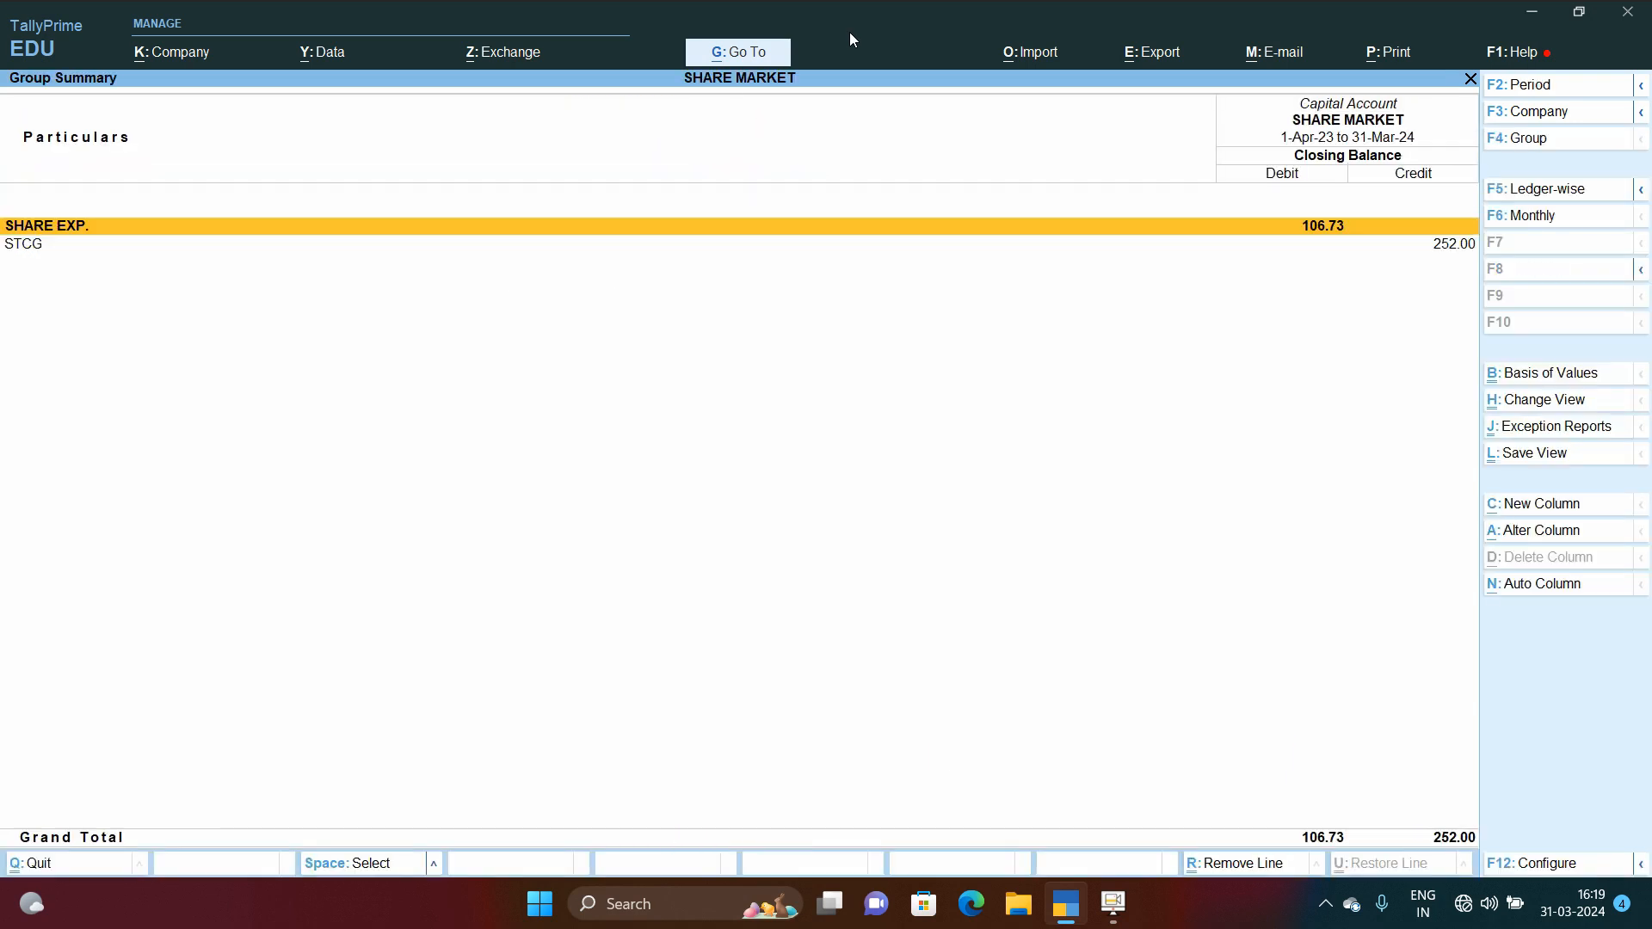
key("Down")
key("Return")
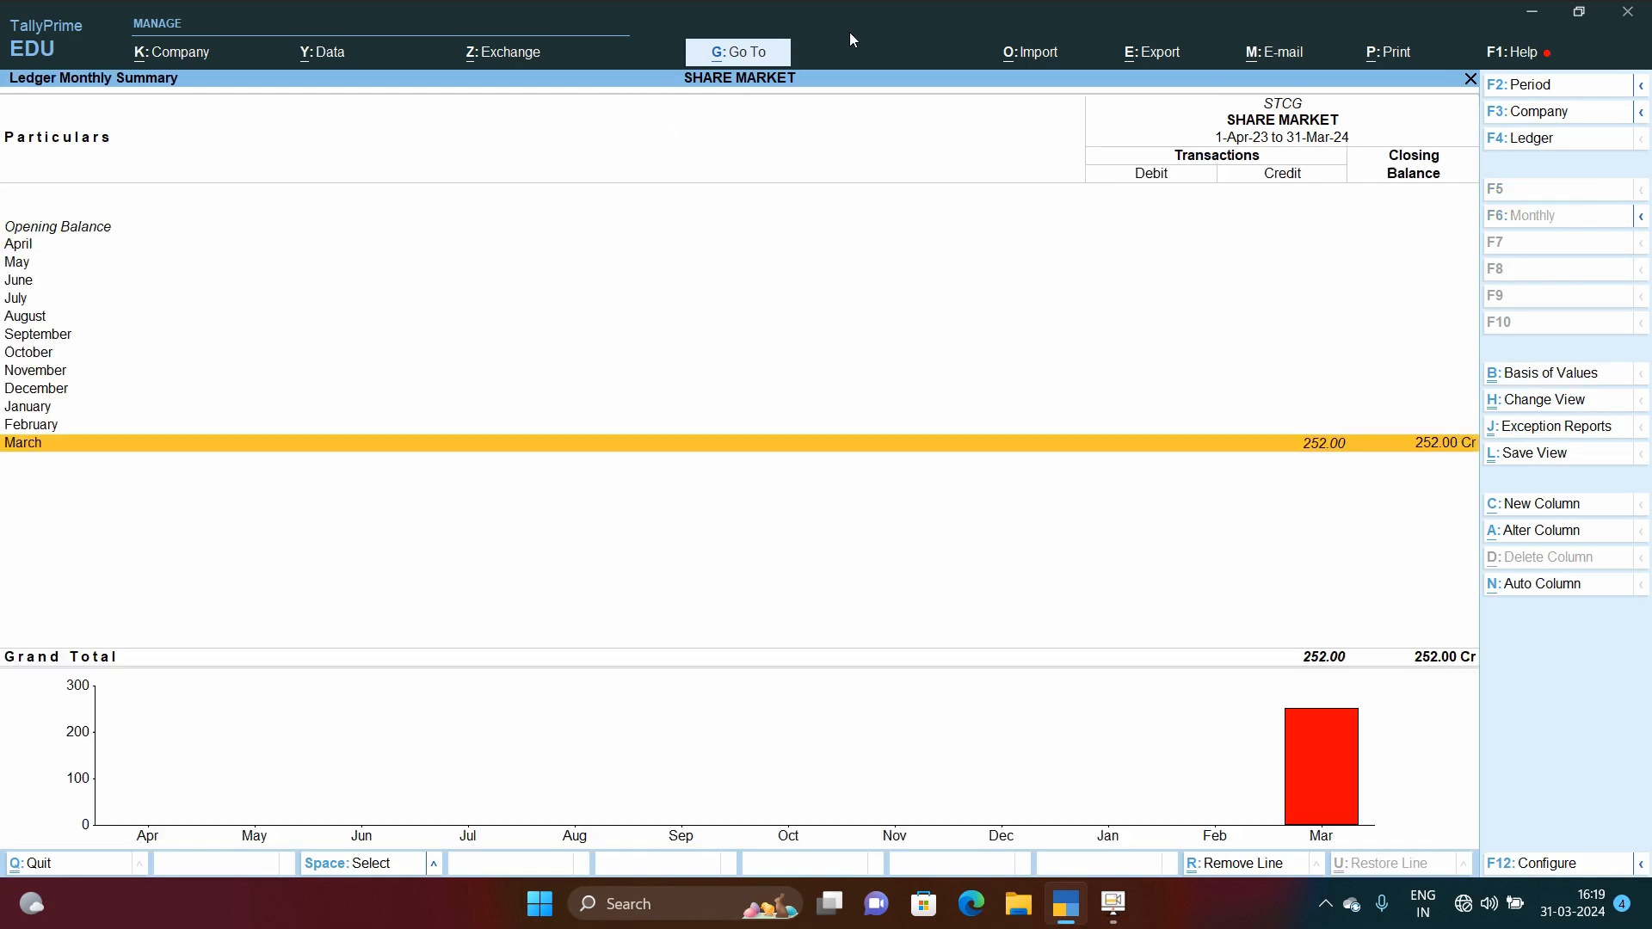
key("Return")
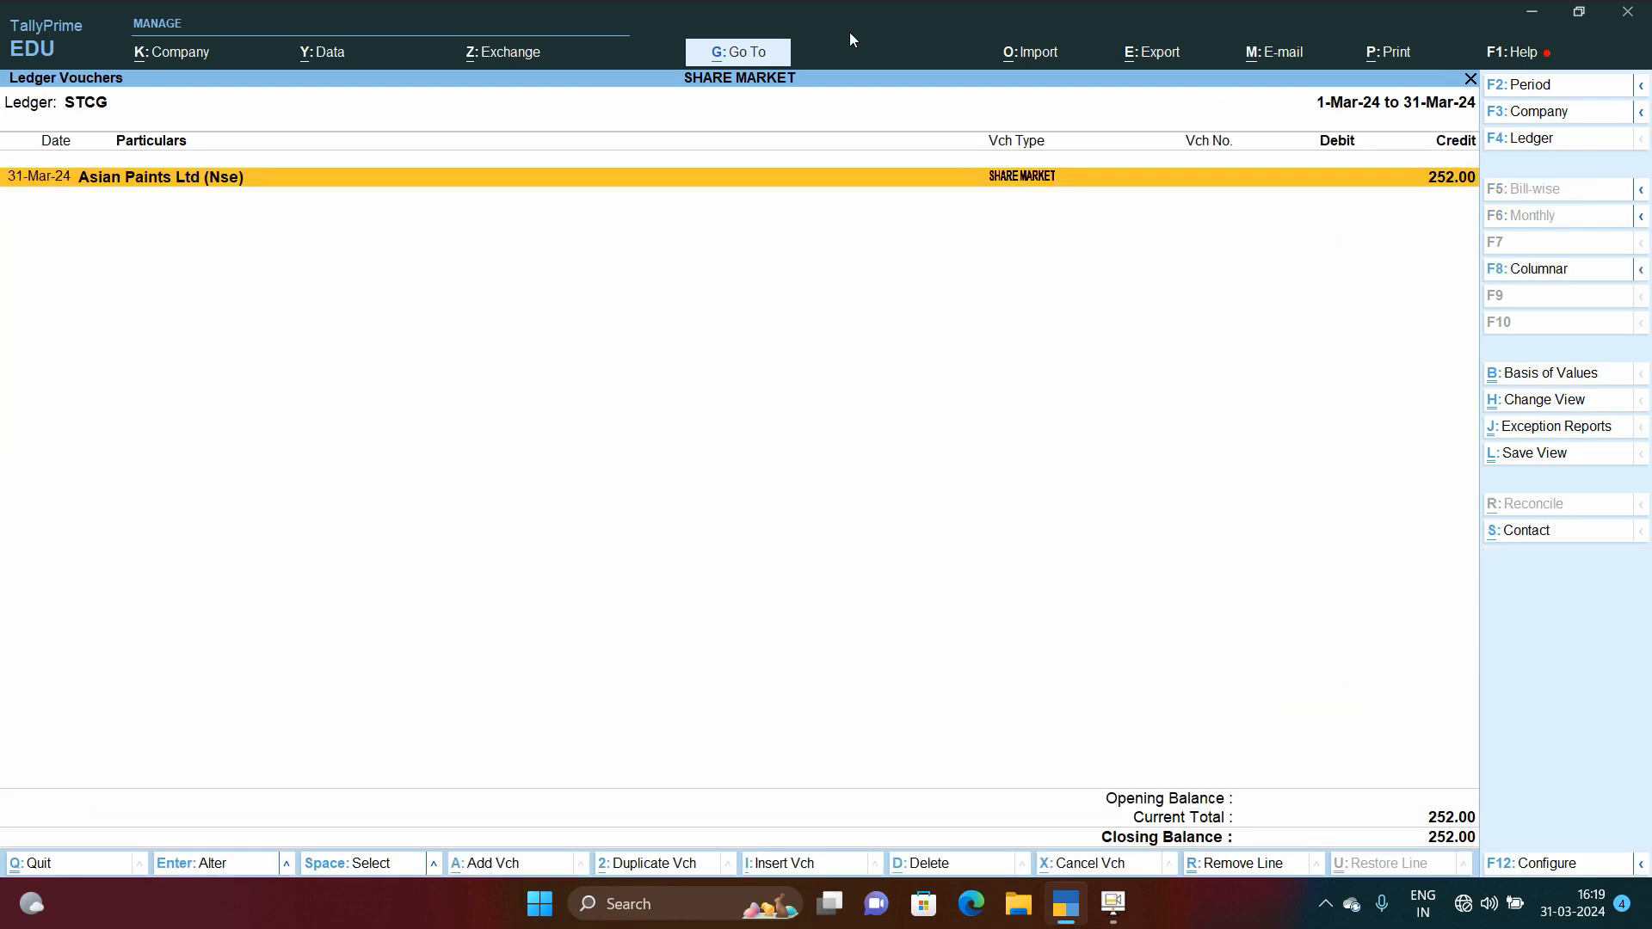
key("Escape")
key("Escape")
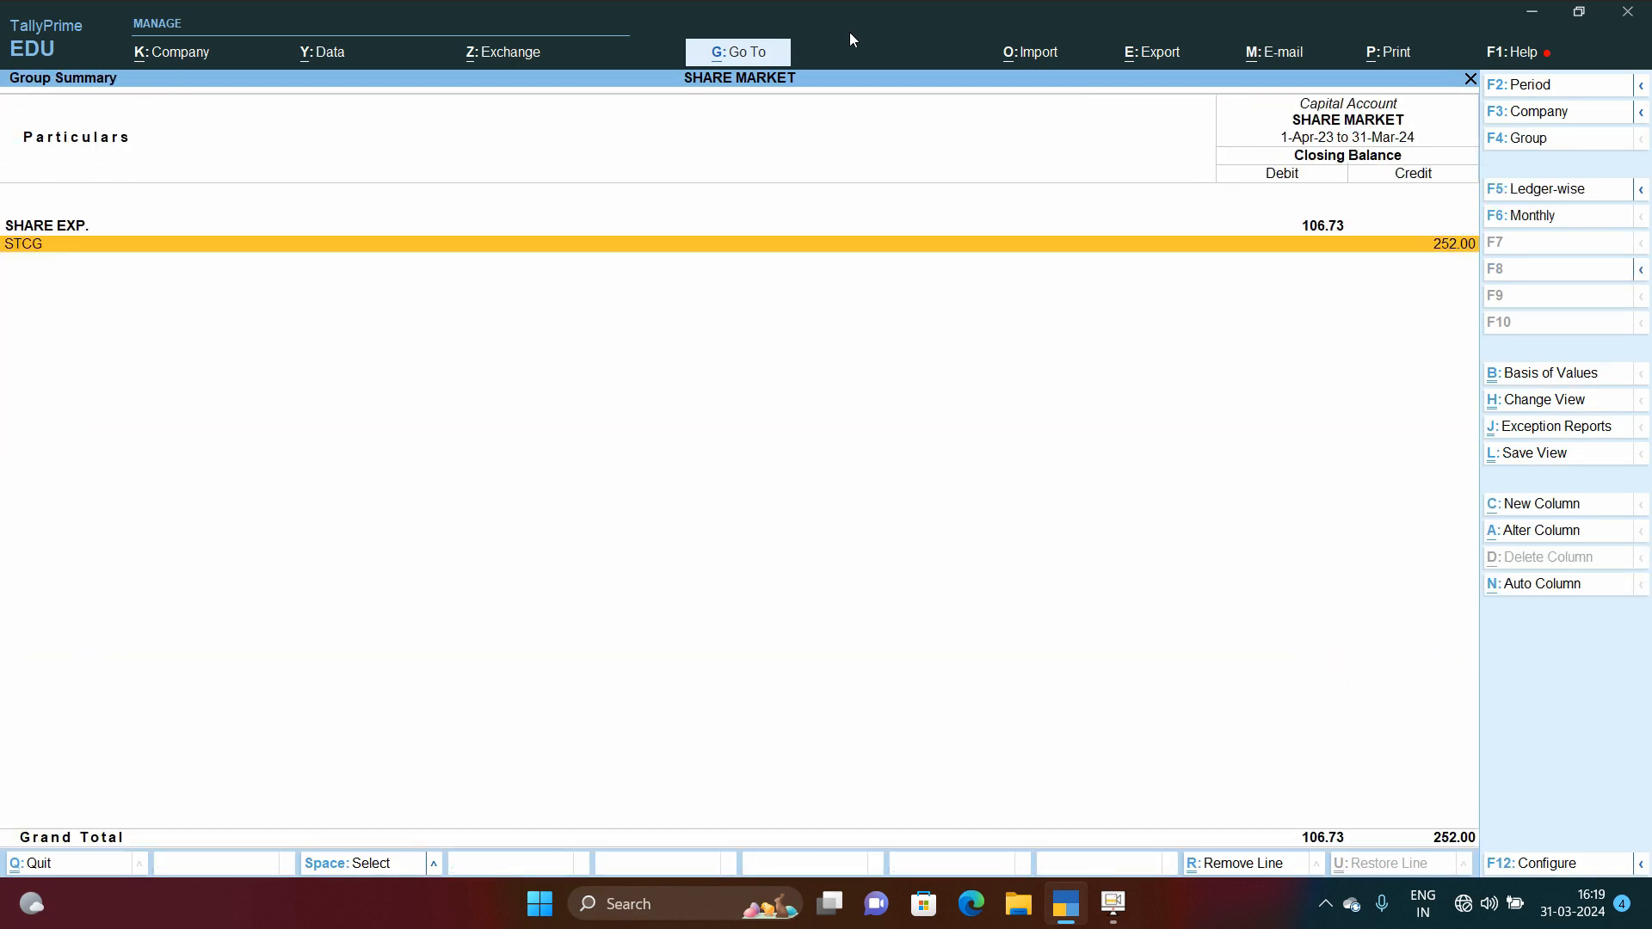
key("Up")
key("Return")
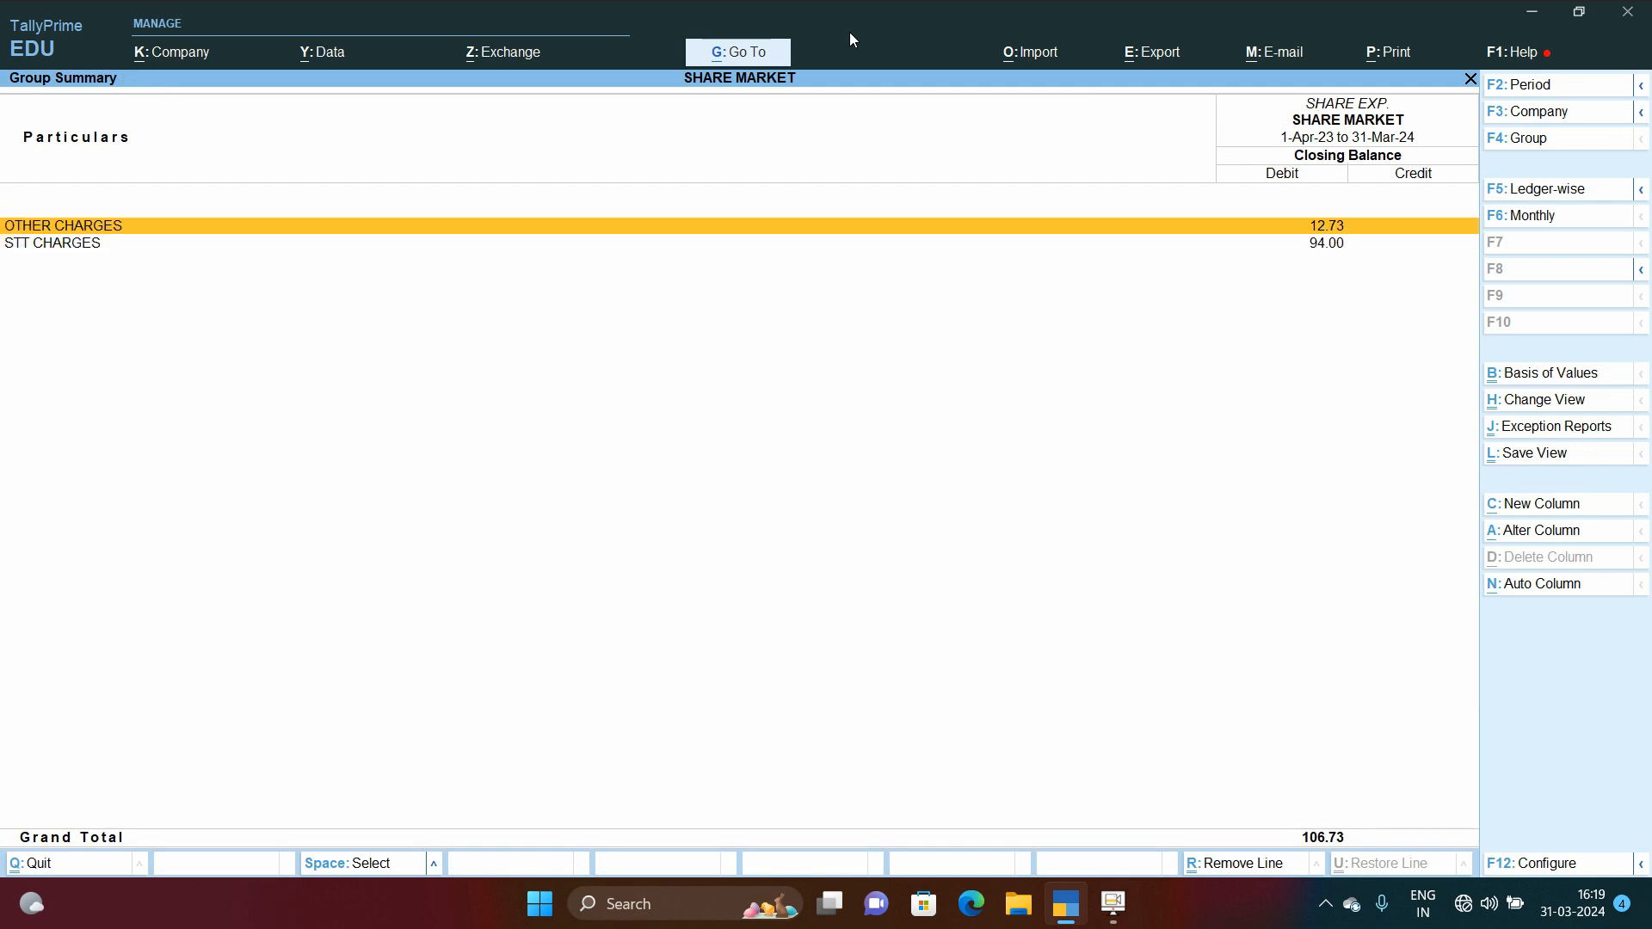
Step: Drill into Investments to review the Saregama India Ltd. (Nse) ledger vouchers, then return to the Balance Sheet
key("Escape")
key("Escape")
key("Right")
key("Return")
key("Return")
key("Return")
key("Return")
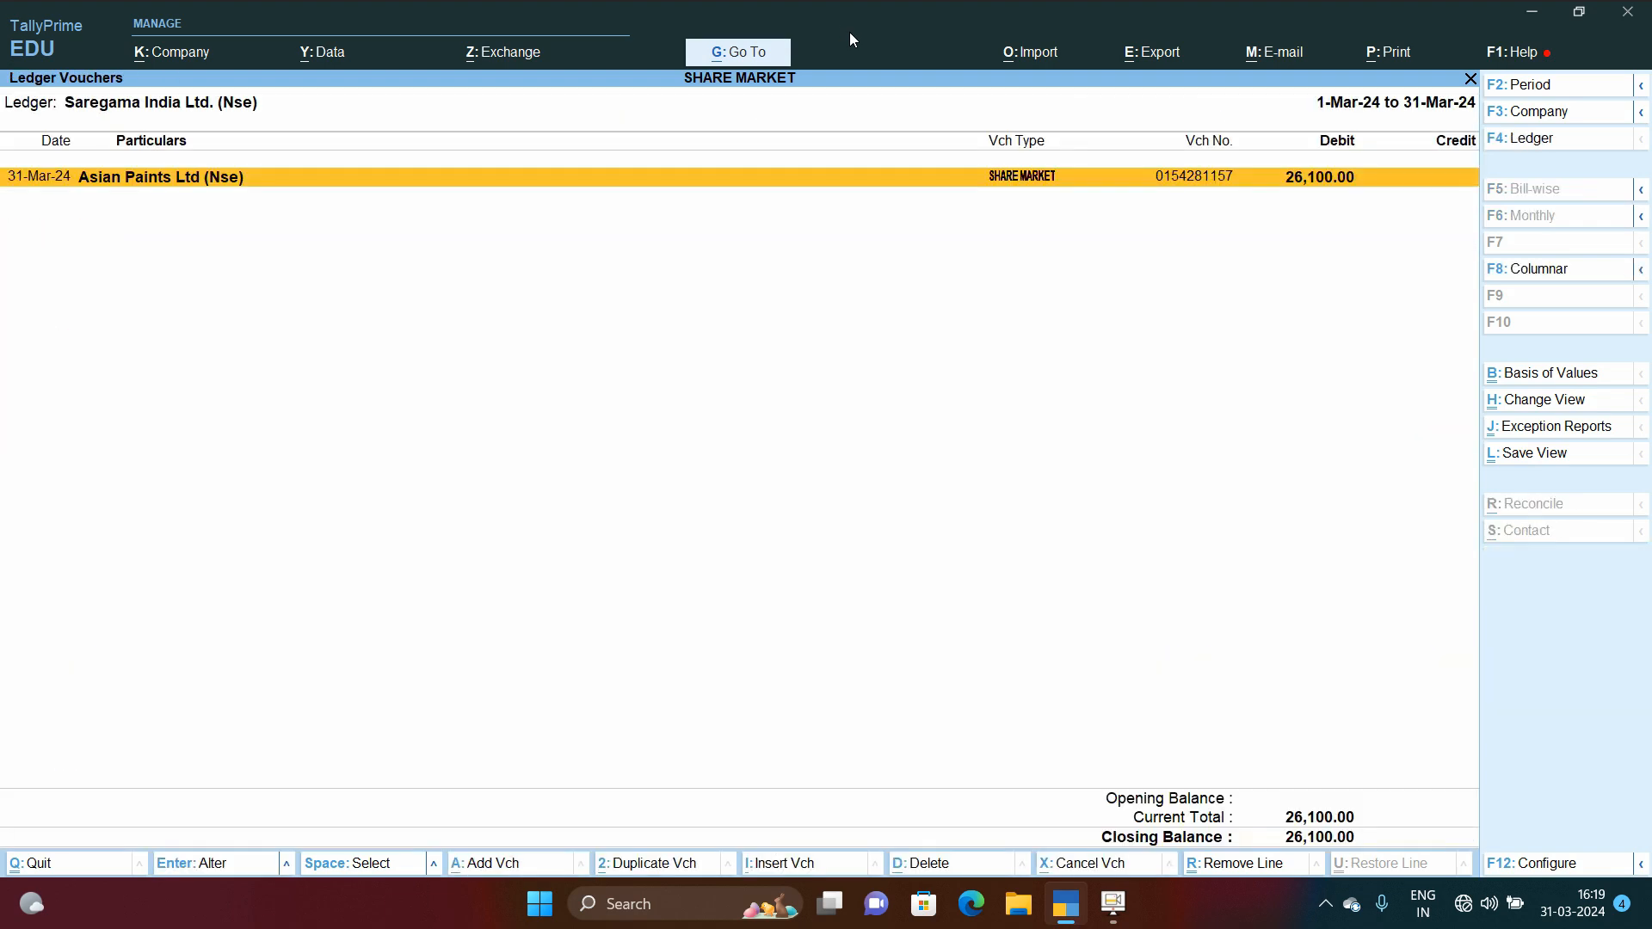
key("Return")
key("Escape")
key("Escape")
key("Escape")
key("Escape")
key("Escape")
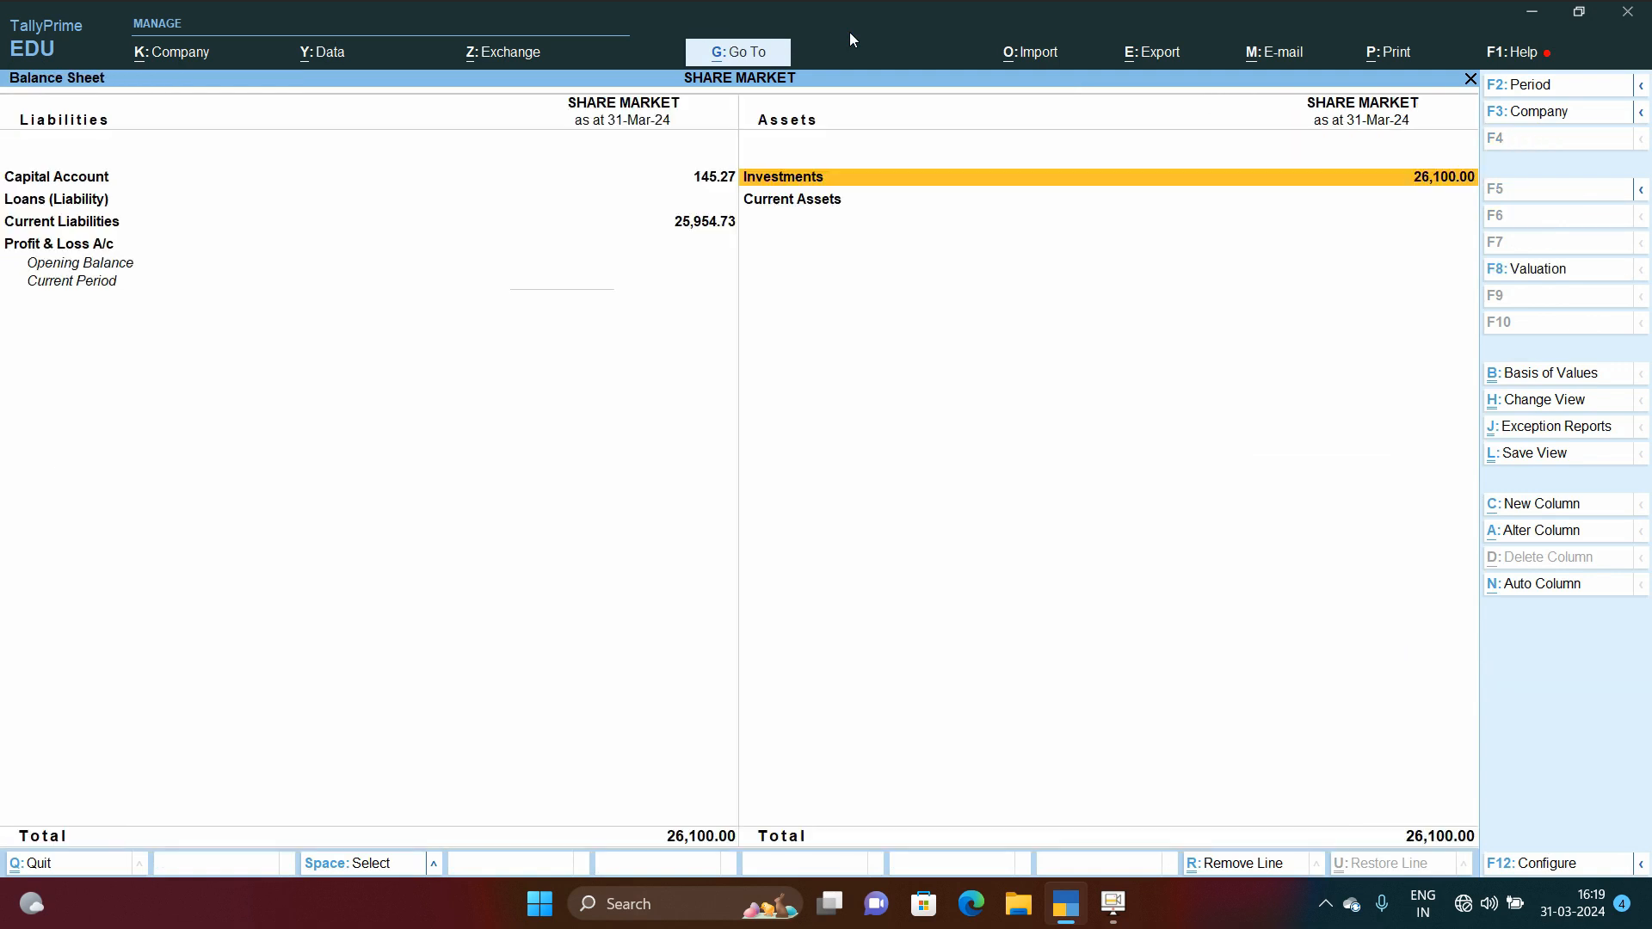
Step: Review the ANGEL ONE balance under Current Liabilities, then open the Stock Summary
key("Up")
key("Up")
key("Return")
key("Return")
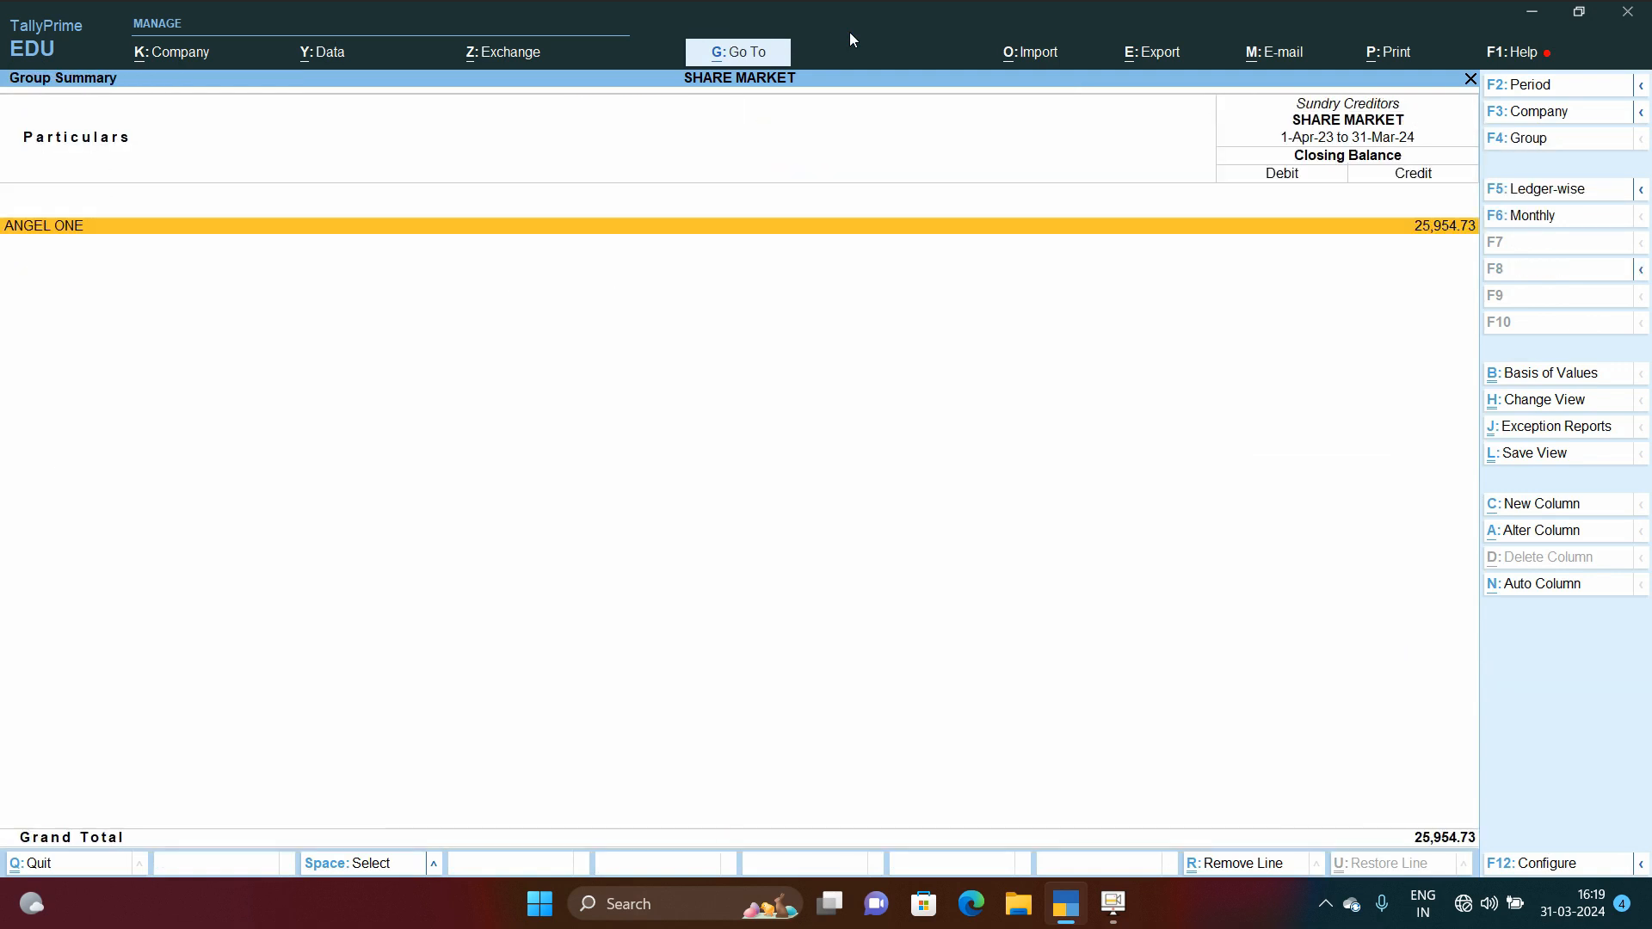
key("Escape")
key("Escape")
key("Escape")
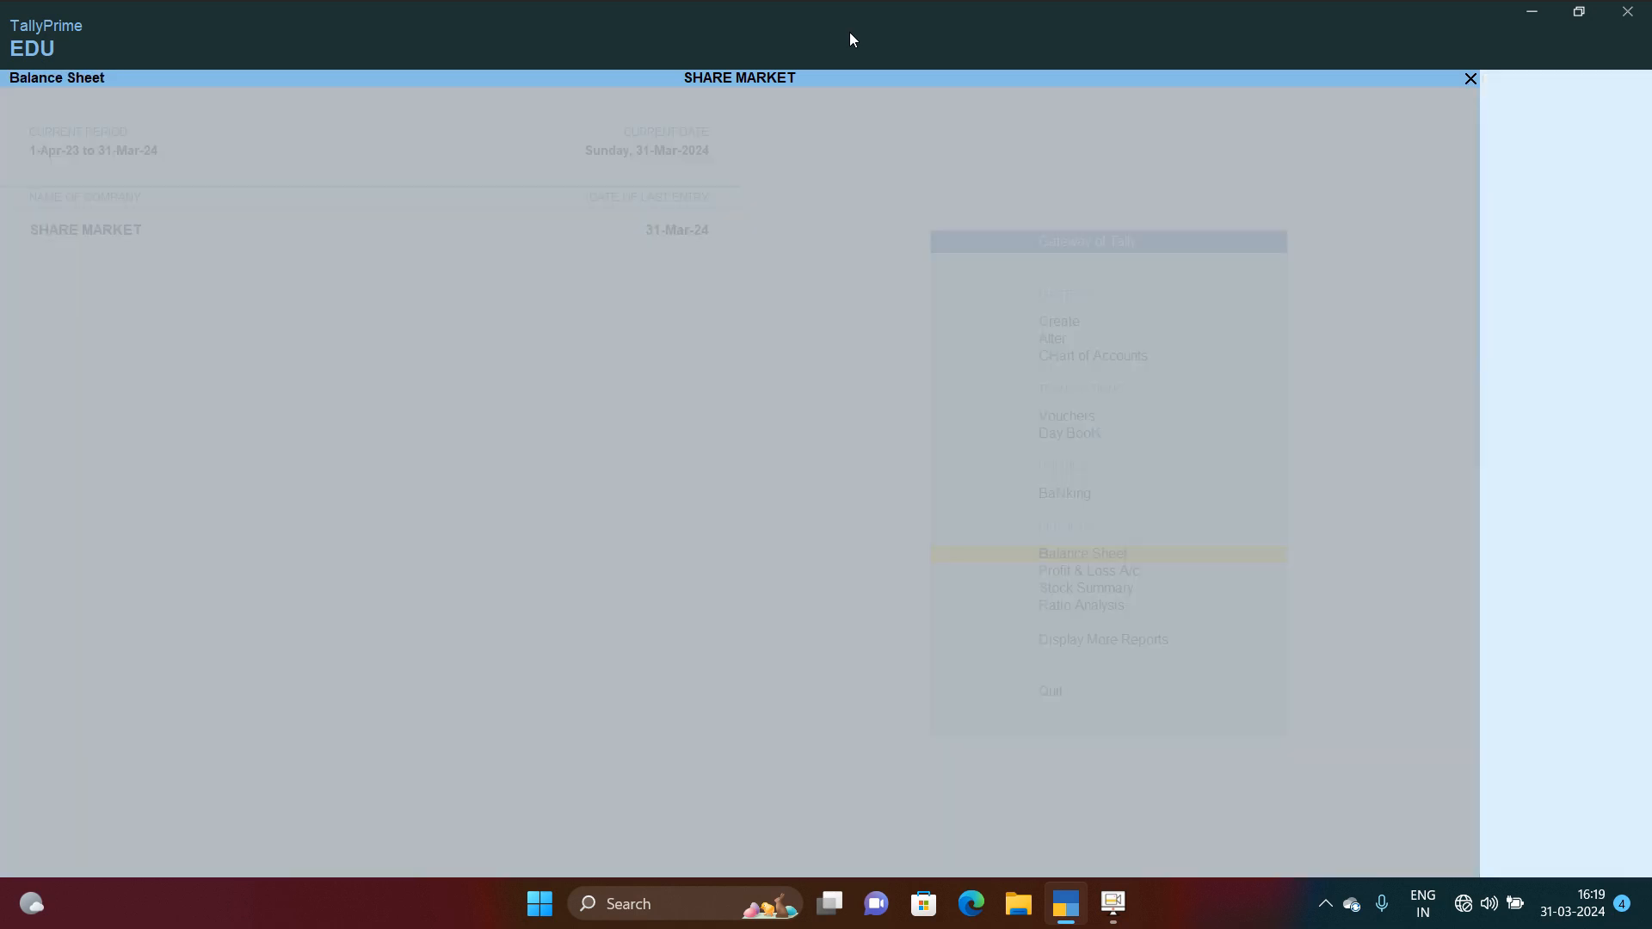
key("Down")
key("Down")
key("Return")
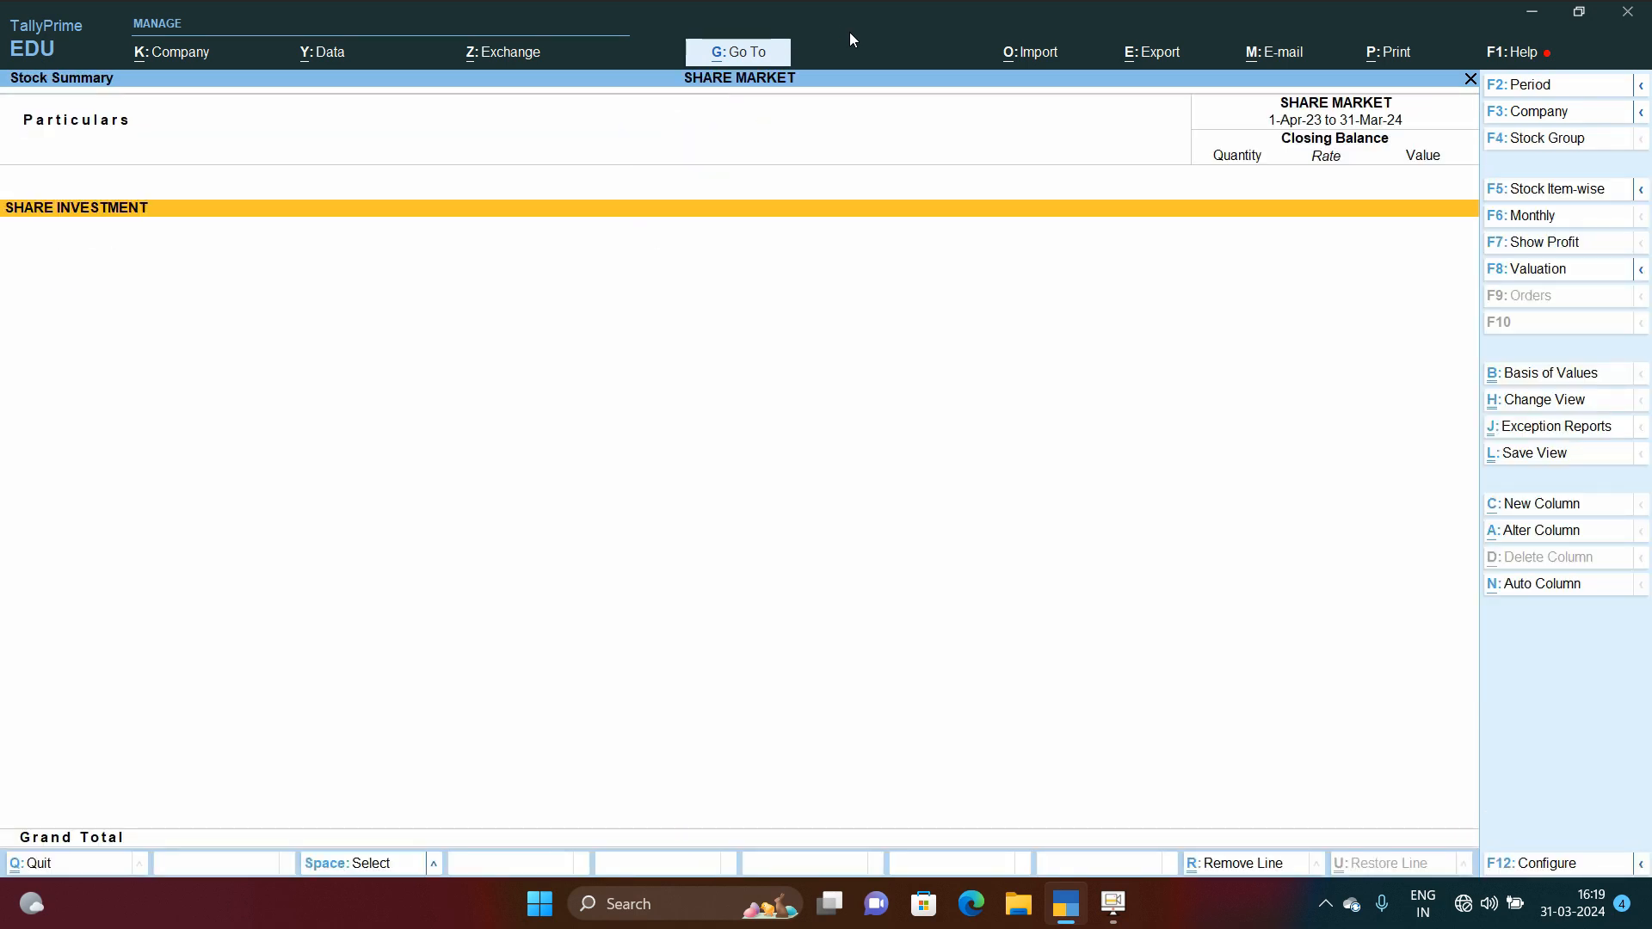